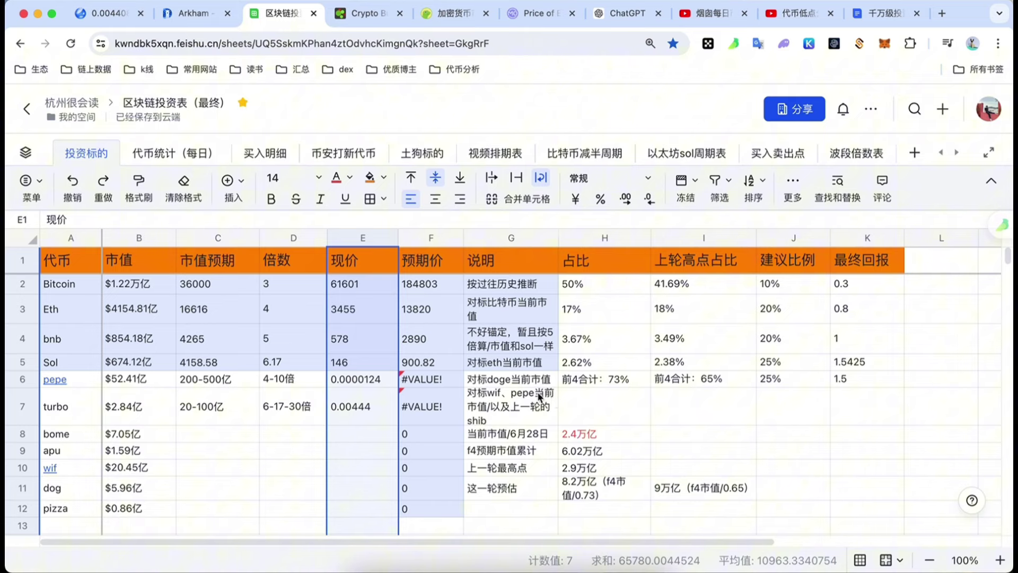
Review the market-cap (市值) figures for Bitcoin, Eth, bnb, Sol and pepe in the 投资标的 sheet
click(225, 349)
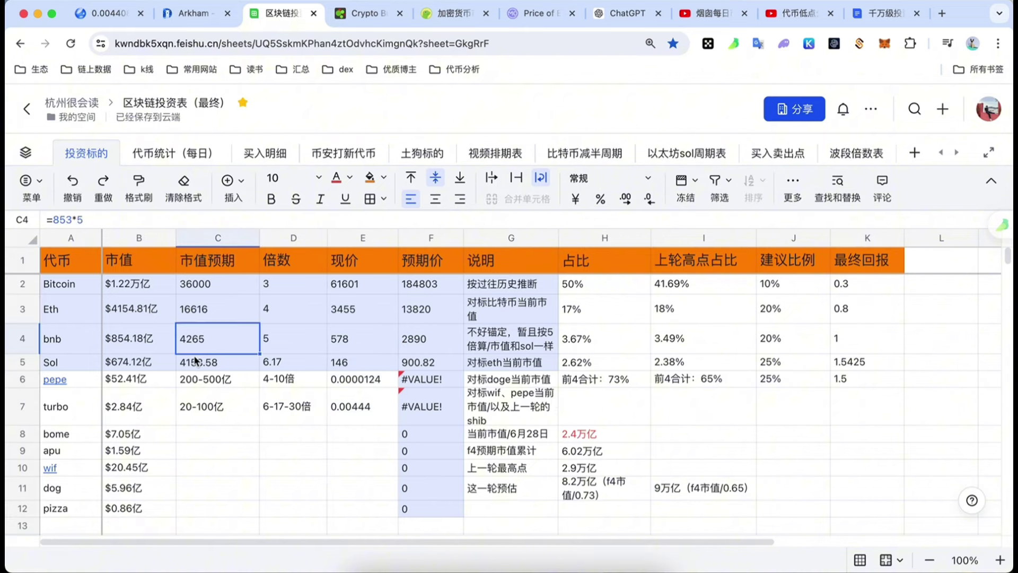
click(41, 286)
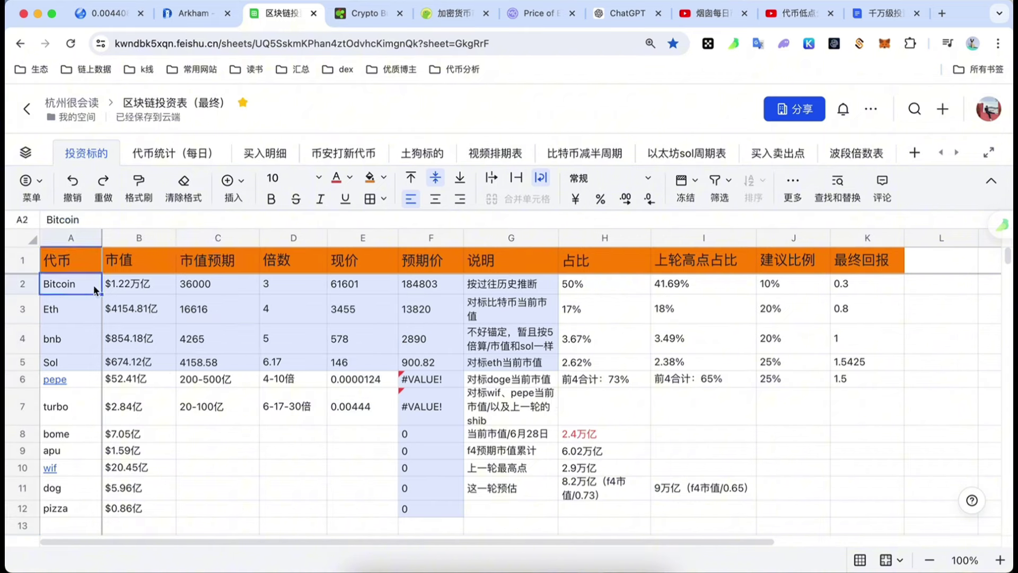
click(141, 289)
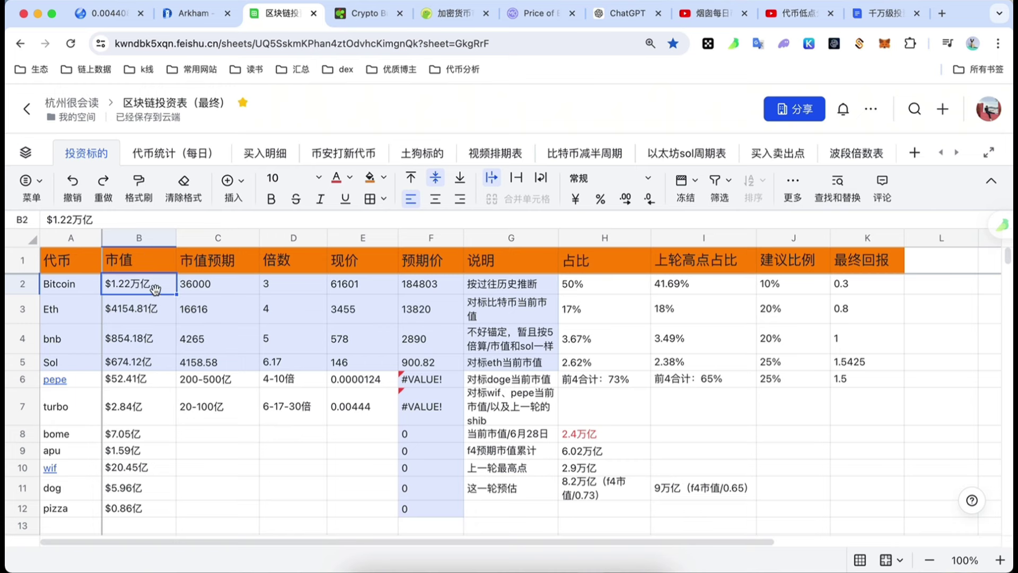
click(146, 316)
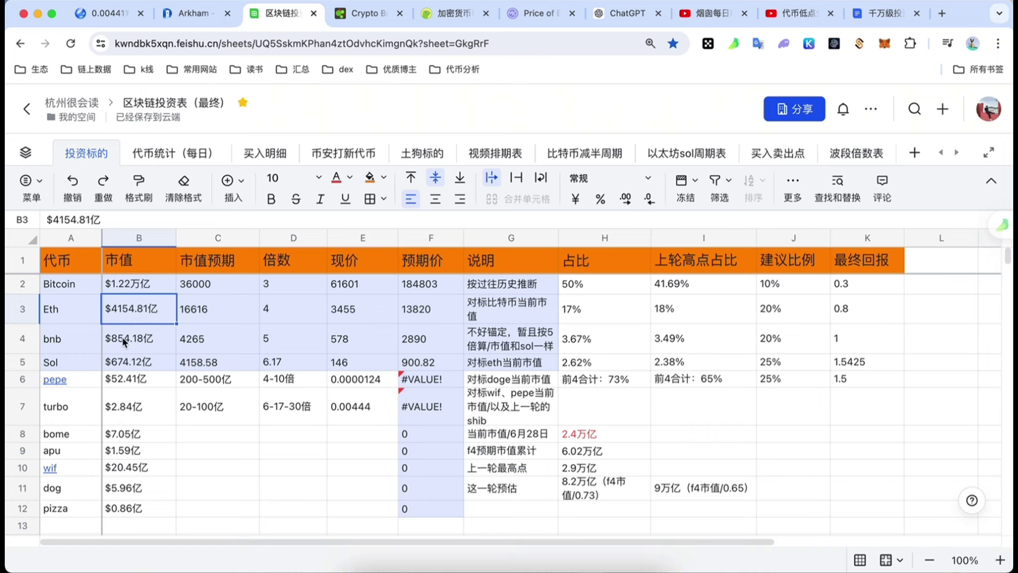
click(133, 345)
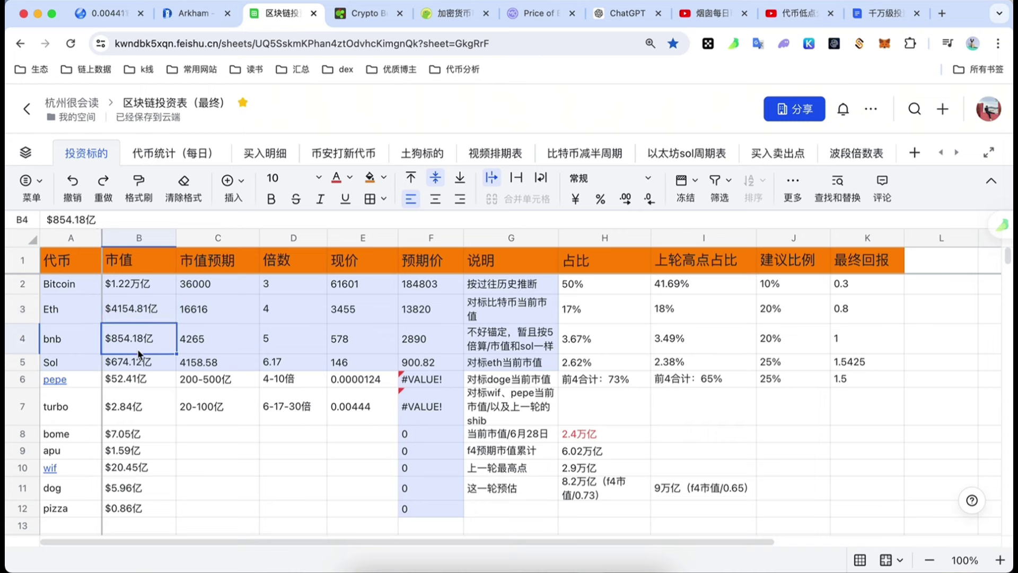
click(140, 365)
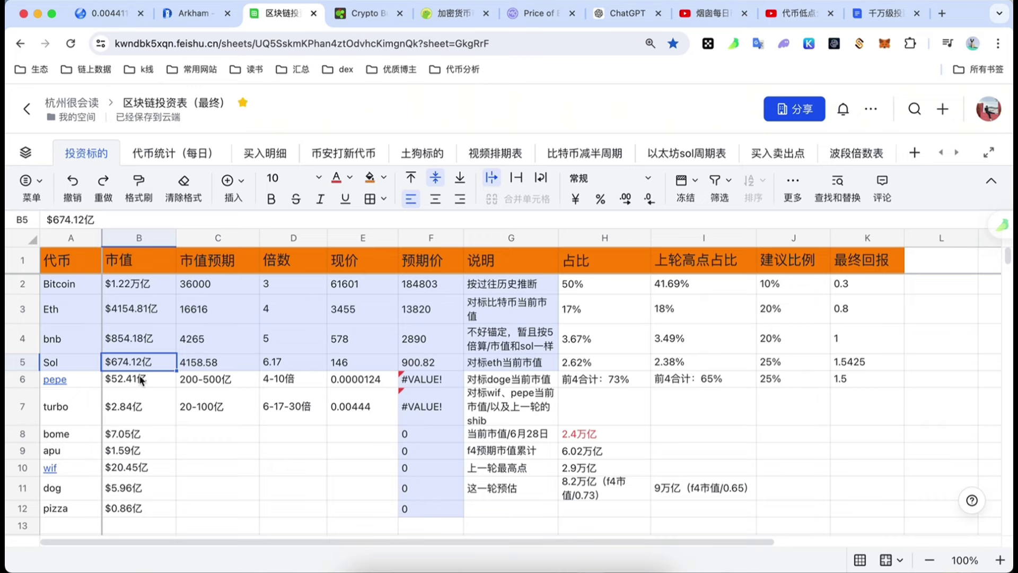
click(142, 373)
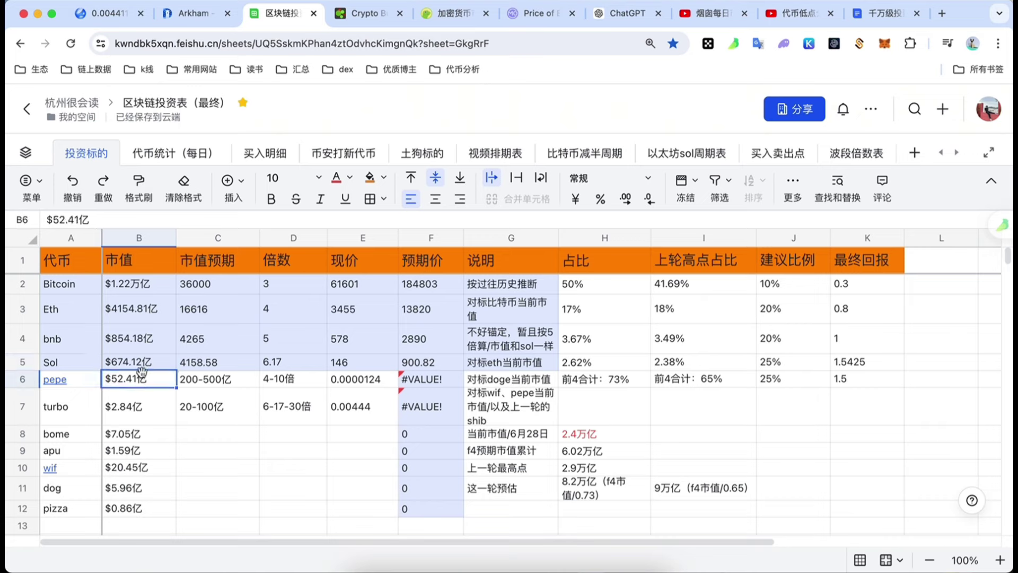
Look up Bitcoin's market cap on Crypto Bubbles and set Bitcoin's 市值 in the spreadsheet to $1.2万亿
click(356, 13)
click(457, 104)
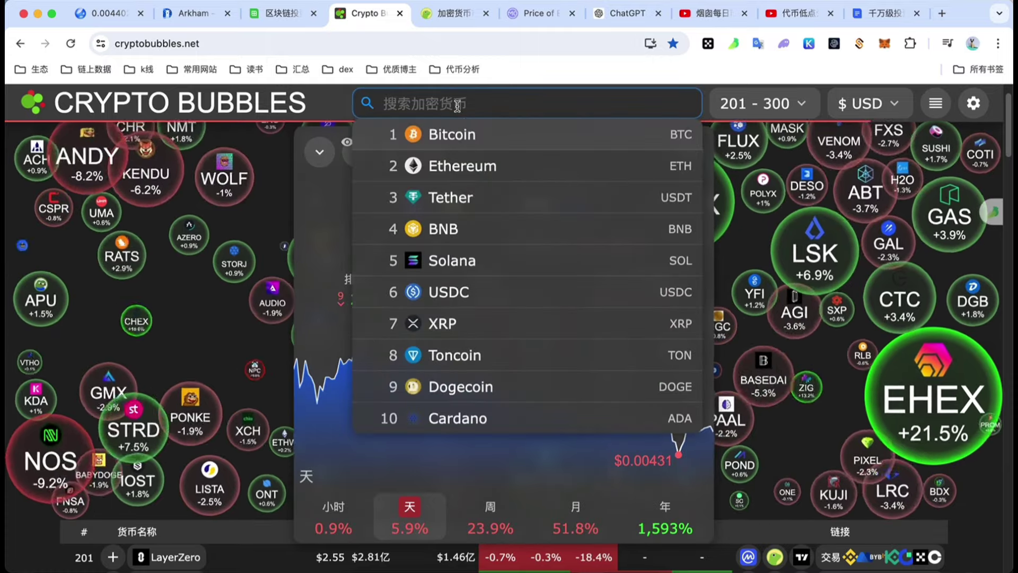
click(452, 134)
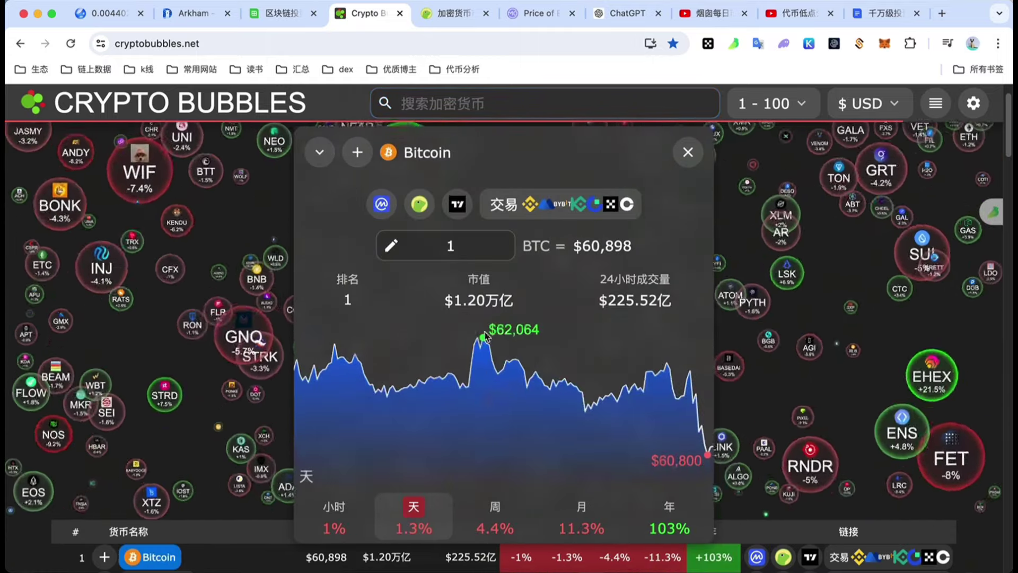
click(289, 14)
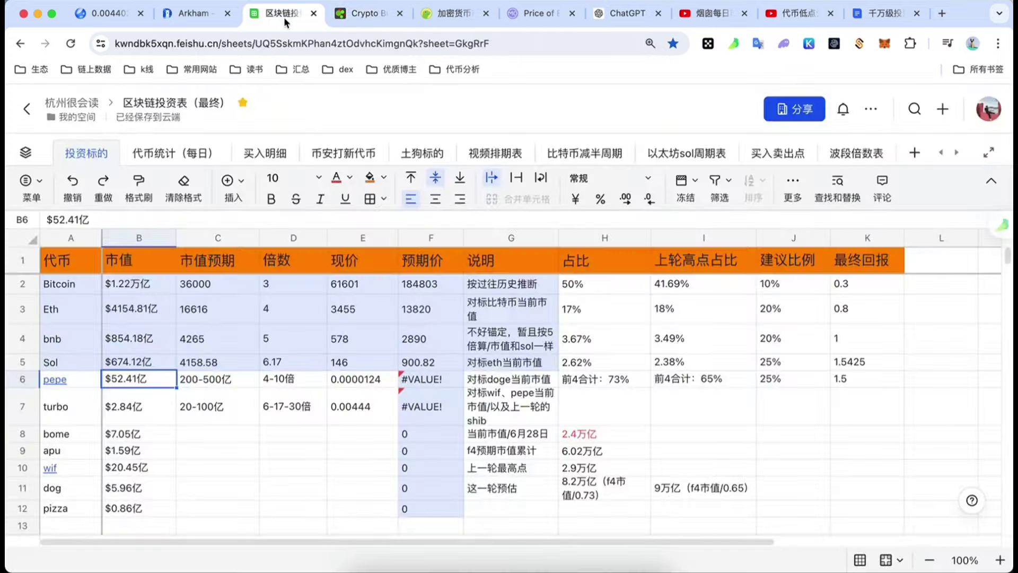
double_click(151, 284)
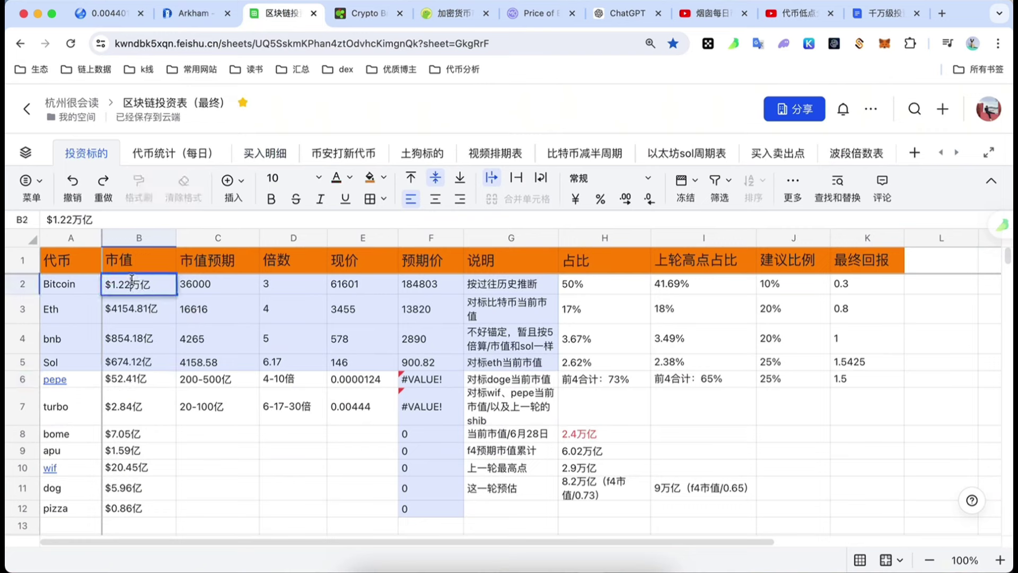
key(BackSpace)
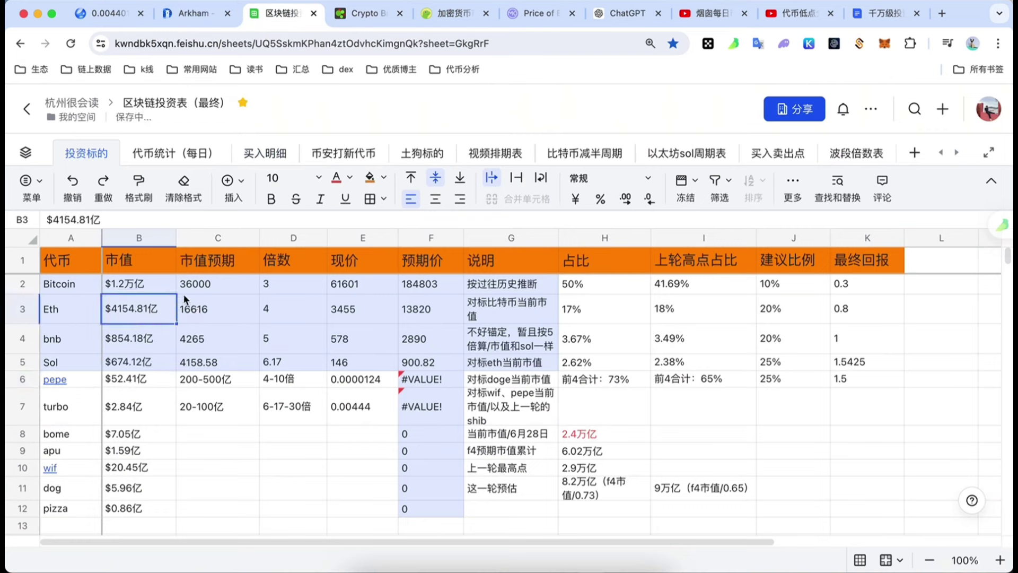
Examine Bitcoin's expected market cap, multiple, current price and the formula behind its expected price
click(189, 294)
click(273, 287)
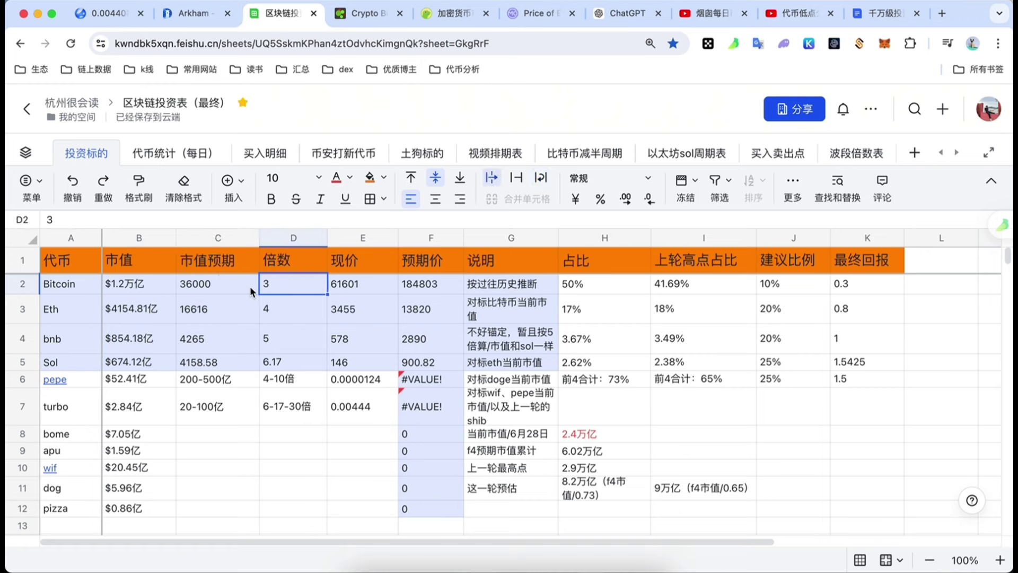
click(217, 286)
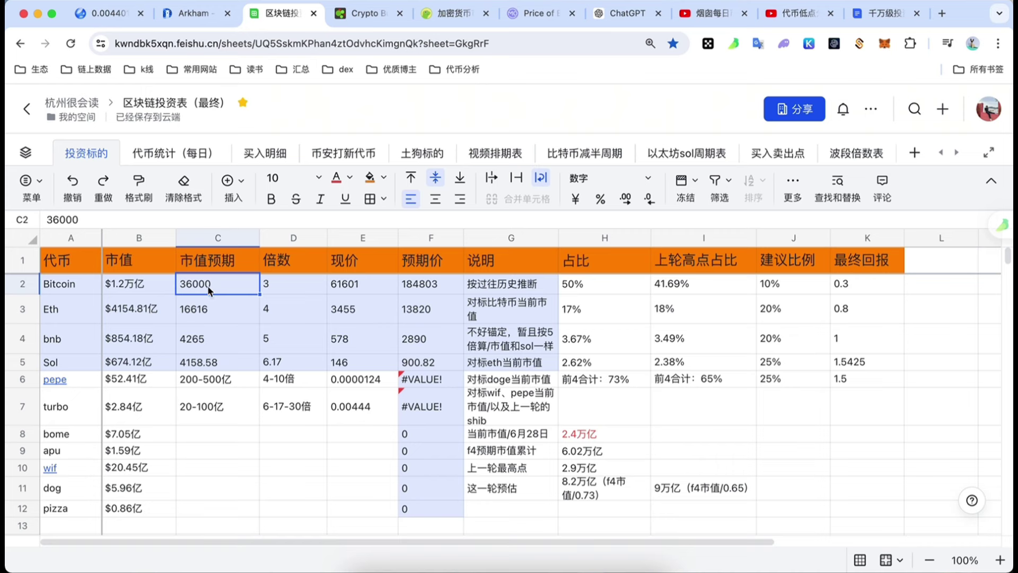
click(269, 285)
click(210, 285)
click(265, 287)
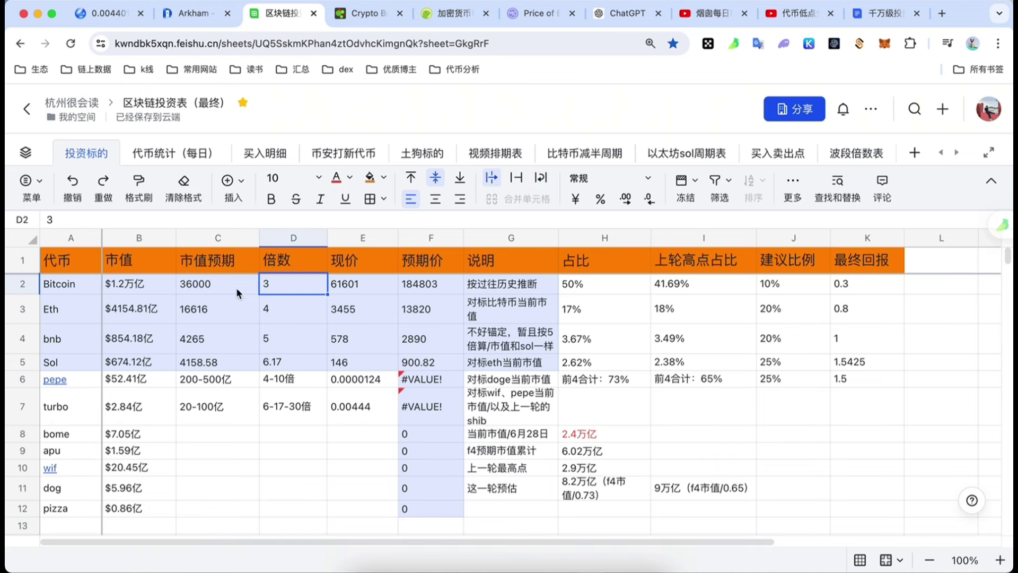
click(216, 291)
click(306, 291)
click(148, 287)
click(349, 287)
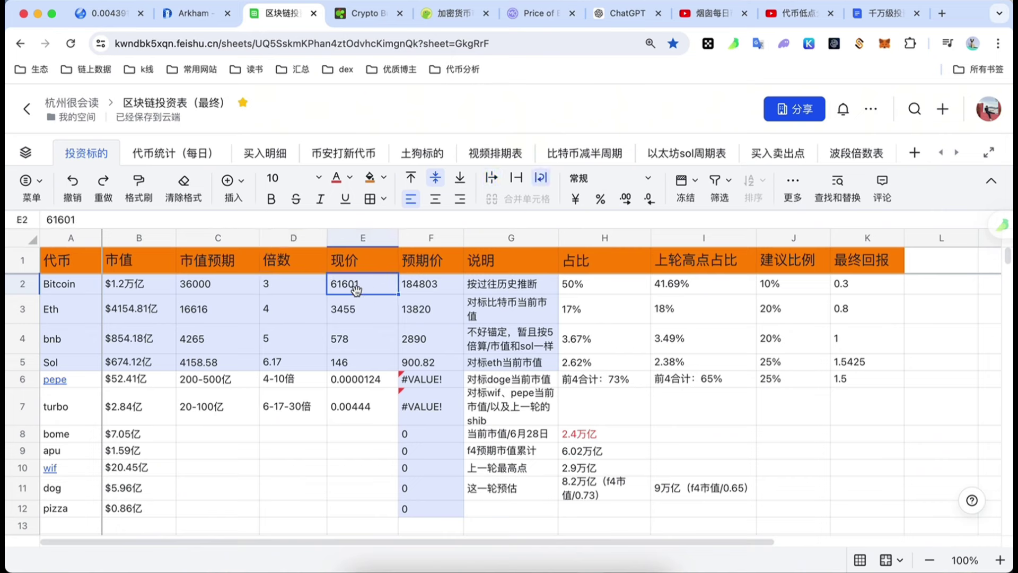
click(417, 289)
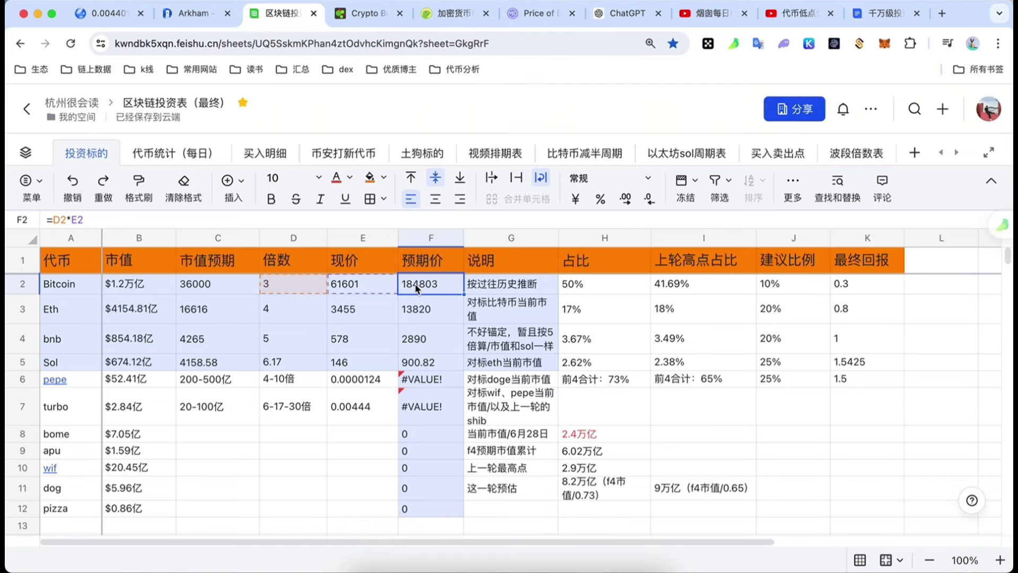
Switch to the YouTube channel and browse its 视频 list, looking at the token low-point analysis video
click(708, 14)
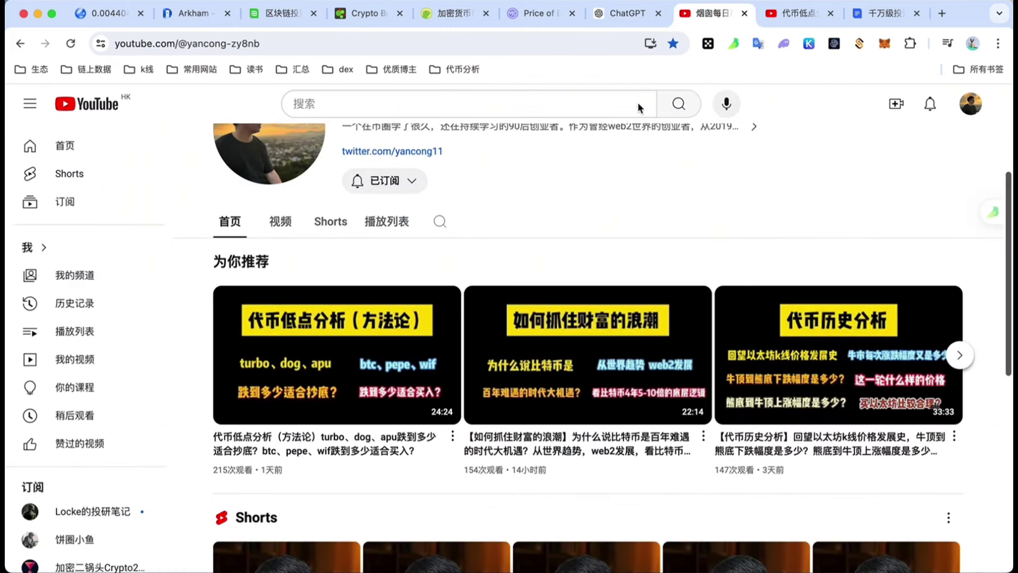
click(291, 223)
scroll(635, 418, up, 3)
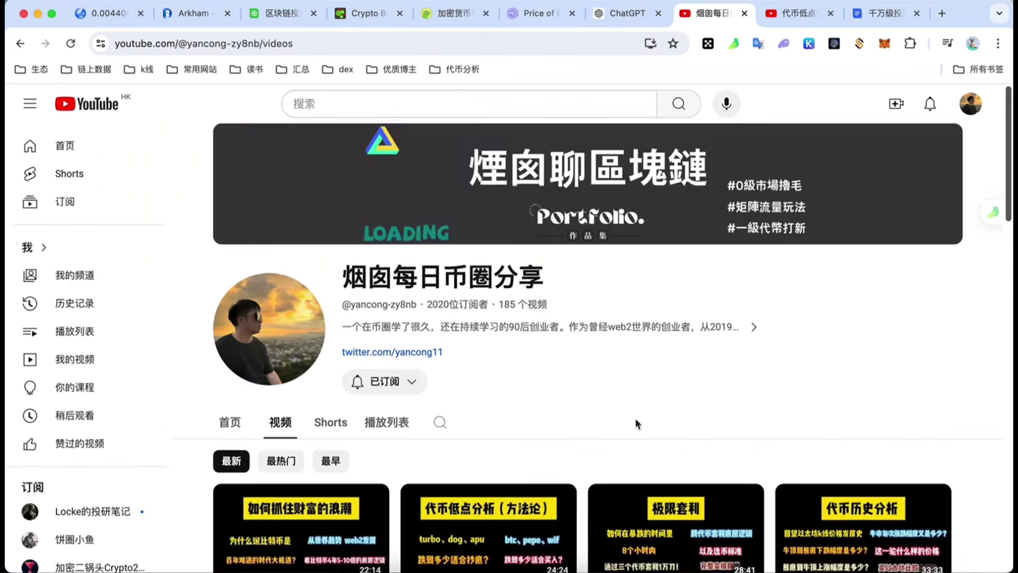
scroll(631, 414, down, 3)
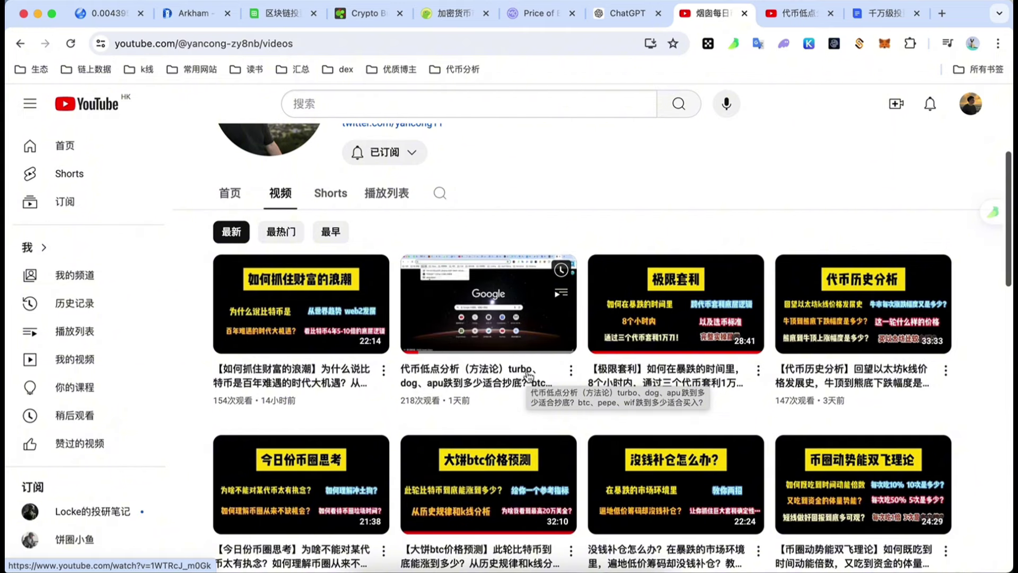
scroll(528, 374, up, 1)
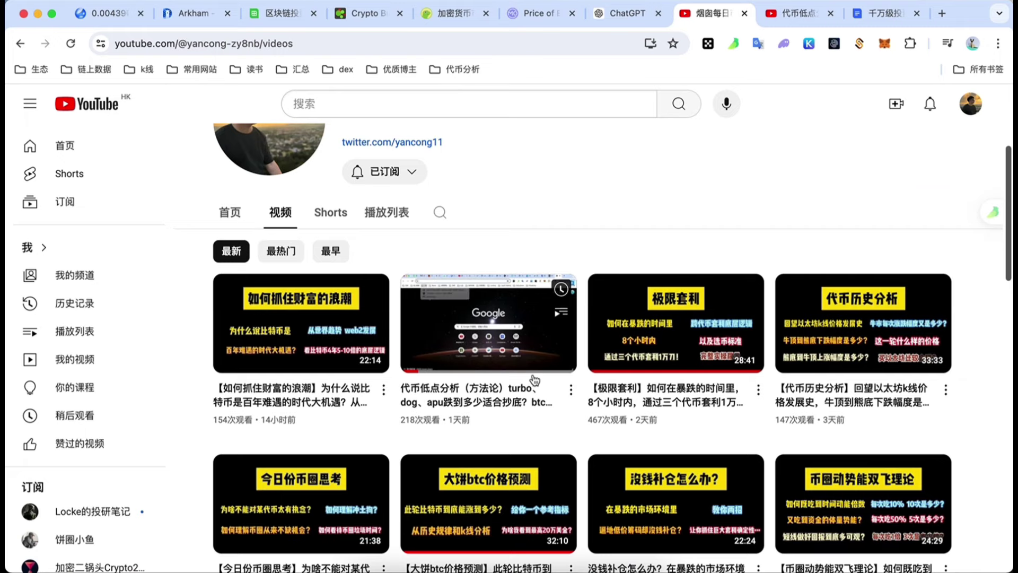
scroll(536, 382, up, 1)
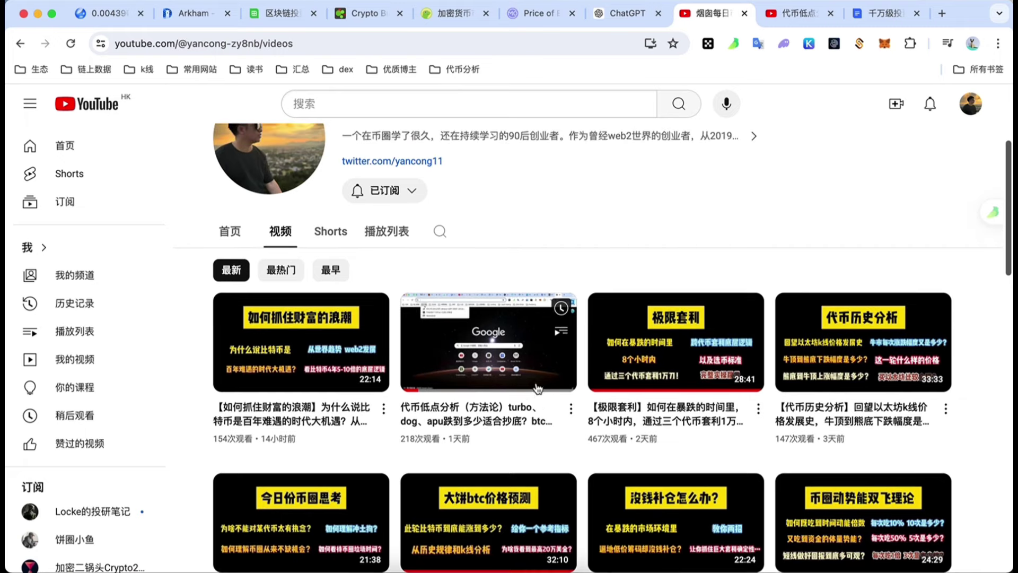
scroll(537, 389, up, 1)
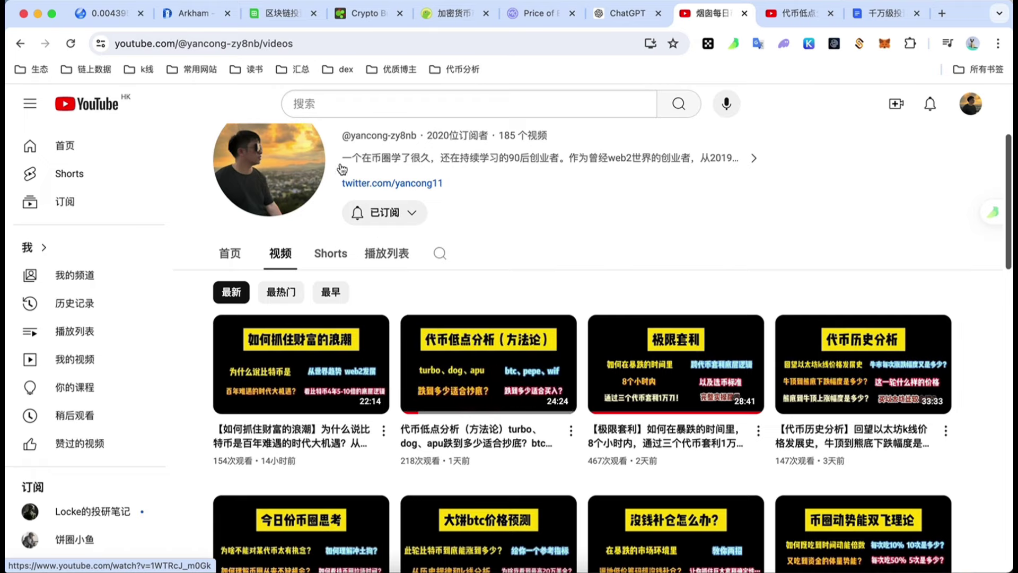
Check the investment spreadsheet, return to the YouTube channel's videos and locate the 大饼btc价格预测 video
click(286, 14)
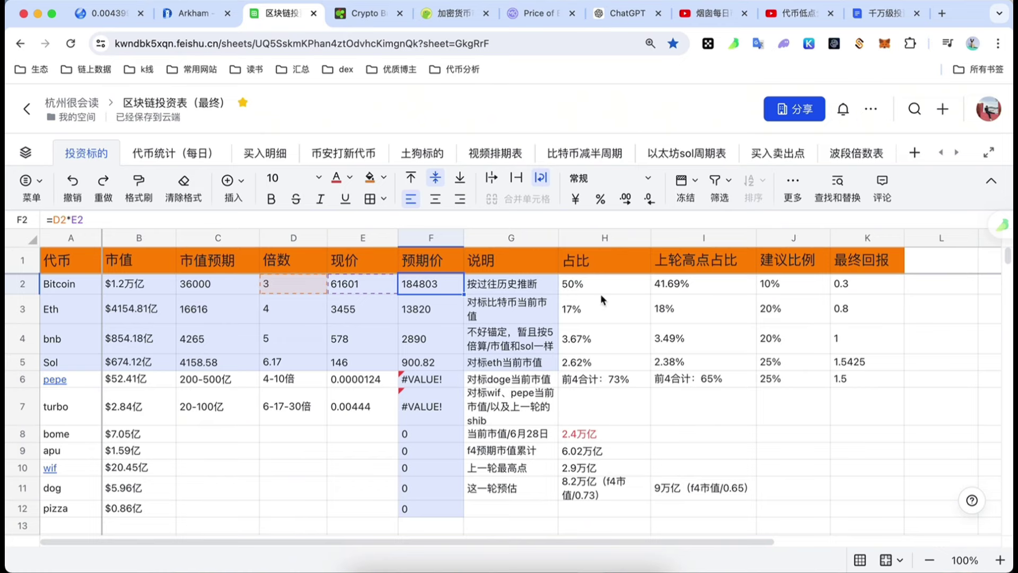
click(710, 13)
scroll(583, 318, down, 2)
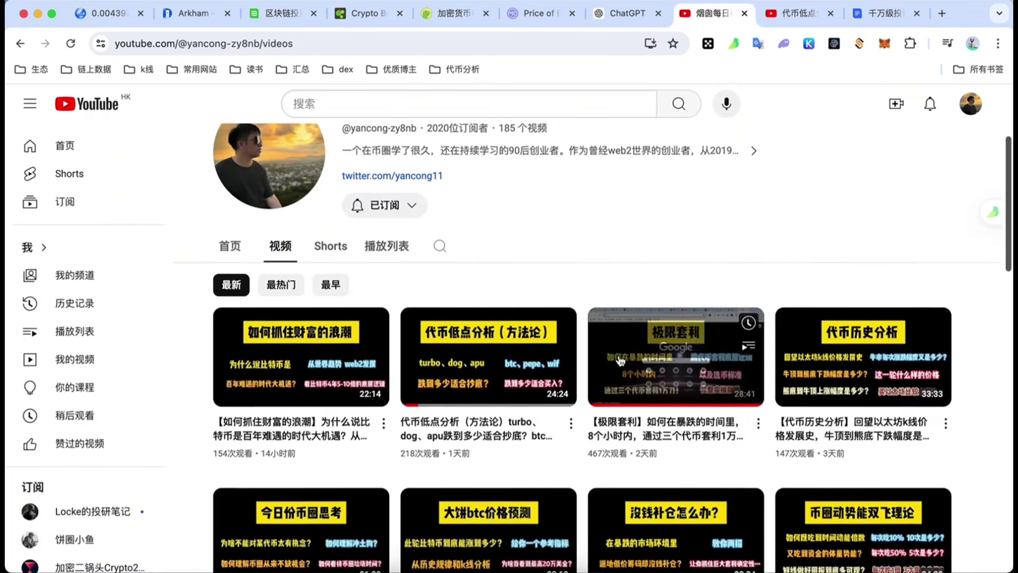
scroll(617, 366, down, 2)
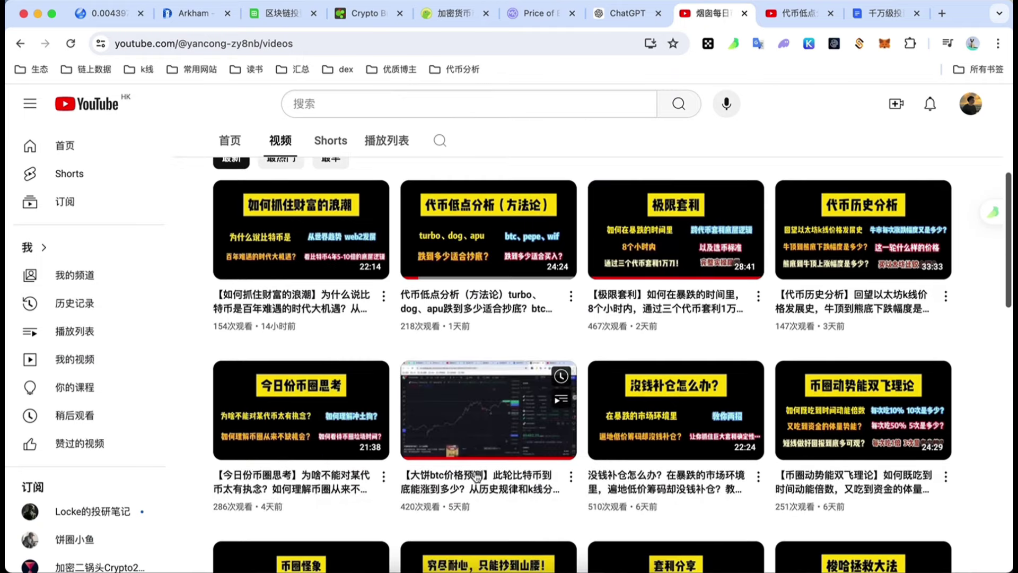
mouse_move(472, 496)
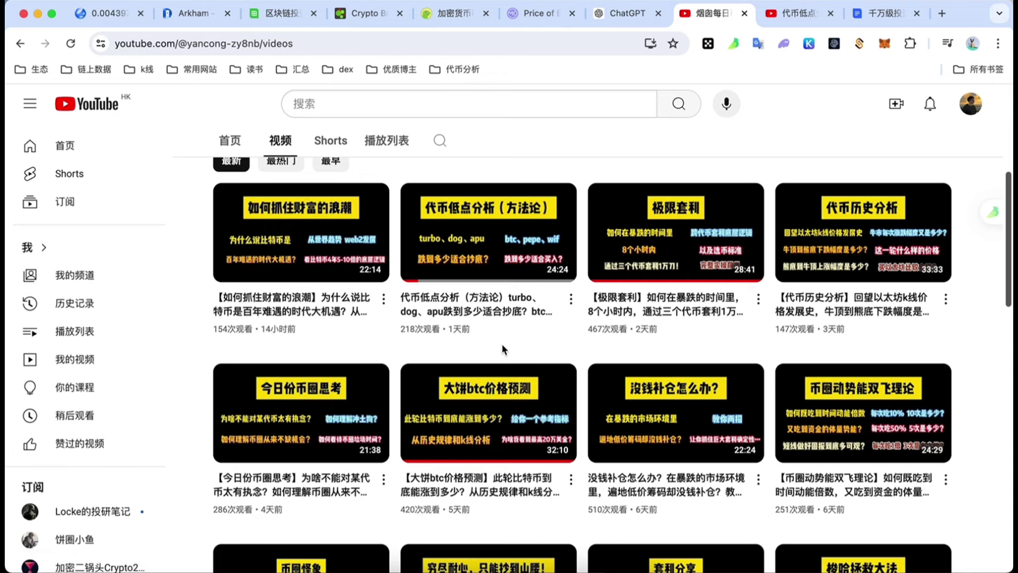
scroll(480, 349, down, 1)
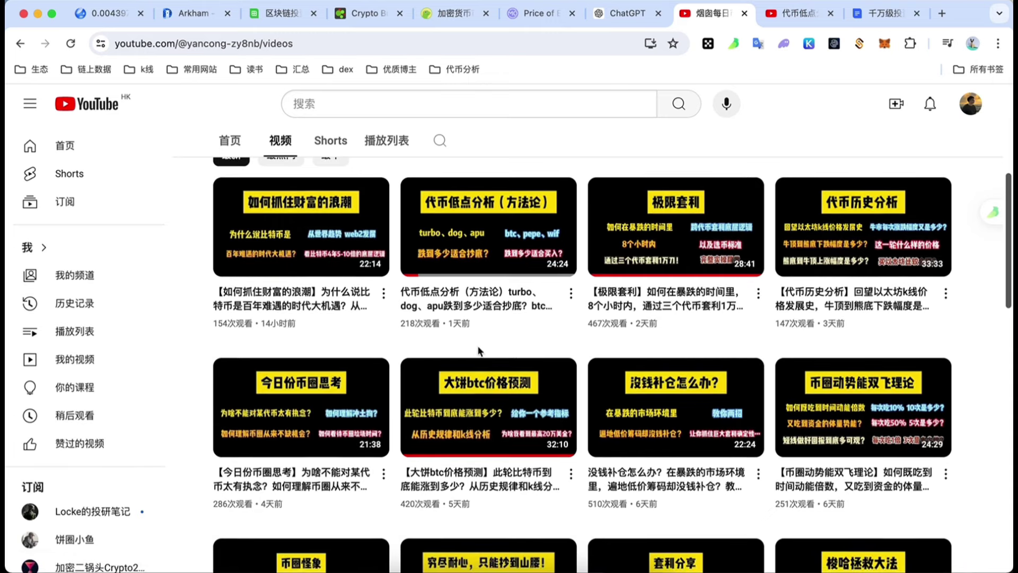
mouse_move(474, 393)
scroll(473, 394, down, 1)
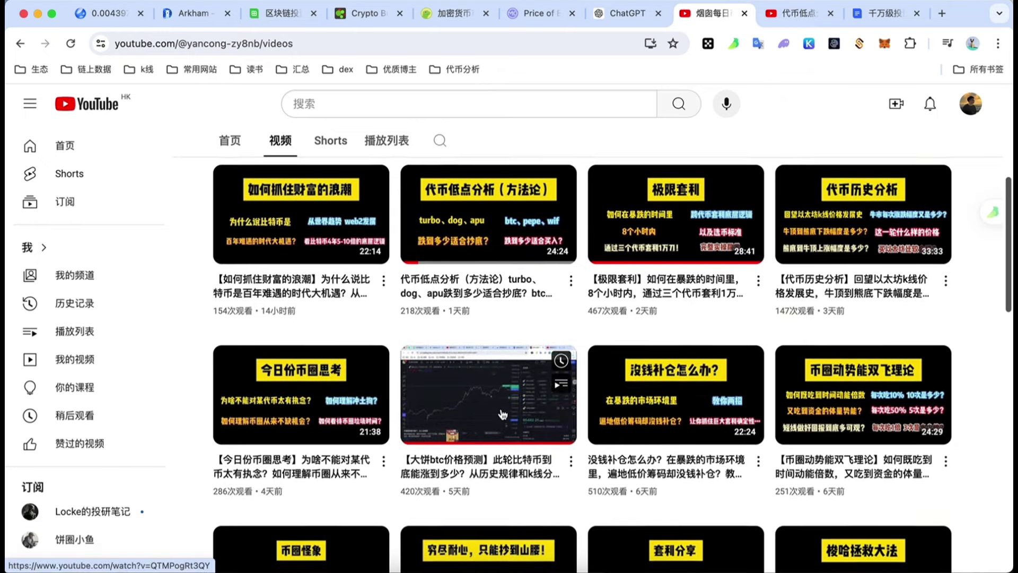
scroll(485, 122, up, 2)
Go back to the spreadsheet and view the 比特币减半周期 sheet from its first columns
click(257, 21)
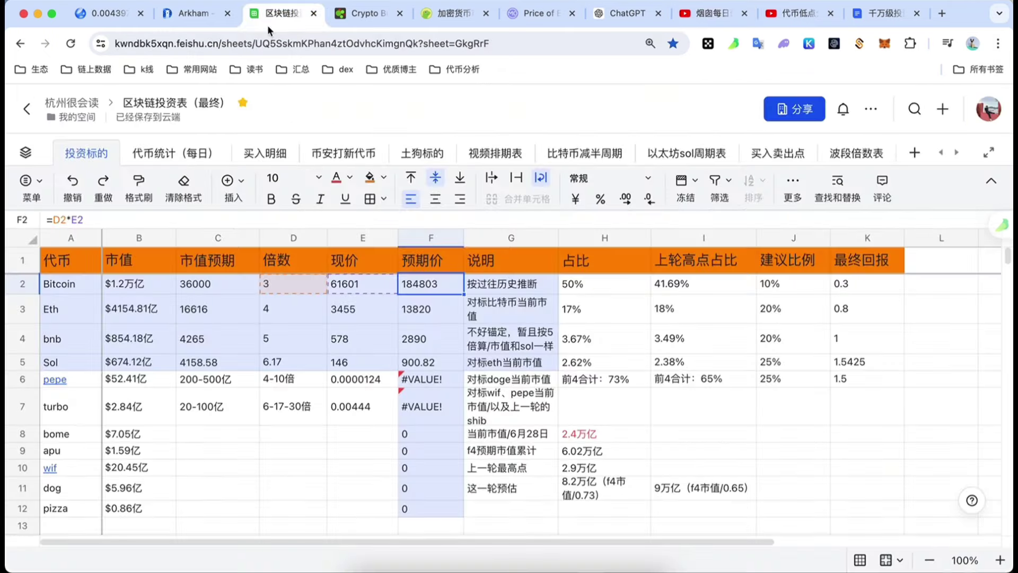
click(568, 159)
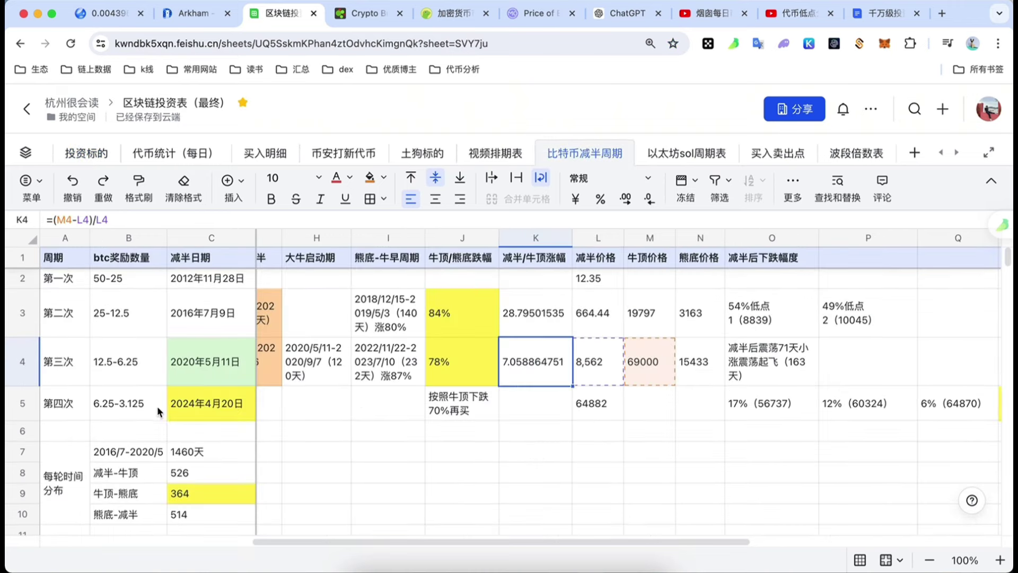
scroll(479, 418, left, 5)
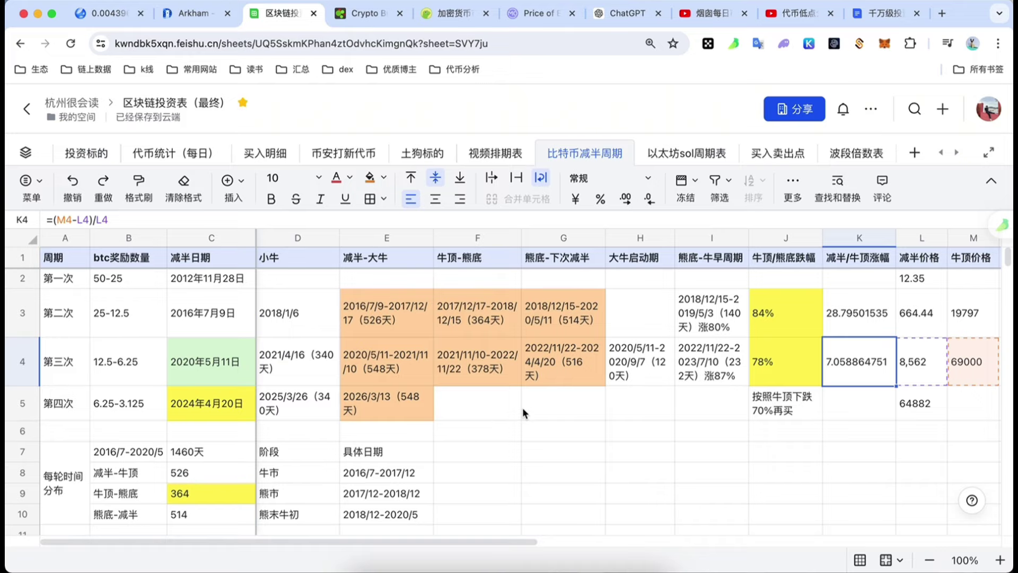
scroll(523, 408, left, 3)
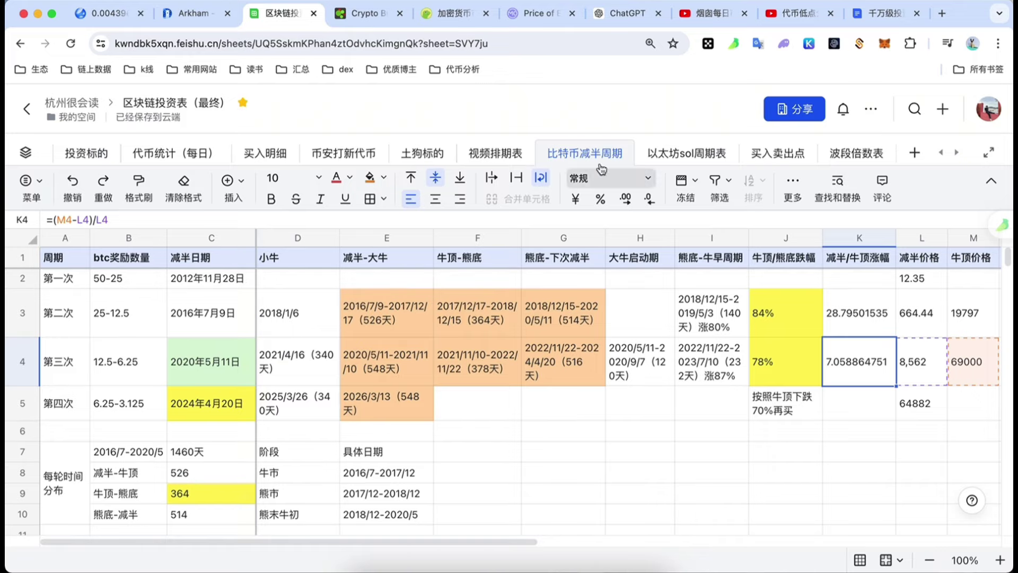
Return to the YouTube channel page, check its subscription options and browse the latest videos
click(713, 13)
scroll(459, 371, up, 5)
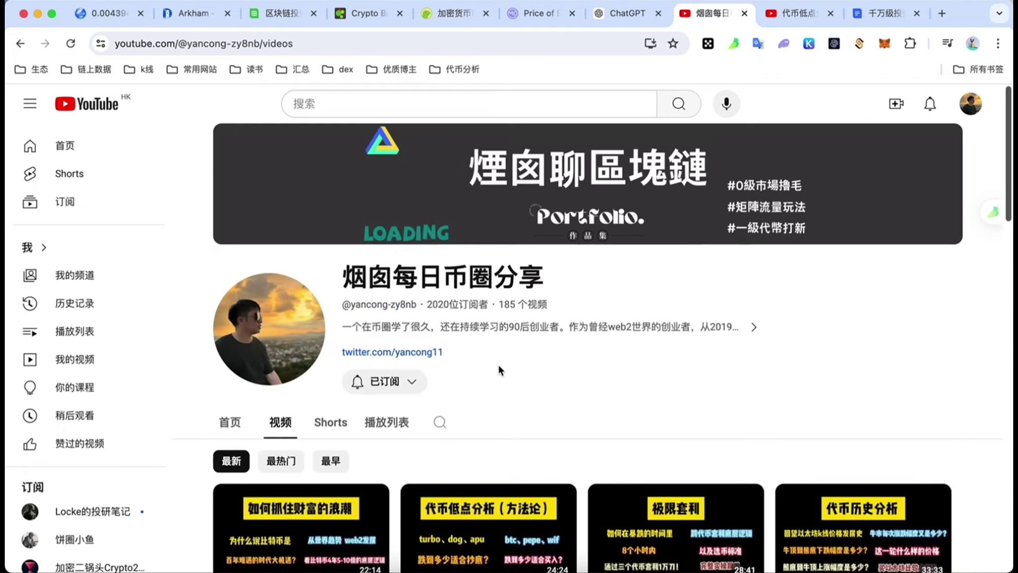
click(403, 381)
click(457, 388)
scroll(550, 379, down, 2)
scroll(597, 313, down, 5)
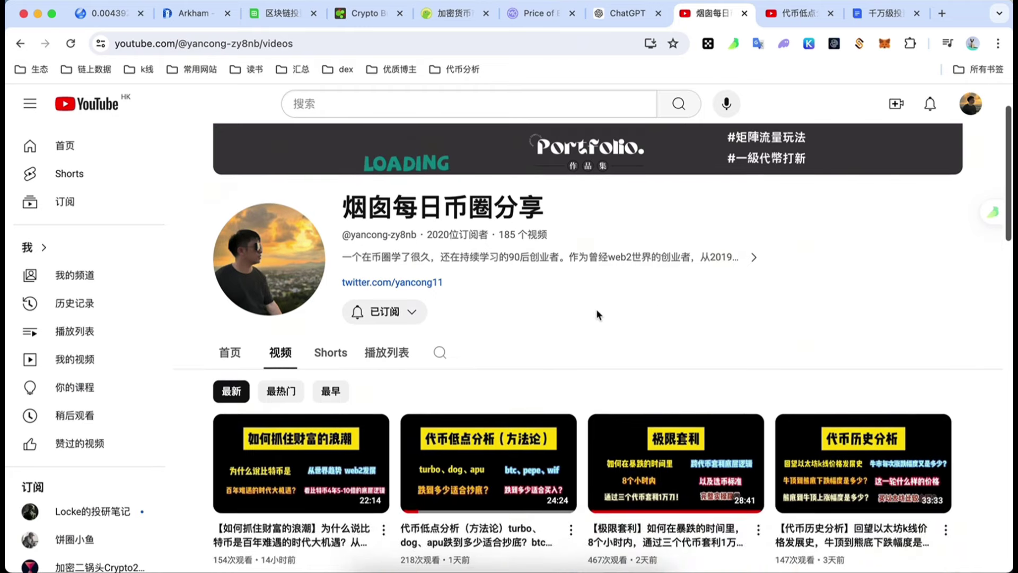
View the YouTube channel's full description, highlight the WeChat contact in it, and close the description
scroll(571, 352, up, 3)
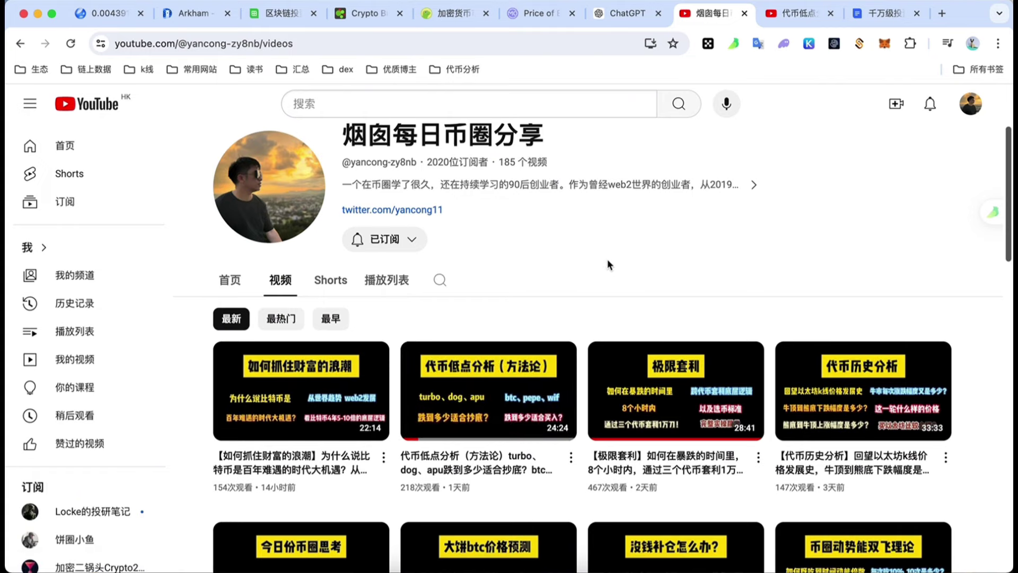
click(753, 187)
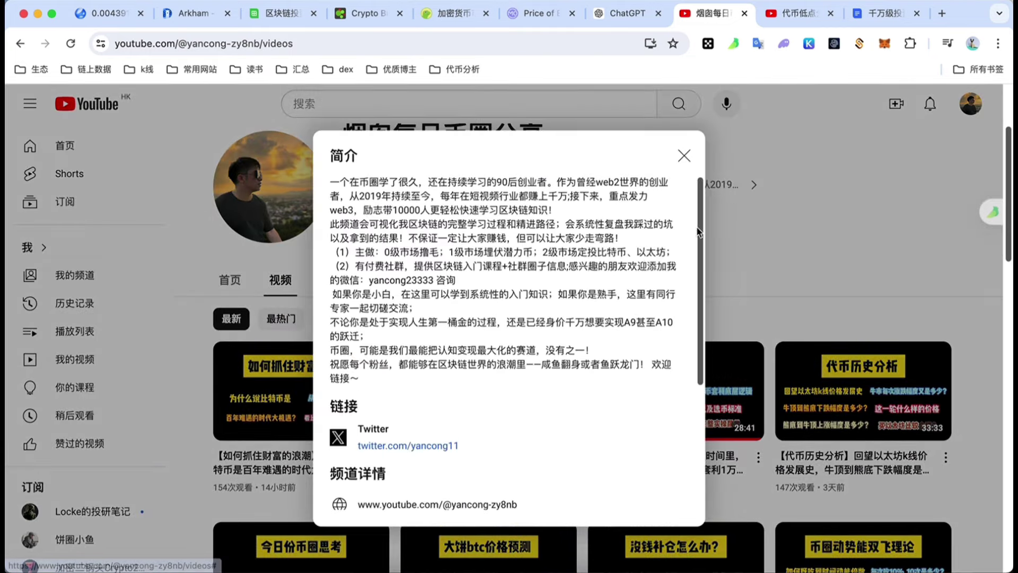
drag(457, 281, 369, 283)
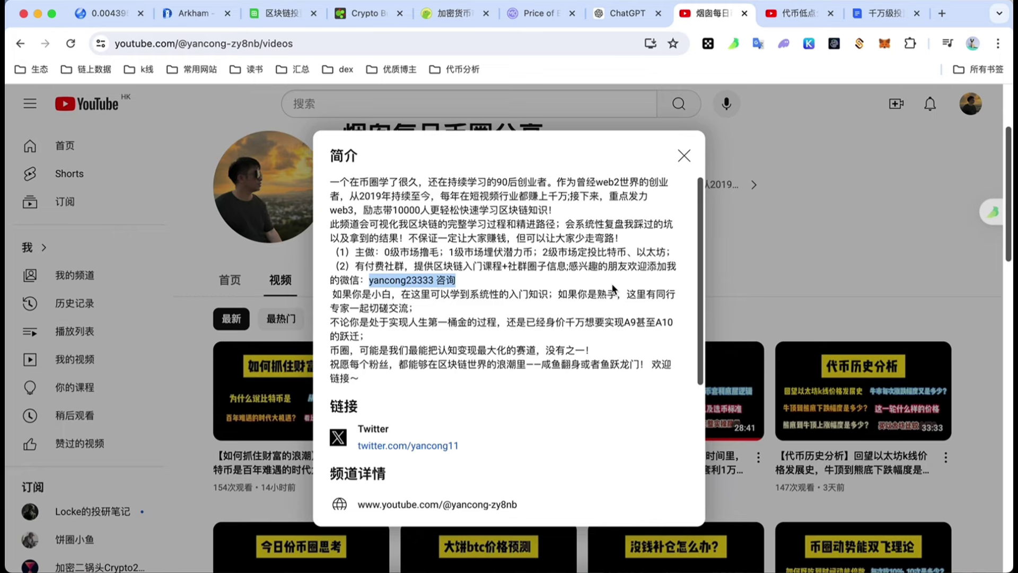
click(684, 155)
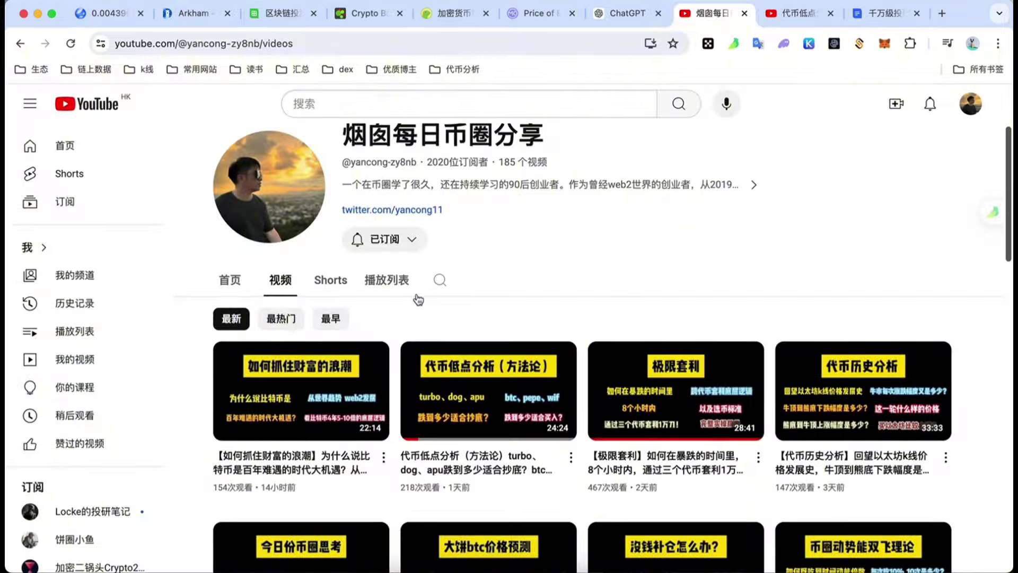
Switch to the 千万级投资总结 Feishu document and skim its opening link and 目录 list of chapters
click(888, 13)
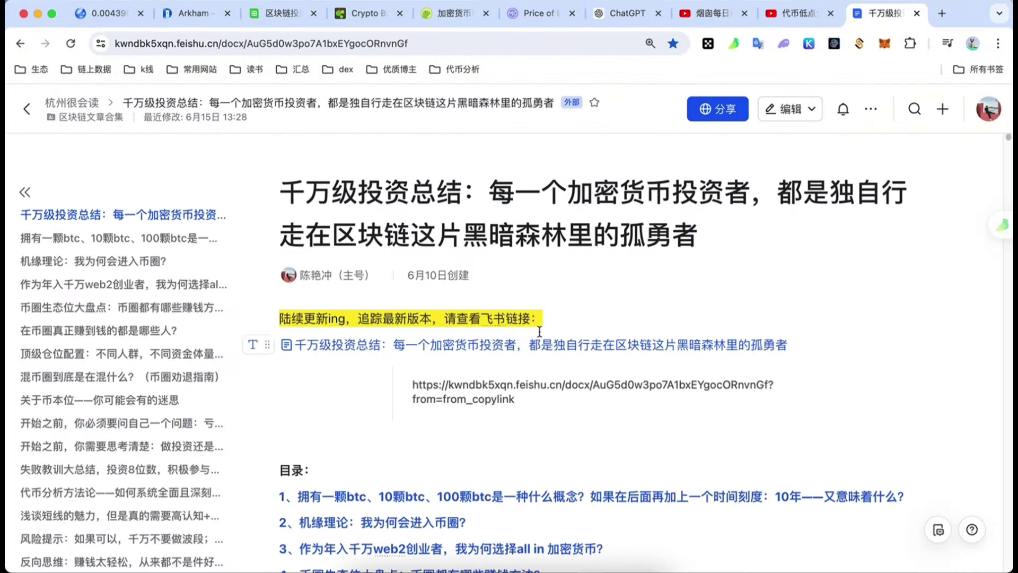
scroll(525, 361, down, 5)
scroll(524, 361, up, 5)
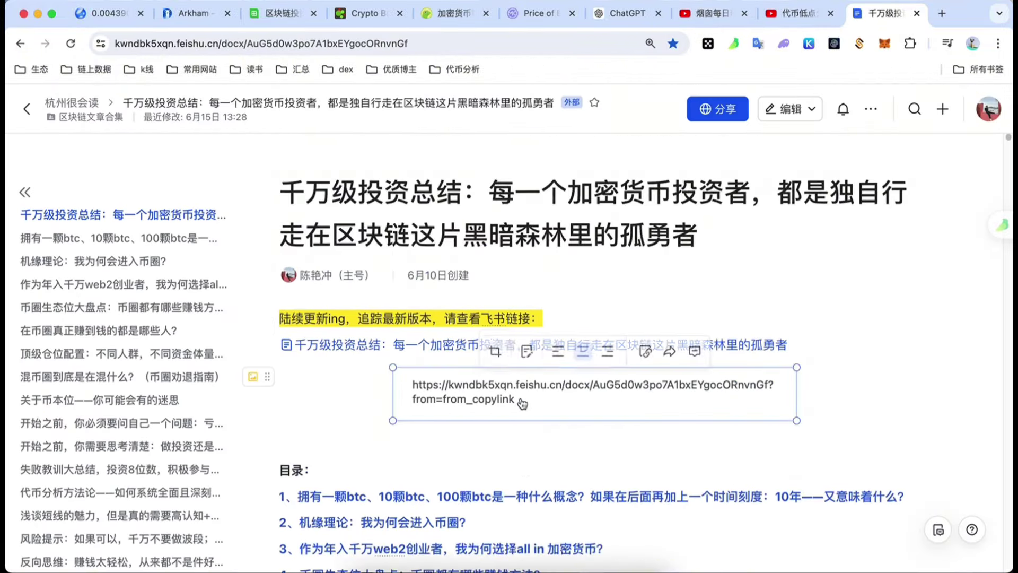
scroll(535, 387, down, 5)
scroll(485, 403, up, 5)
scroll(494, 415, down, 5)
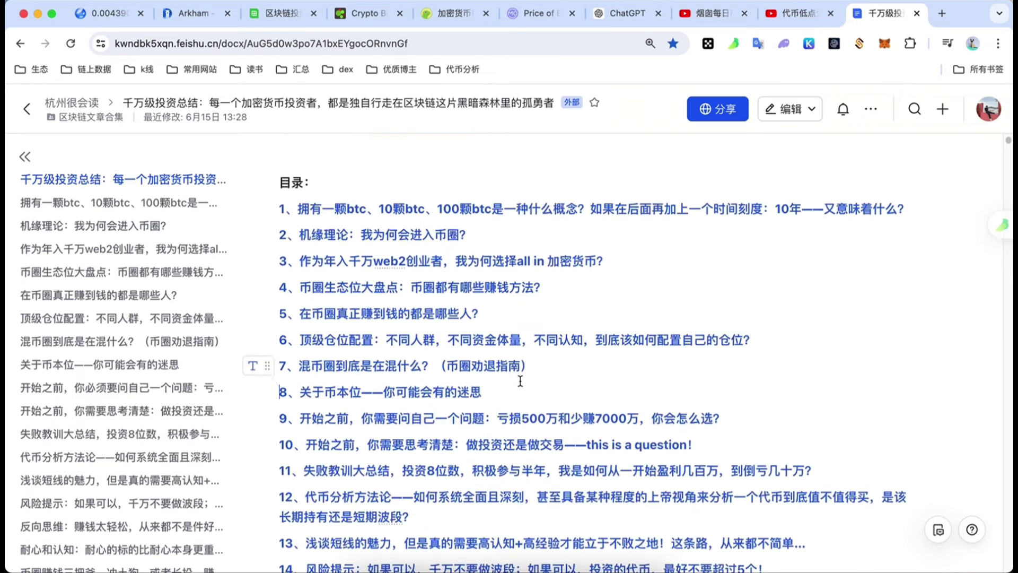
scroll(522, 345, up, 3)
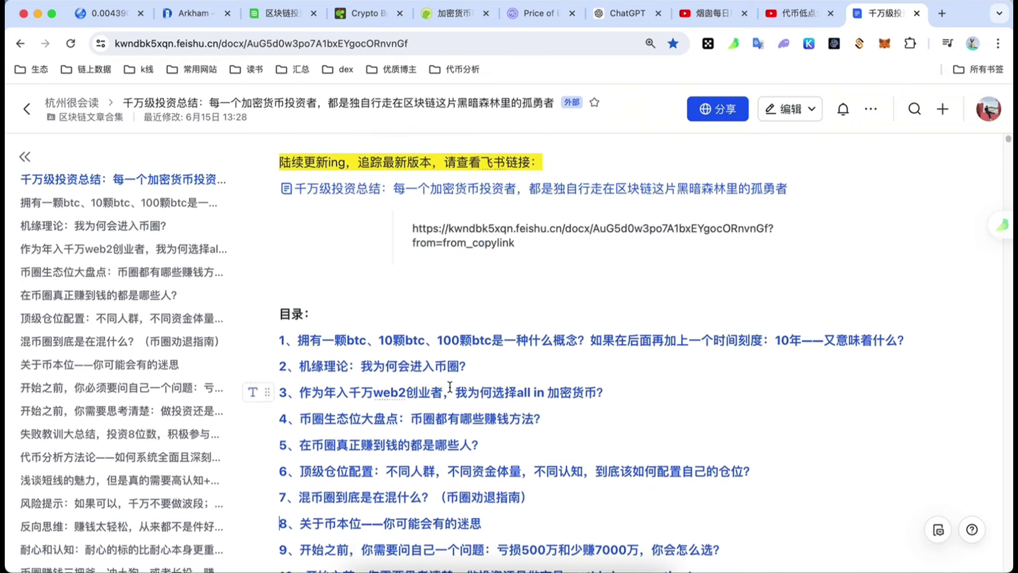
scroll(513, 371, up, 3)
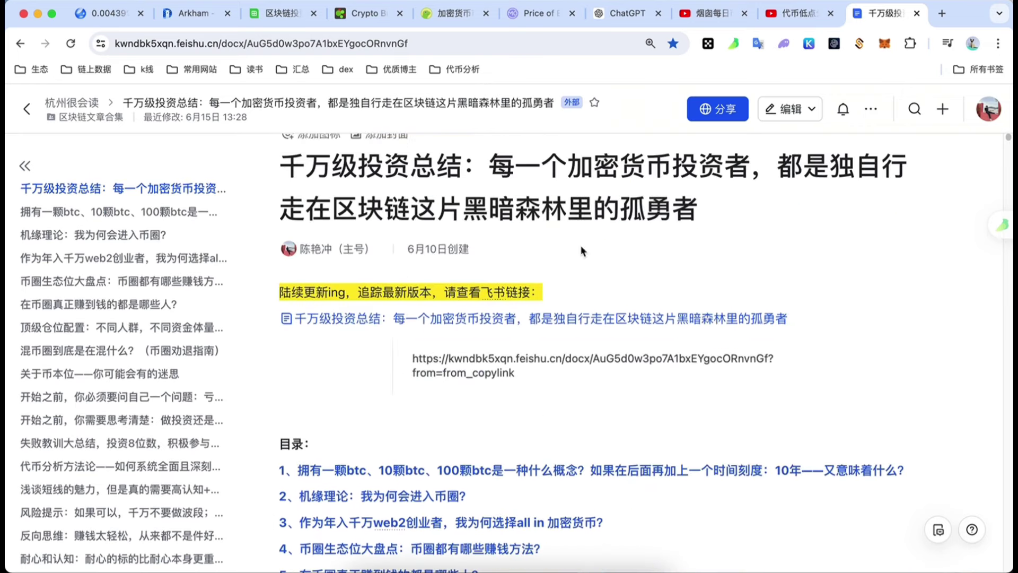
Return to the spreadsheet's 投资标的 sheet and examine Bitcoin's 倍数, 预期价, 现价 and 市值预期
click(272, 15)
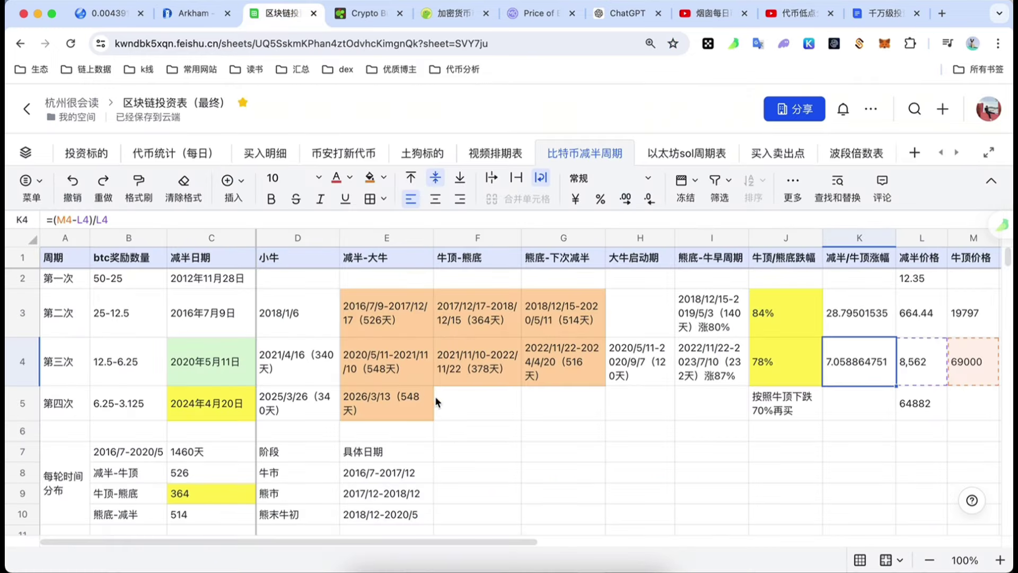
click(88, 154)
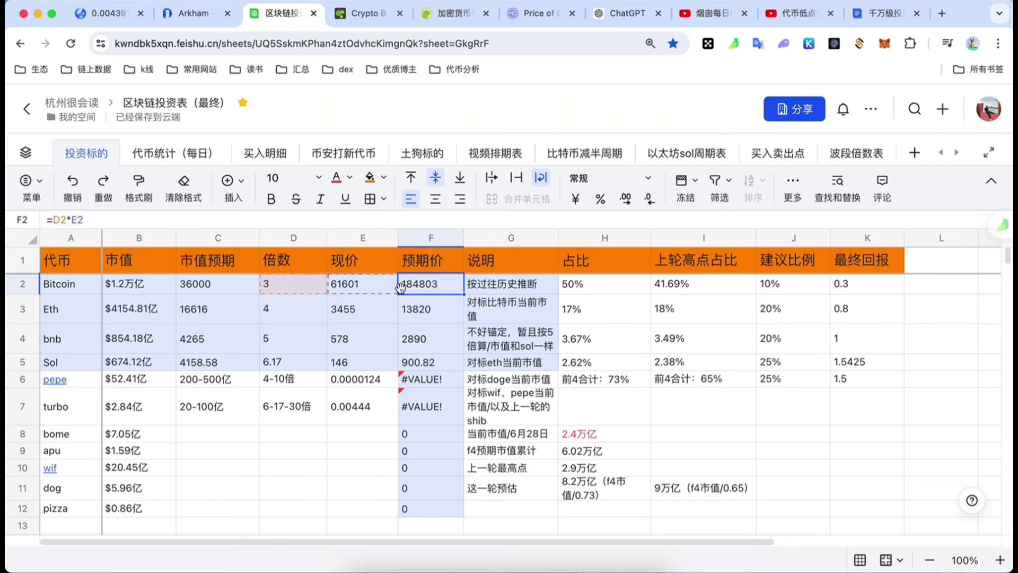
click(18, 290)
click(304, 281)
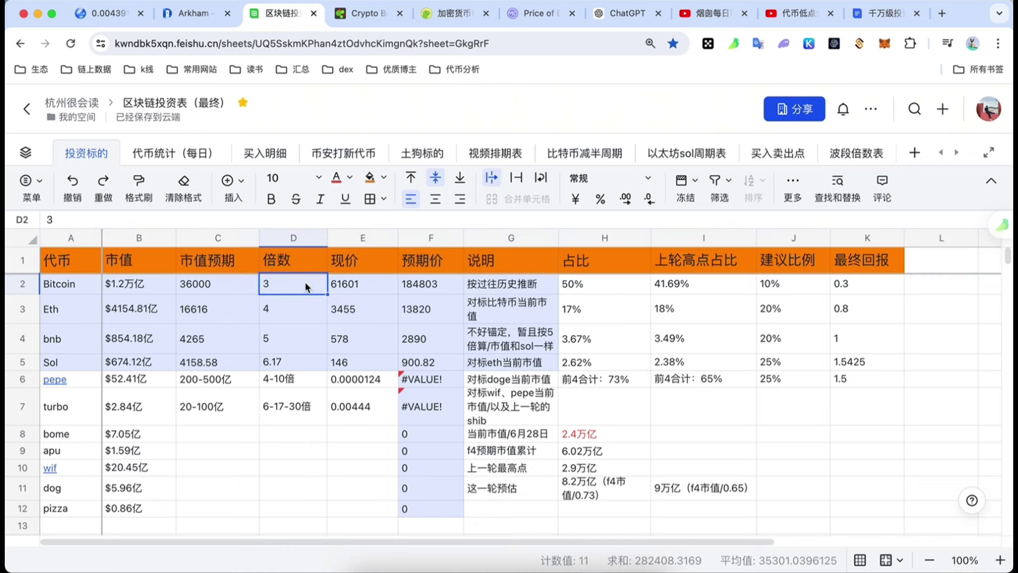
click(409, 285)
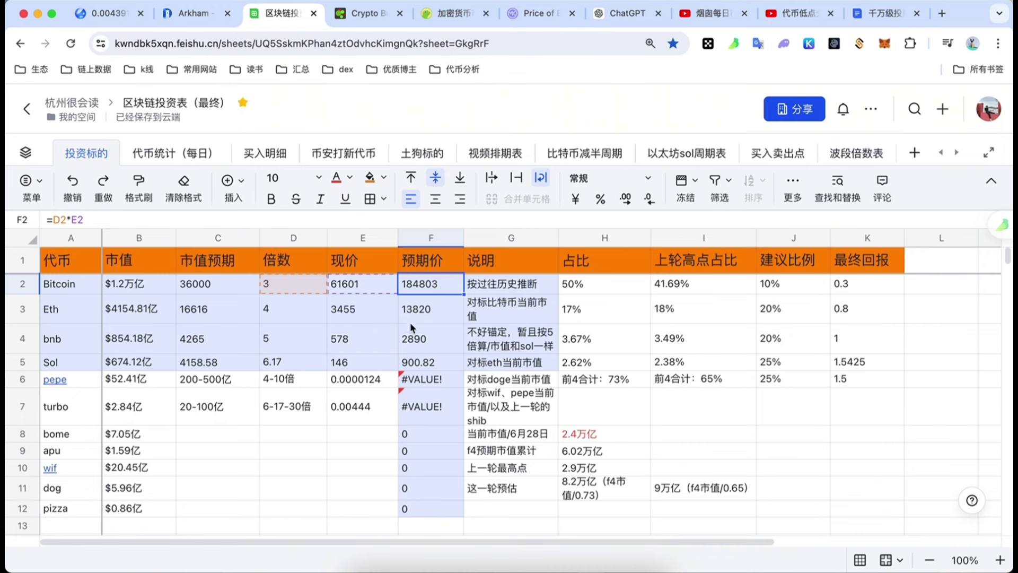
click(369, 287)
click(227, 289)
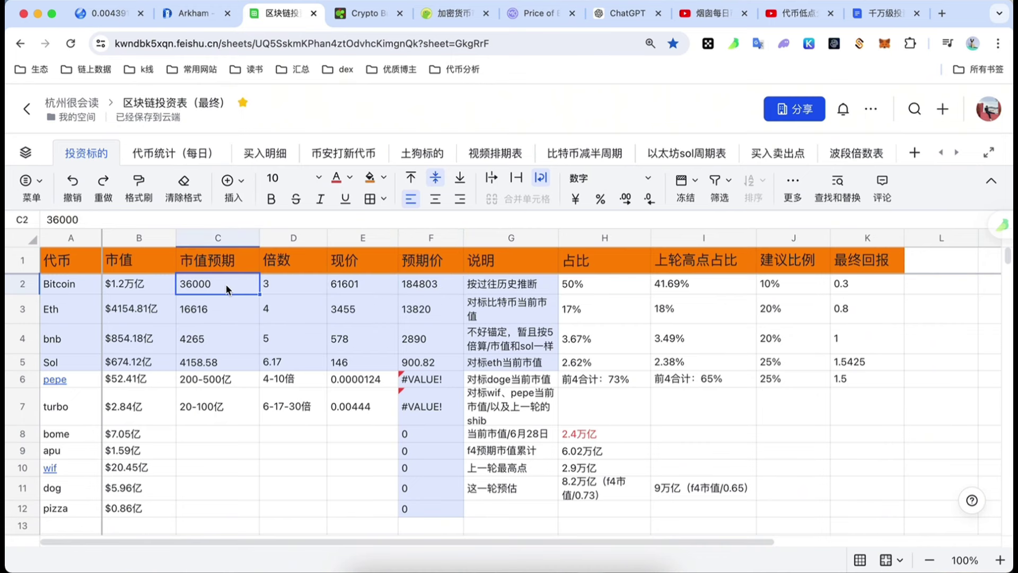
Go through the Eth, bnb and Sol rows, checking the 市值 entries of bnb and Sol
click(226, 312)
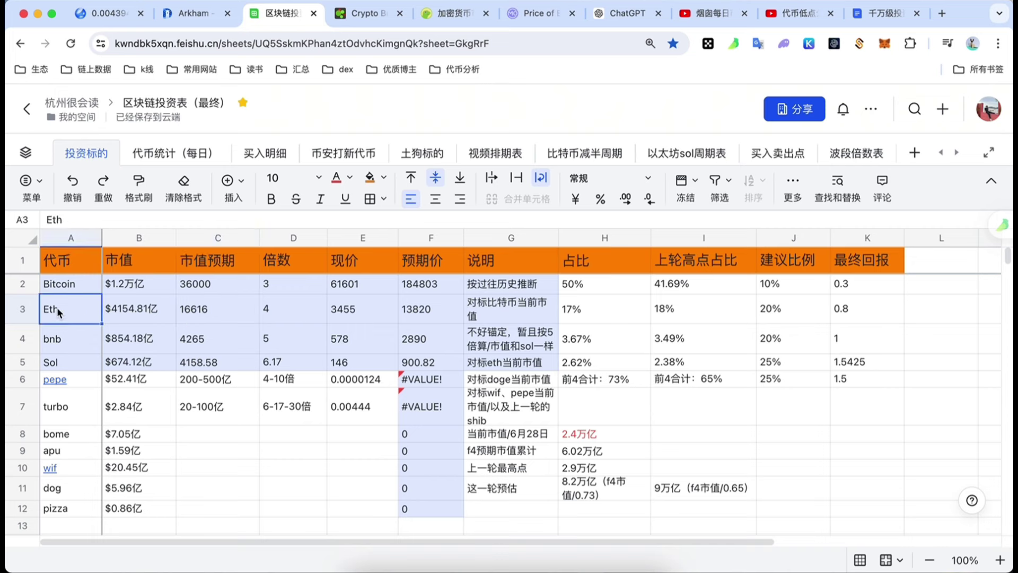
click(85, 344)
click(123, 340)
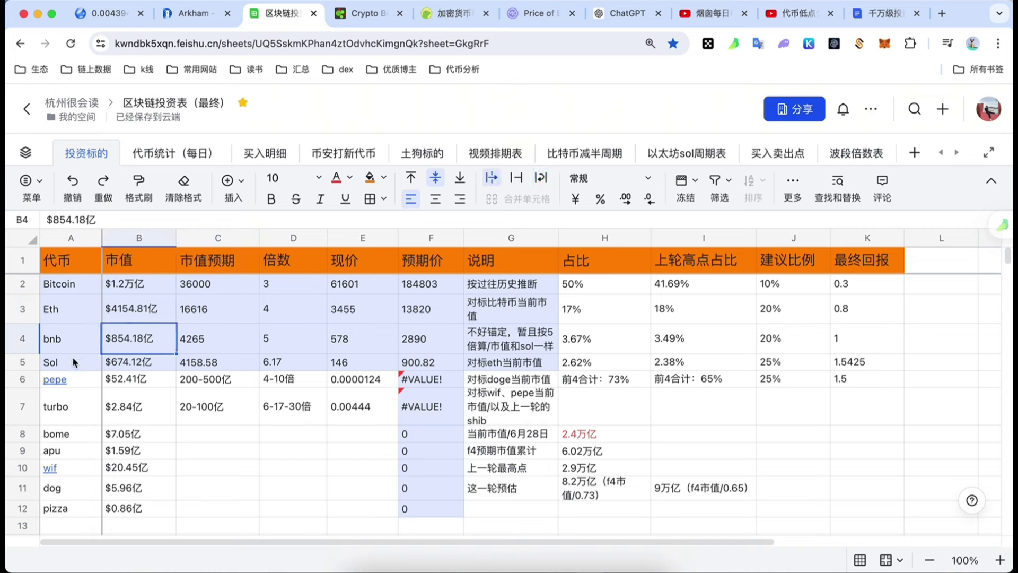
click(107, 361)
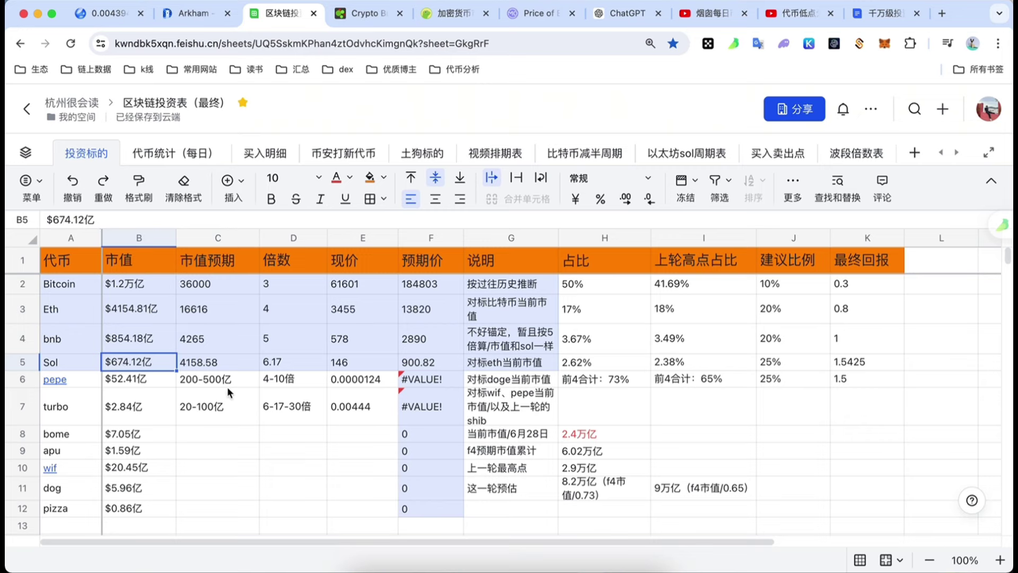
Examine Eth's 市值预期, 市值, 倍数 and 现价 cells, glancing at turbo's 倍数 for comparison
click(212, 313)
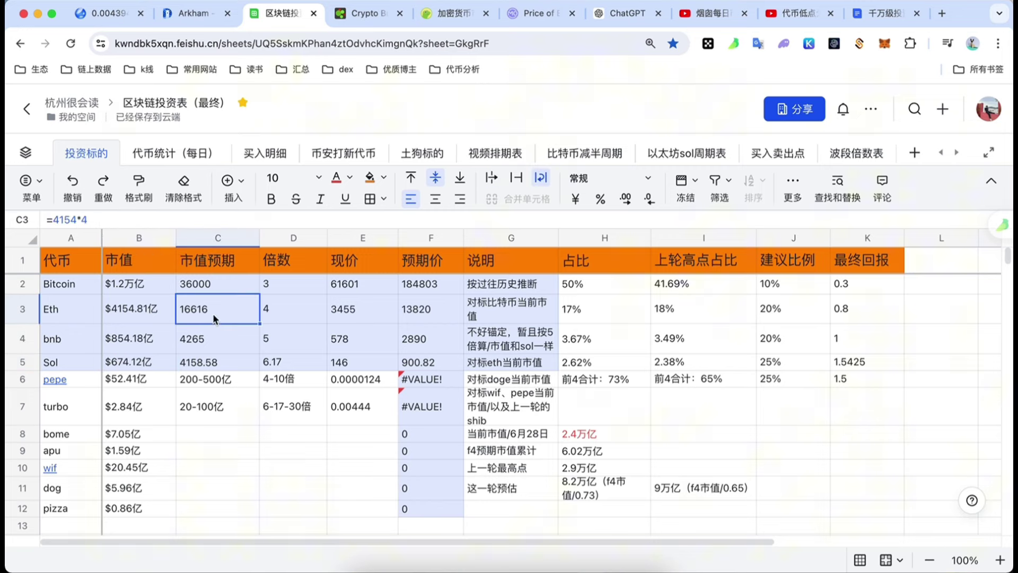
click(150, 312)
click(275, 315)
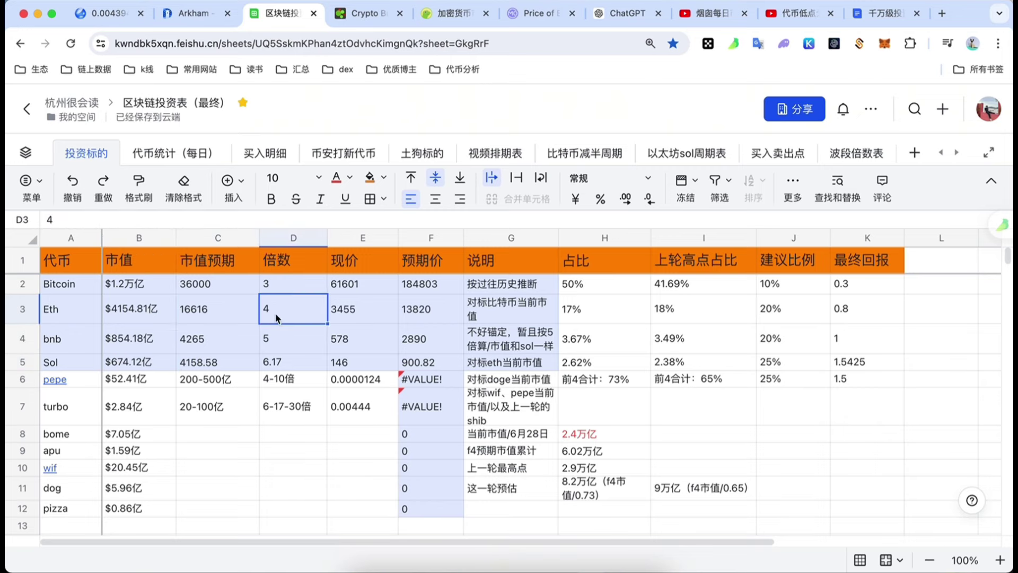
click(278, 408)
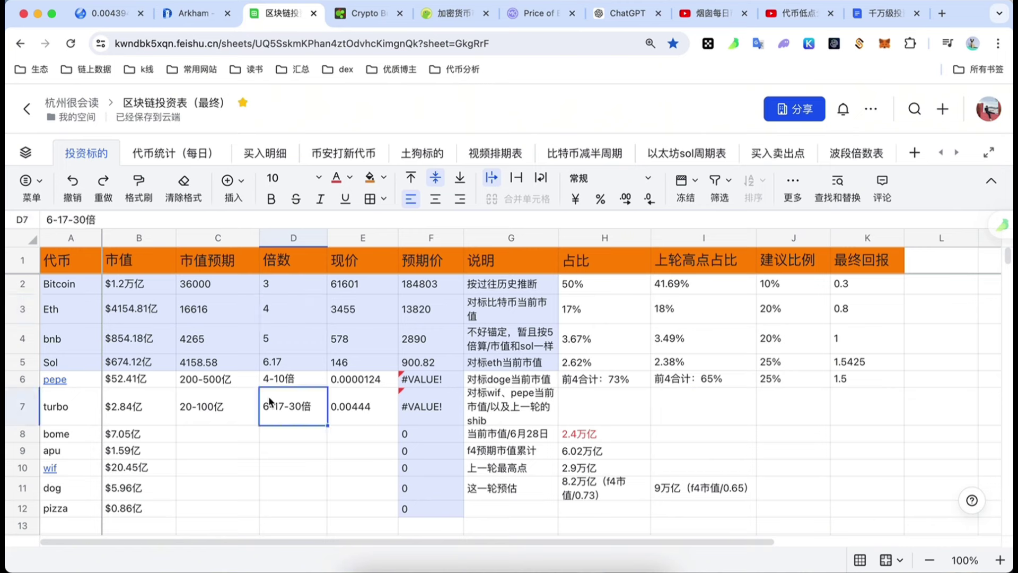
click(144, 316)
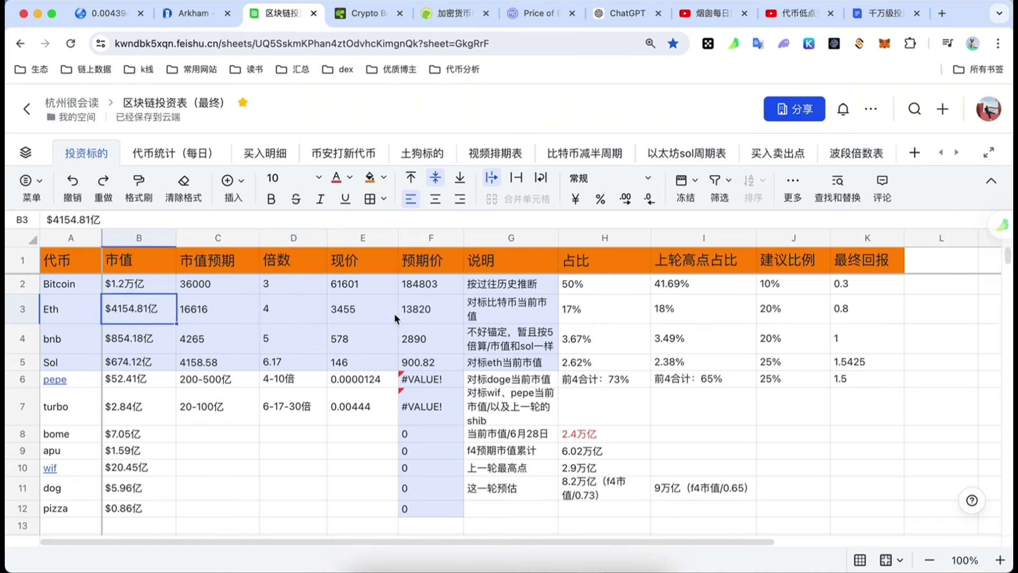
click(364, 317)
Switch to Crypto Bubbles and look up Ethereum to check its live price and market cap
click(360, 14)
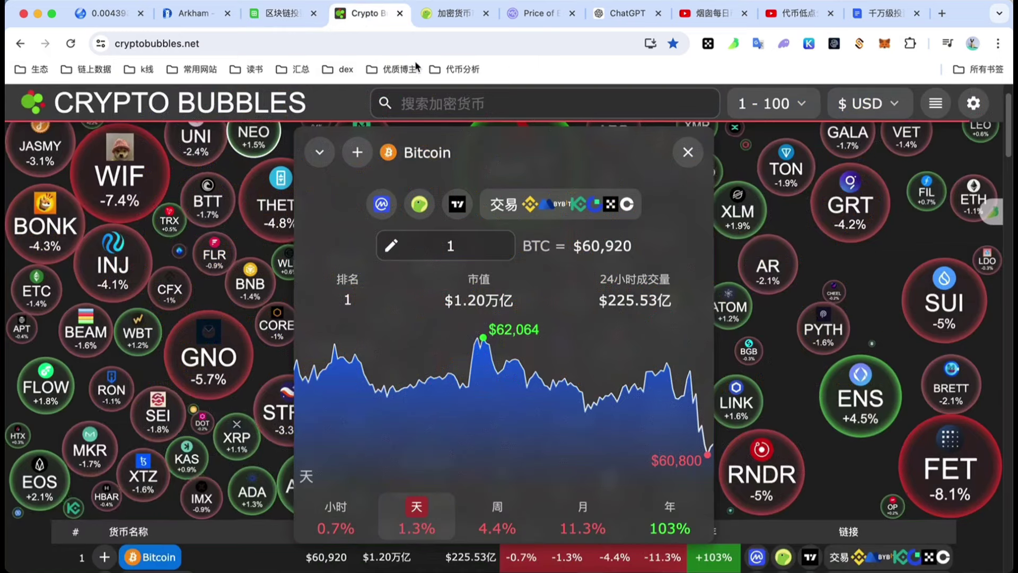
click(496, 105)
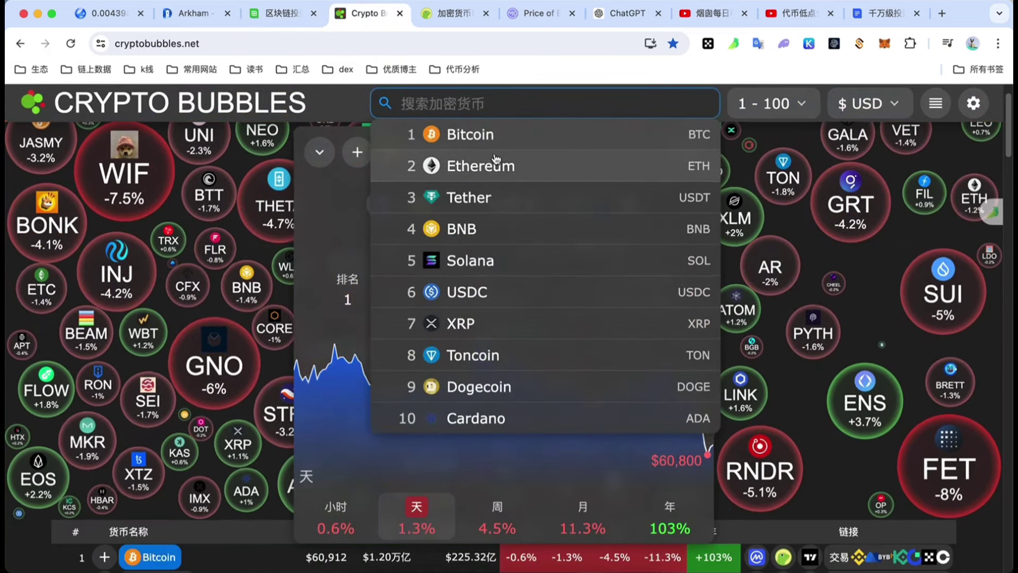
click(481, 166)
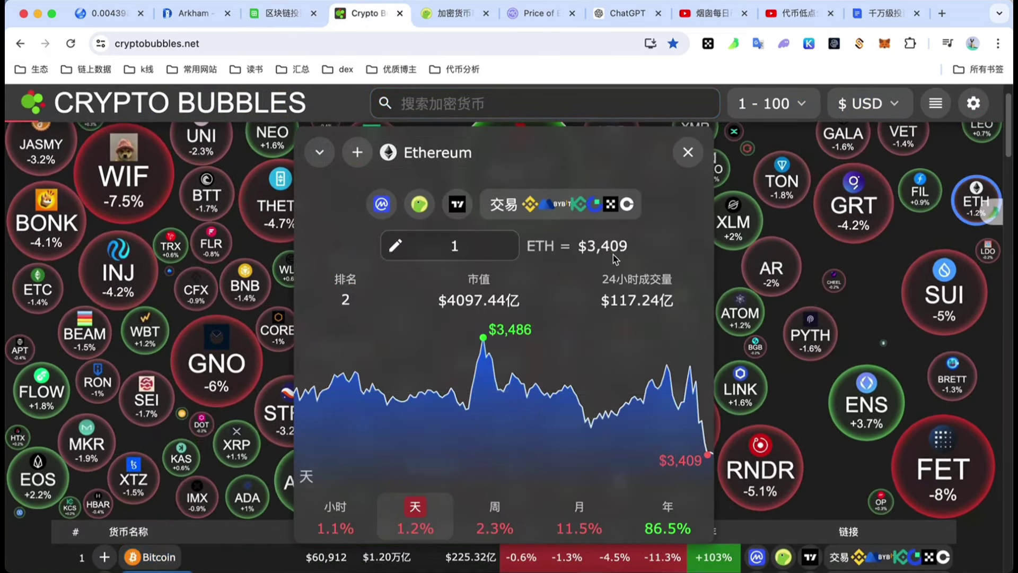
Return to the investment spreadsheet and check Eth's 倍数, 现价 and the formula behind its 市值预期
click(252, 15)
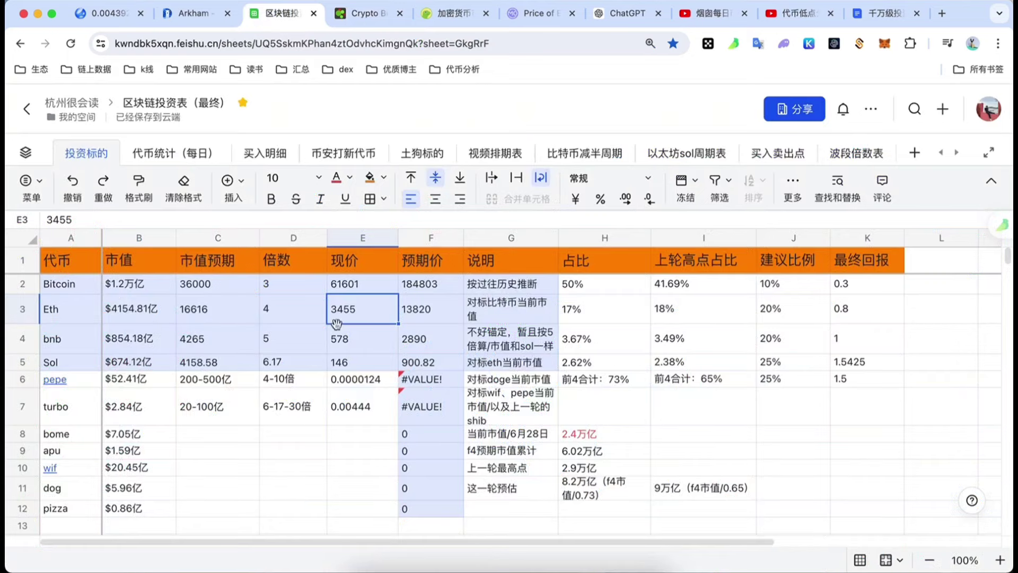
click(294, 314)
click(345, 313)
click(313, 319)
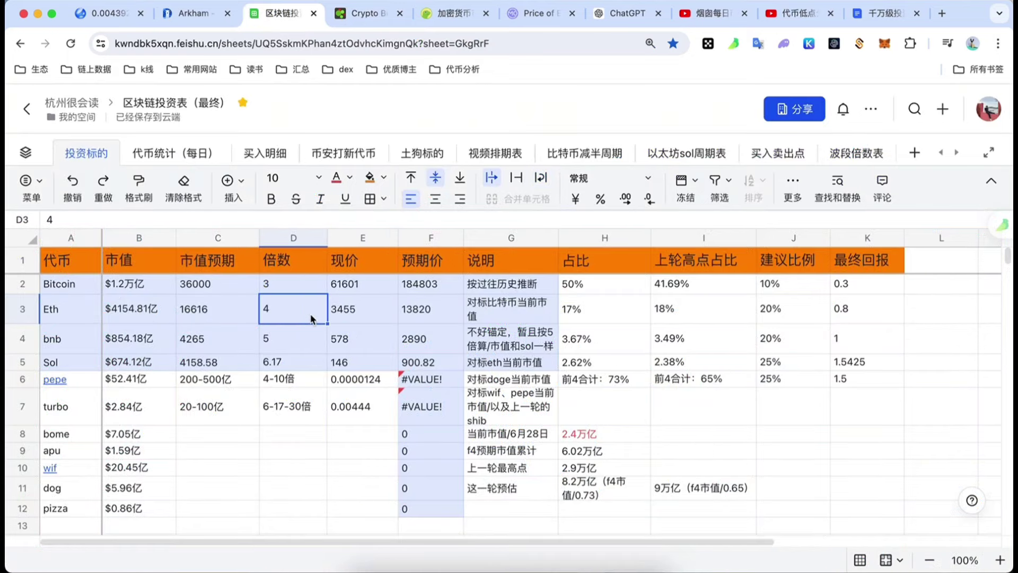
click(231, 318)
click(231, 319)
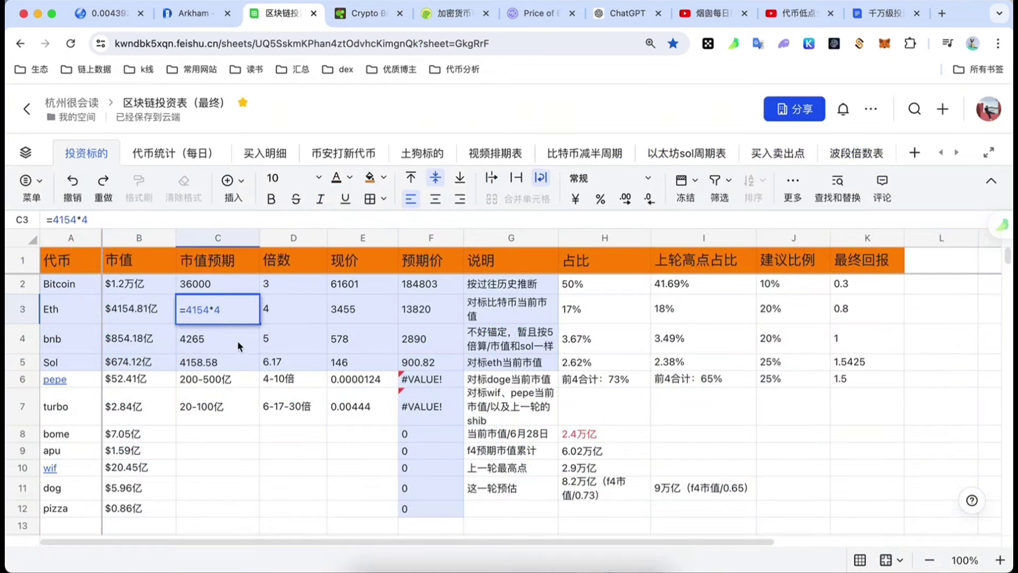
click(237, 341)
click(192, 313)
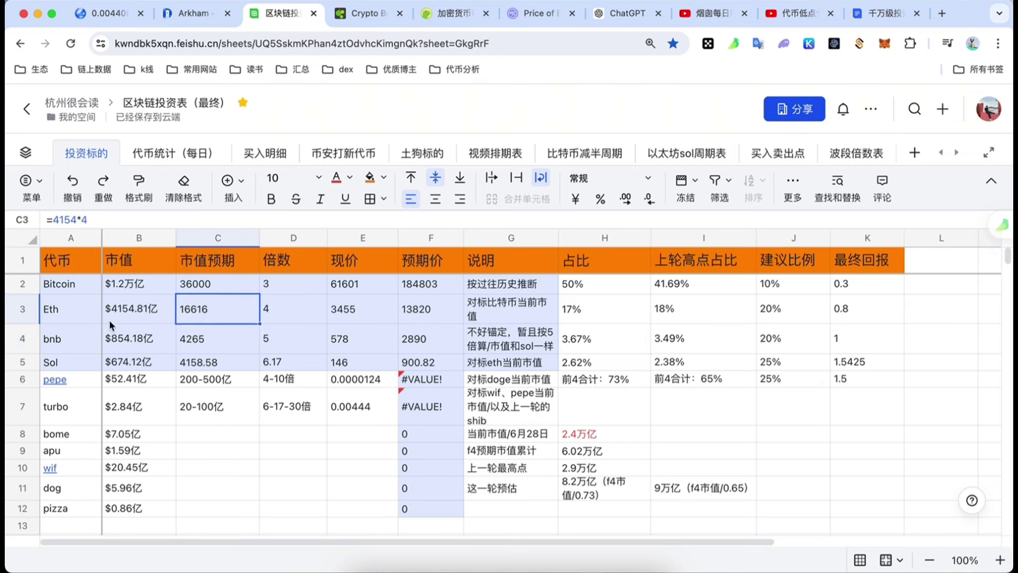
Highlight the whole Eth row, then inspect its 市值预期 and the content of its 倍数 cell
click(23, 311)
click(215, 314)
click(279, 307)
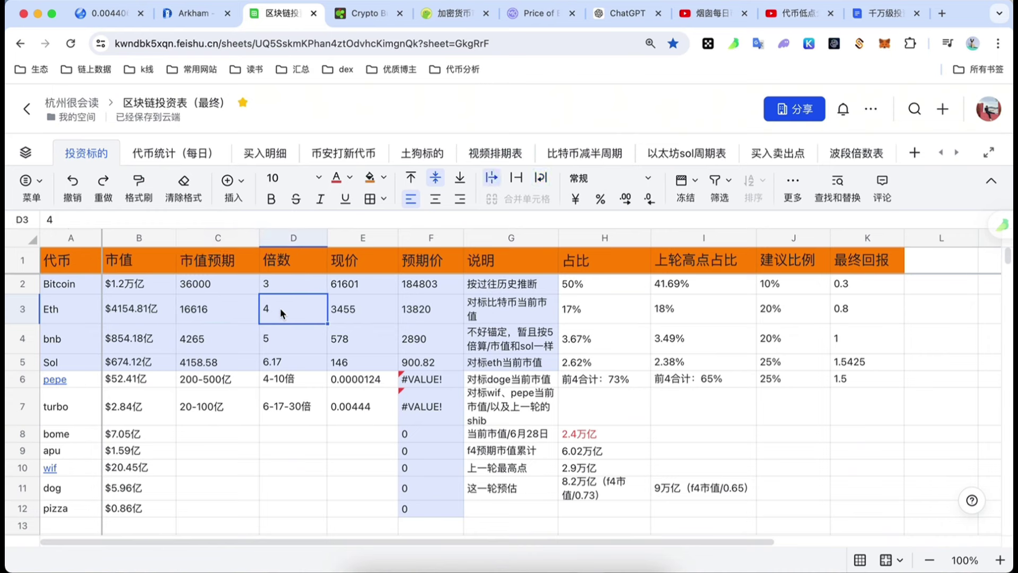
double_click(276, 310)
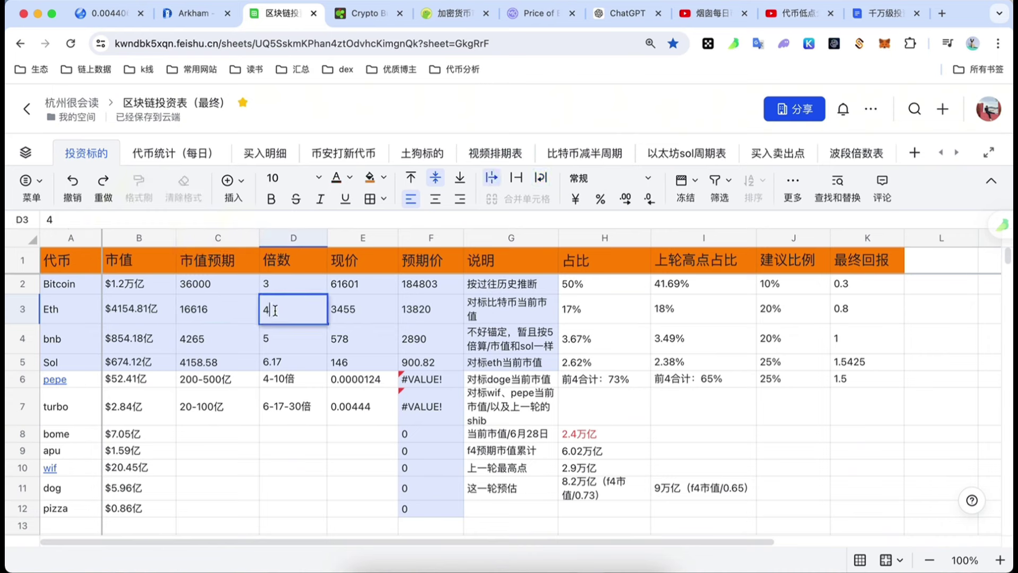
click(293, 353)
click(282, 322)
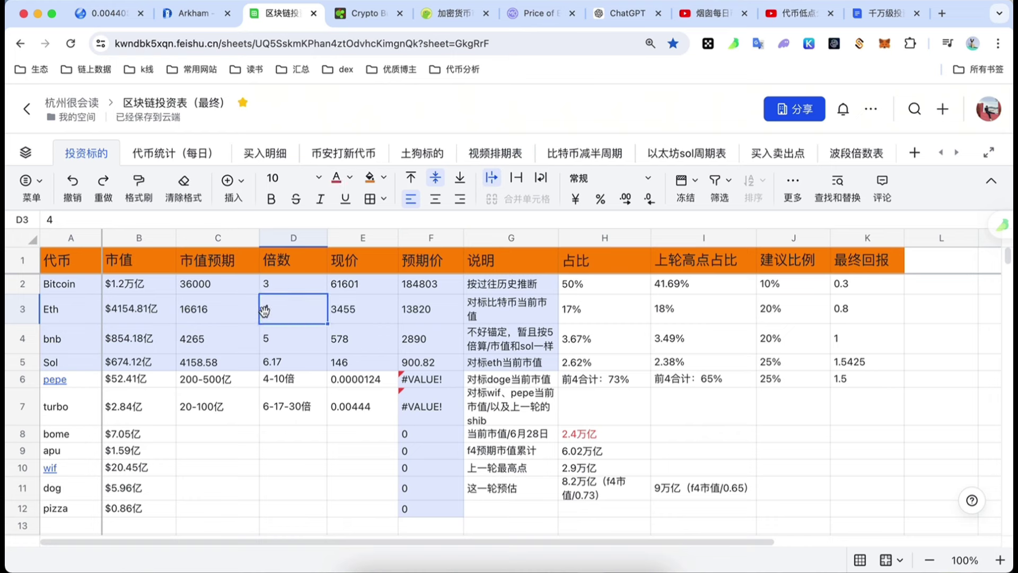
Compare the formulas behind Eth's 预期价 and 市值预期, ending on its 倍数 cell
click(419, 316)
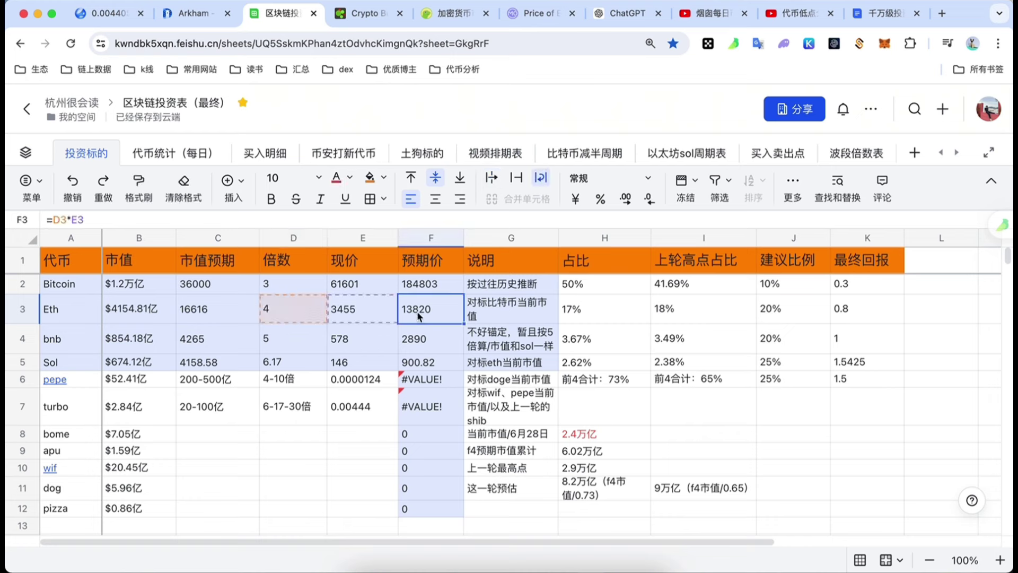
click(209, 311)
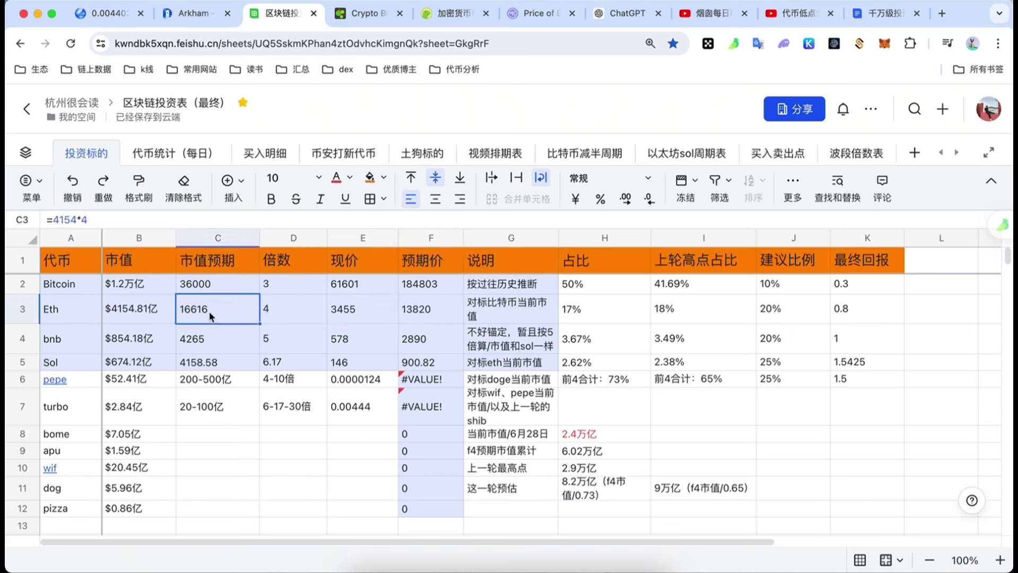
click(396, 309)
click(421, 310)
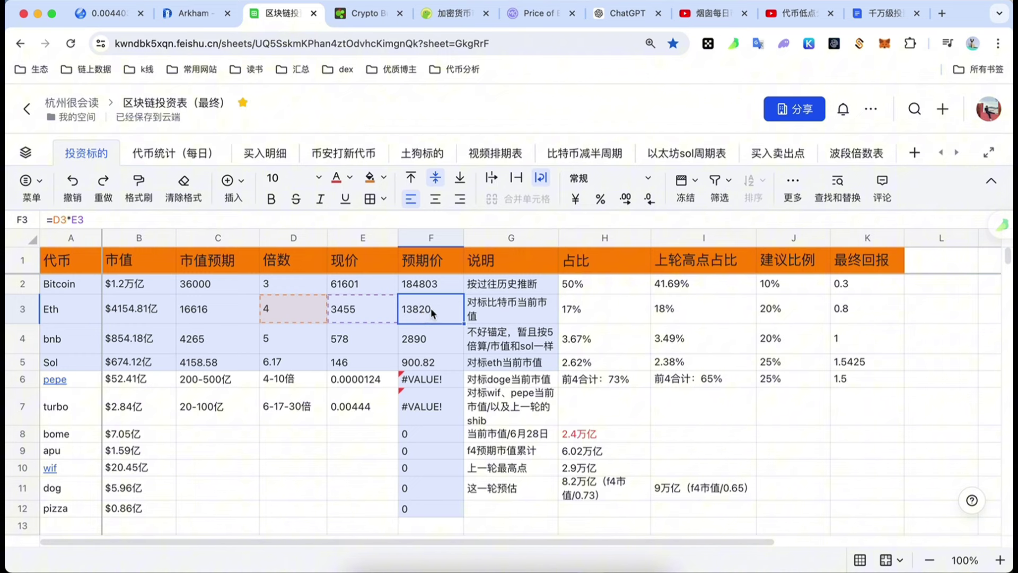
click(299, 307)
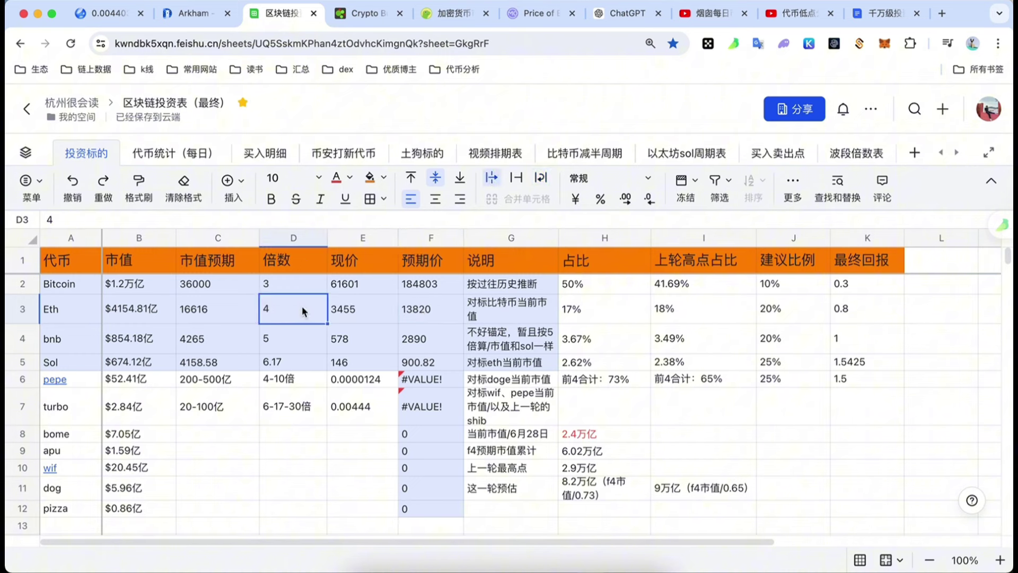
Read Eth's 说明 note, highlight the 倍数 column and the Eth row, and compare Eth's 市值 with Bitcoin's
click(498, 304)
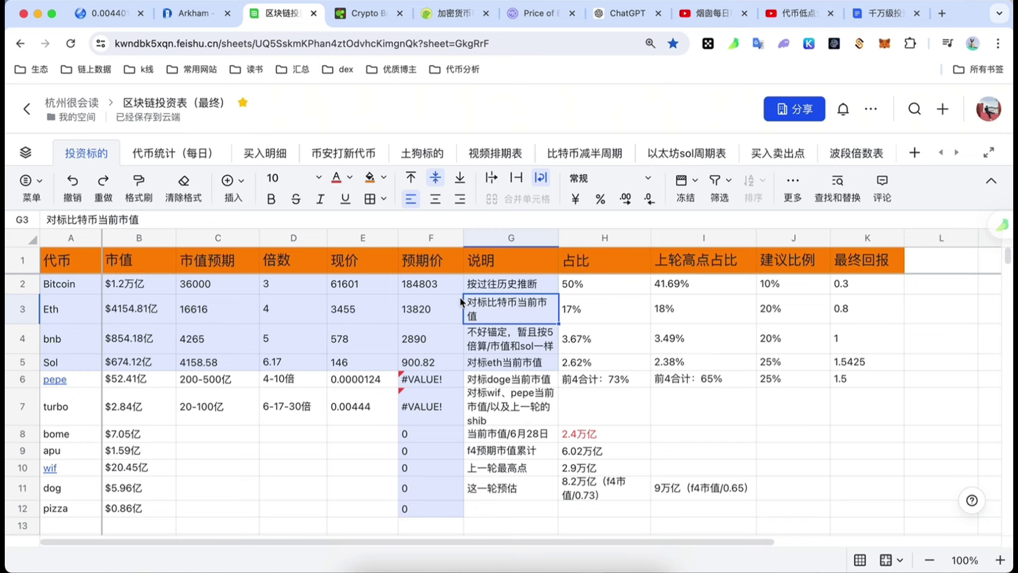
click(294, 238)
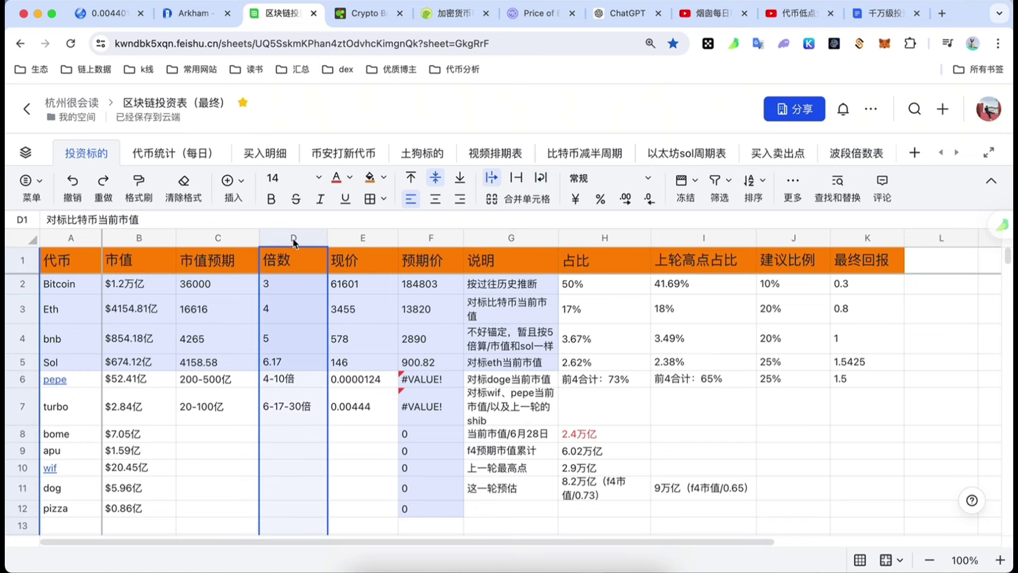
click(356, 238)
click(47, 309)
key(shift+space)
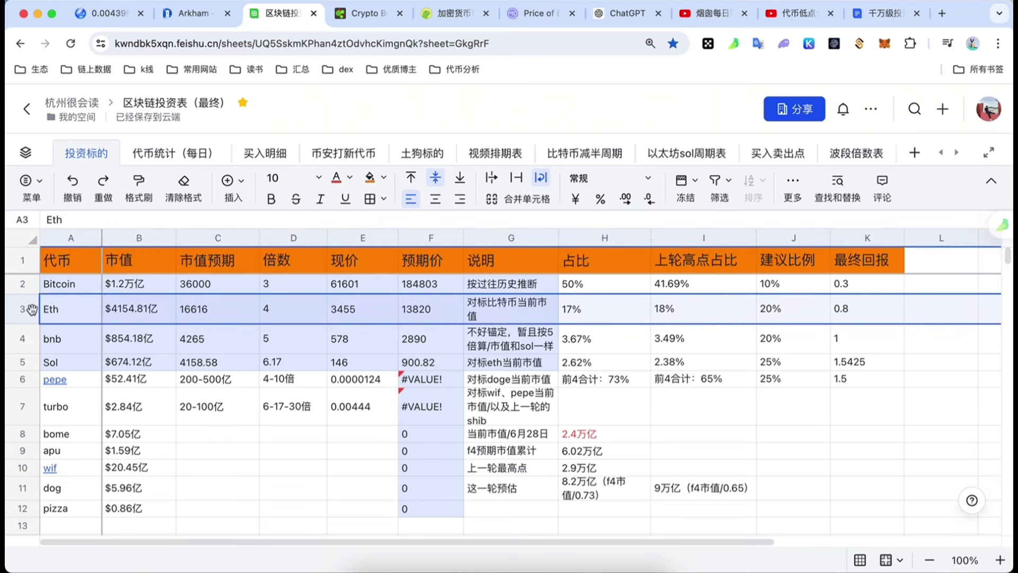
click(117, 315)
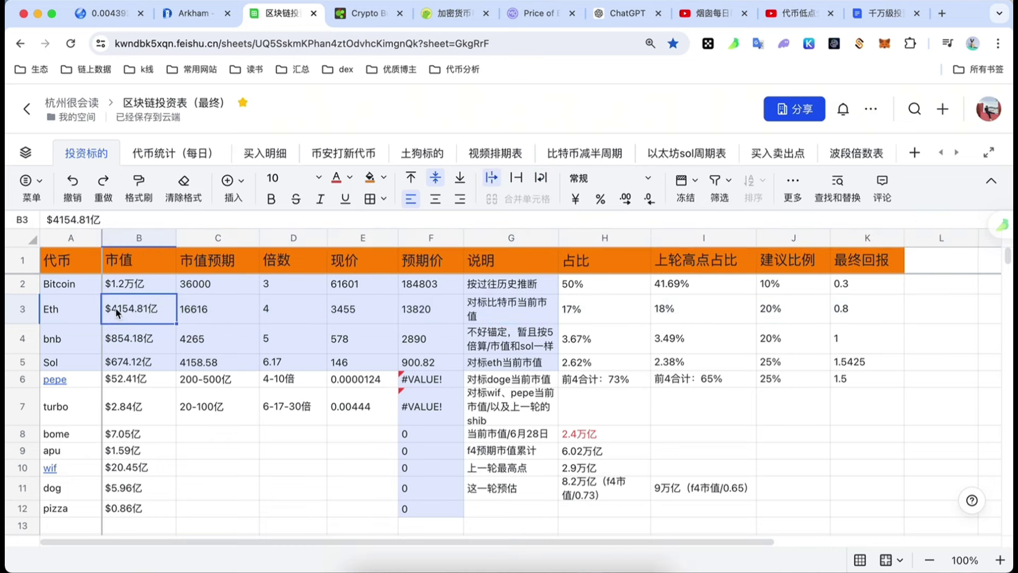
click(129, 291)
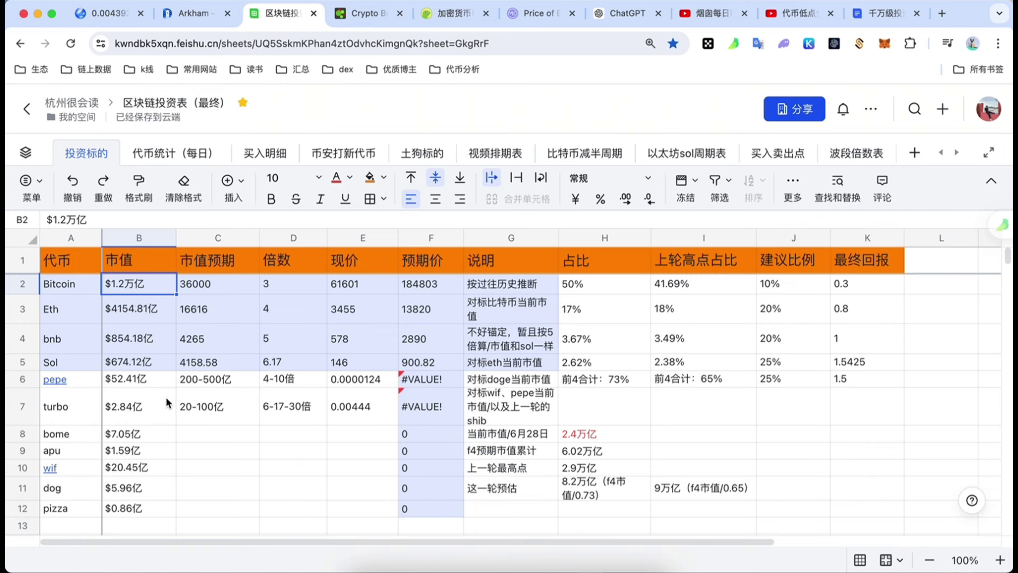
Inspect bnb's 市值预期 formula, then review Eth's 倍数, 现价, 预期价 formula and 说明 note
click(236, 342)
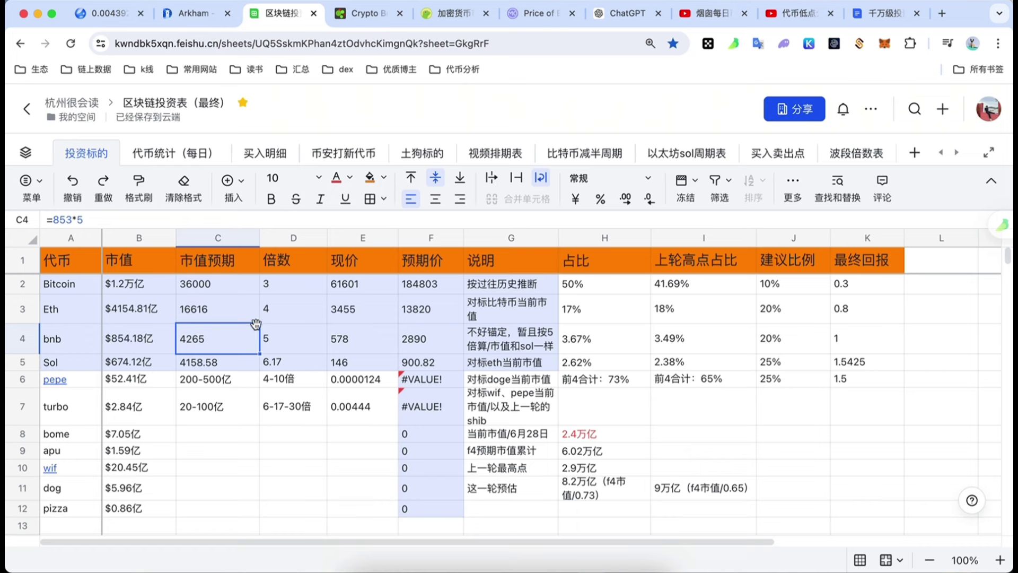
click(281, 309)
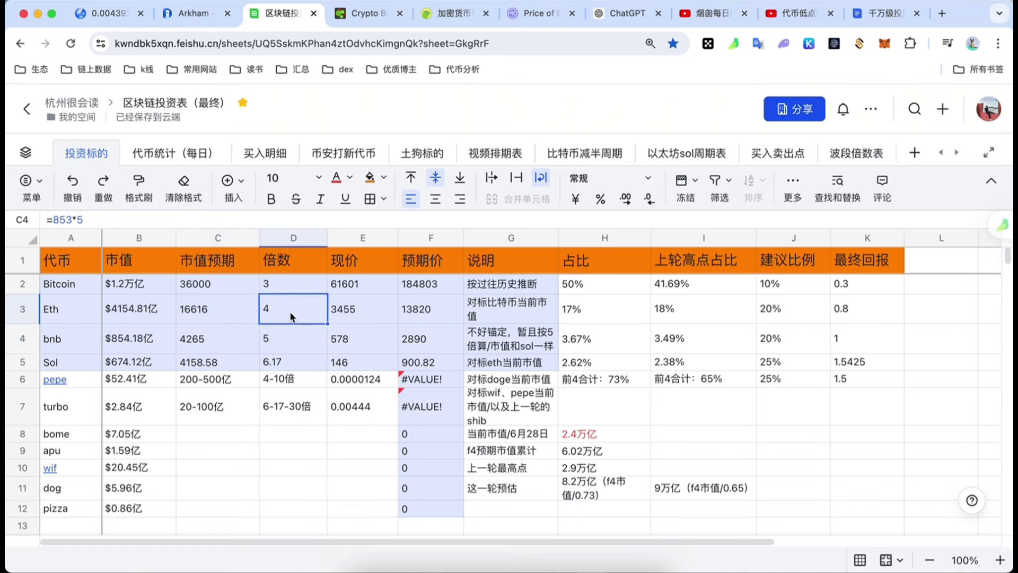
click(416, 308)
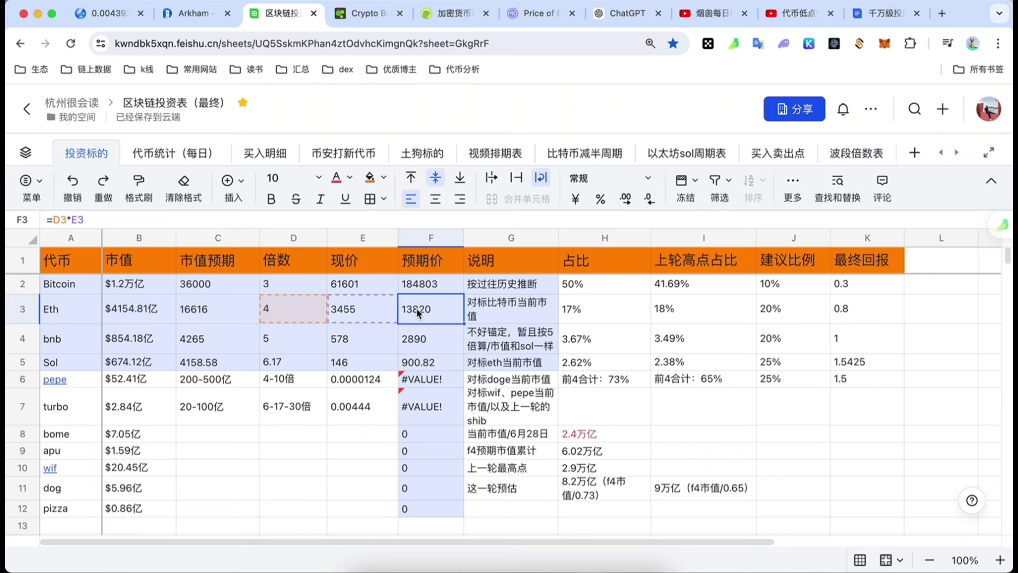
click(376, 314)
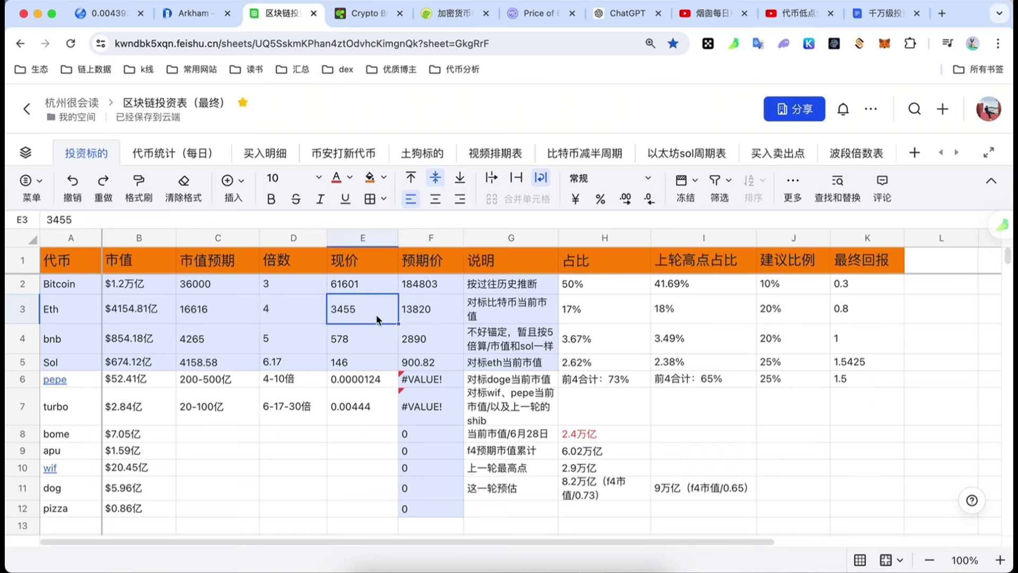
click(526, 308)
click(439, 310)
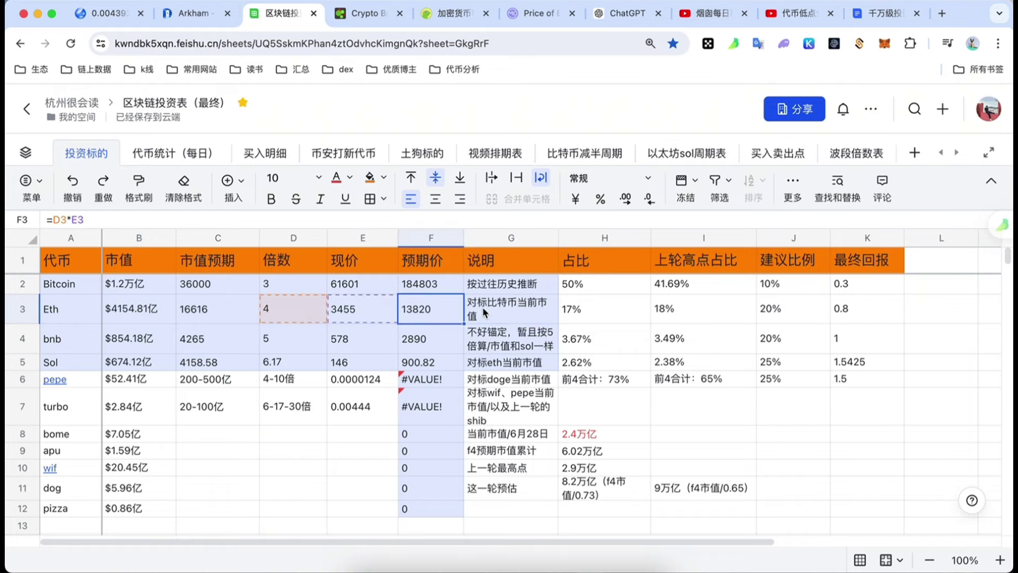
click(494, 308)
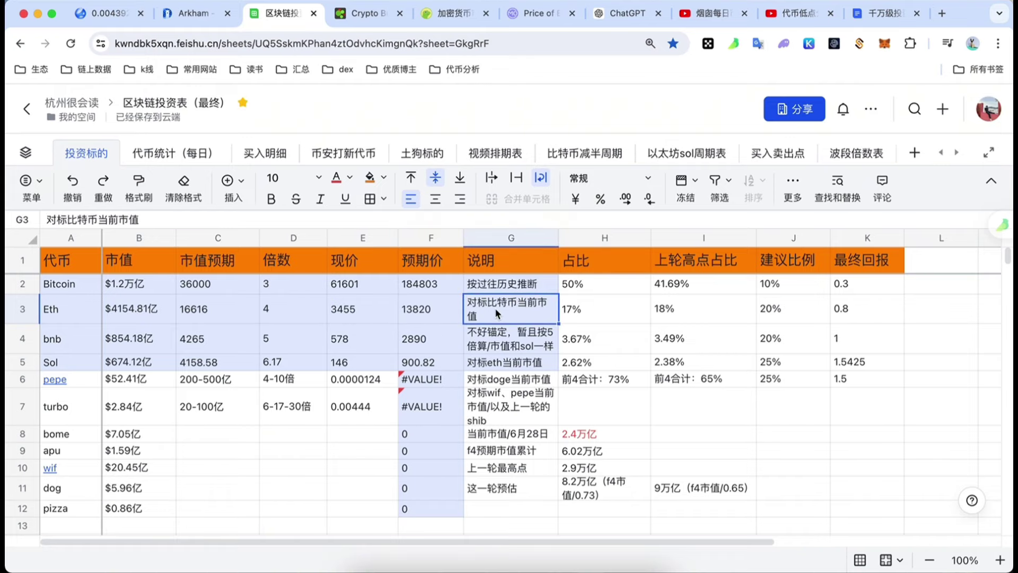
Switch to the marketcapof.com comparison of ETH with BTC's market cap and check the gain as a multiple and a percentage
click(533, 13)
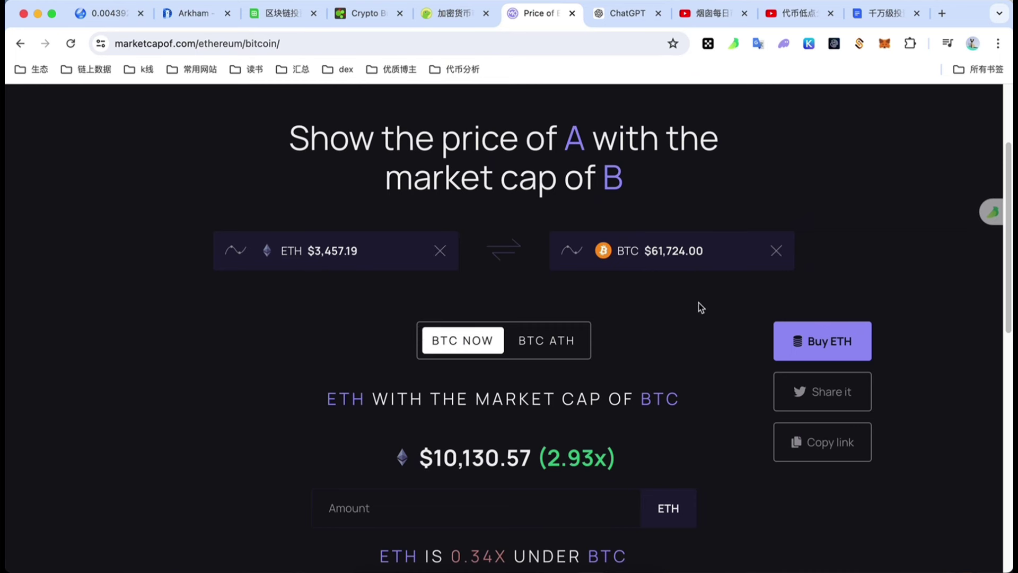
drag(538, 457, 615, 451)
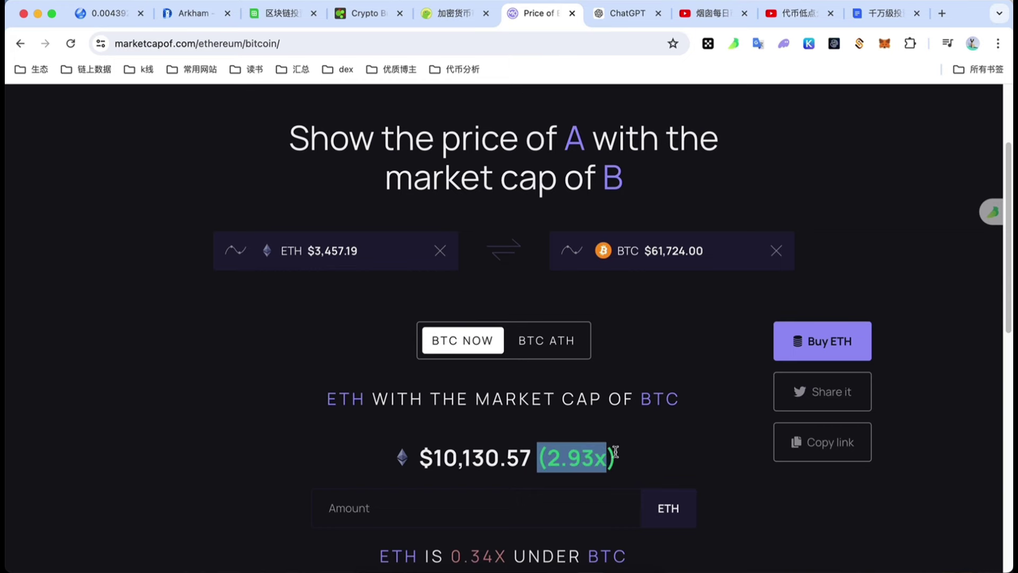
click(558, 454)
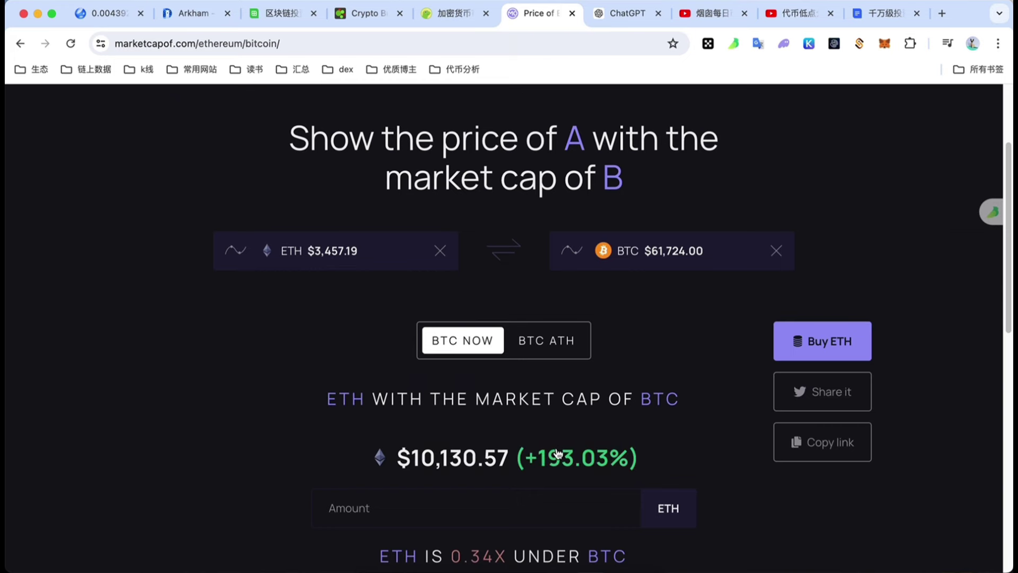
click(557, 455)
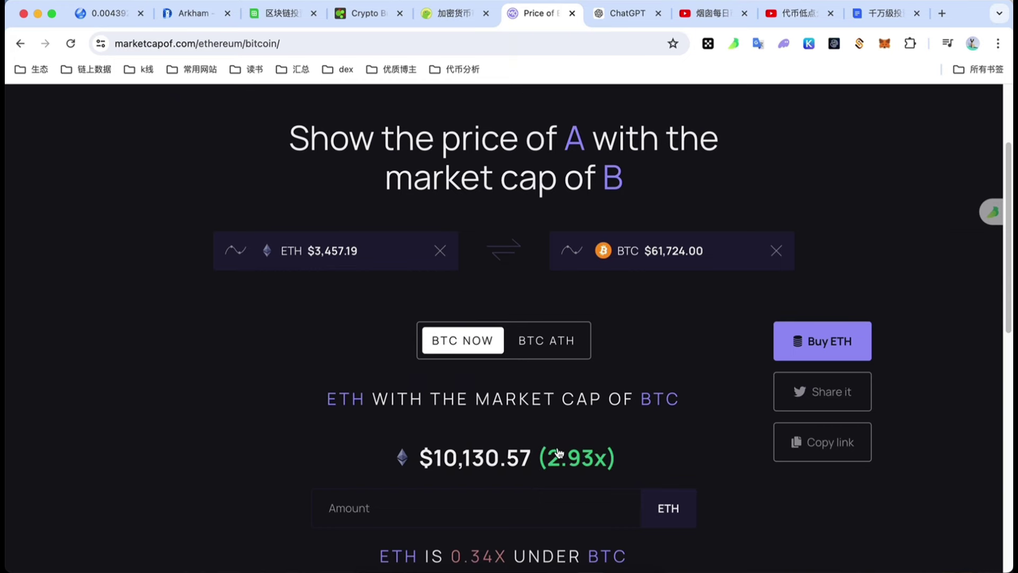
Return to the investment spreadsheet and check Eth's 倍数 and 市值预期 against Bitcoin's 市值
click(293, 23)
click(284, 312)
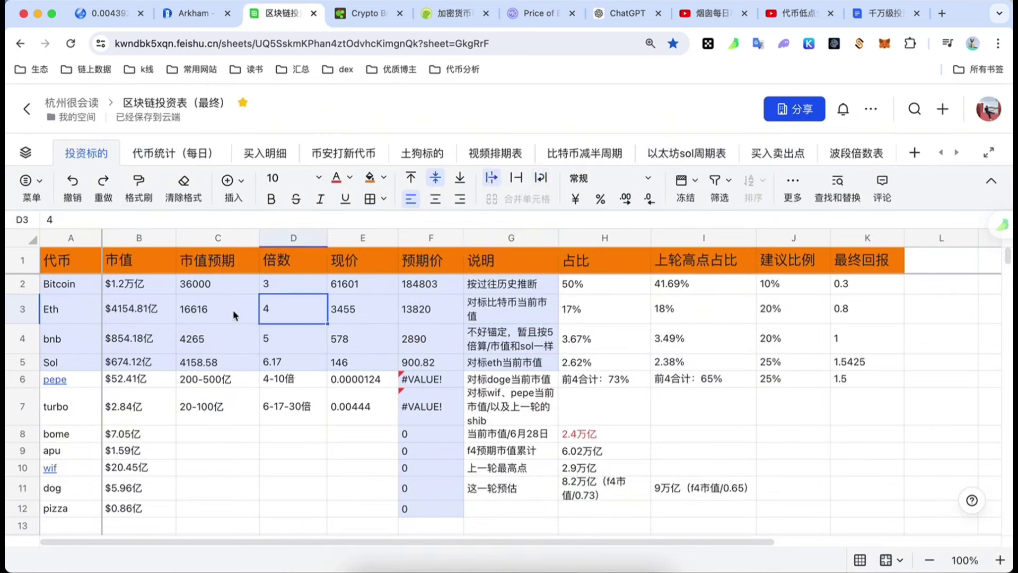
click(233, 310)
click(301, 311)
click(144, 284)
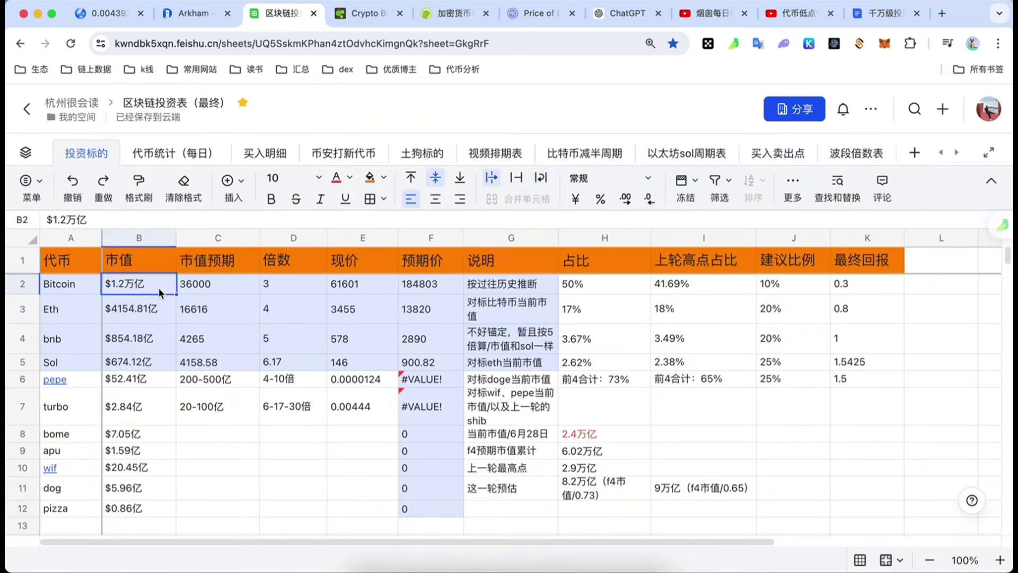
click(214, 307)
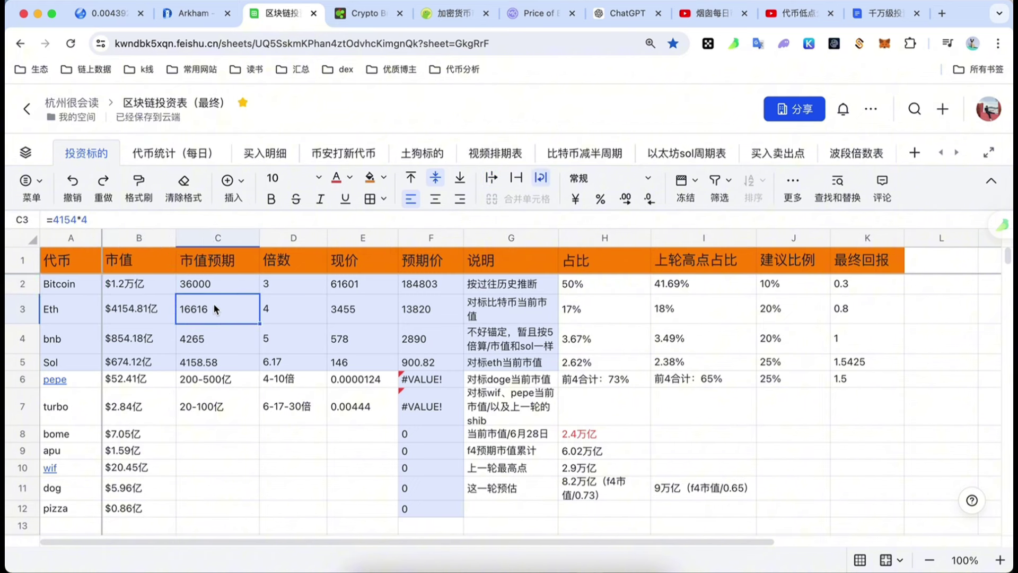
Review Eth's 现价 and 市值预期, ending on its 倍数 cell
click(364, 313)
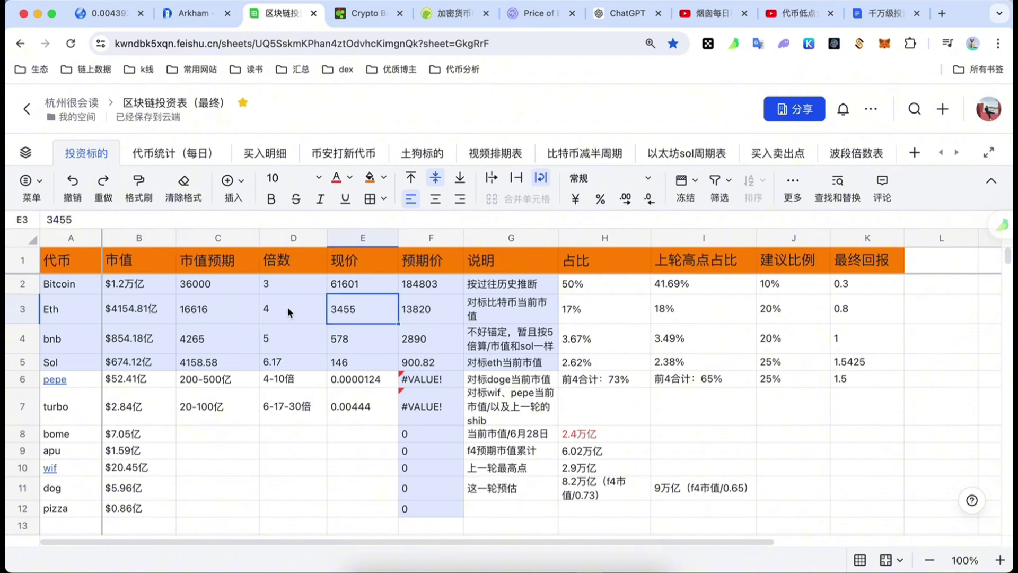
click(287, 311)
click(233, 307)
double_click(233, 307)
click(300, 310)
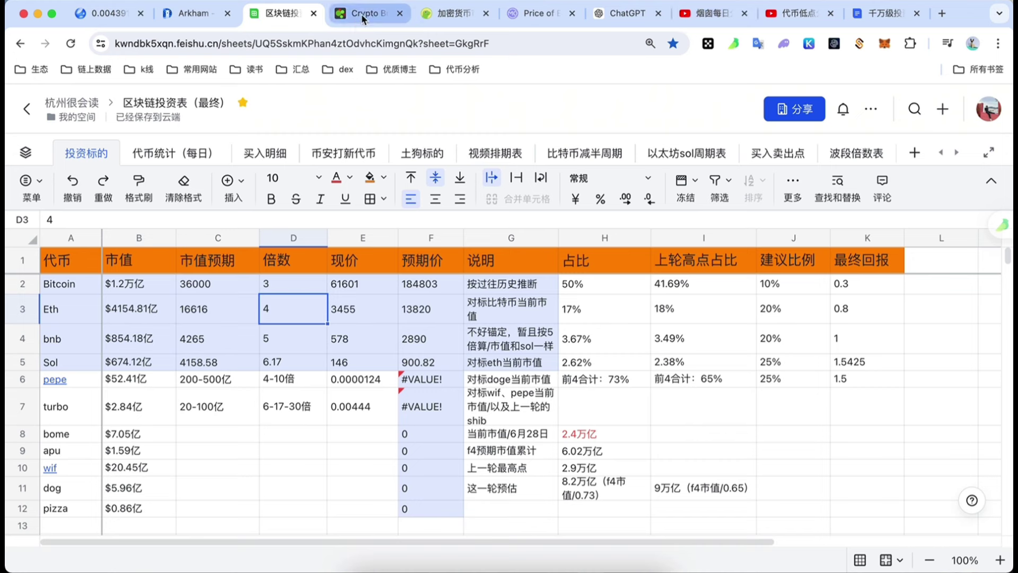
Compare the 市值 values of Eth and Bitcoin by alternating between their two cells
click(144, 311)
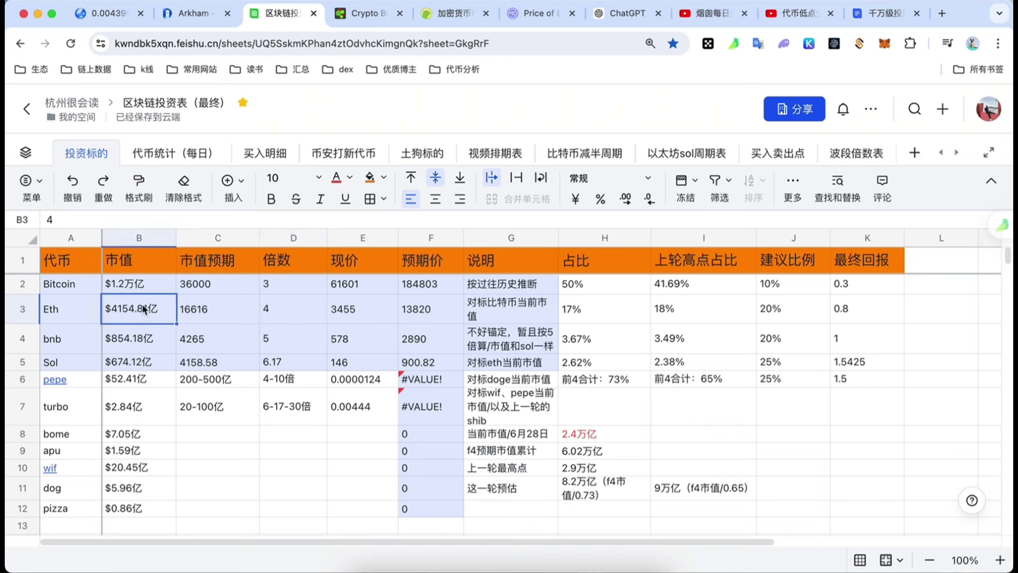
click(73, 309)
click(126, 310)
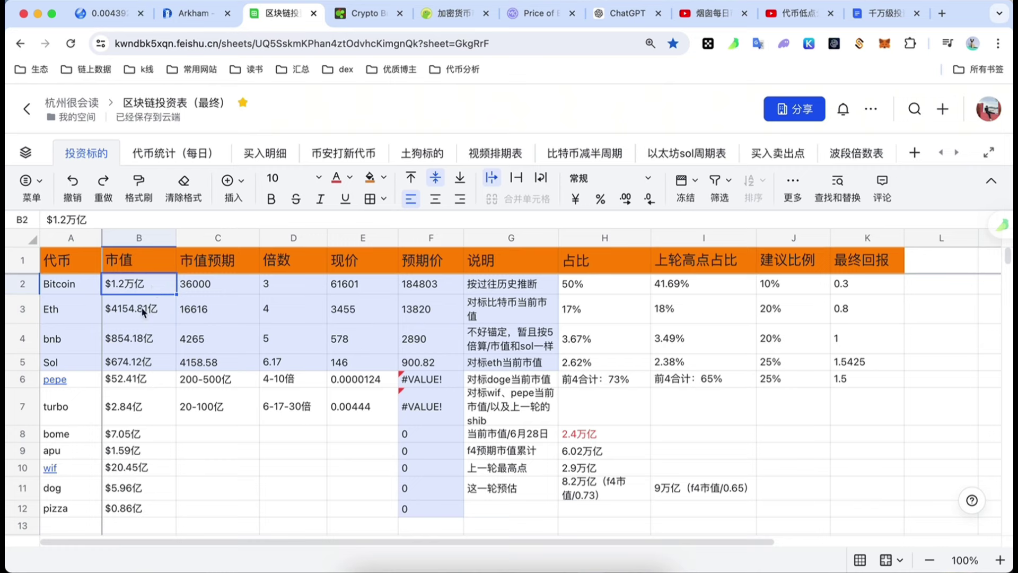
click(141, 310)
key(Up)
click(141, 310)
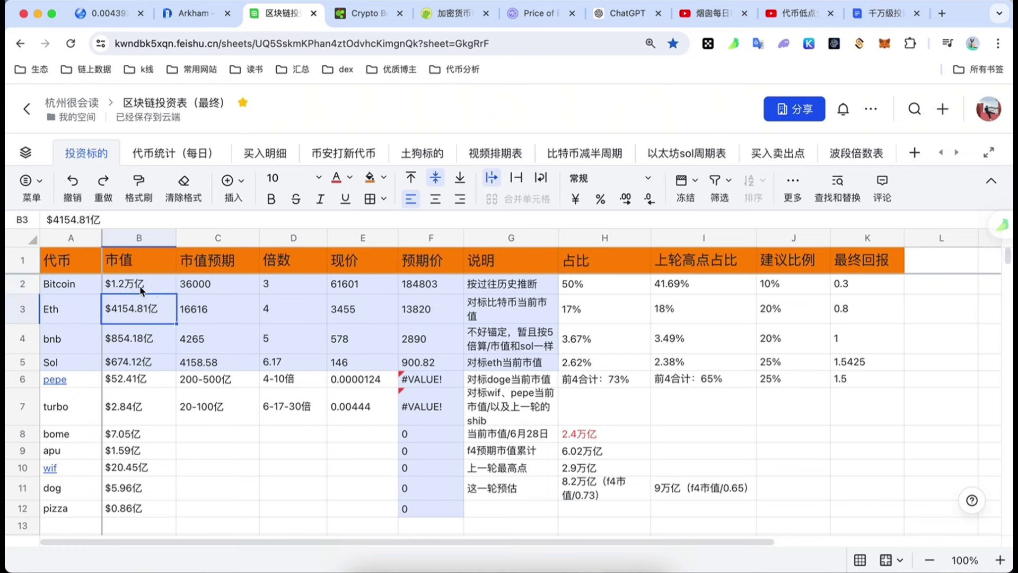
click(143, 292)
click(137, 311)
click(132, 292)
click(129, 311)
key(Up)
Recheck Eth's 市值预期 formula, 市值 and 倍数, then revisit the marketcapof.com comparison of ETH with BTC's market cap
click(198, 312)
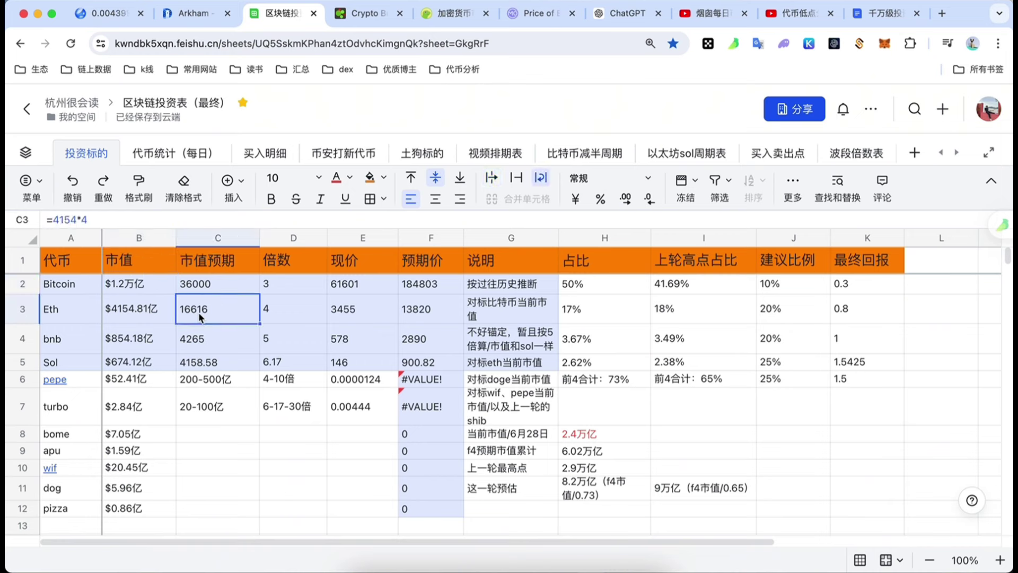
click(158, 309)
click(238, 313)
click(291, 313)
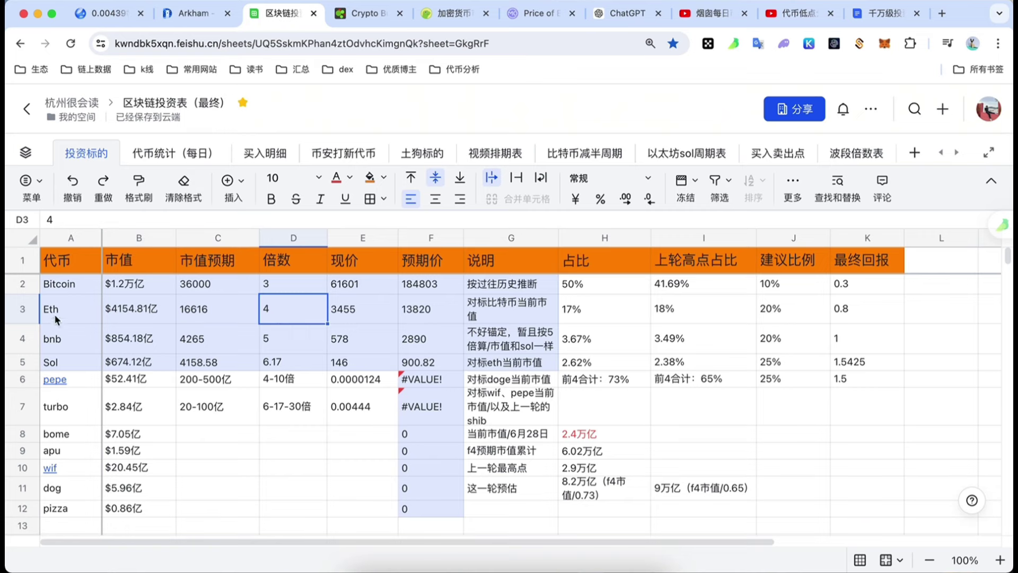
click(22, 308)
click(510, 15)
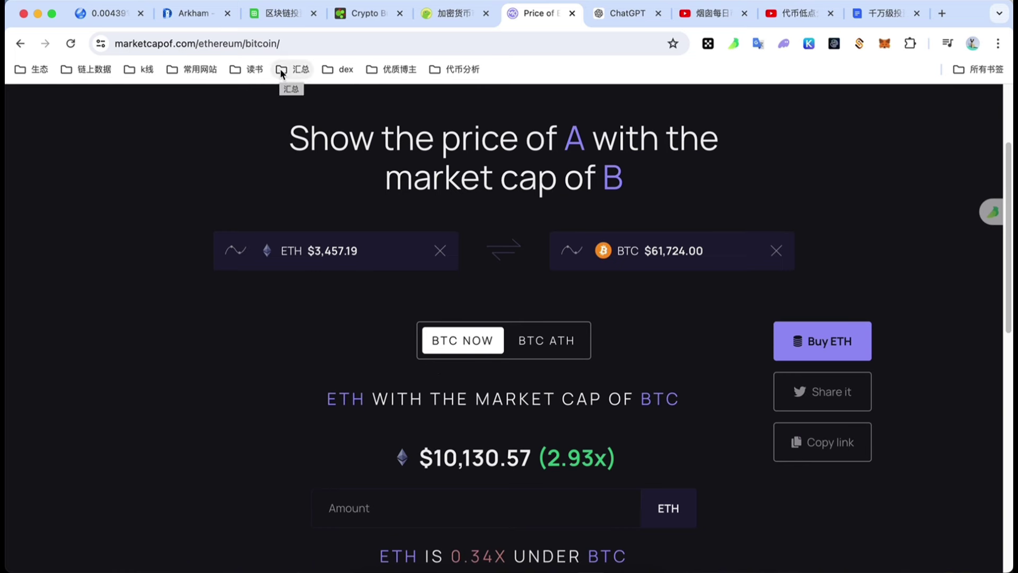
Return to the investment spreadsheet and examine bnb's 市值预期 formula, its whole row and its 说明 note
click(281, 13)
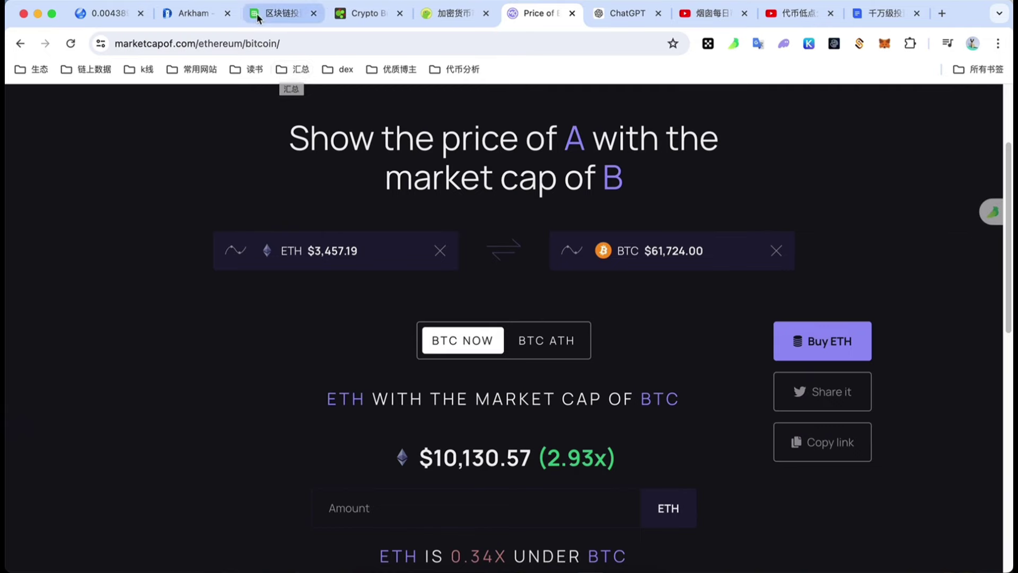
click(205, 342)
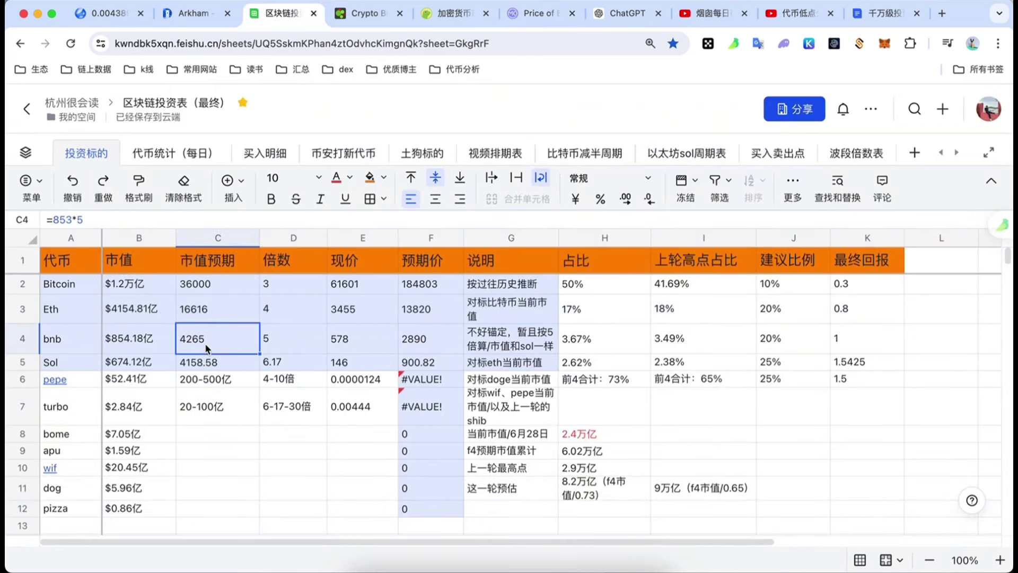
click(19, 342)
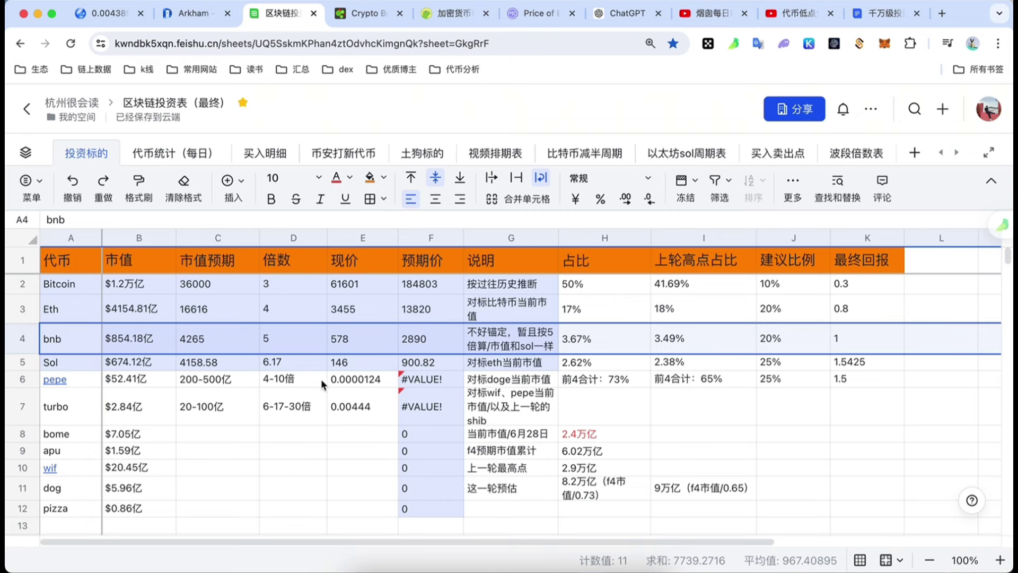
click(520, 346)
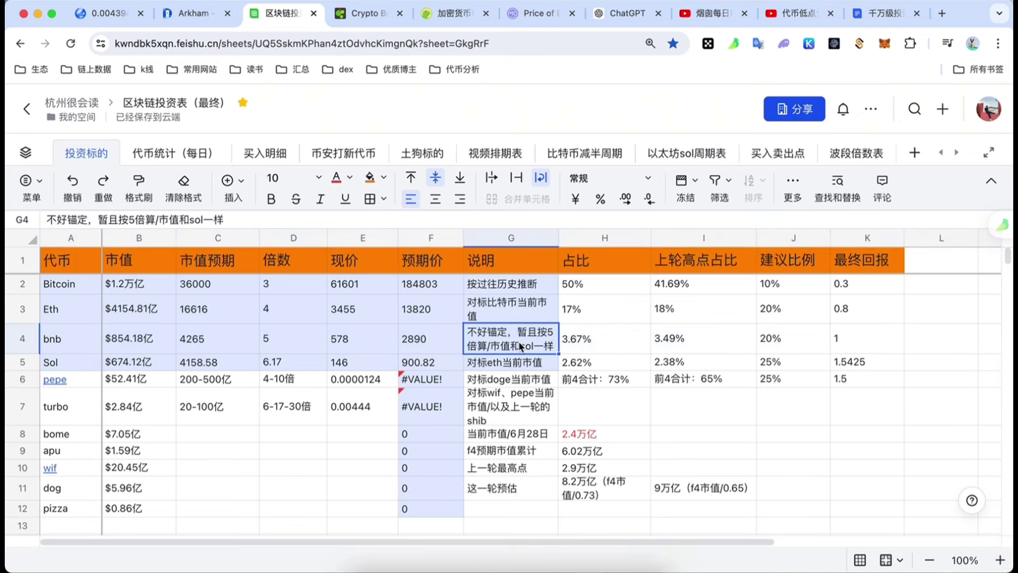
Reread Eth's 说明 note and compare its 市值 with Bitcoin's, ending on the Bitcoin name cell
click(492, 307)
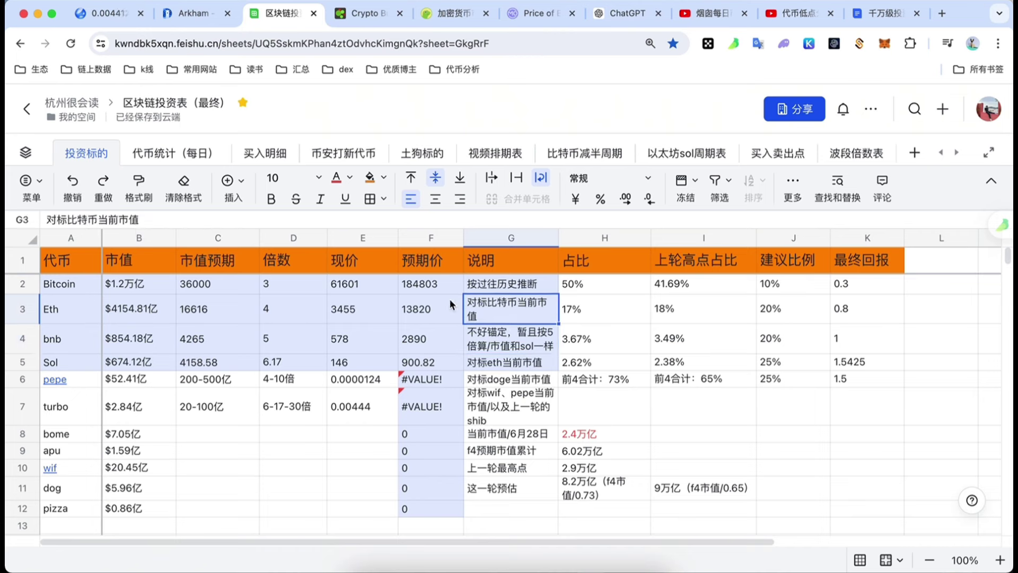
click(114, 314)
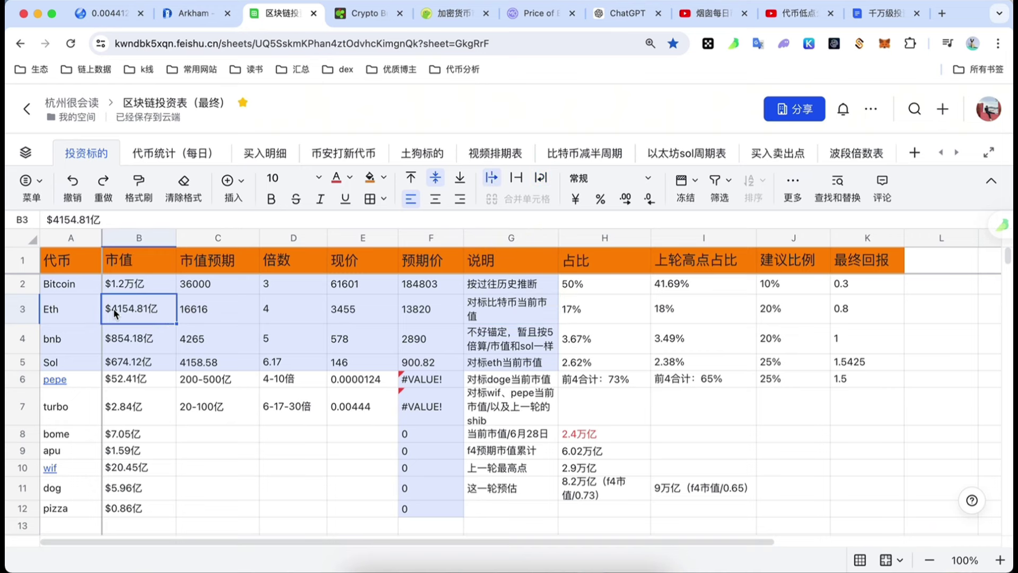
click(111, 286)
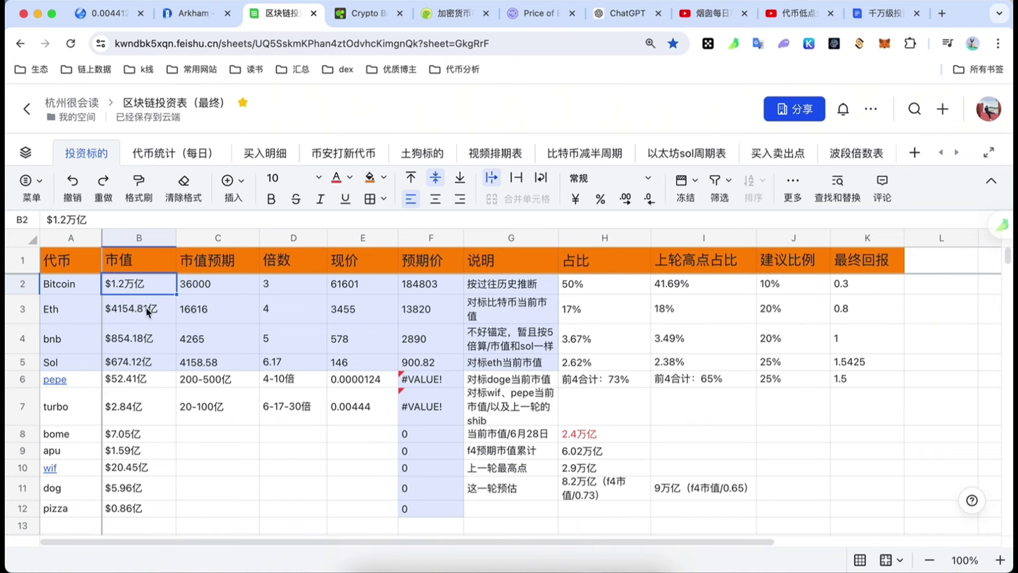
click(148, 320)
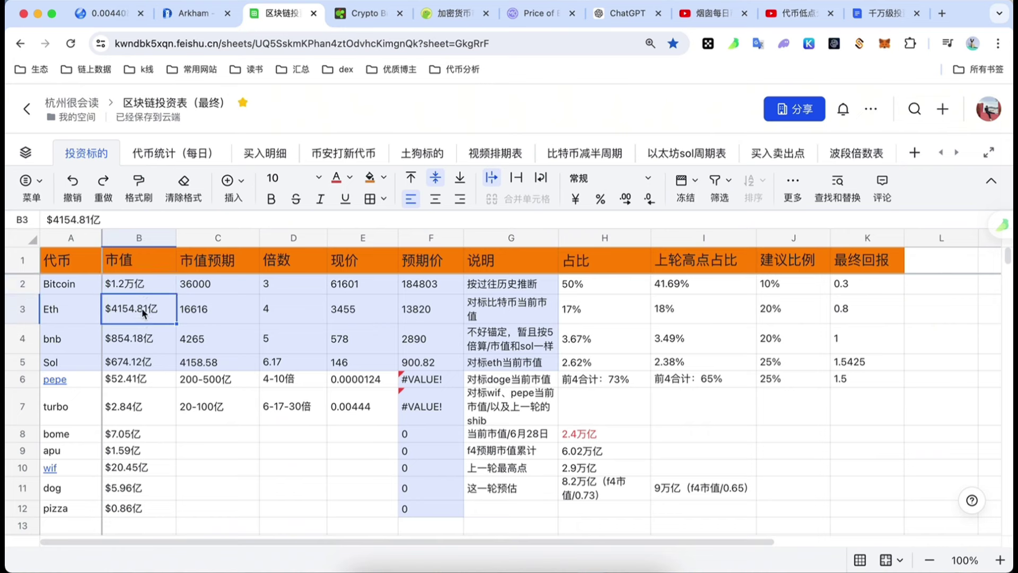
click(82, 282)
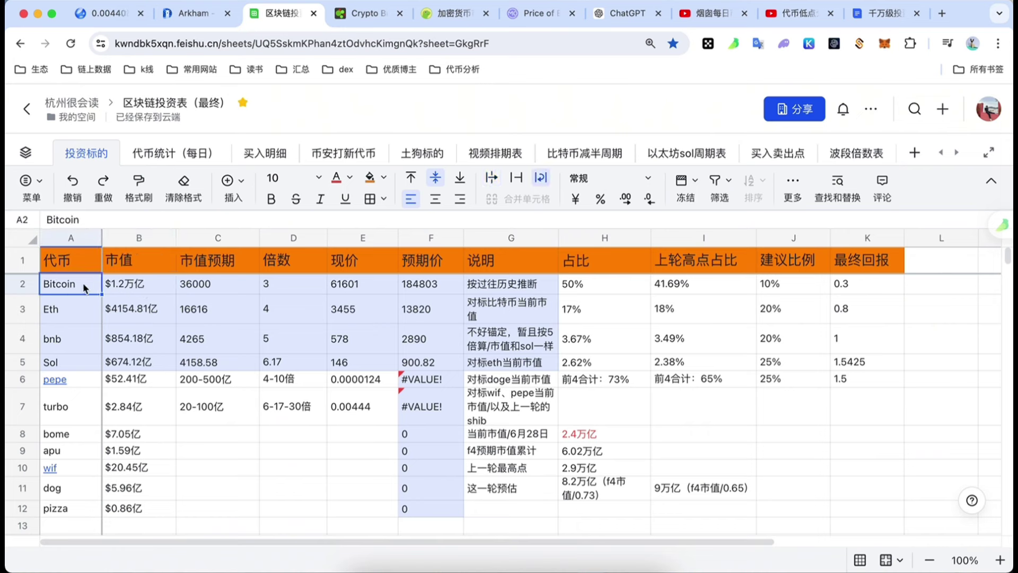
Examine bnb's 市值 and whole row, alternating between the bnb and Eth name cells
click(158, 337)
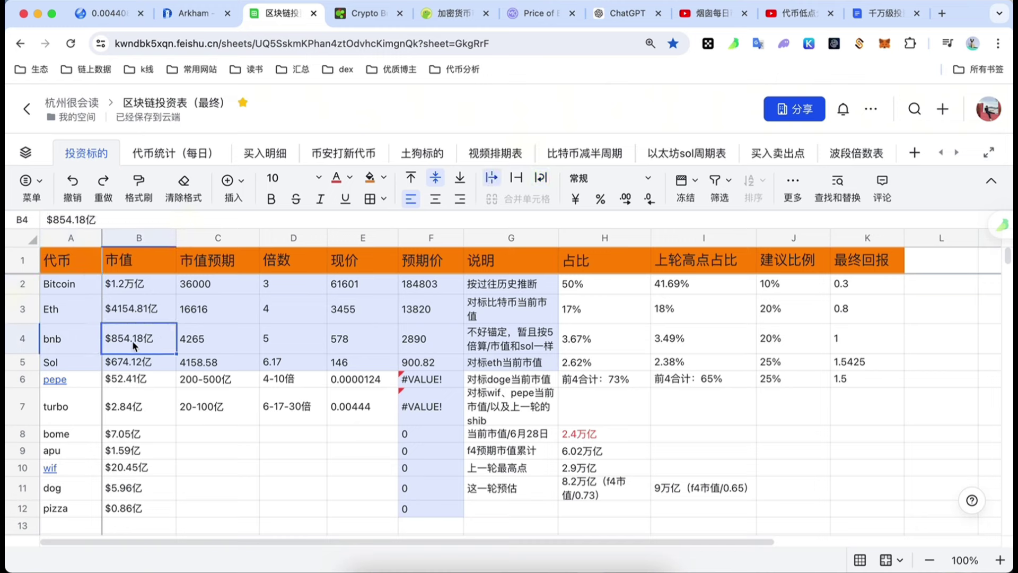
click(71, 342)
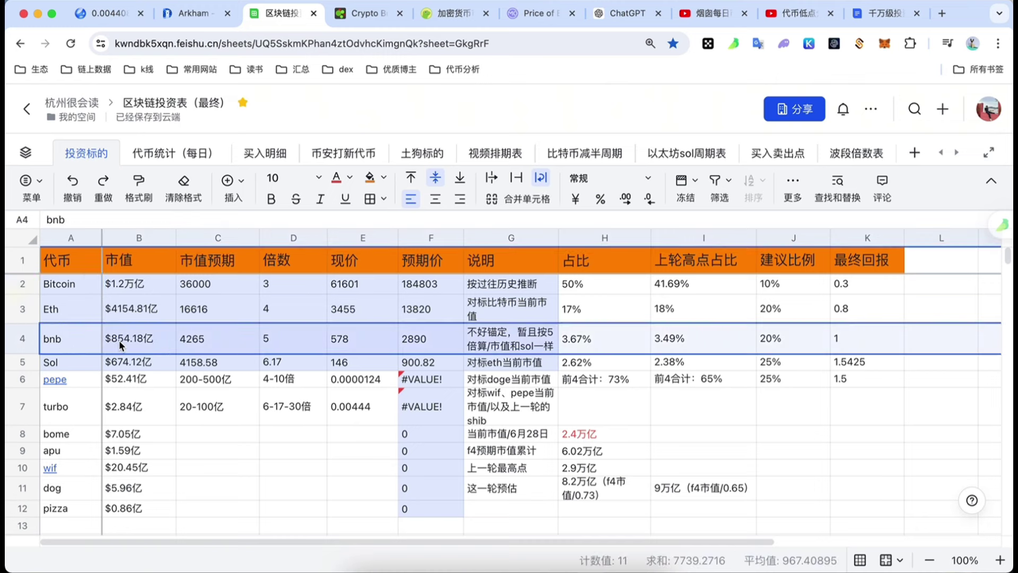
click(119, 339)
click(69, 317)
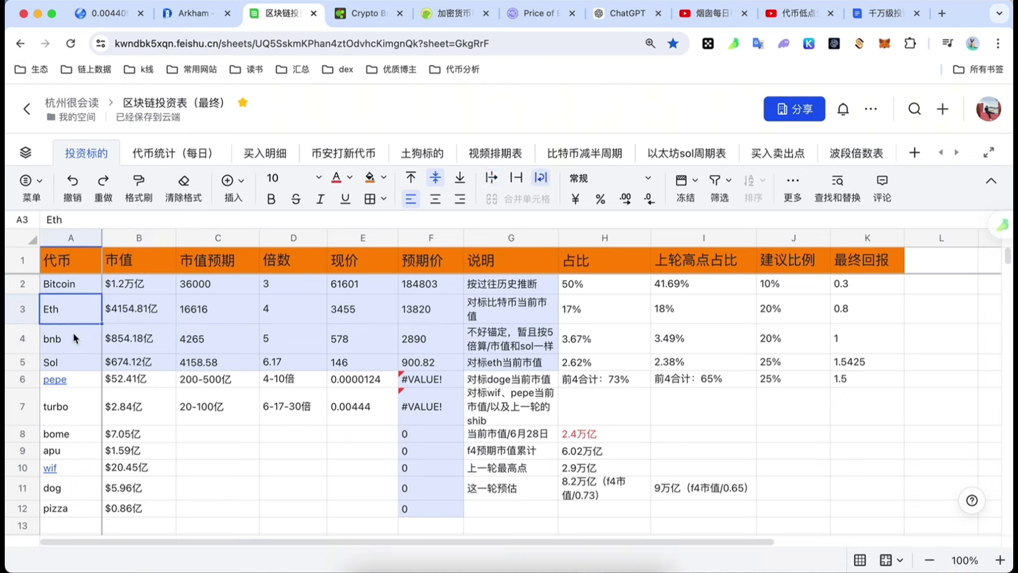
click(70, 342)
click(63, 318)
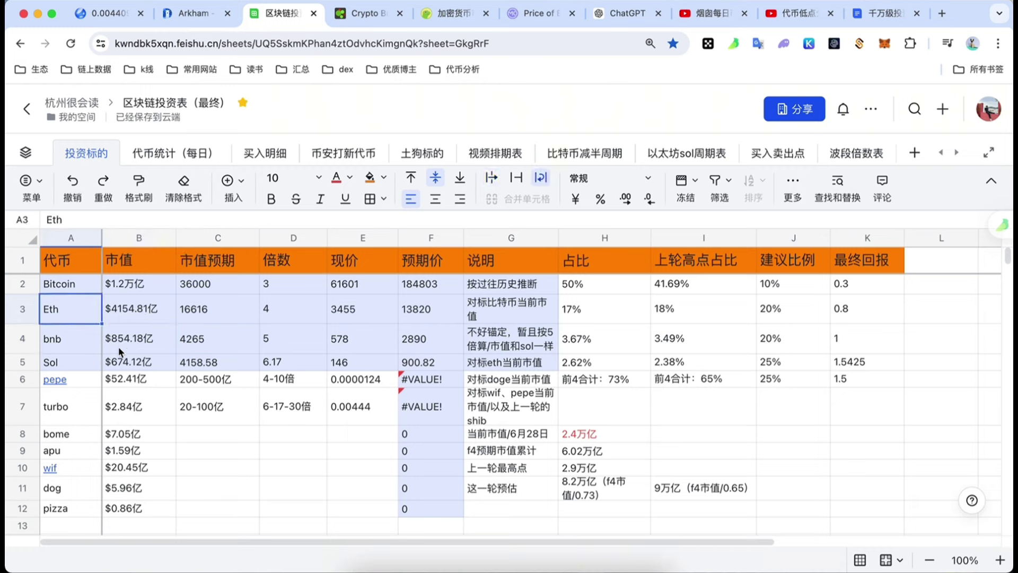
Check bnb's 市值预期 formula and compare the 市值 cells of Eth and bnb
click(122, 315)
click(187, 341)
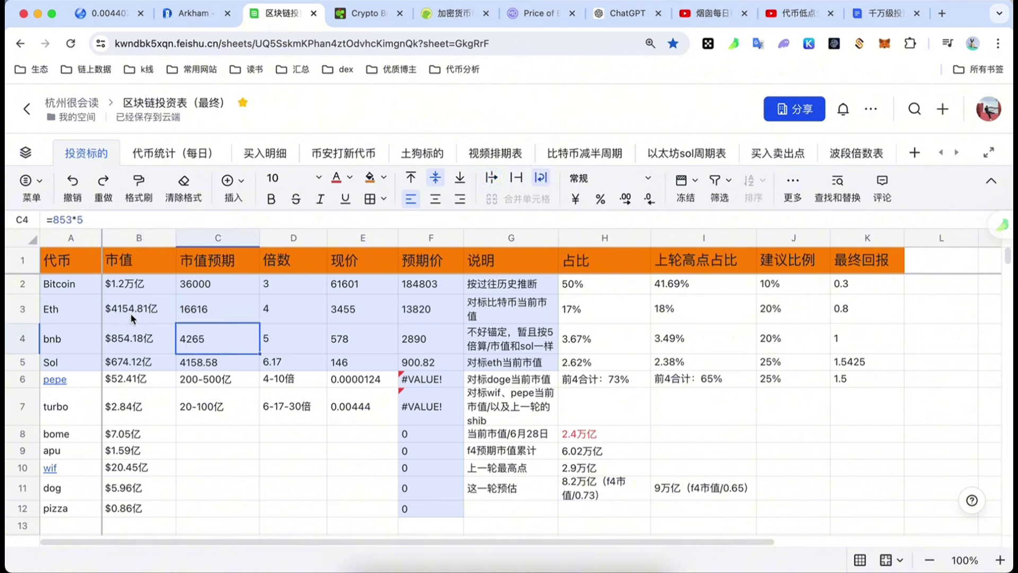
click(132, 319)
click(171, 336)
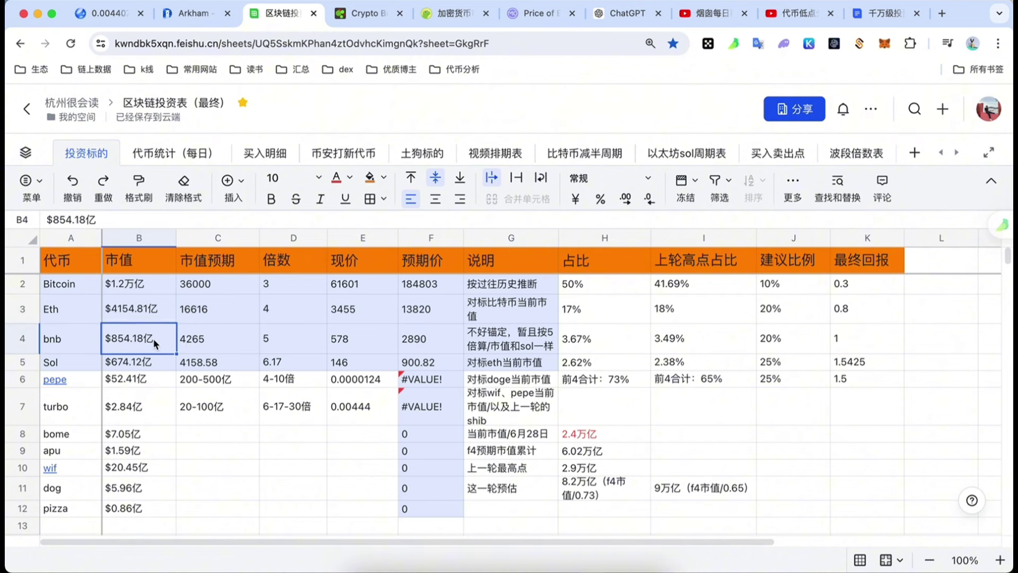
click(140, 319)
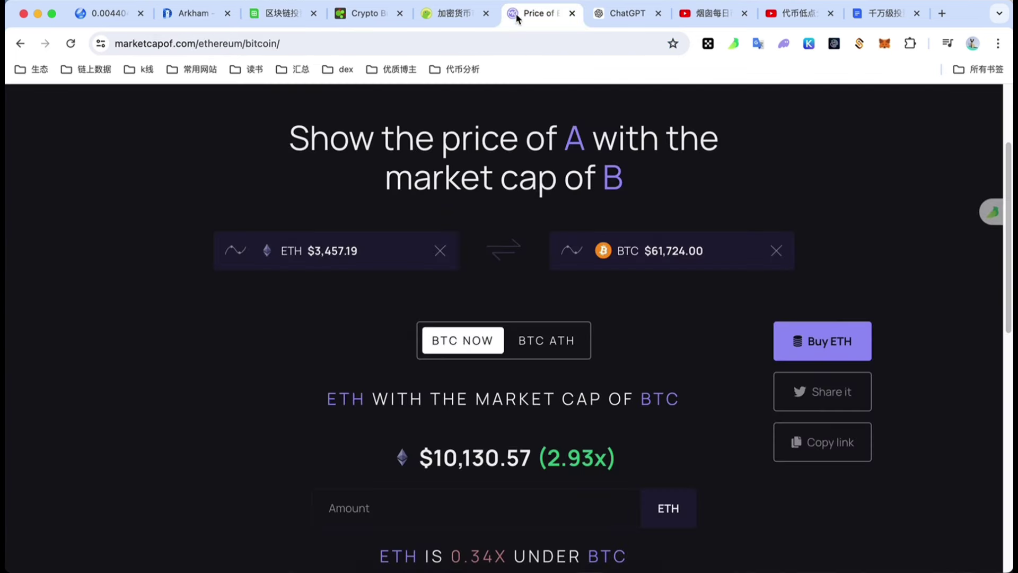
Switch to the marketcapof.com comparison and replace ETH with BNB as coin A
click(525, 14)
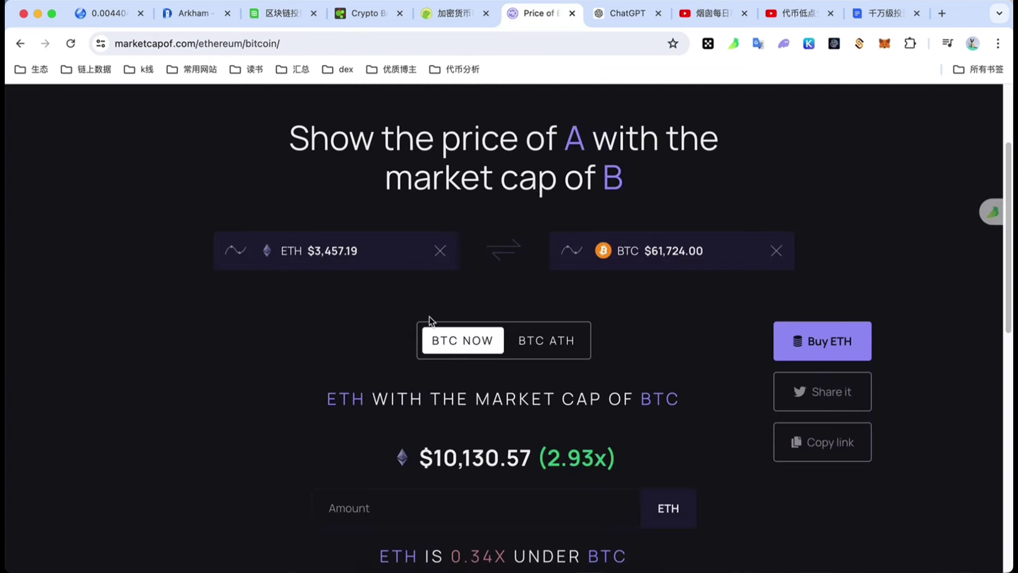
click(442, 257)
text(eth)
key(BackSpace)
key(BackSpace)
key(BackSpace)
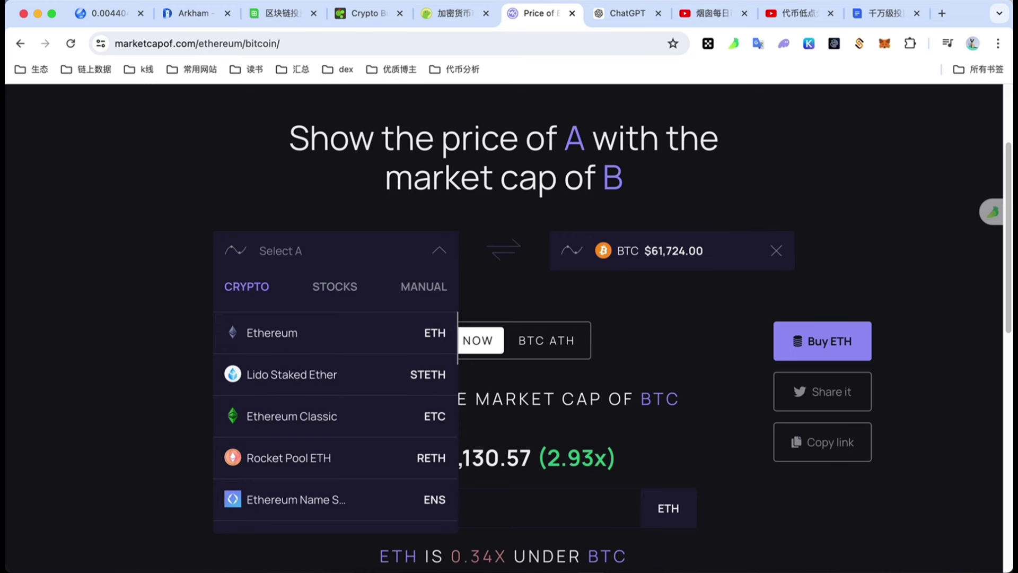
text(bnb)
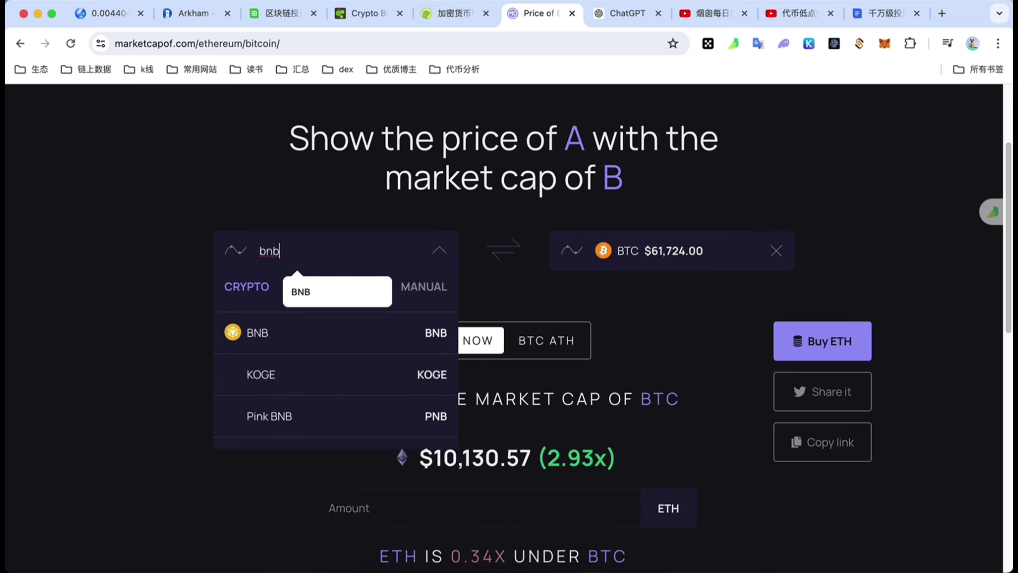
click(368, 335)
Replace BTC with Ethereum as coin B to show BNB's price with ETH's market cap
click(776, 252)
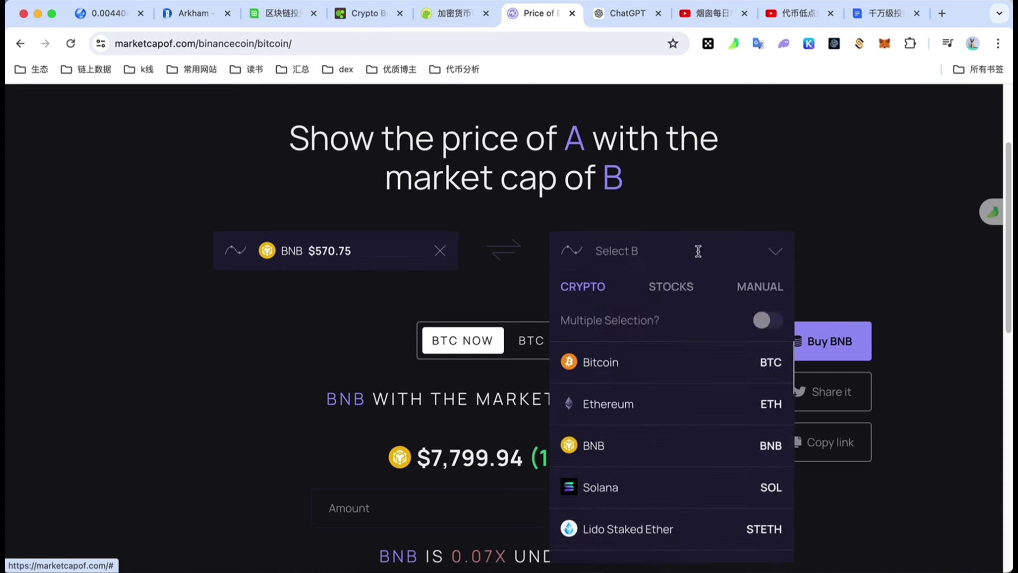
text(eth)
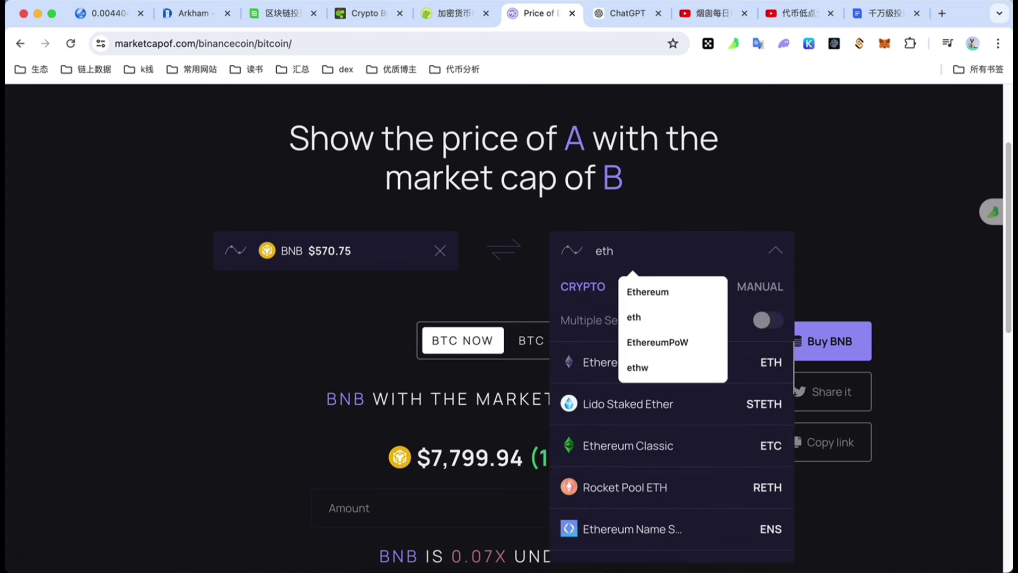
click(685, 292)
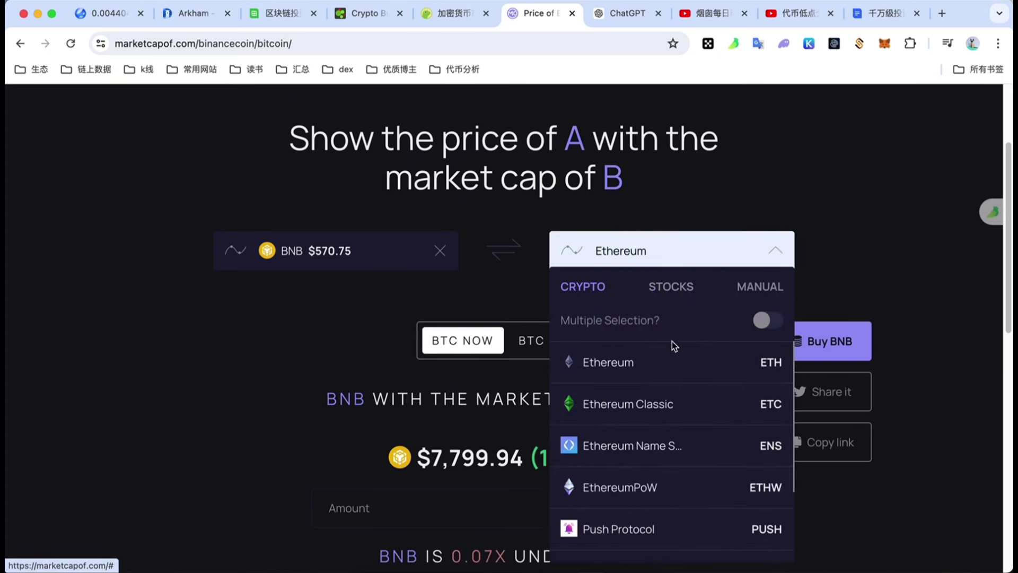
click(671, 359)
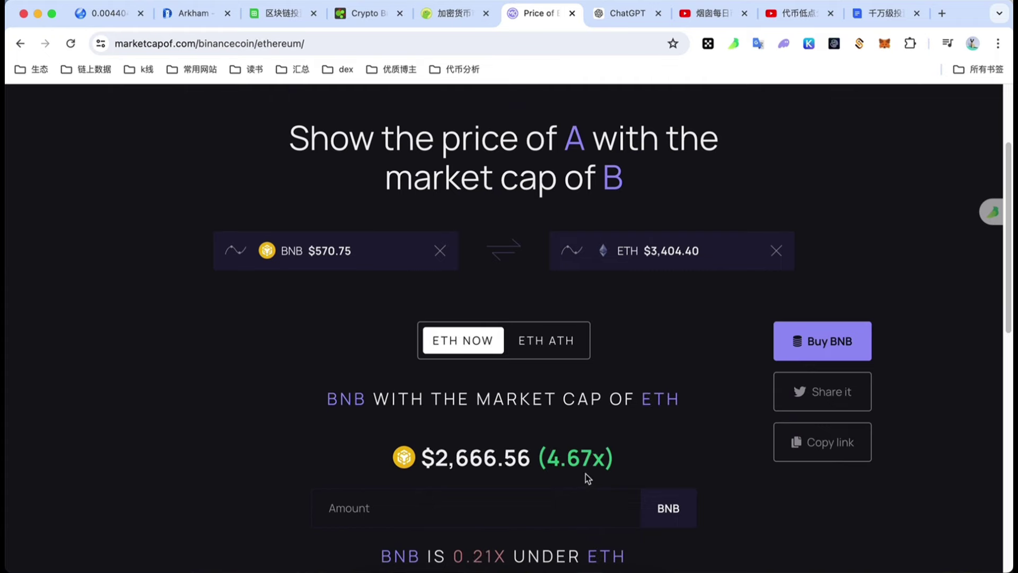
Return to the investment spreadsheet and inspect bnb's 倍数 cell without changing it, along with its 说明 note
click(255, 16)
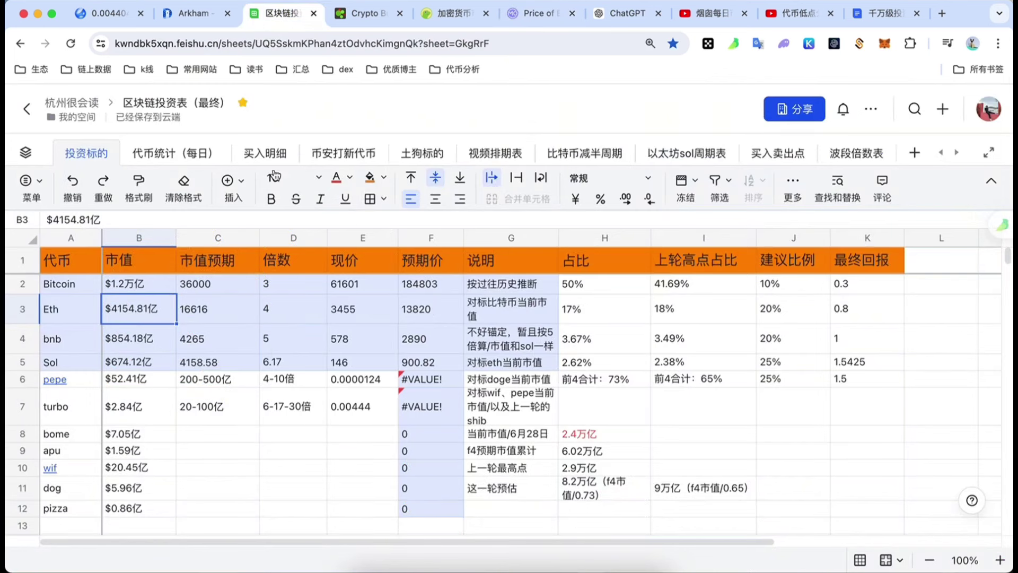
double_click(280, 337)
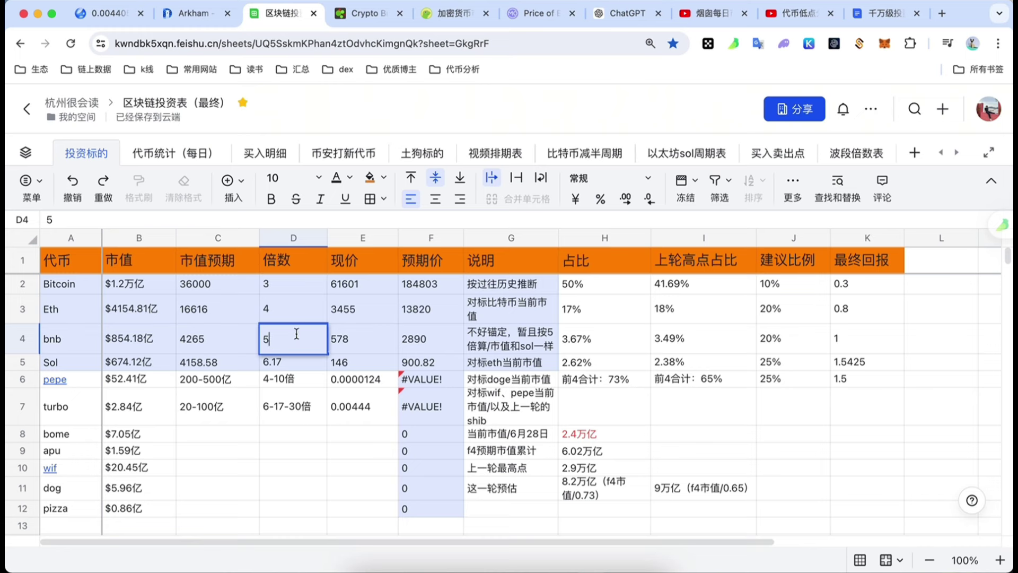
key(Tab)
key(Tab)
key(F2)
click(300, 451)
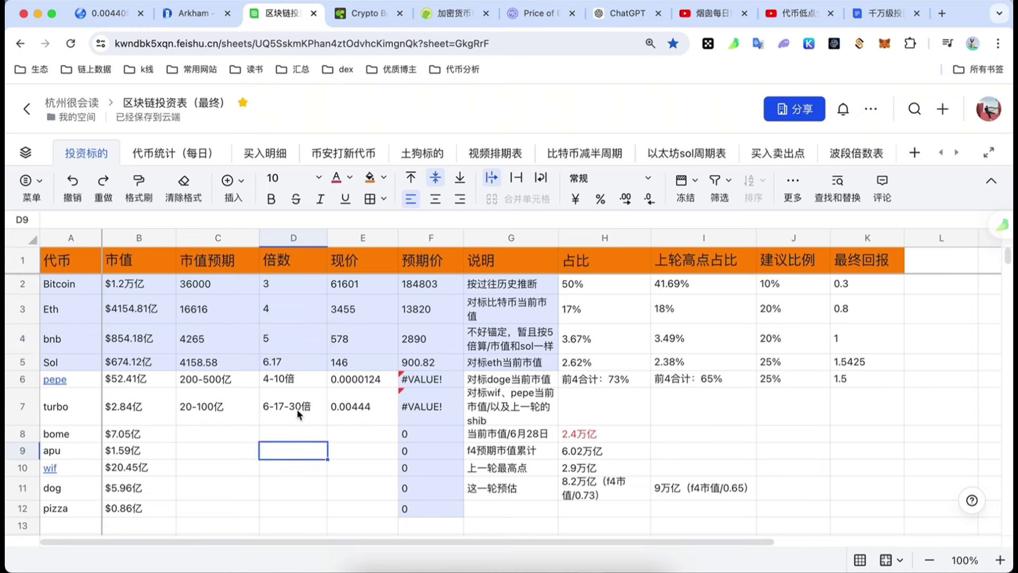
click(288, 339)
key(Home)
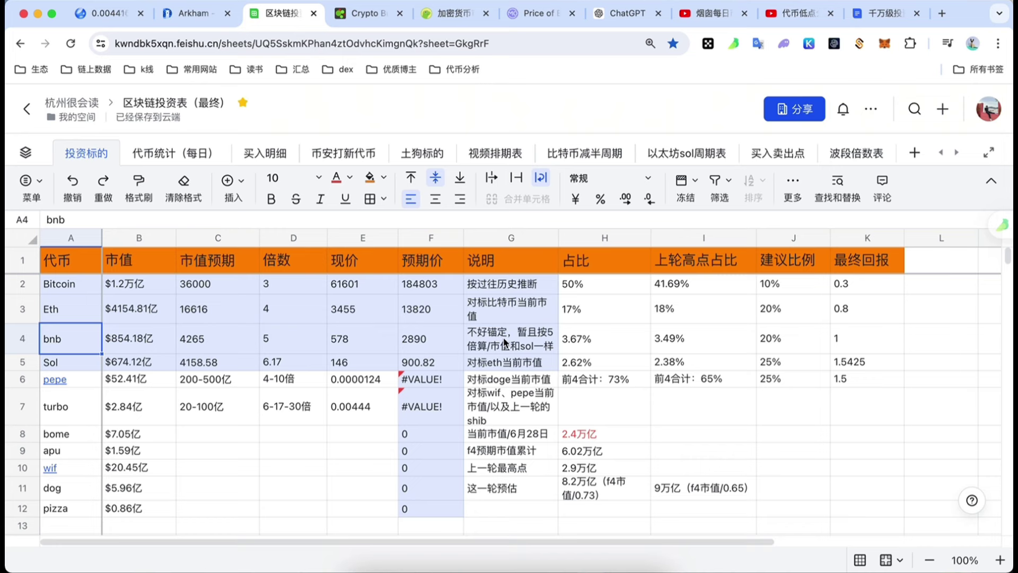
click(506, 343)
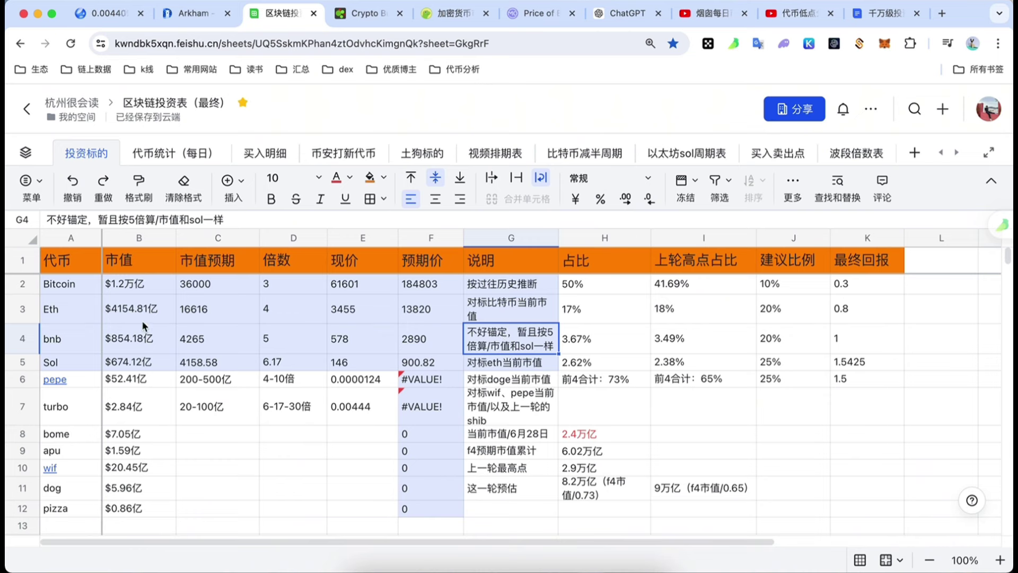
Compare the bnb and Eth entries by alternating repeatedly between their name cells in the 代币 column
click(65, 334)
key(Up)
key(Down)
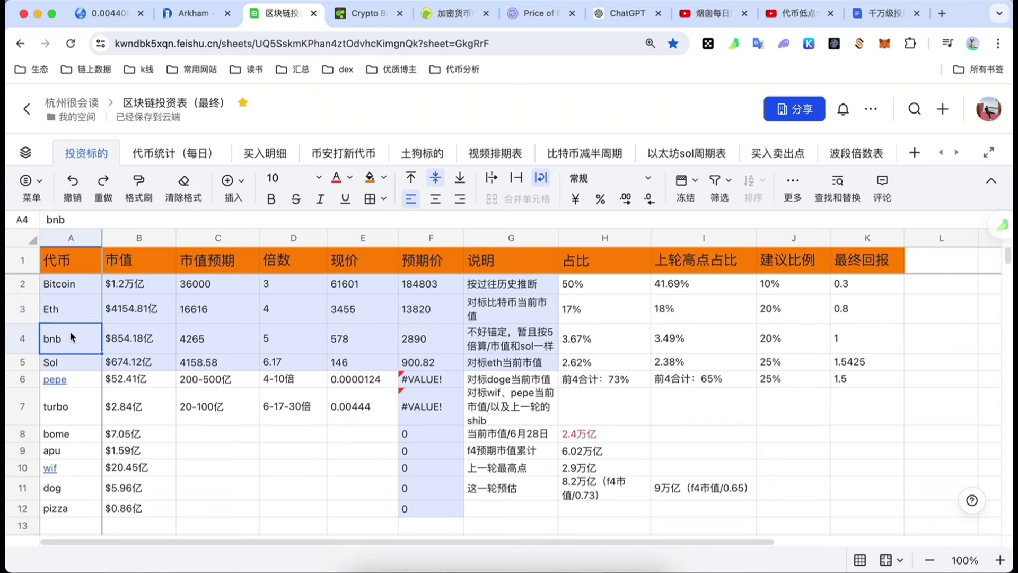
key(Up)
key(Down)
key(Up)
key(Down)
key(Up)
key(Down)
key(Up)
key(Down)
key(Up)
key(Down)
key(Up)
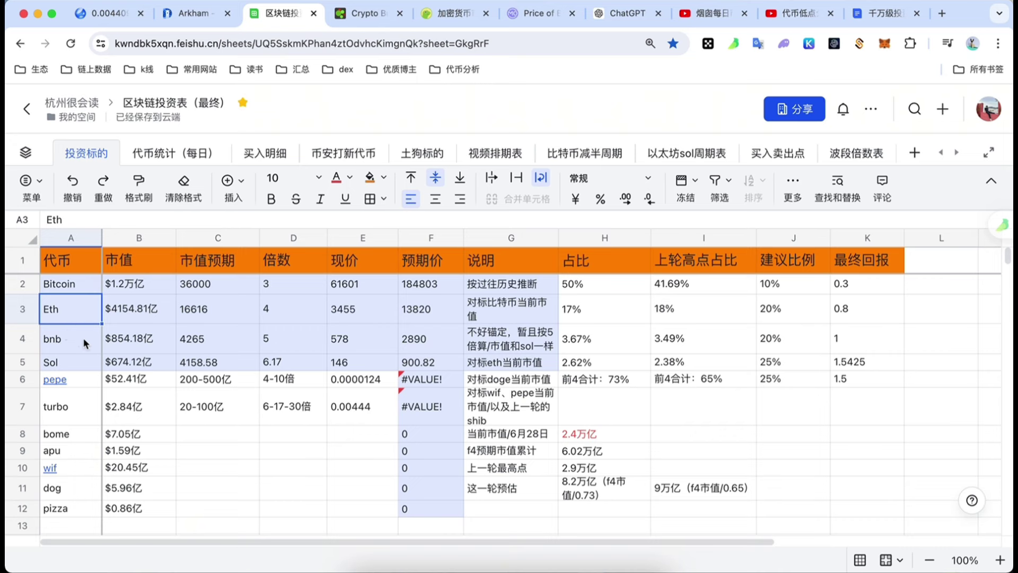
key(Down)
key(Up)
key(Down)
key(Up)
key(Down)
key(Up)
key(Down)
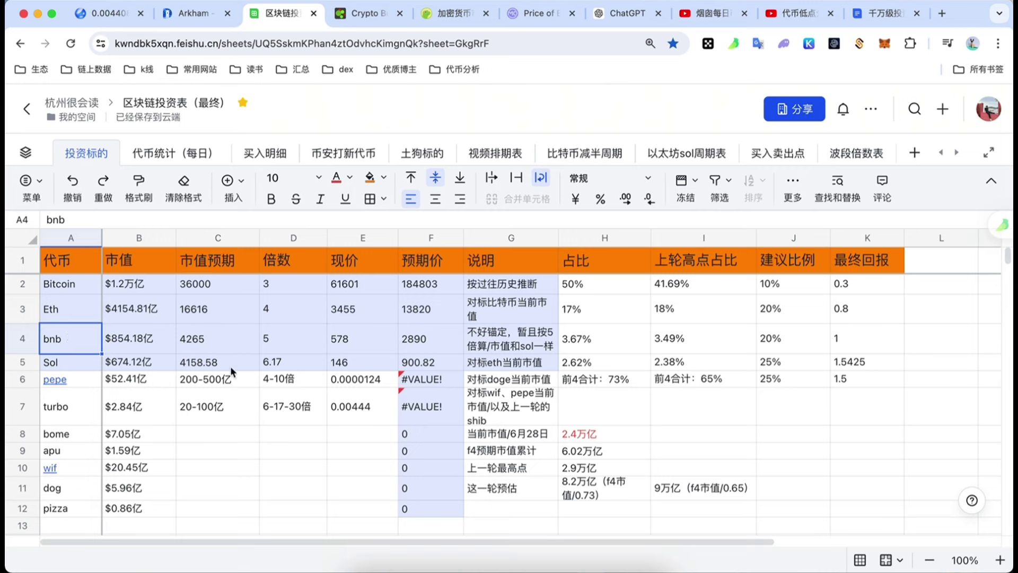
Examine the entire Eth, Bitcoin and bnb rows in turn, ending on the bnb name cell
click(24, 308)
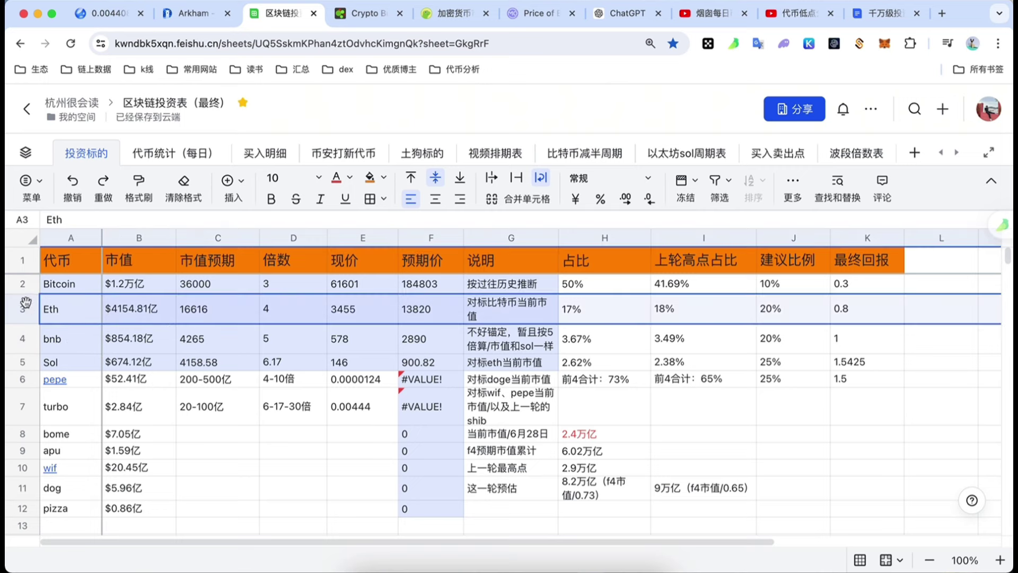
click(31, 285)
click(32, 340)
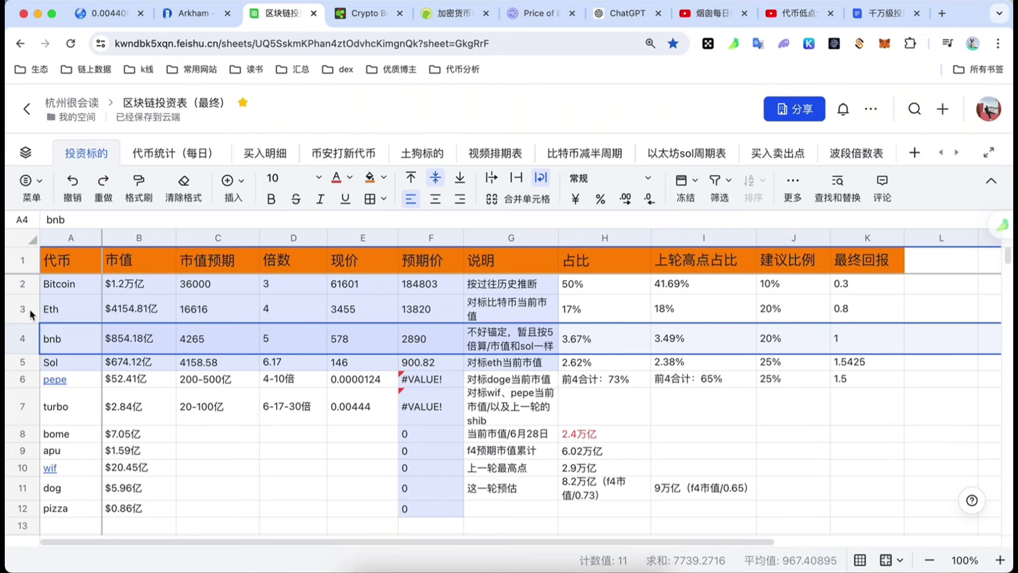
click(29, 309)
click(59, 339)
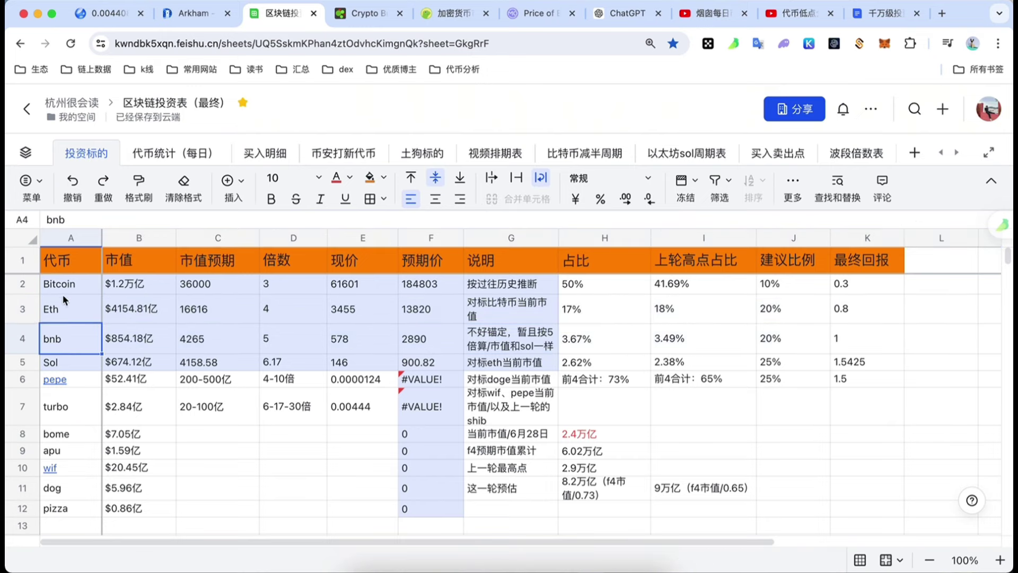
Review the Eth name cell and compare bnb's 市值 with Eth's again
click(67, 314)
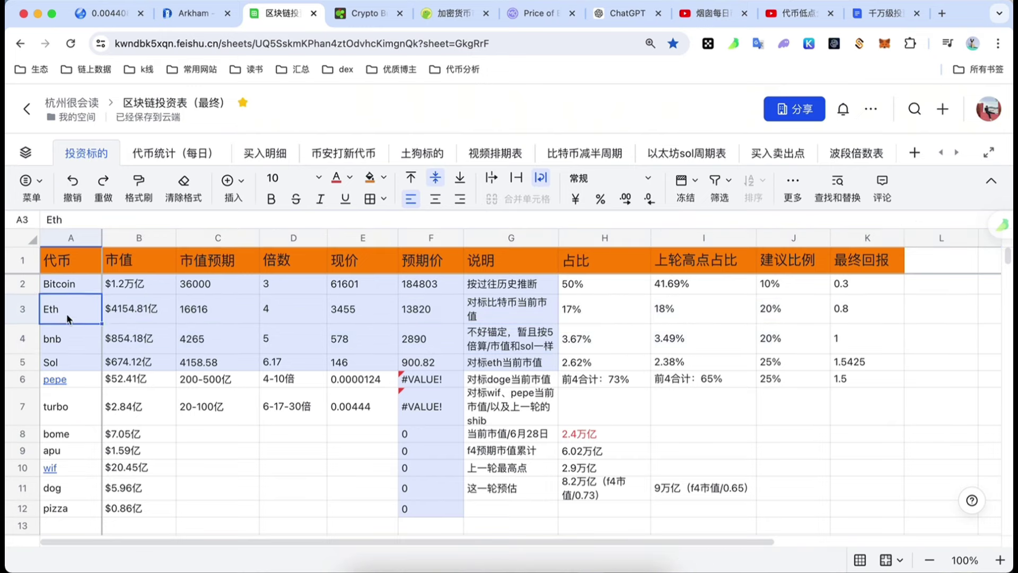
click(116, 335)
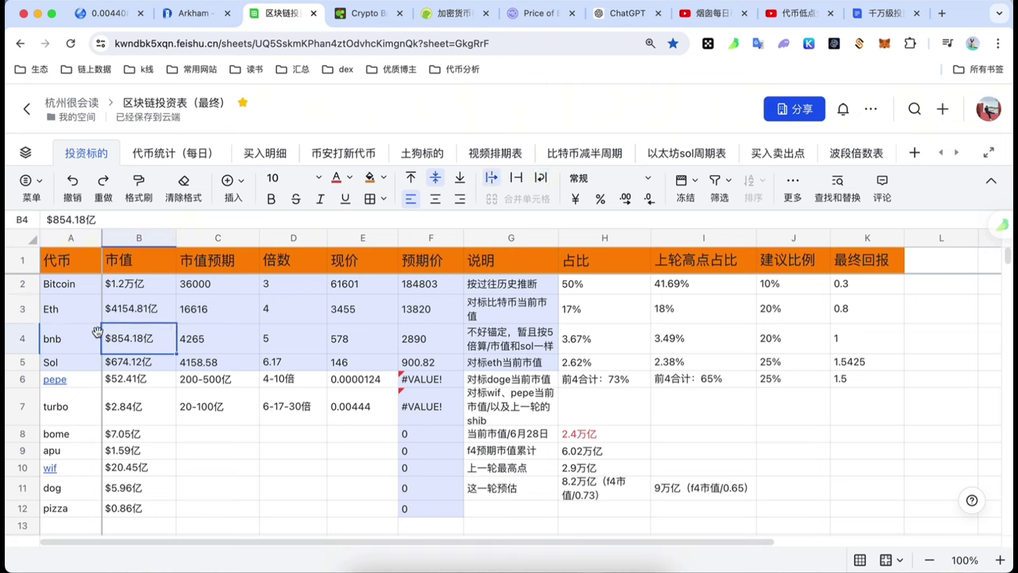
click(123, 312)
click(127, 337)
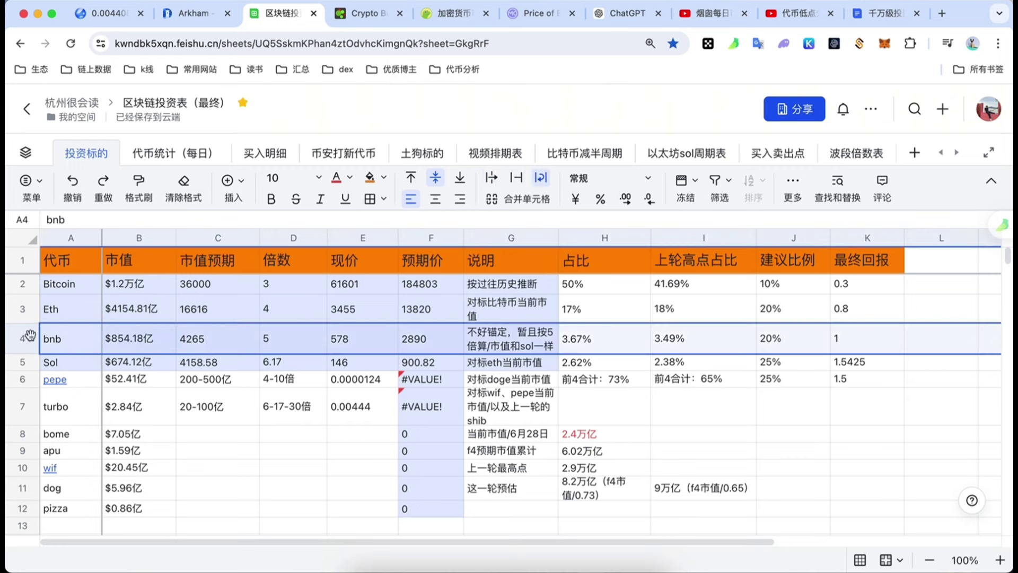
click(120, 309)
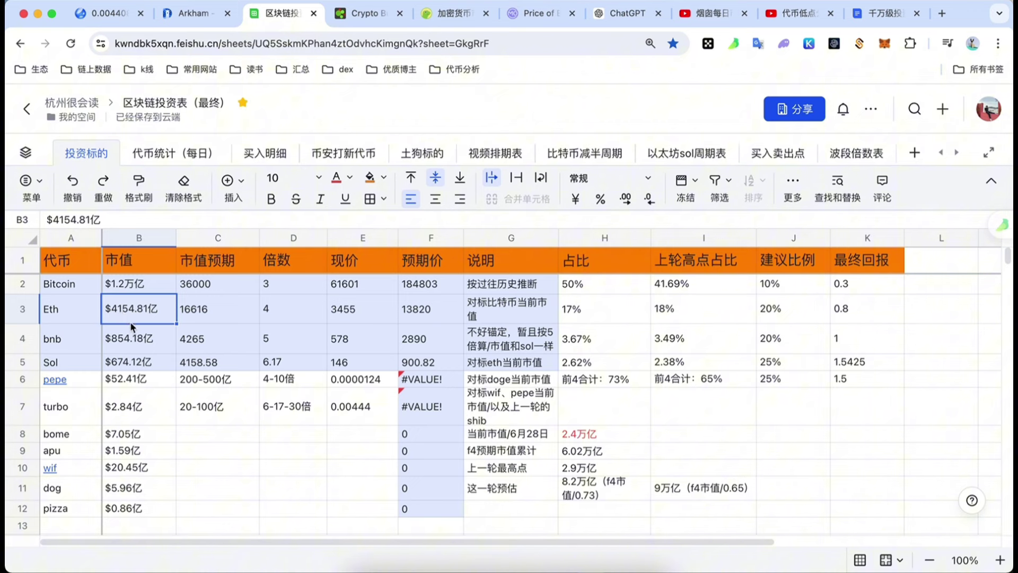
click(135, 338)
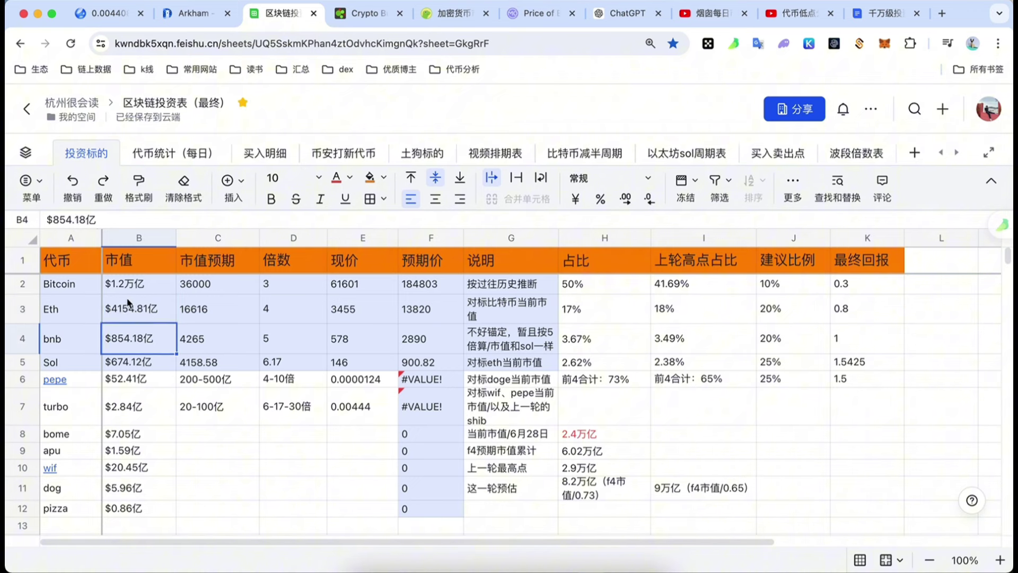
Examine Sol's row and compare its 市值 with bnb's by alternating between the two cells
click(158, 361)
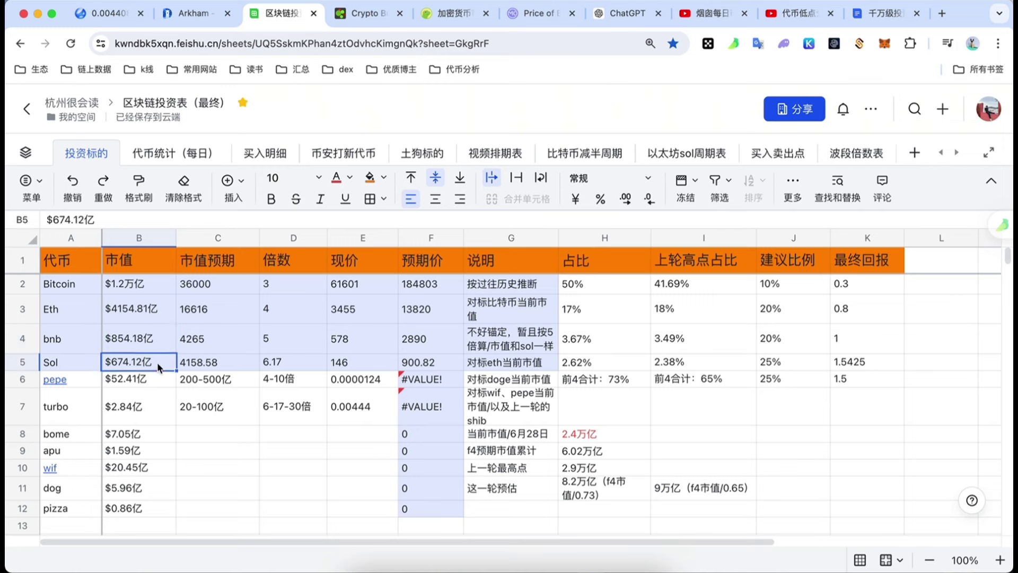
click(22, 362)
click(123, 366)
click(126, 343)
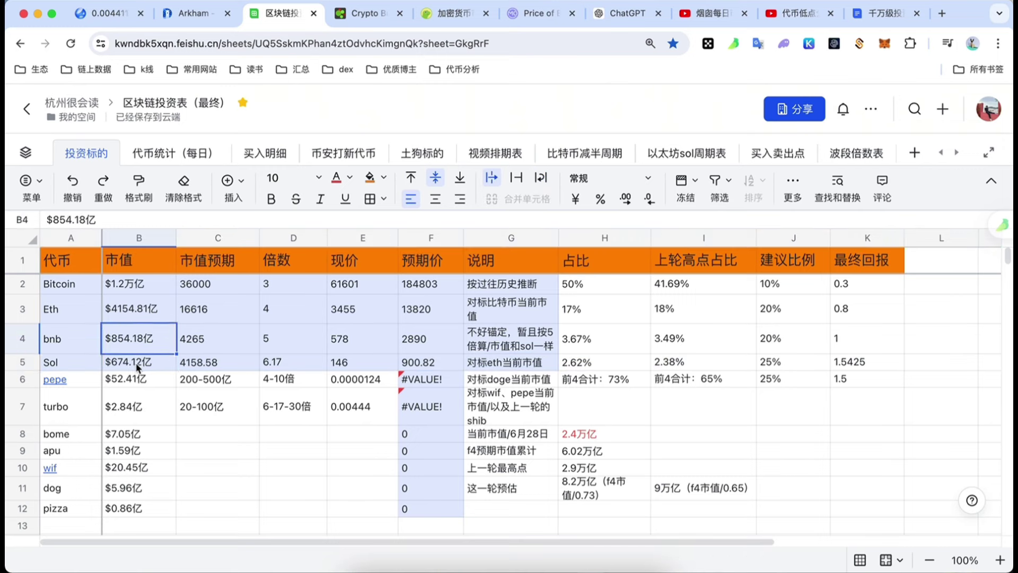
click(134, 360)
click(132, 351)
click(136, 366)
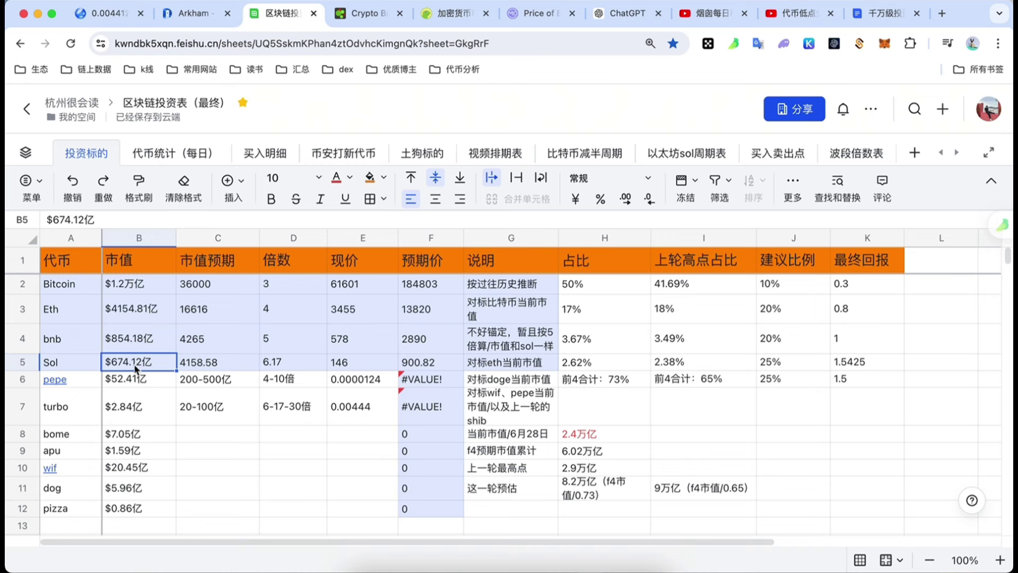
click(72, 362)
click(119, 345)
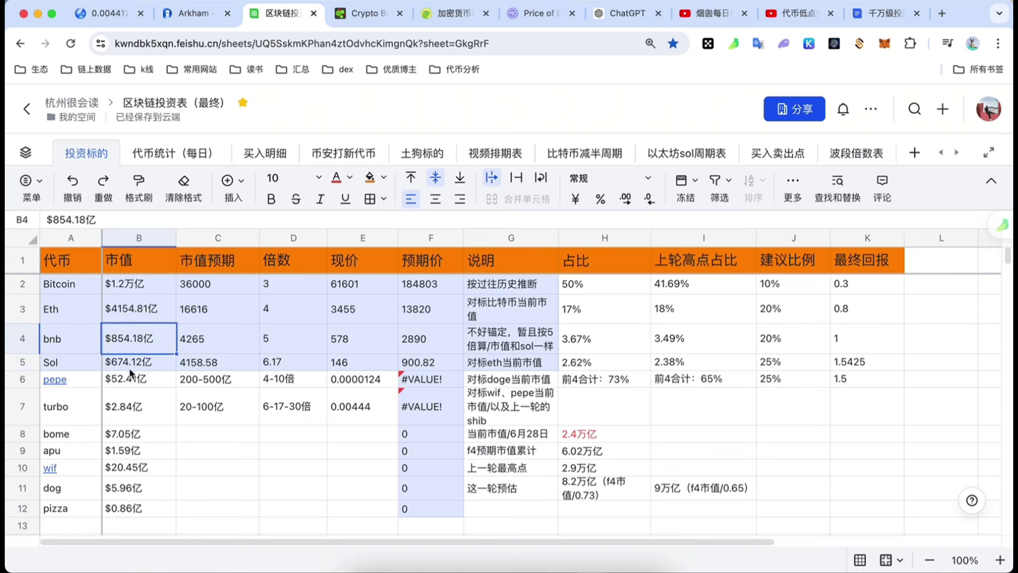
click(135, 366)
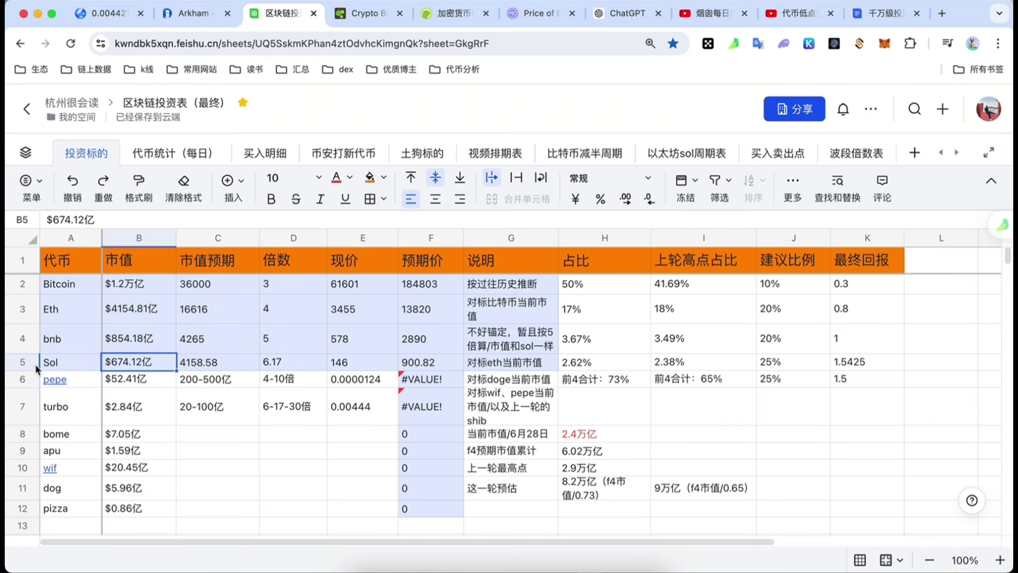
Compare the 市值 of bnb and Sol by alternating between their two cells
click(122, 349)
click(124, 363)
click(122, 336)
click(130, 366)
Review the Eth, bnb and Sol entries in the 代币 column, including the entire bnb row
click(68, 317)
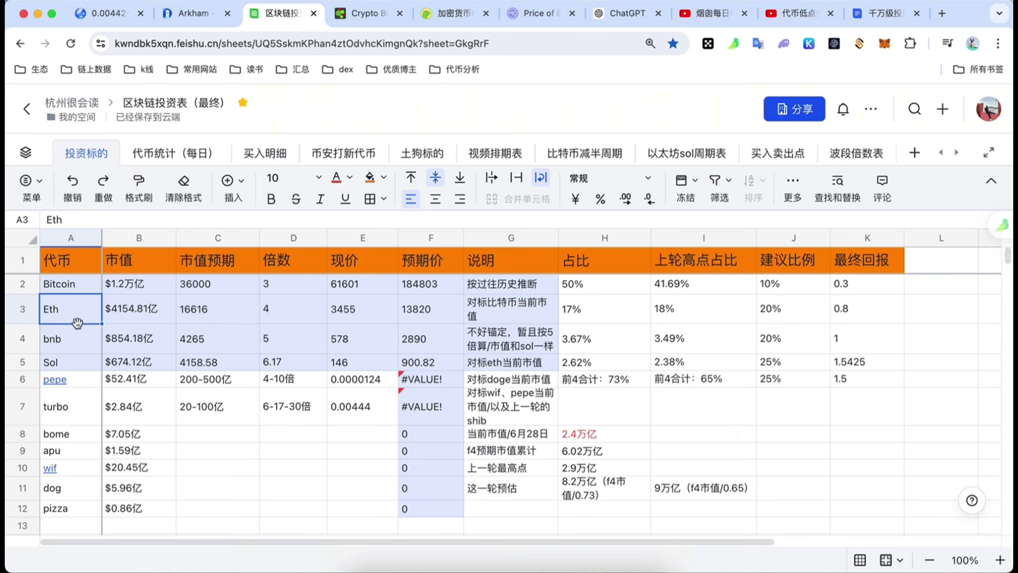
click(33, 334)
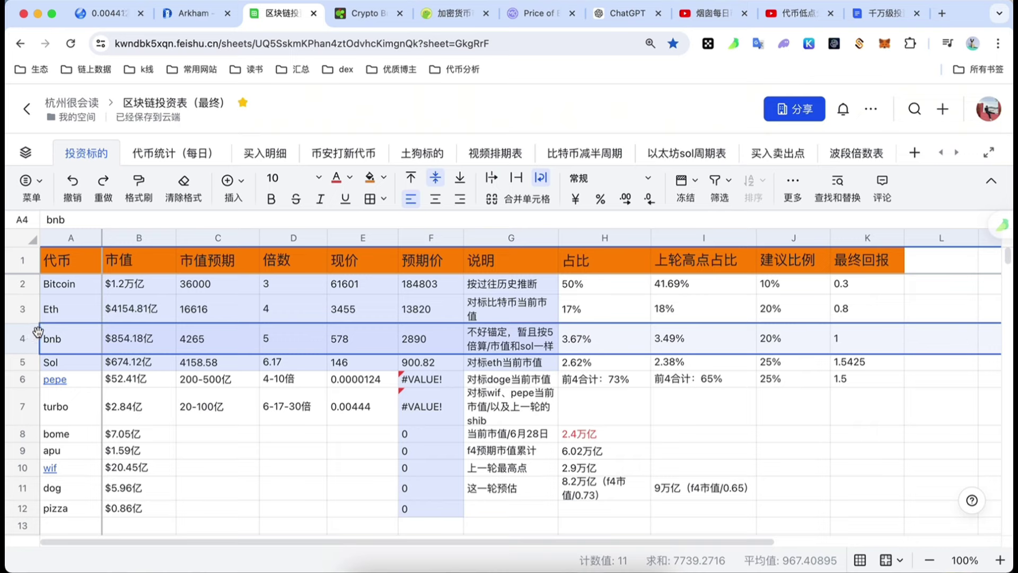
click(73, 339)
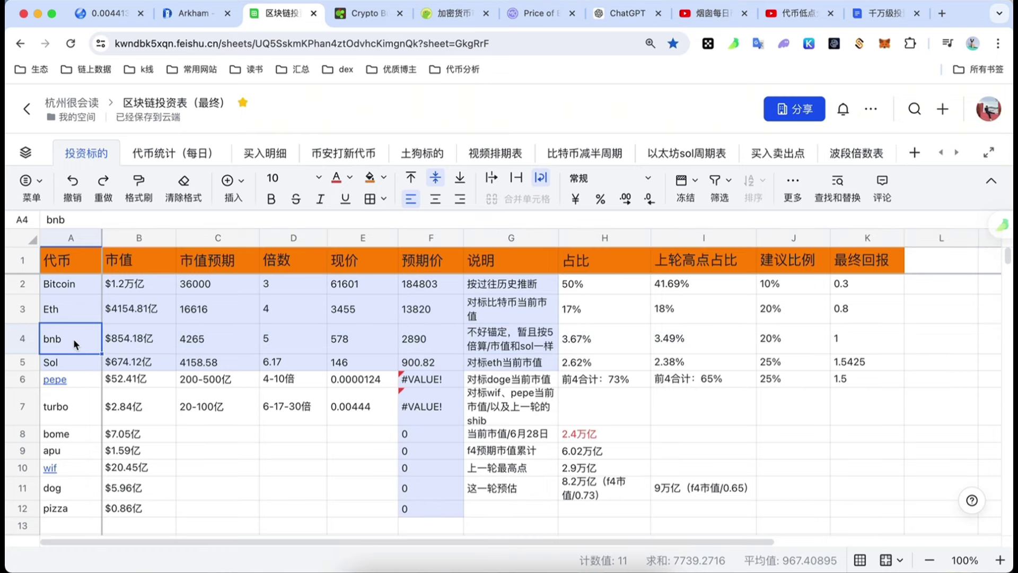
key(Up)
click(73, 360)
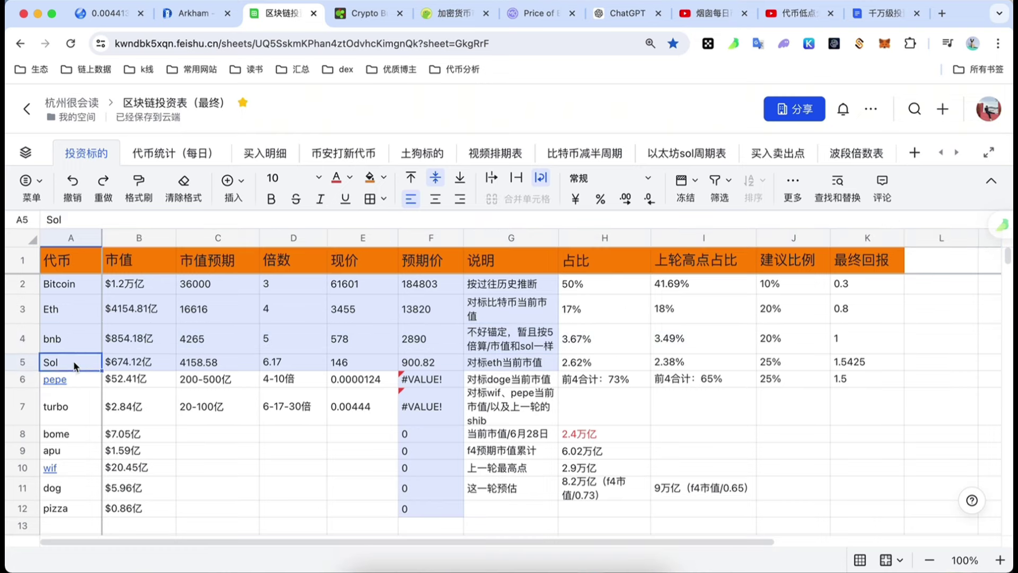
click(55, 311)
Examine how Sol's forecast is derived from its 市值, 说明, 倍数, 市值预期 and 预期价 cells
click(157, 360)
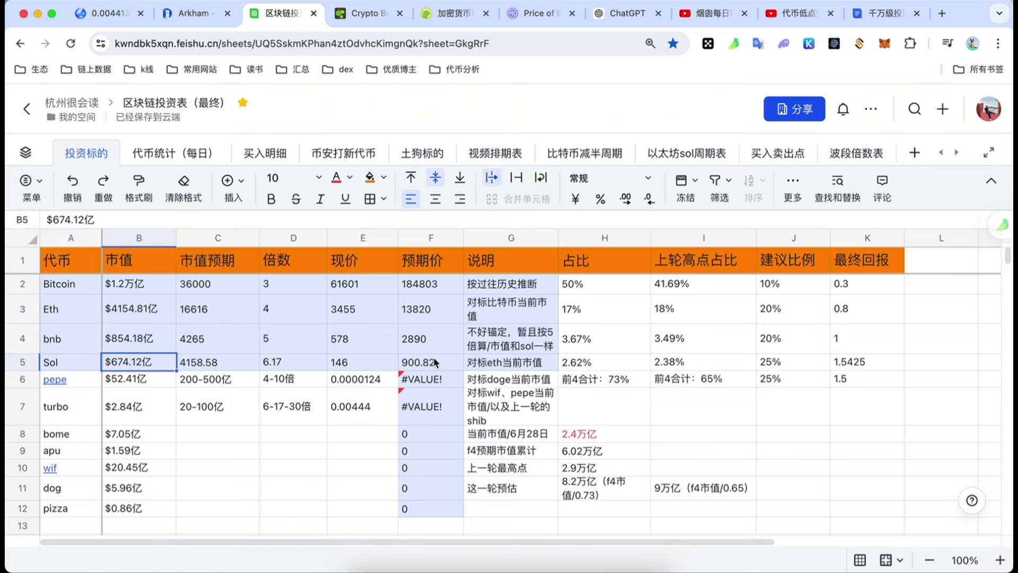
click(507, 366)
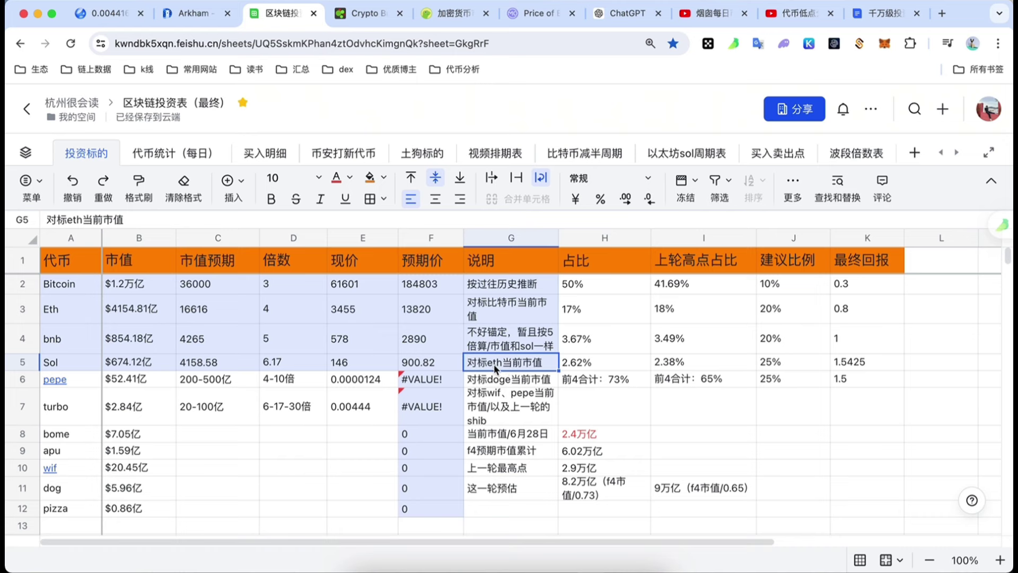
click(285, 363)
click(289, 445)
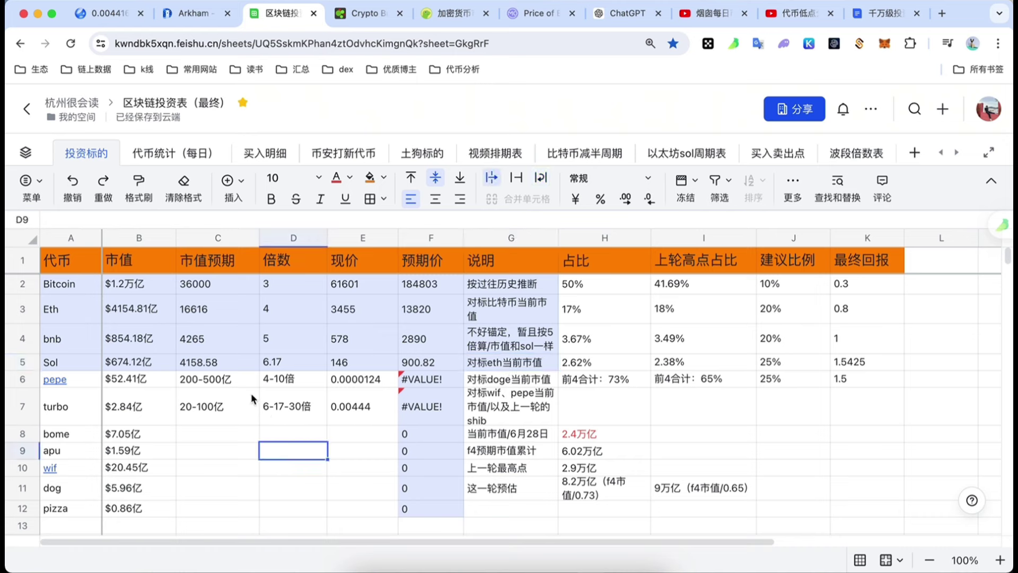
click(202, 365)
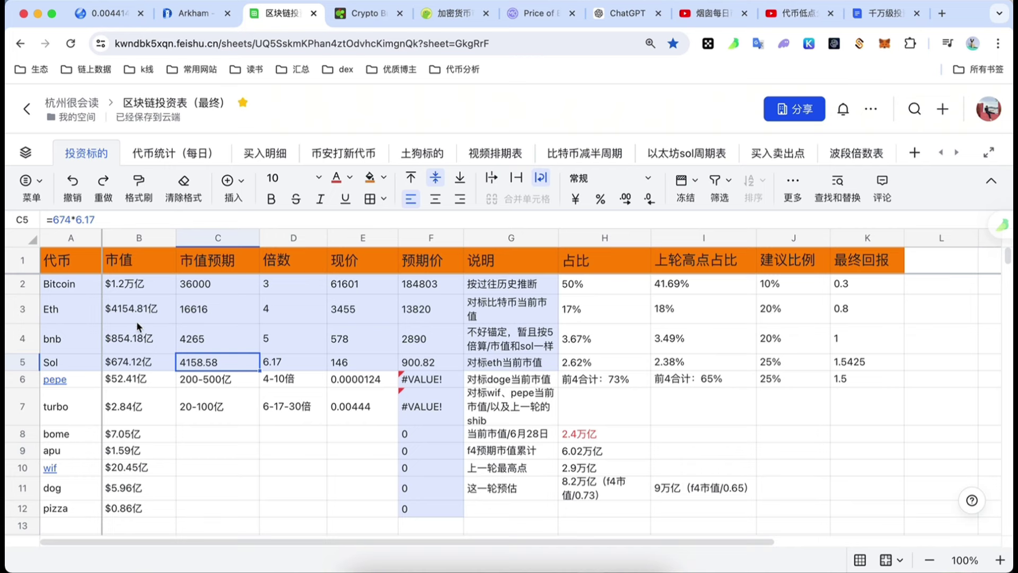
click(410, 365)
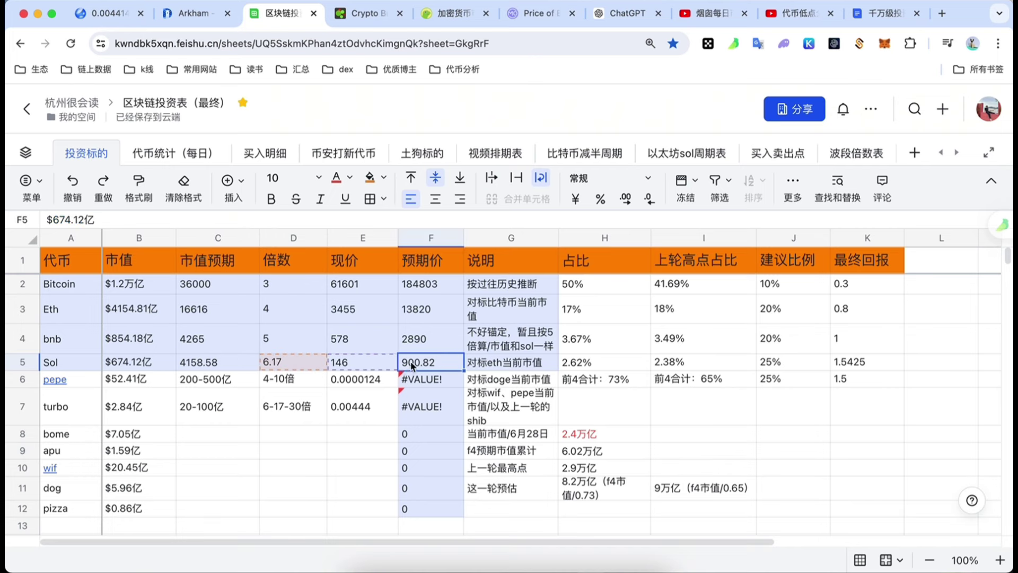
click(496, 366)
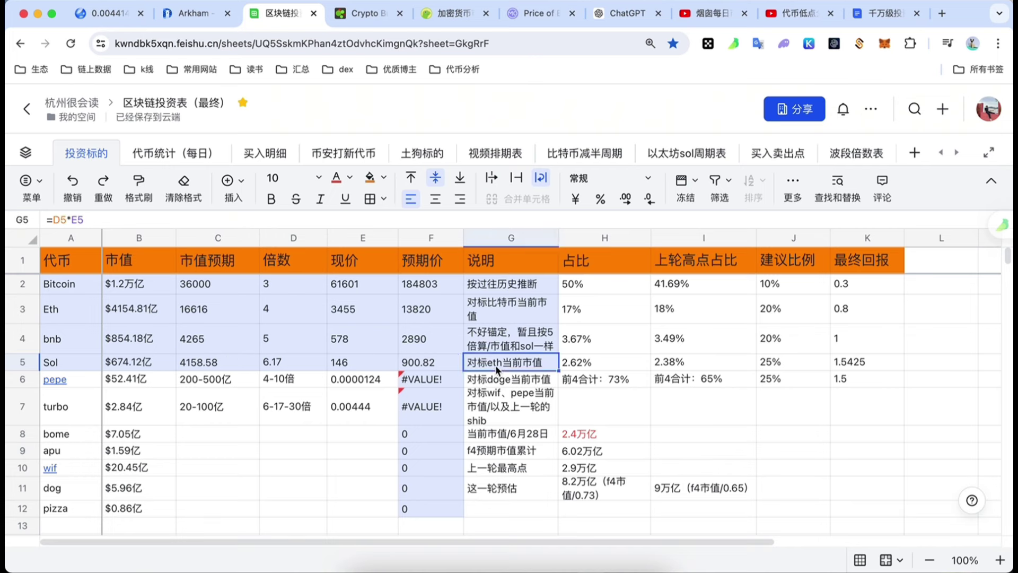
click(322, 364)
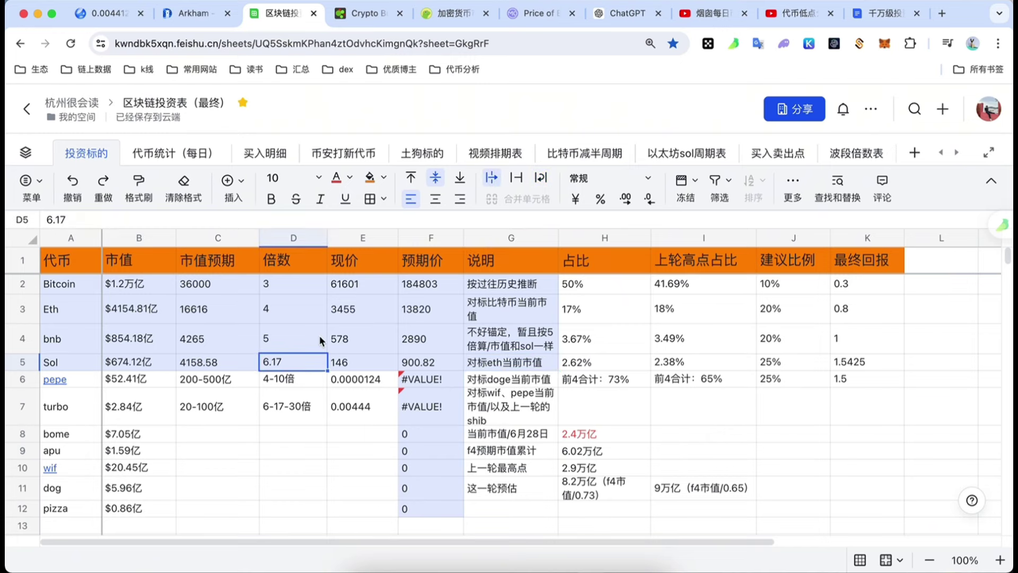
Open the 代币统计（每日） sheet and inspect the 低点跌幅 formula in the sol row
click(179, 156)
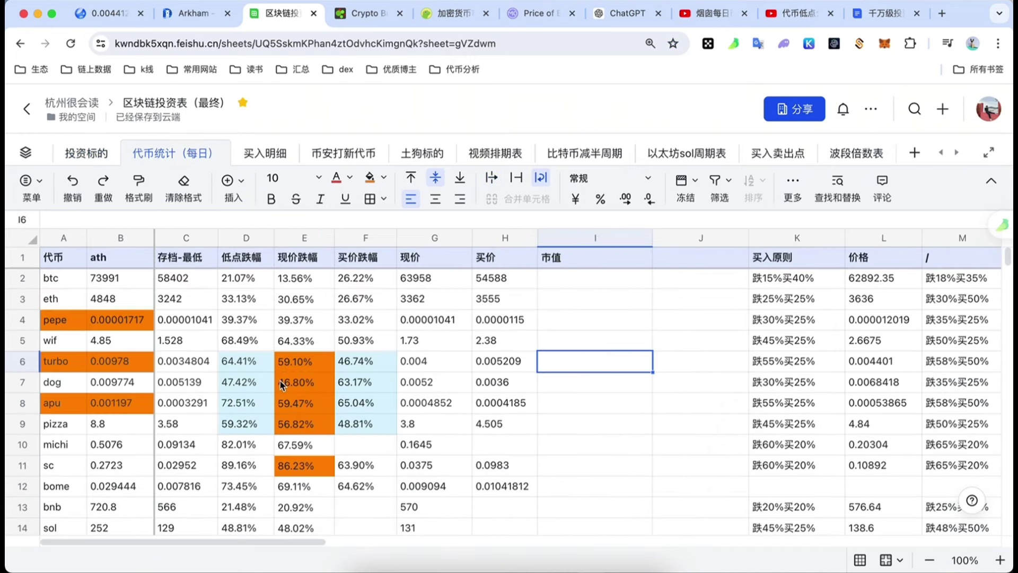
scroll(92, 460, down, 2)
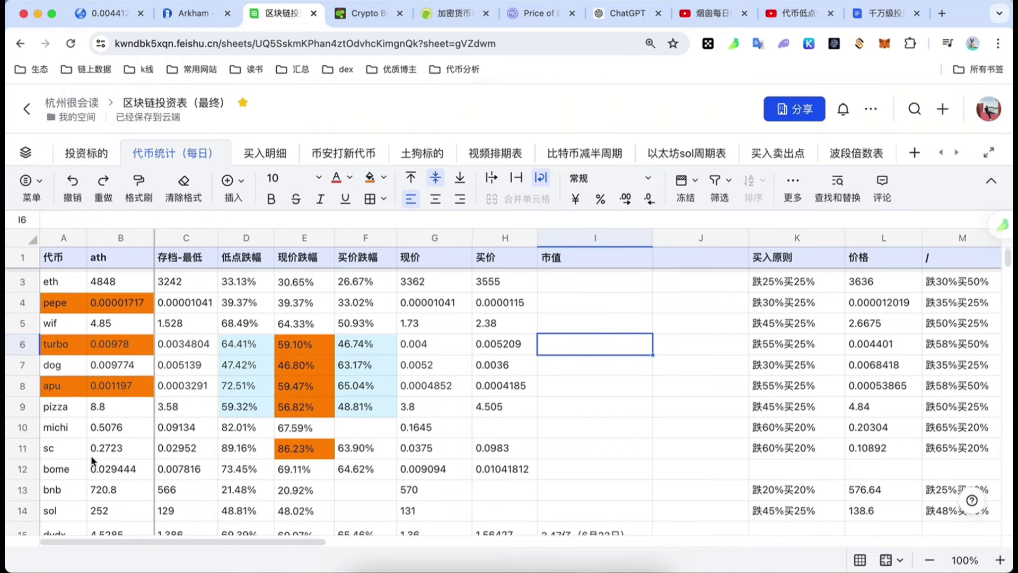
click(79, 498)
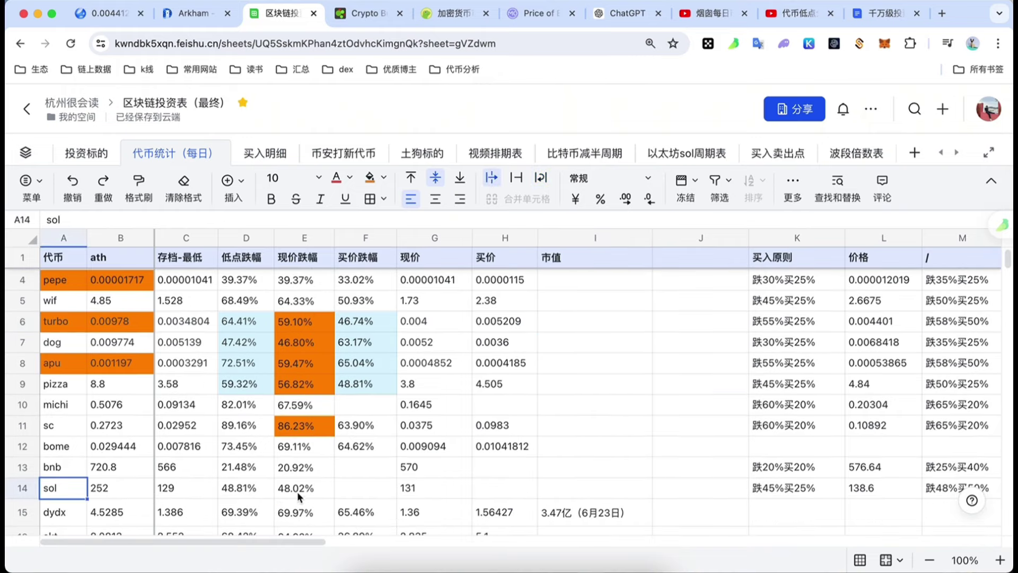
click(241, 493)
scroll(240, 485, down, 1)
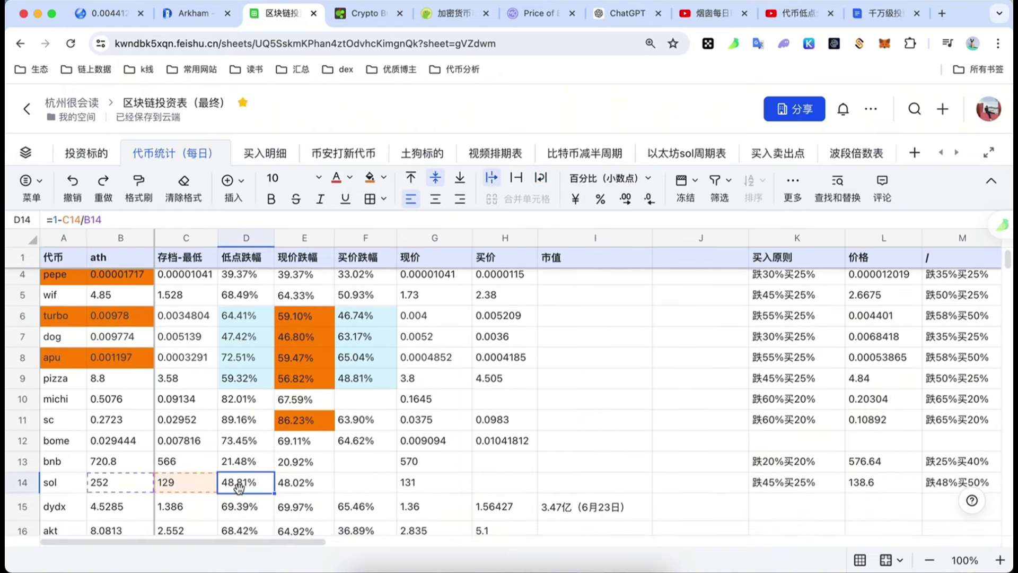
double_click(239, 487)
key(Escape)
scroll(237, 488, down, 1)
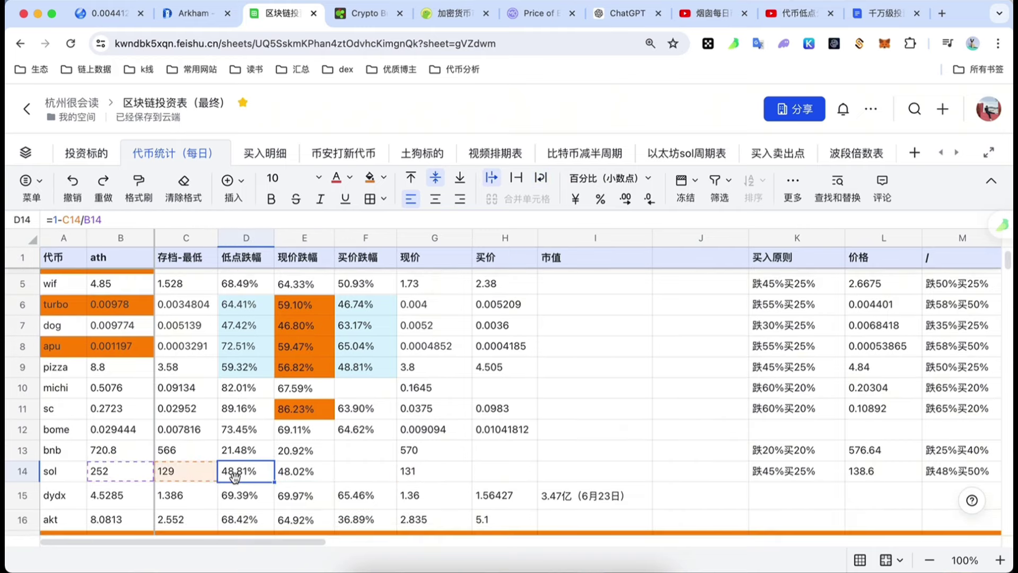
scroll(225, 471, down, 2)
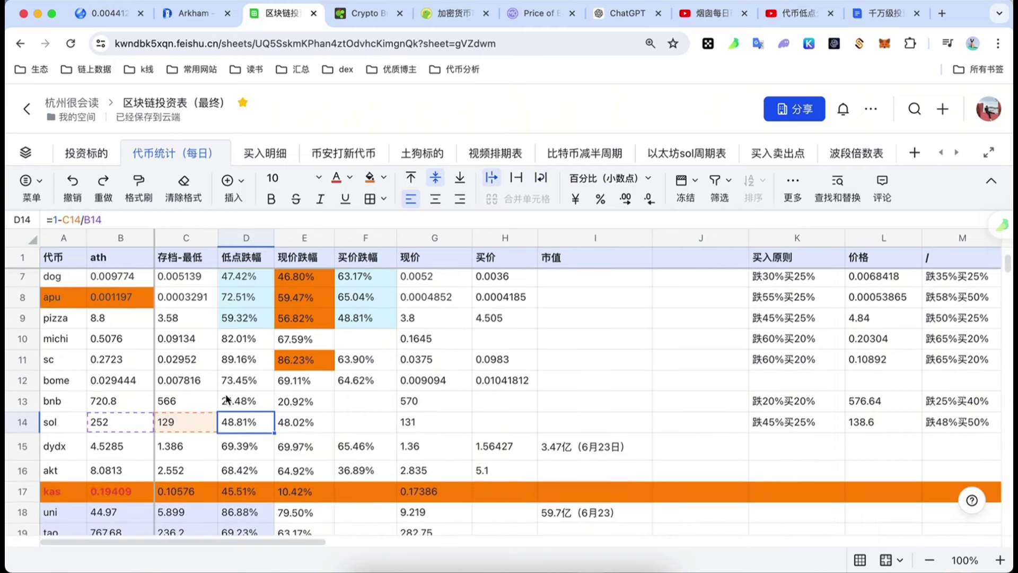
Compare the 低点跌幅 of bnb with that of btc on the daily statistics sheet
click(235, 408)
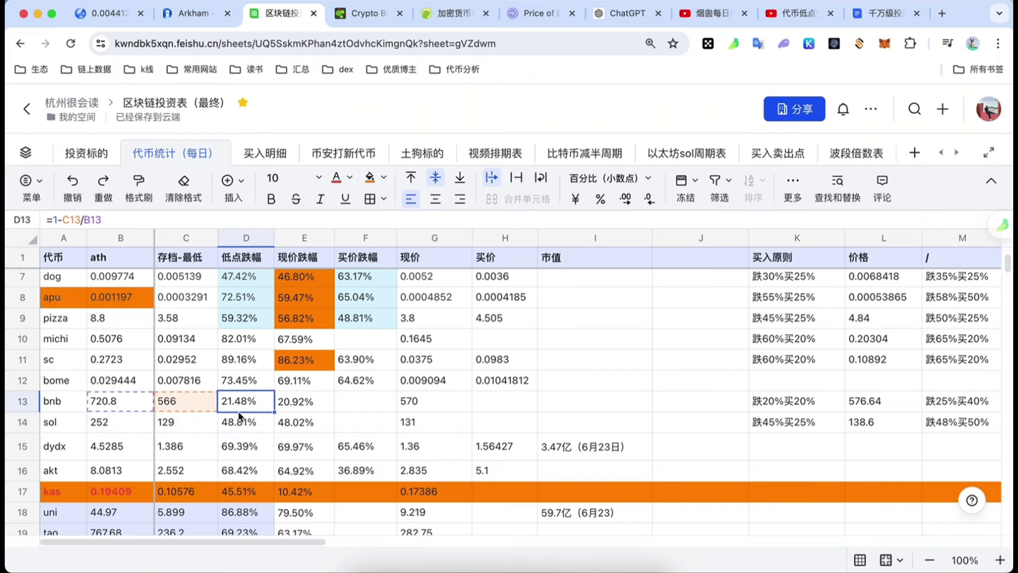
scroll(252, 450, up, 2)
scroll(252, 450, up, 3)
click(236, 281)
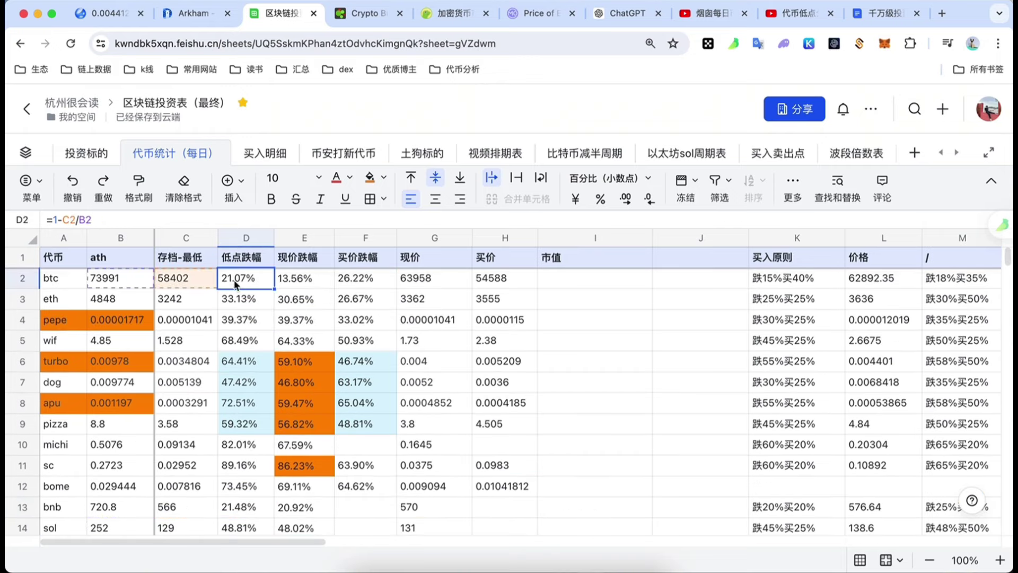
click(222, 512)
click(236, 280)
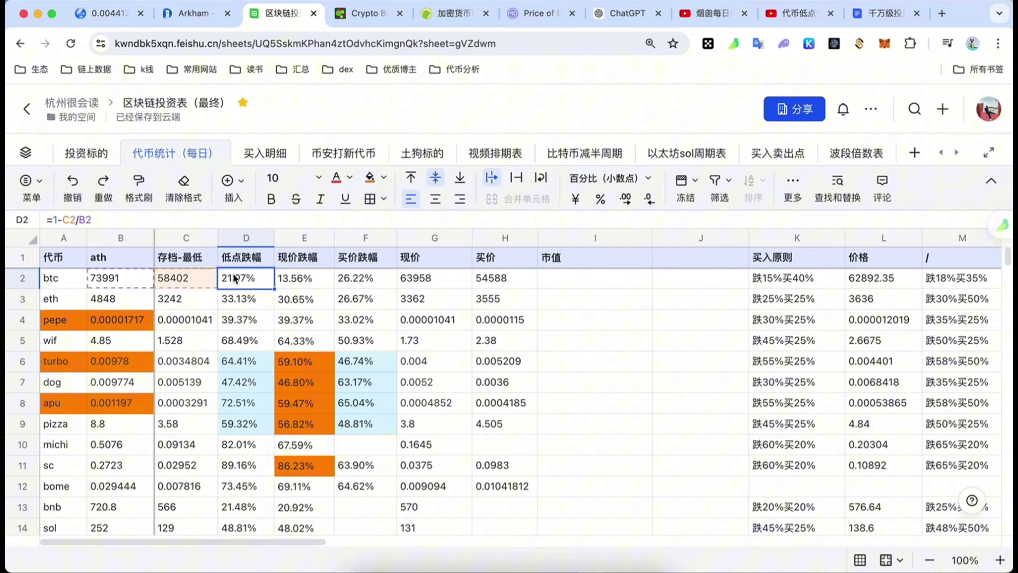
Check the 低点跌幅 cells of eth and pepe
click(236, 304)
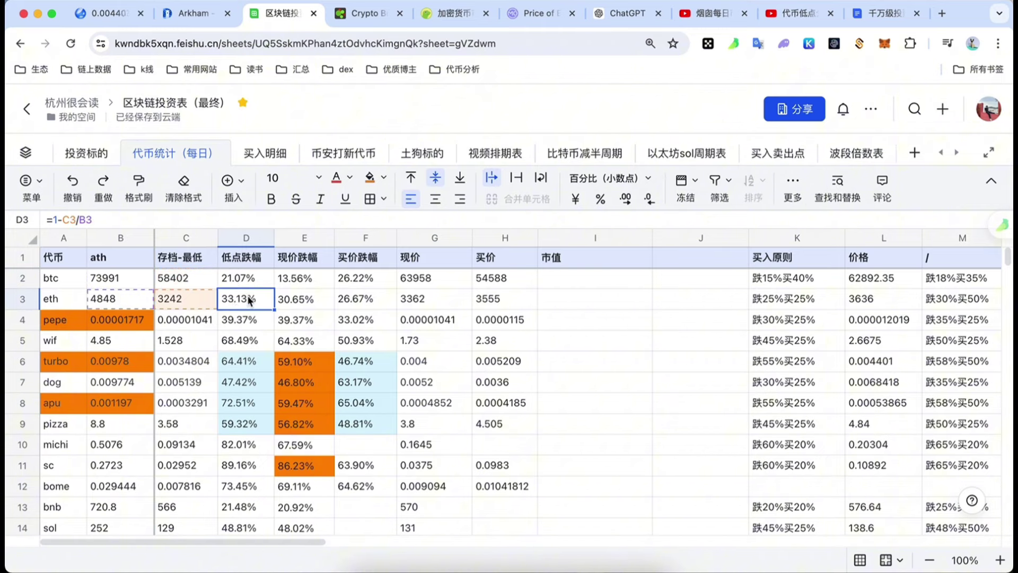
double_click(249, 300)
click(248, 321)
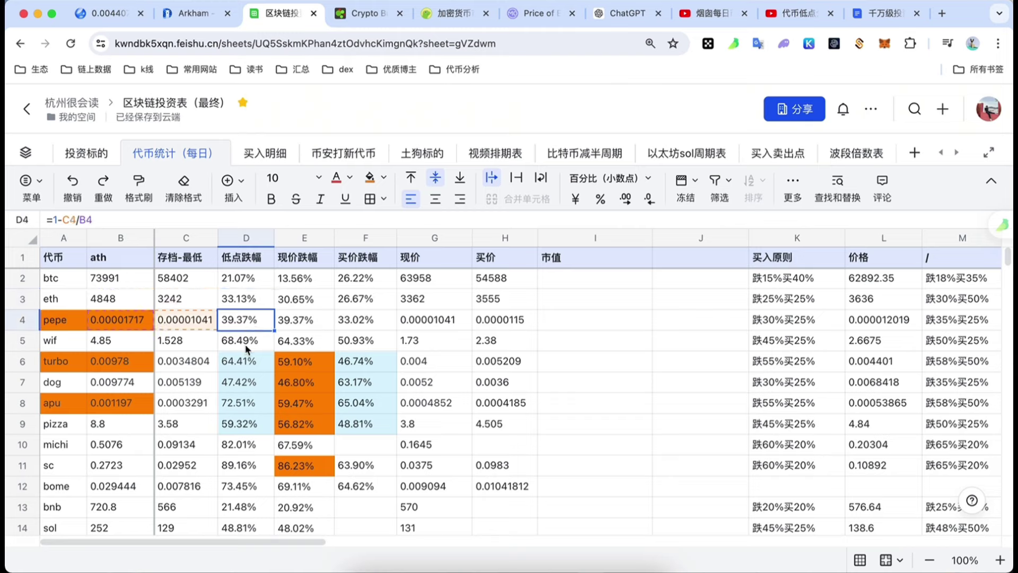
Highlight the entire bnb row and review it against the surrounding token rows
click(36, 510)
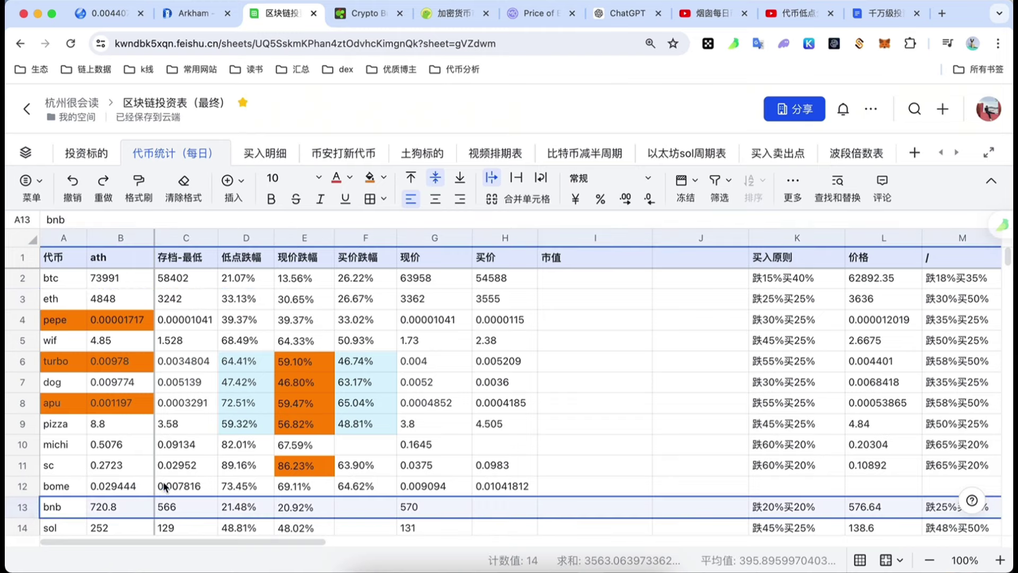
scroll(204, 488, down, 1)
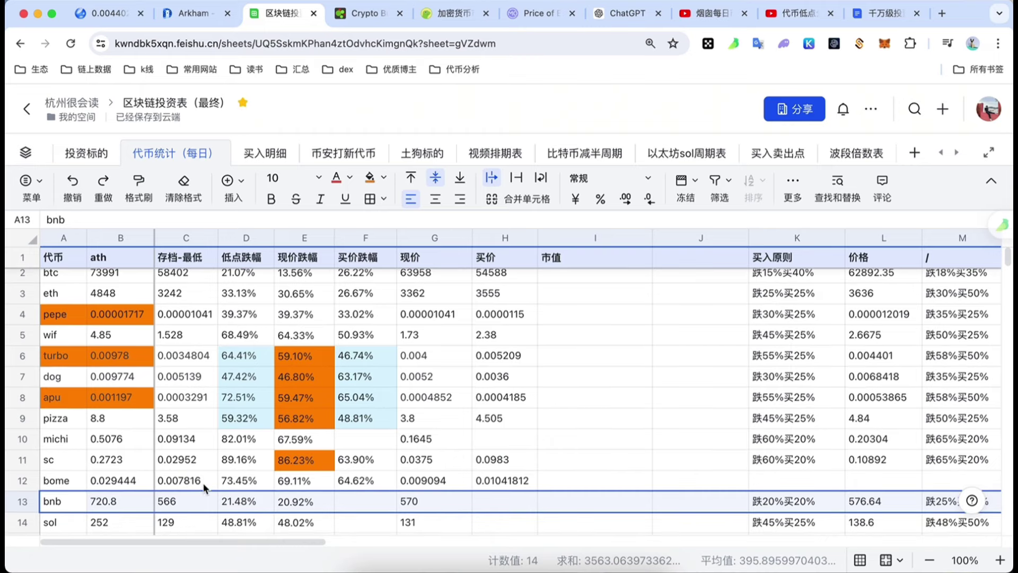
scroll(207, 483, down, 2)
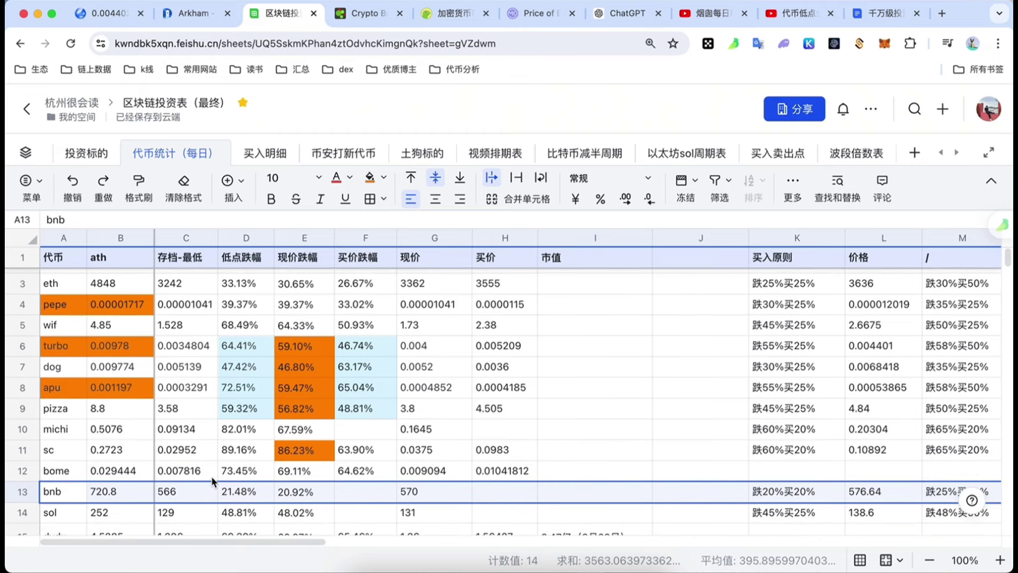
scroll(215, 480, down, 3)
scroll(228, 477, up, 6)
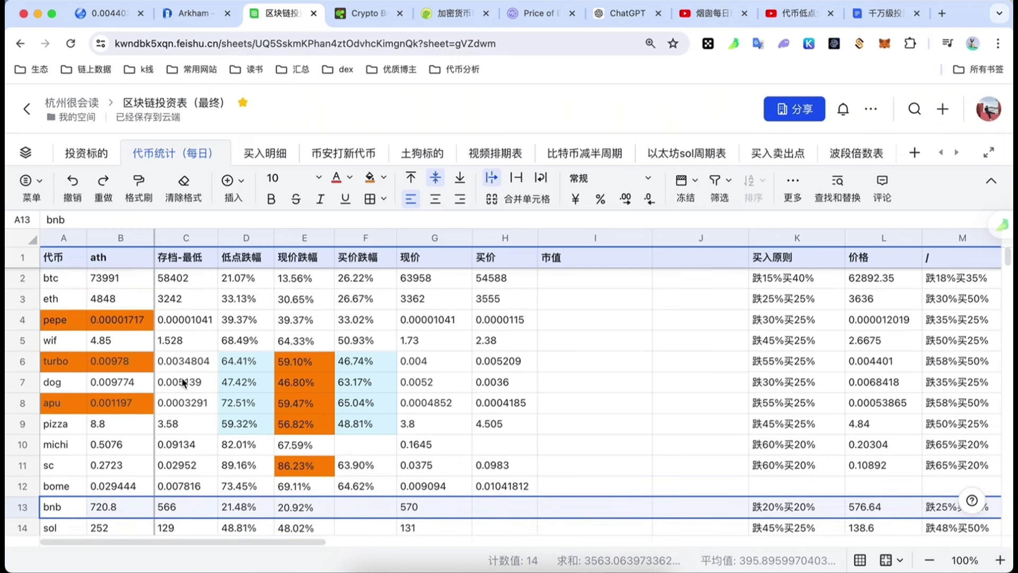
Return to the 投资标的 sheet and review pepe's 市值 and its 说明 benchmark note
click(86, 154)
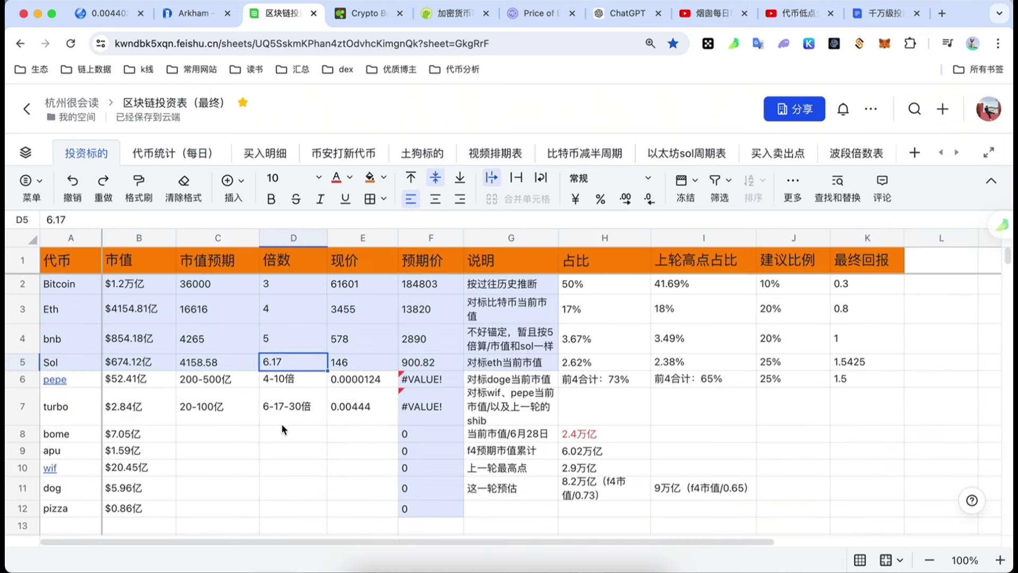
click(260, 435)
click(136, 382)
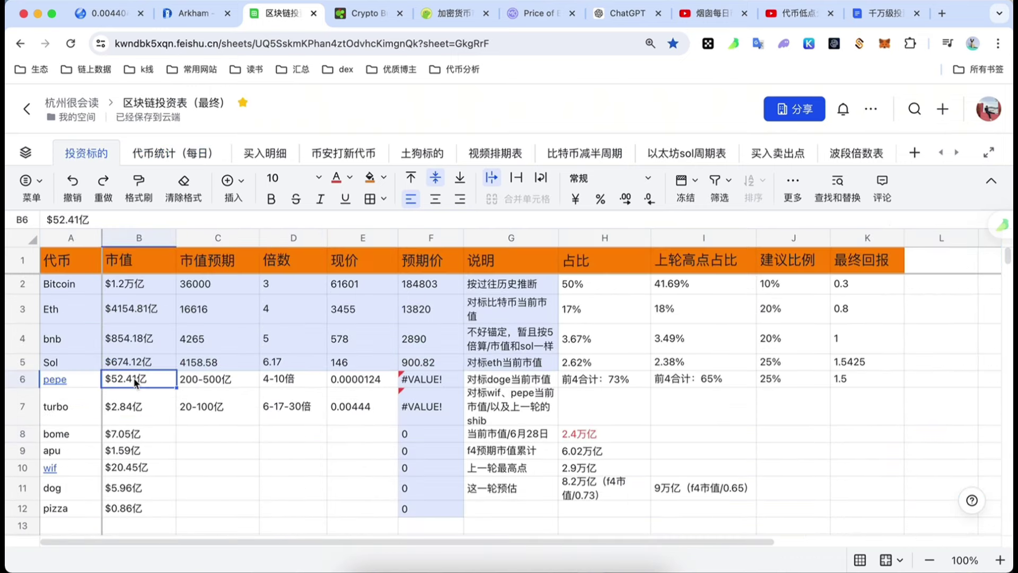
click(489, 378)
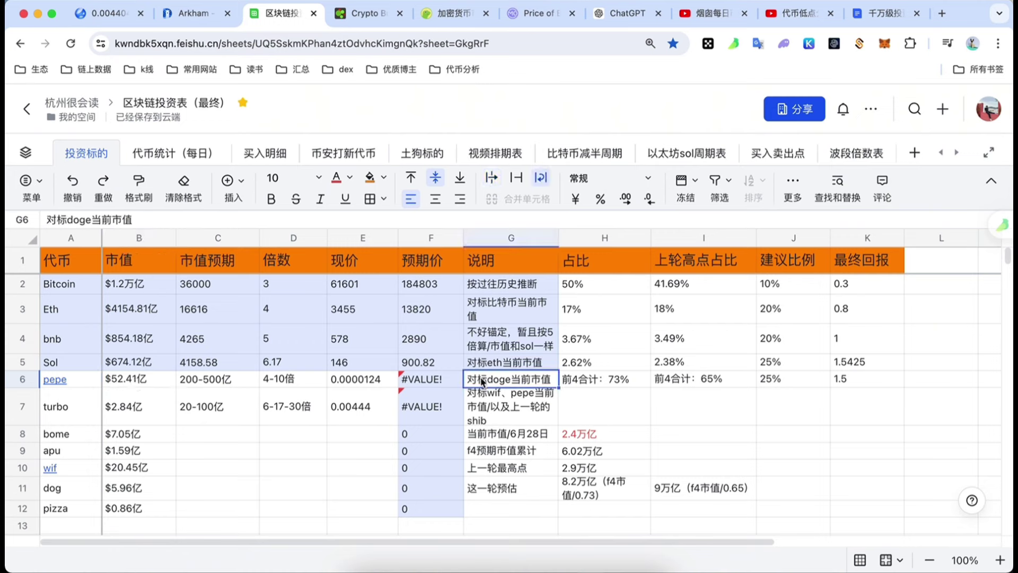
double_click(488, 377)
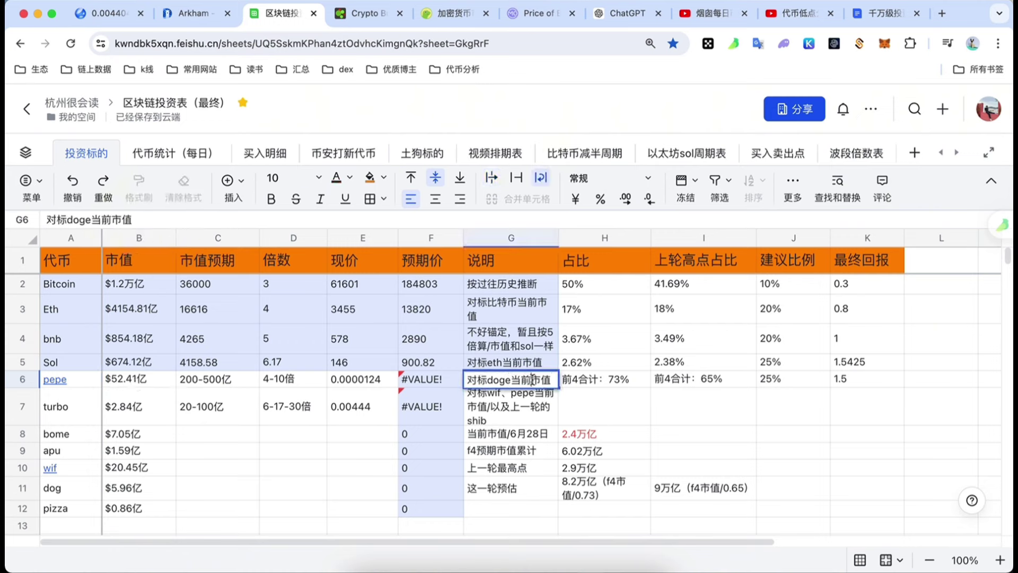
Compare the 说明 benchmark notes of turbo and pepe, ending on pepe's note
click(514, 419)
click(509, 377)
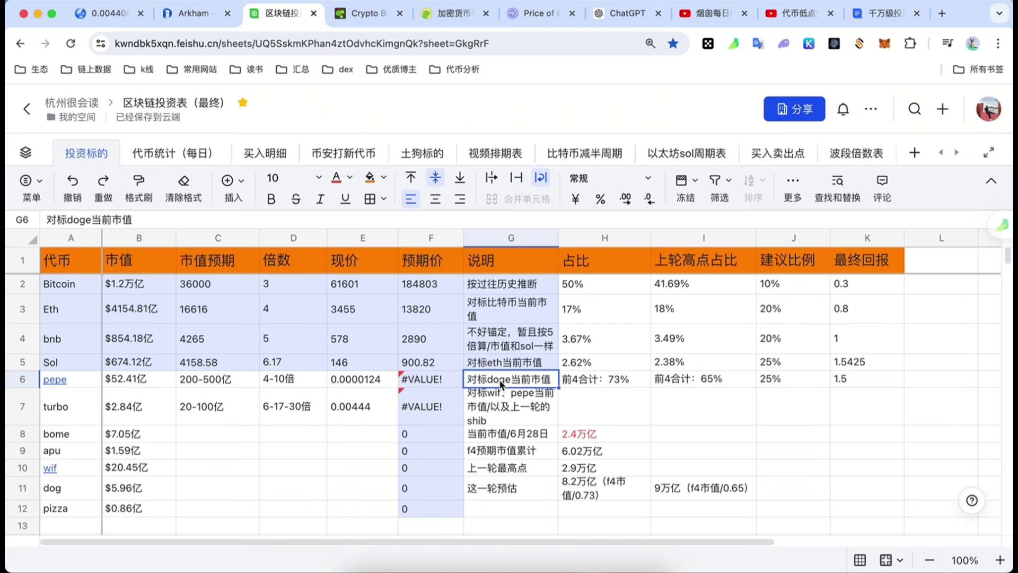
click(492, 397)
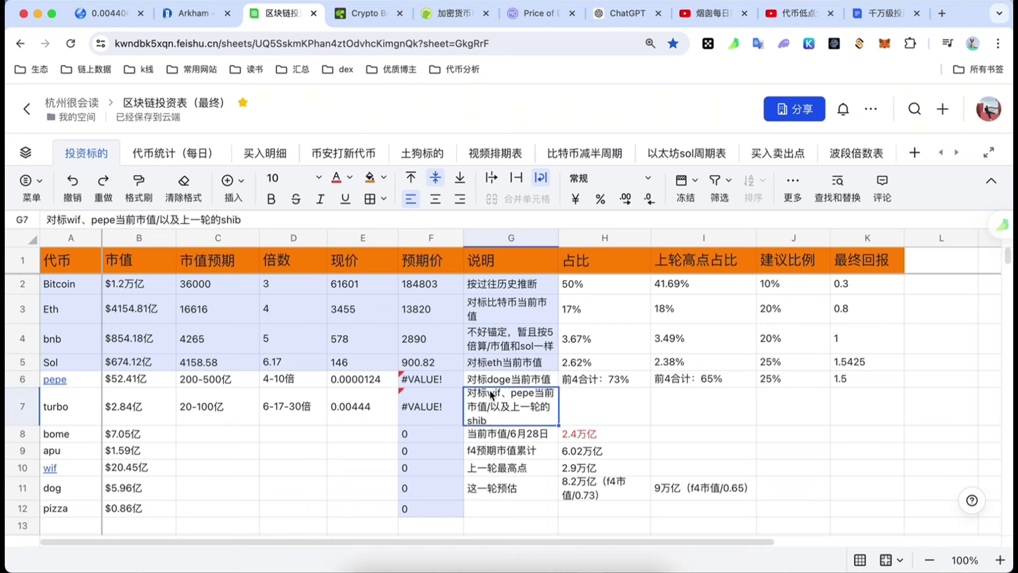
click(490, 381)
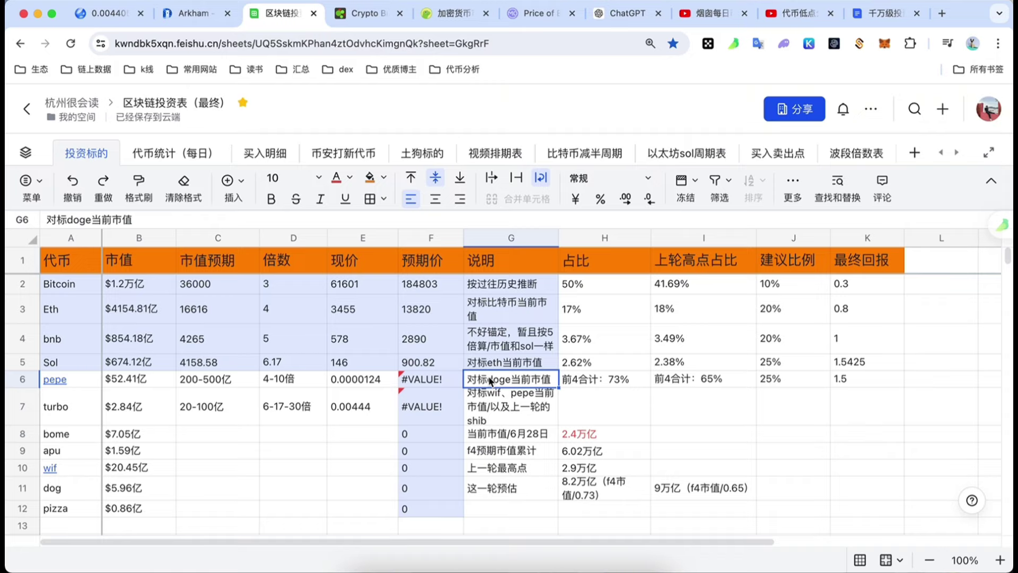
Look up Dogecoin's market cap on Crypto Bubbles by searching for doge
click(368, 13)
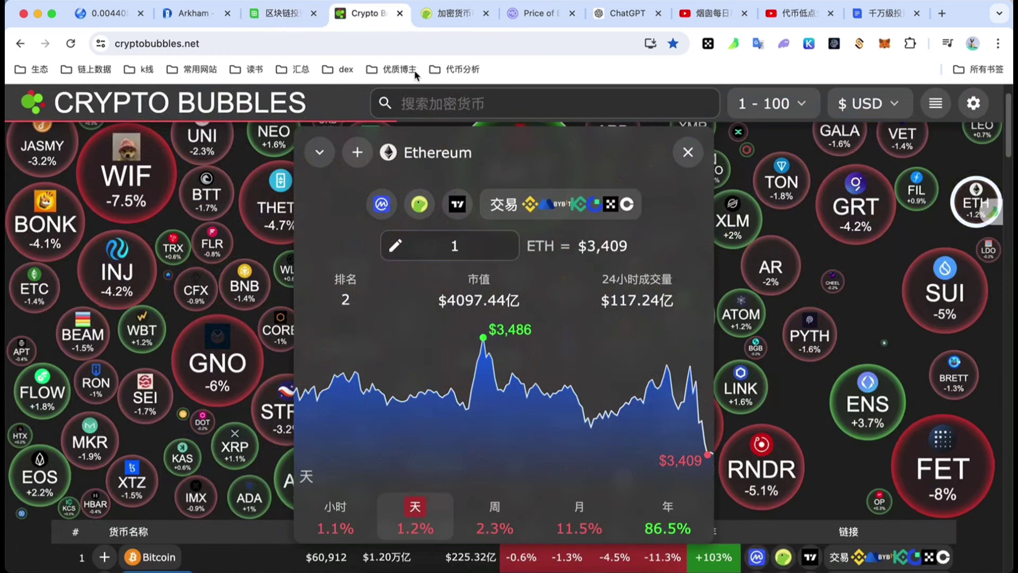
click(436, 100)
text(doge)
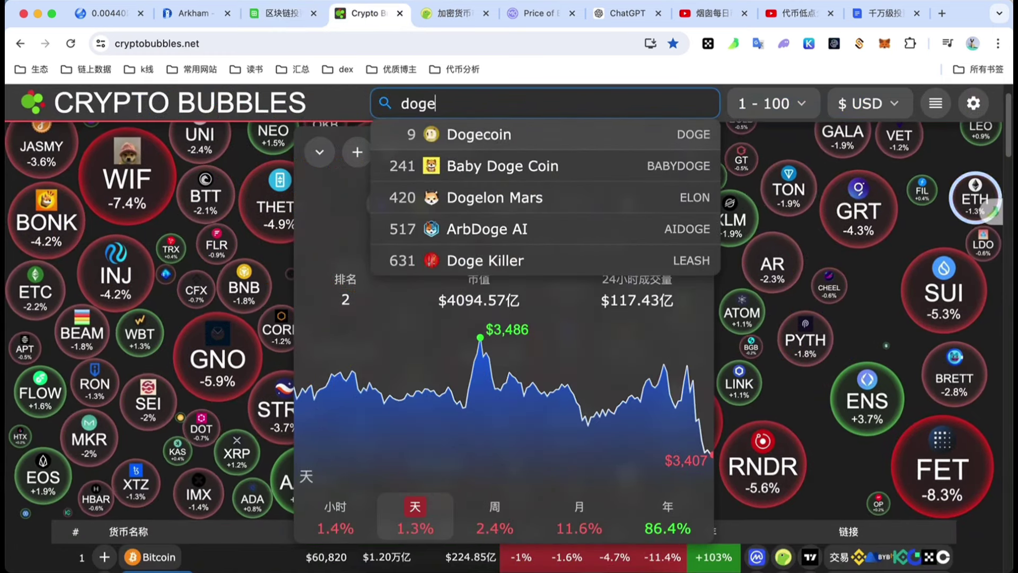
text(co)
key(Return)
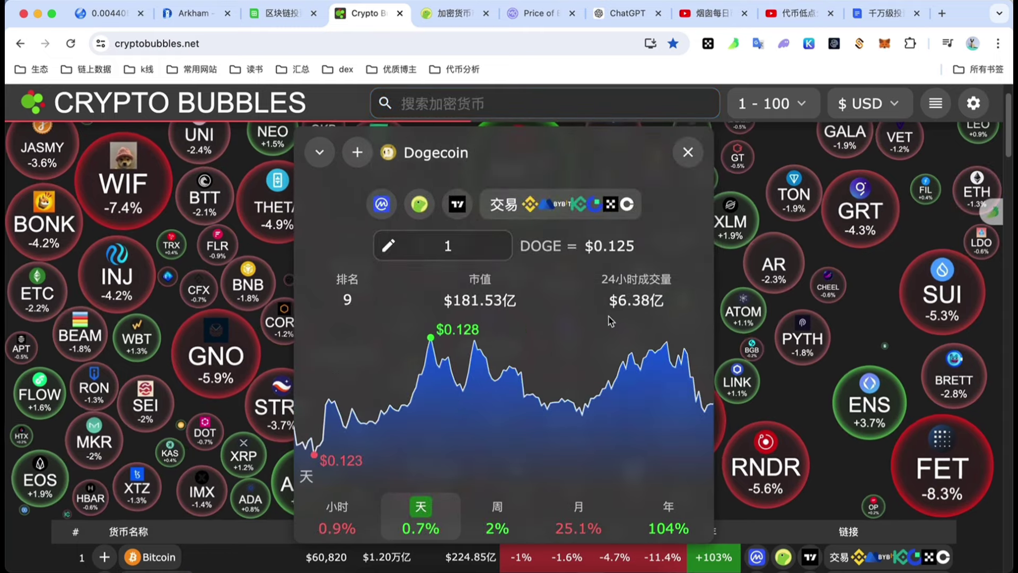
Return to the 投资标的 sheet and review pepe's 市值, 倍数 and 市值预期 cells
click(256, 16)
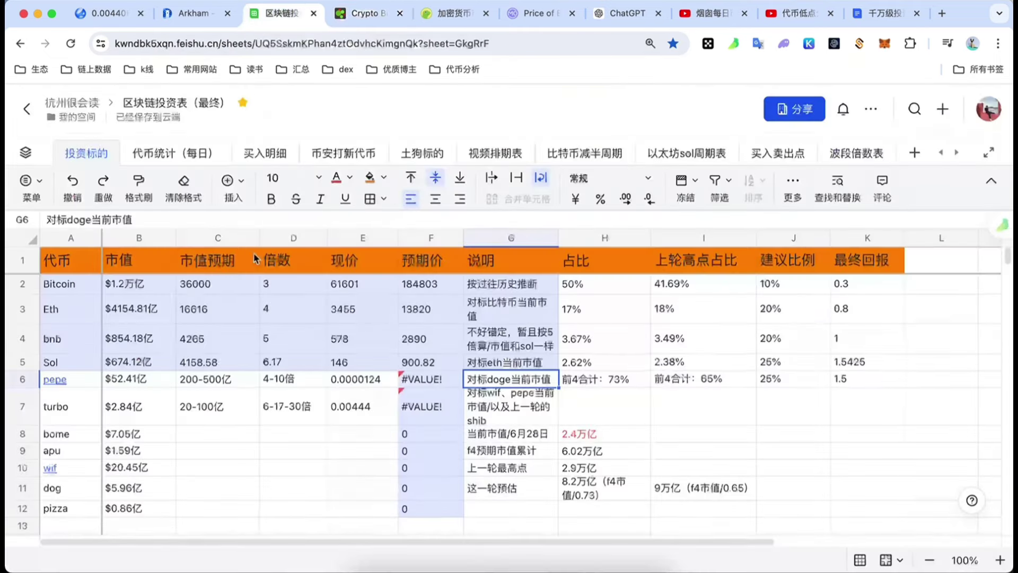
click(142, 385)
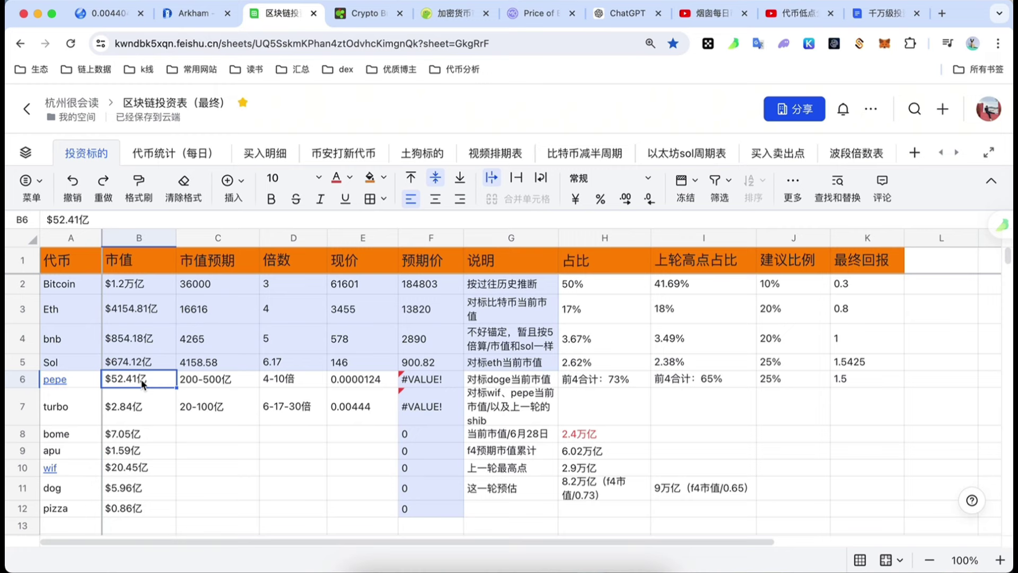
click(275, 381)
click(279, 432)
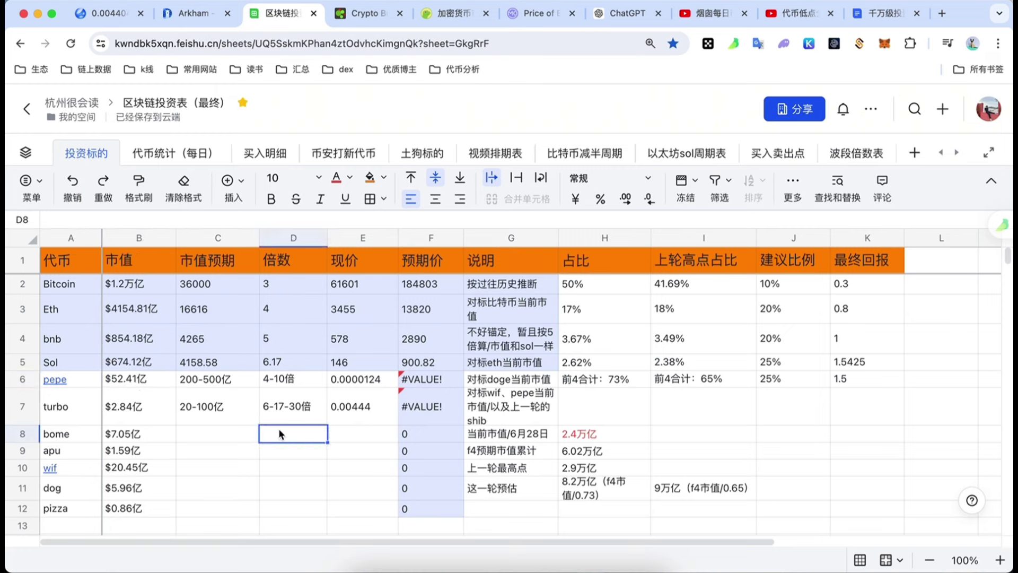
click(30, 380)
click(297, 380)
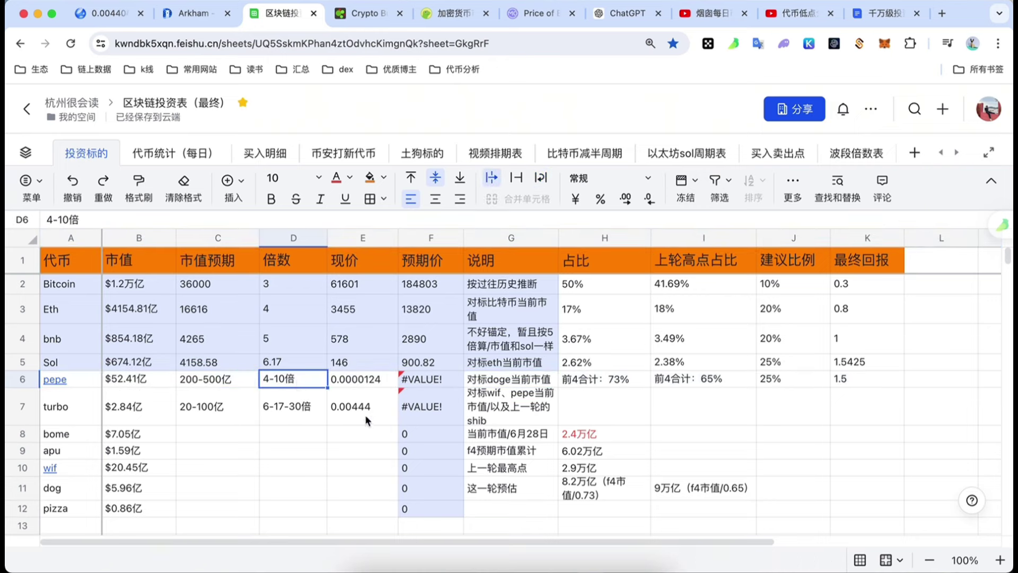
click(225, 386)
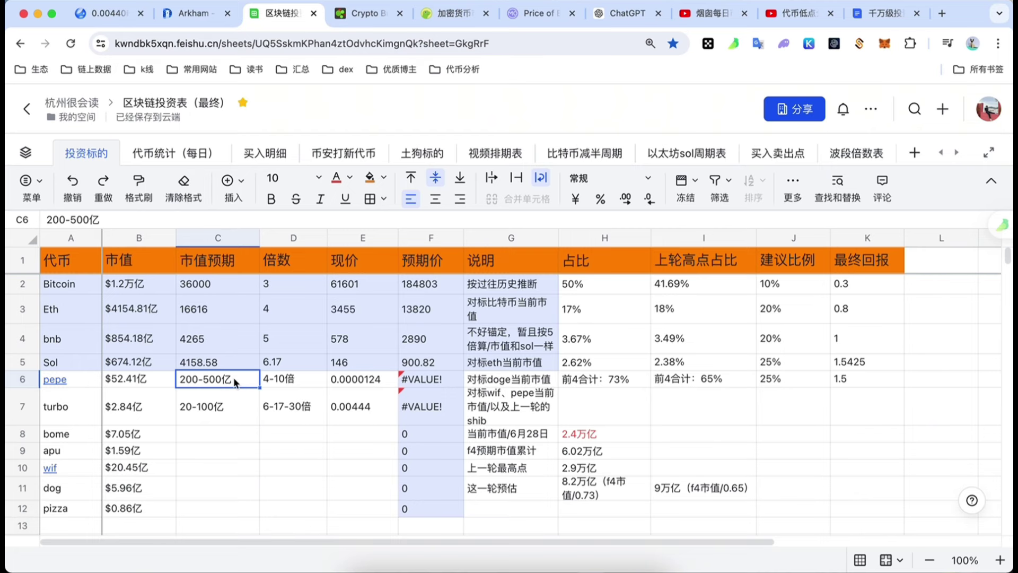
Switch to ChatGPT and write the question doge代币在上一轮牛市最高点的时候市值是多少 without sending it
click(623, 13)
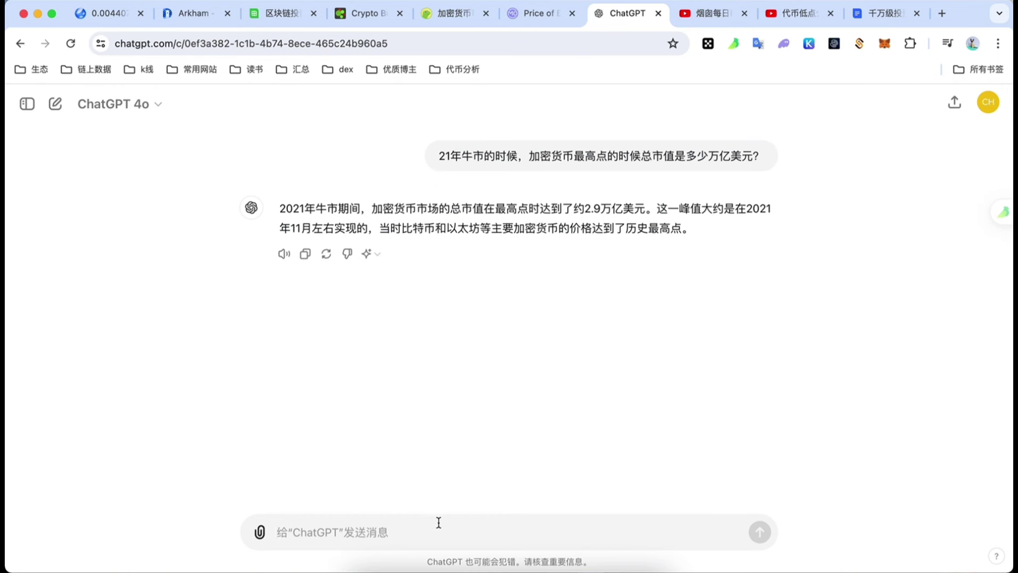
text(dogedai)
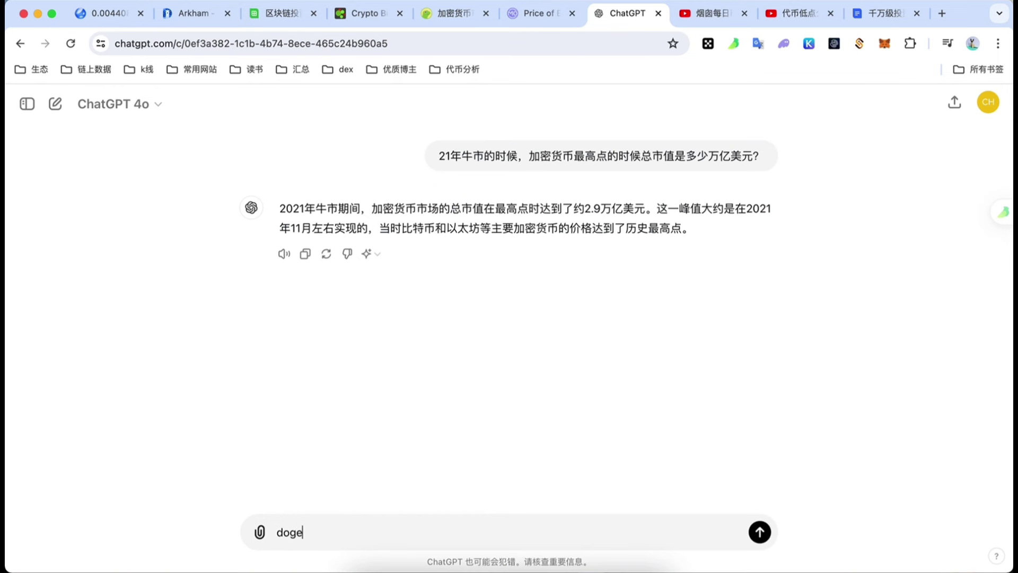
key(ctrl+space)
text(daibi)
key(space)
text(zai)
key(space)
text(shangyilun)
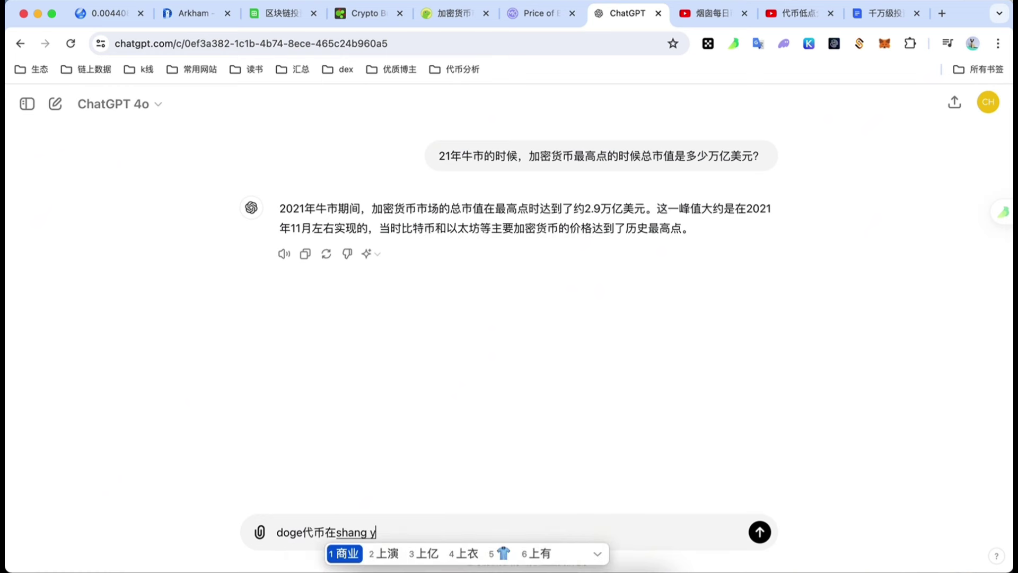
key(space)
text(niushi)
key(space)
text(zuigaodiande)
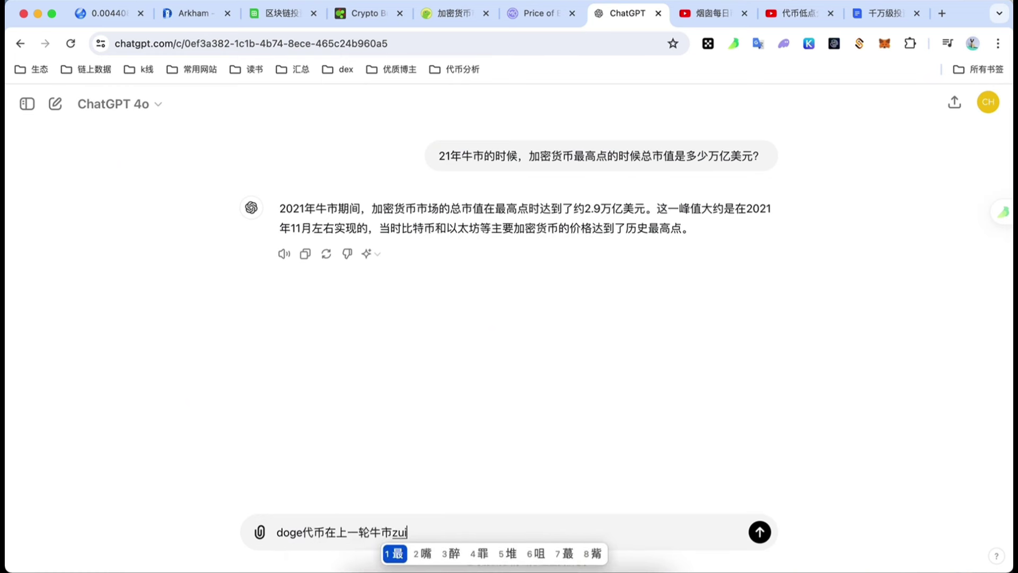
key(space)
text(shihou)
key(space)
text(shizhi)
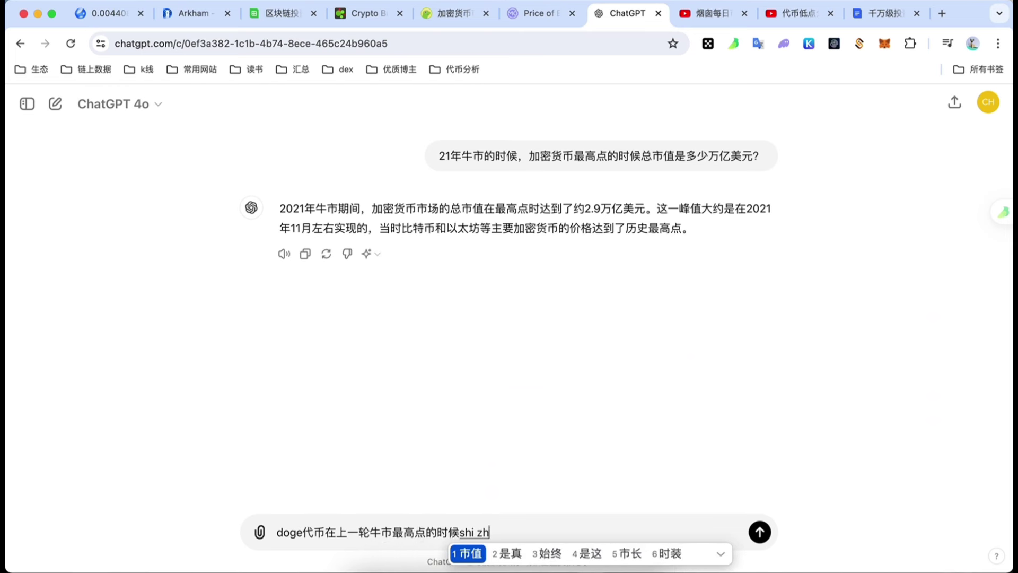
key(space)
text(shiduoshao)
key(space)
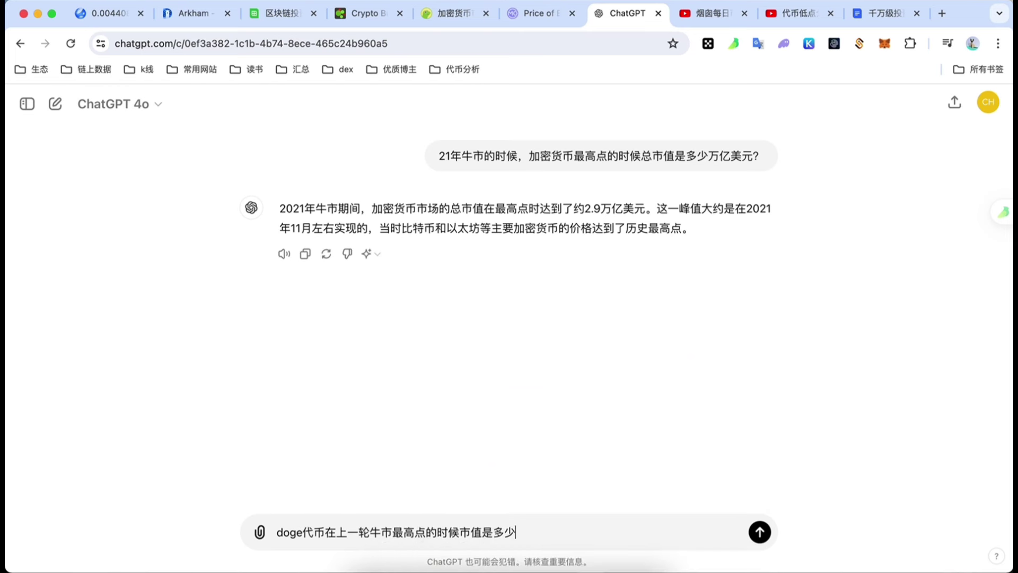
Extend the question with ？shib的又是多少 and send it
text(?shib)
key(Return)
text(de)
key(space)
text(yu)
text(shi)
key(BackSpace)
key(BackSpace)
key(BackSpace)
key(BackSpace)
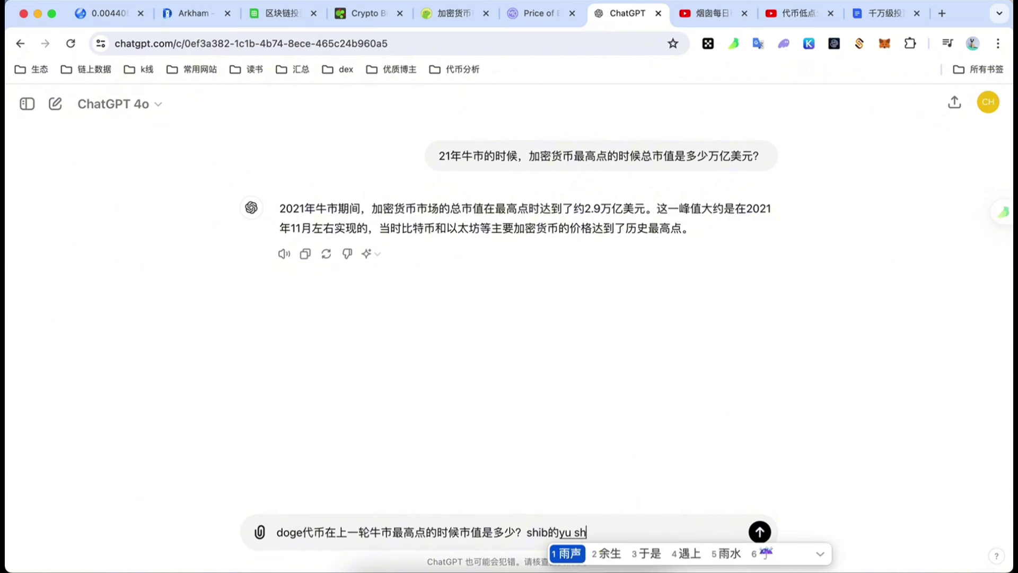
text(oushi)
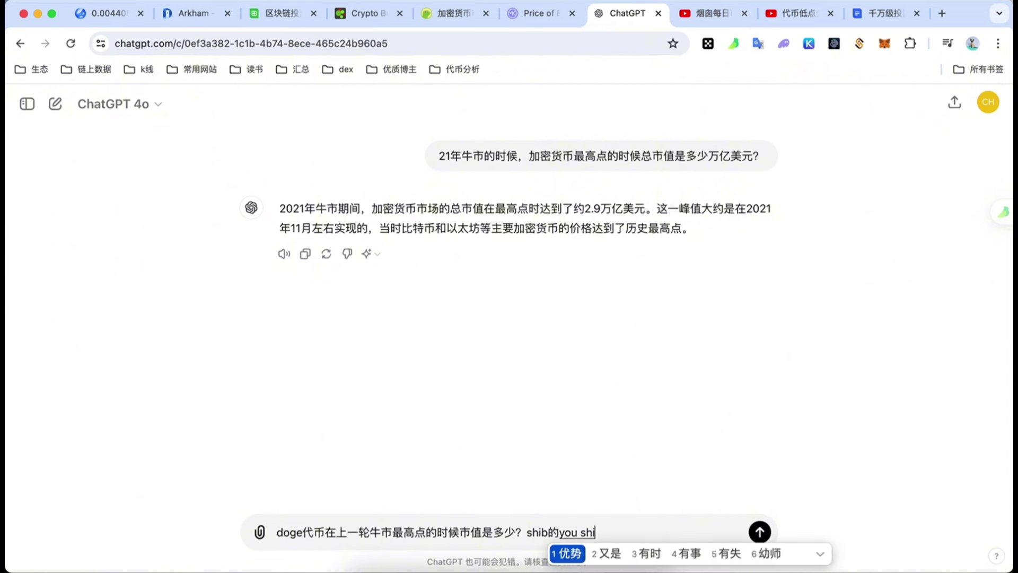
text(2duoshao)
key(space)
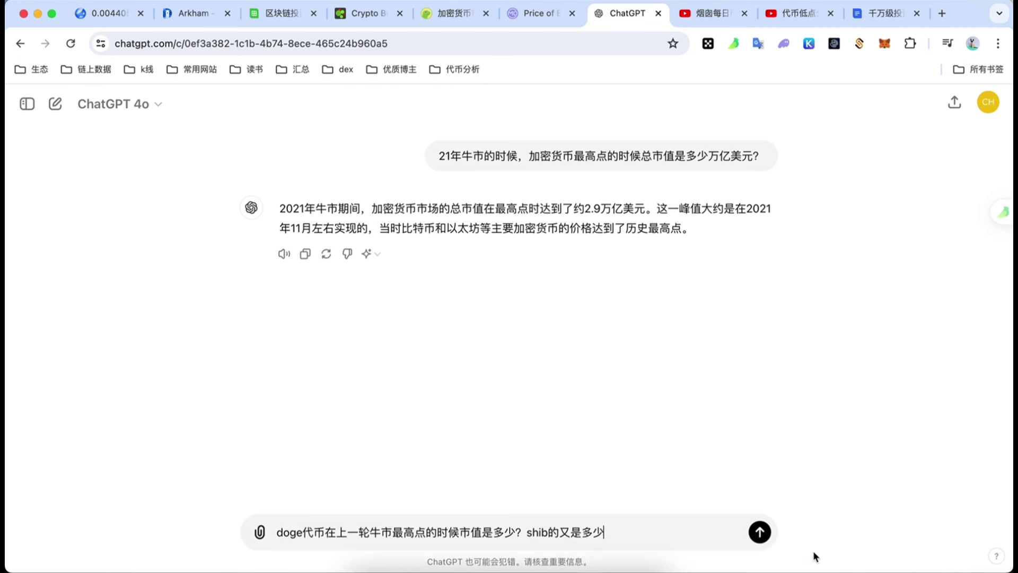
click(759, 531)
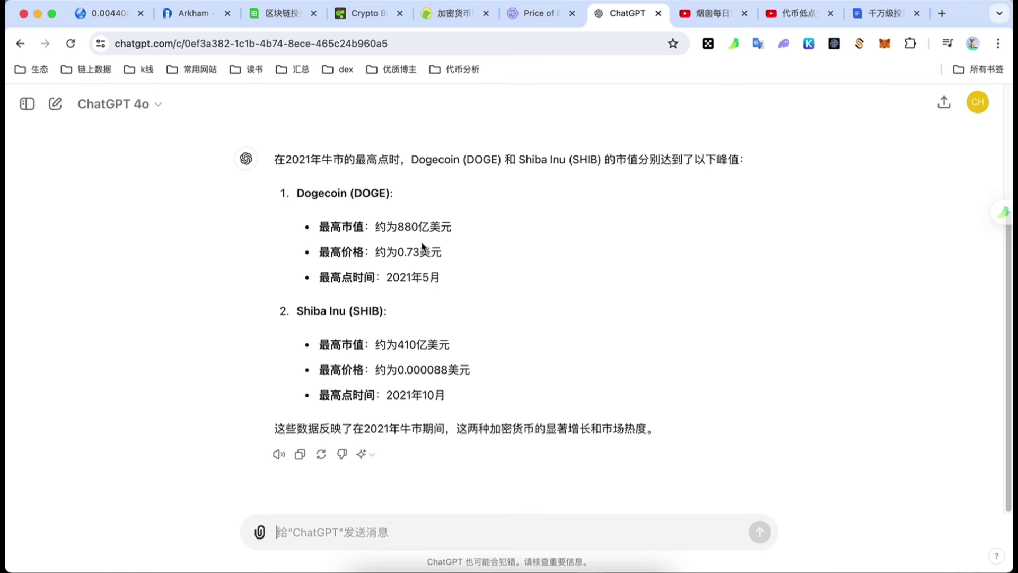
Highlight DOGE's peak market cap in the answer, and in the spreadsheet set pepe's 市值预期 to 200-440-880亿
drag(397, 227, 421, 230)
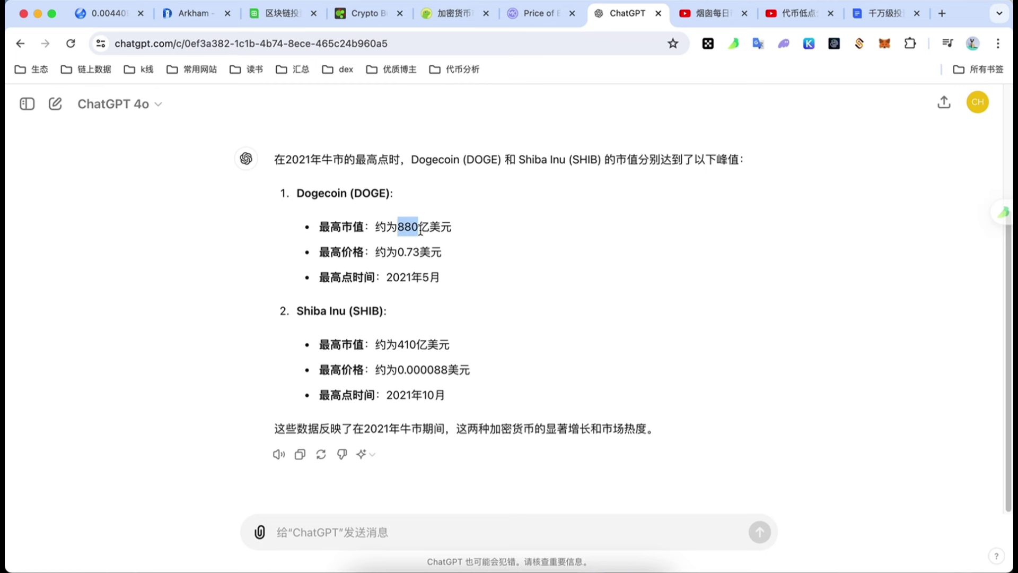
click(409, 342)
click(263, 17)
double_click(231, 392)
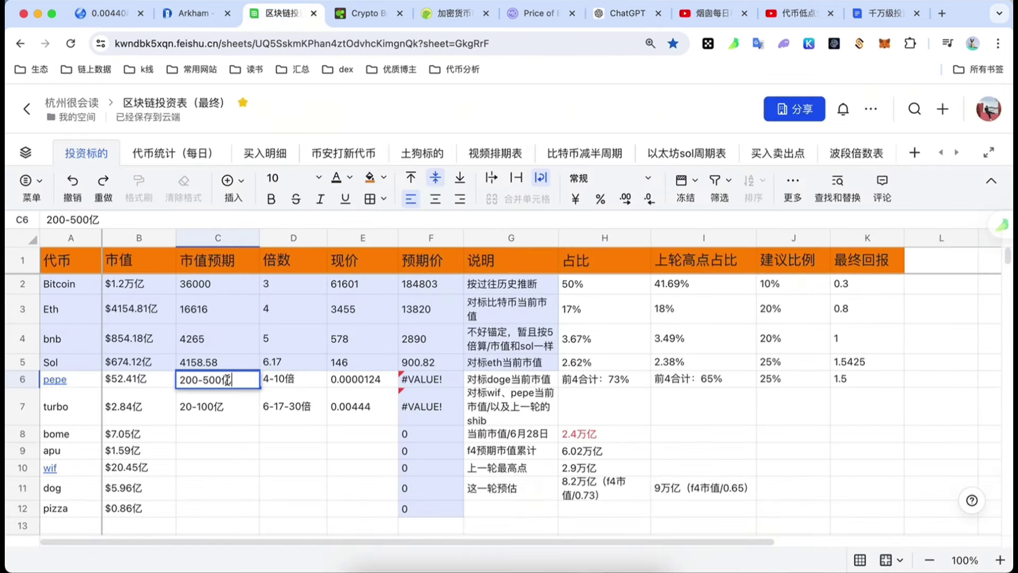
drag(204, 380, 218, 381)
text(440-880)
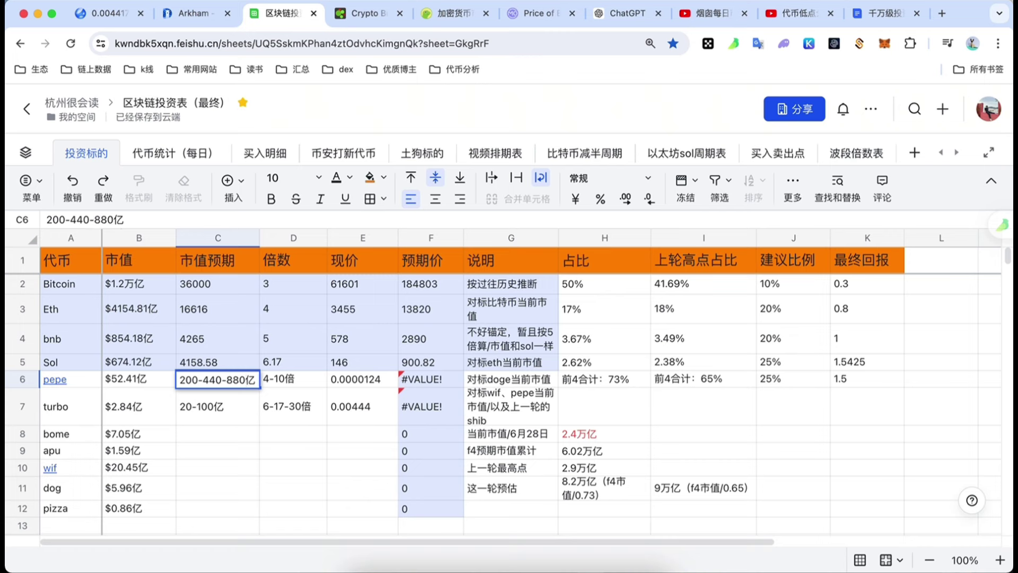
click(253, 486)
click(245, 381)
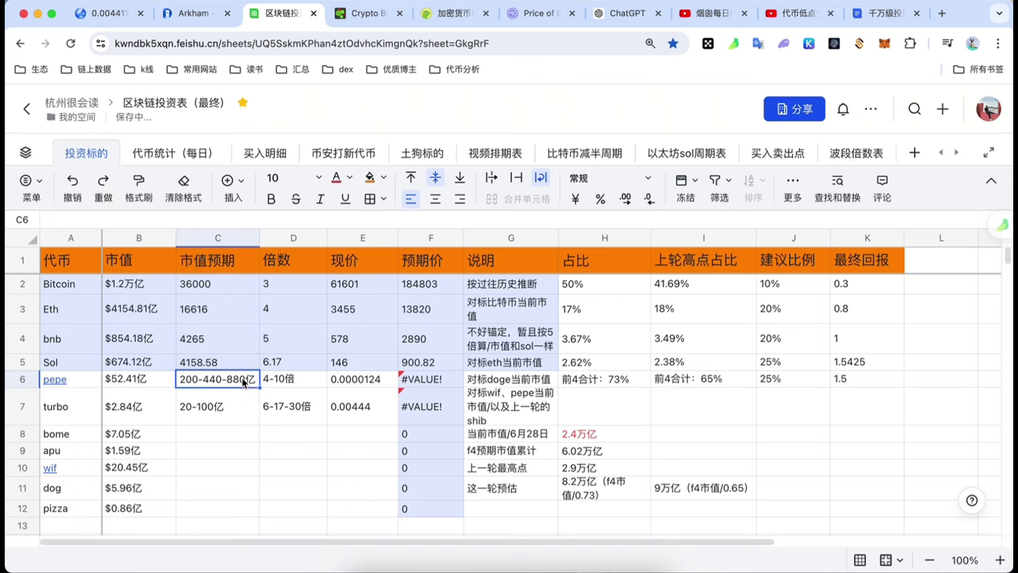
Calculate pepe's multiples as scratch formulas, entering =880/52 in cell C8 and =440/52 in cell C9
double_click(237, 435)
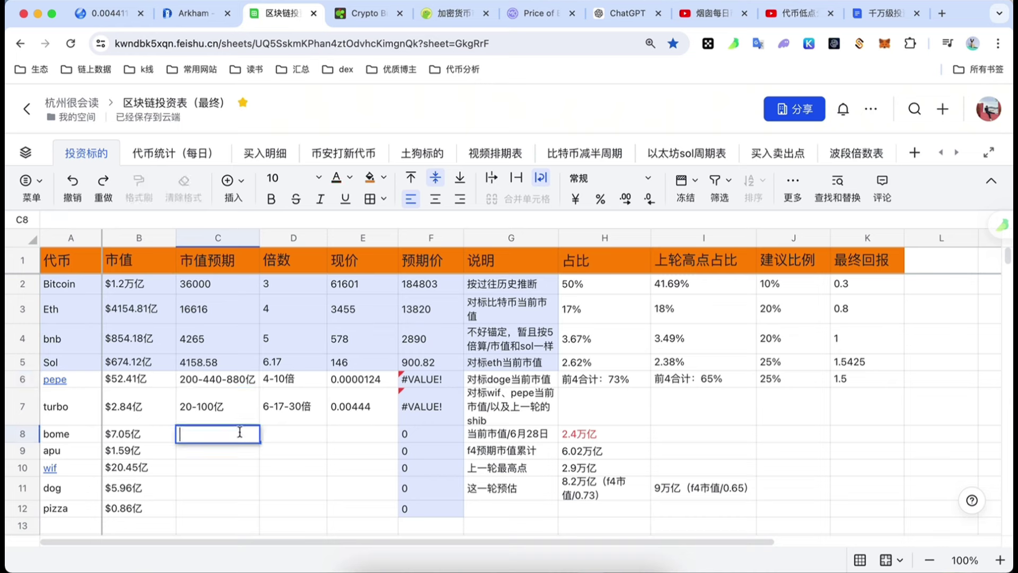
text(=880/52)
key(Return)
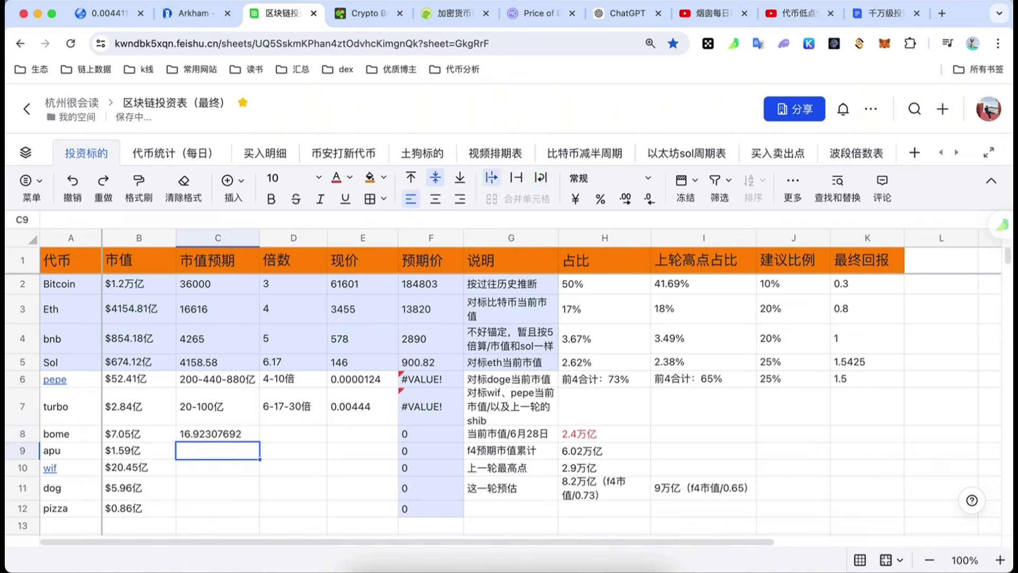
text(=44)
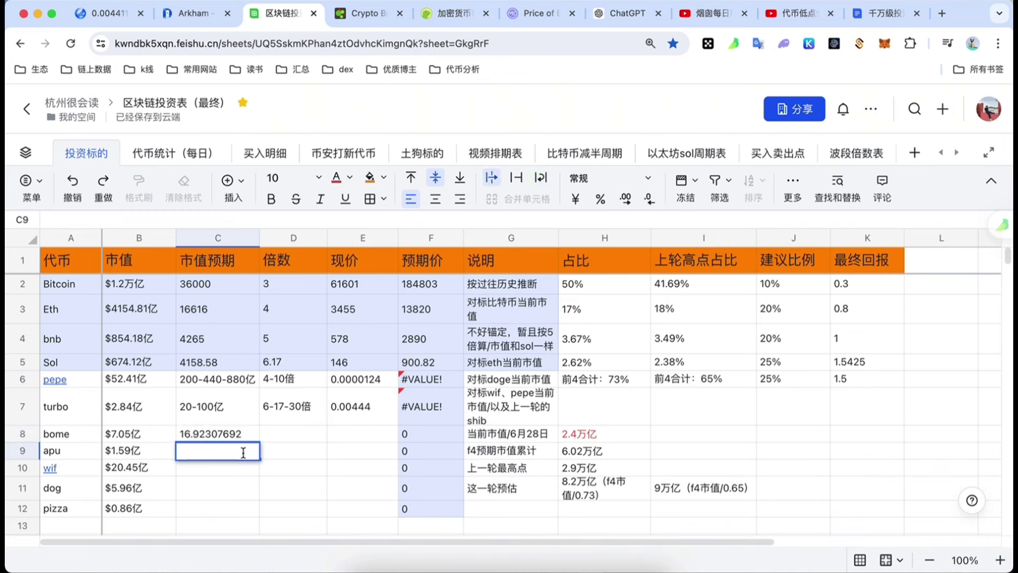
text(0/52)
key(Return)
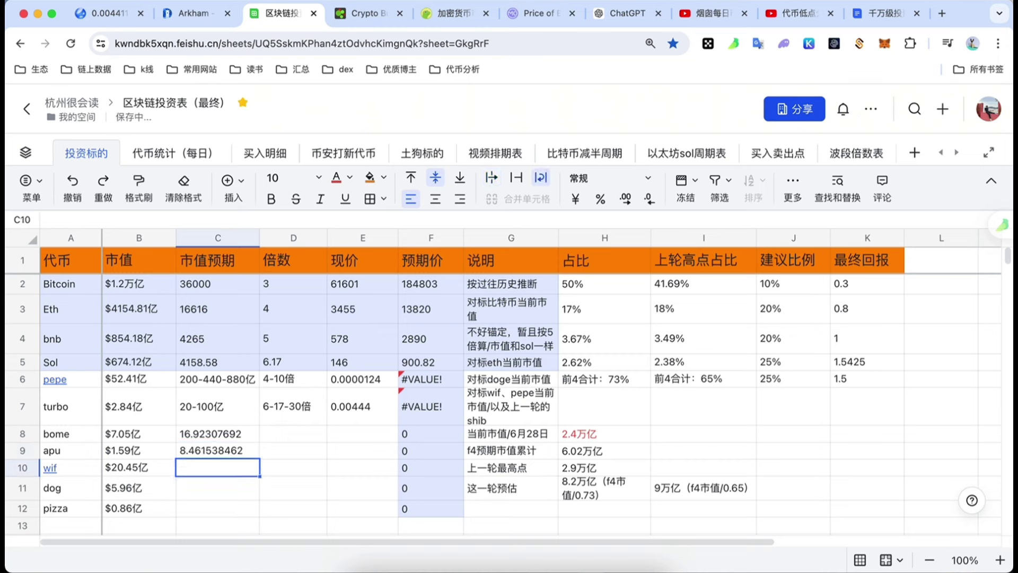
Set pepe's 市值预期 to 300-440-880亿 and enter the scratch formula =300/52 in cell C10
double_click(185, 377)
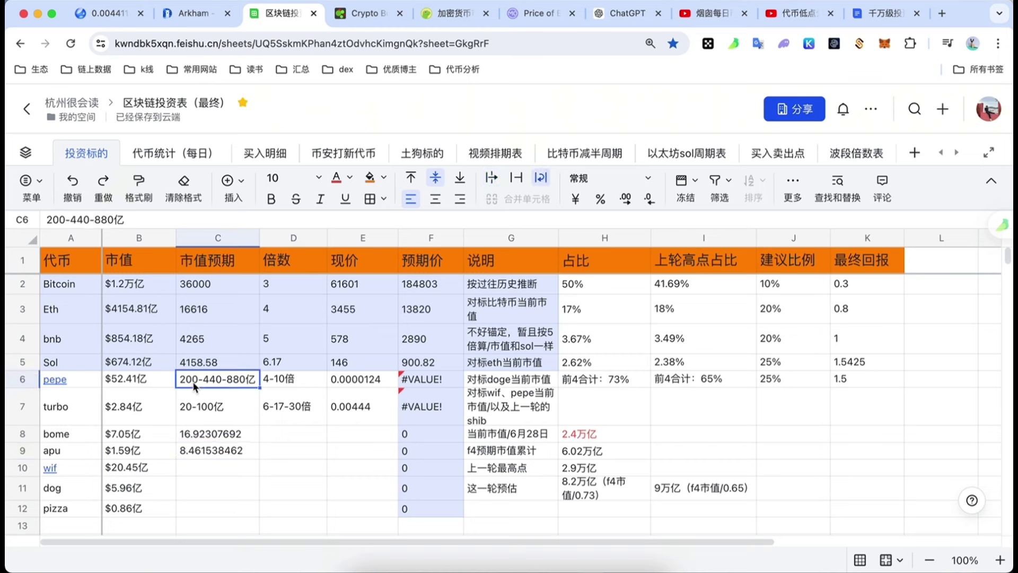
key(BackSpace)
text(3)
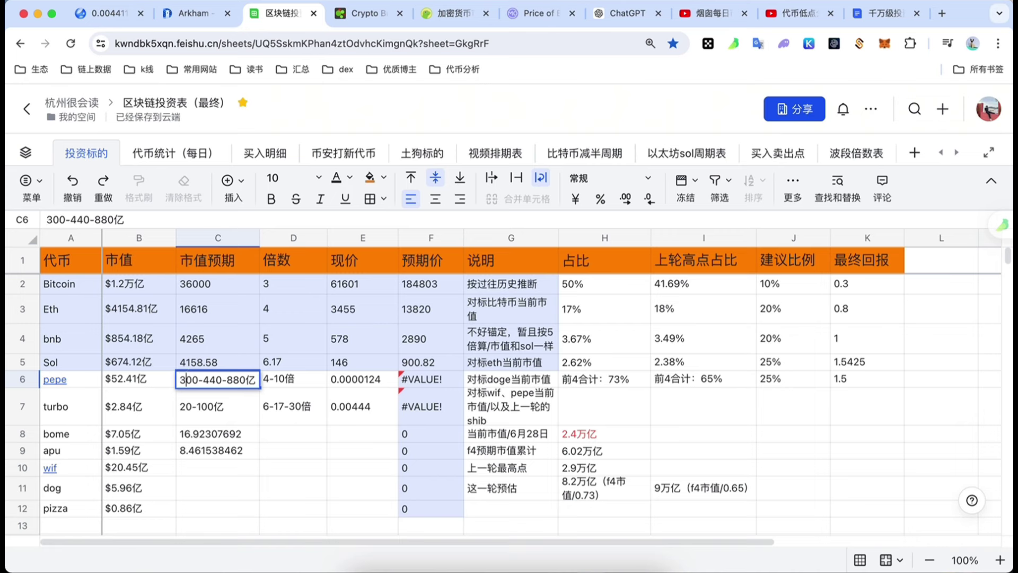
click(198, 463)
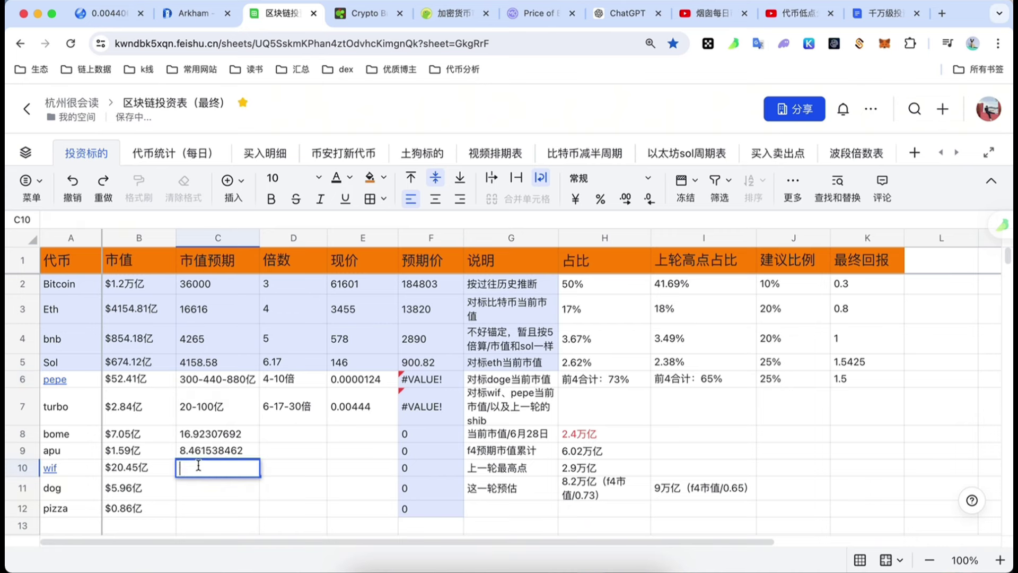
text(=300/52)
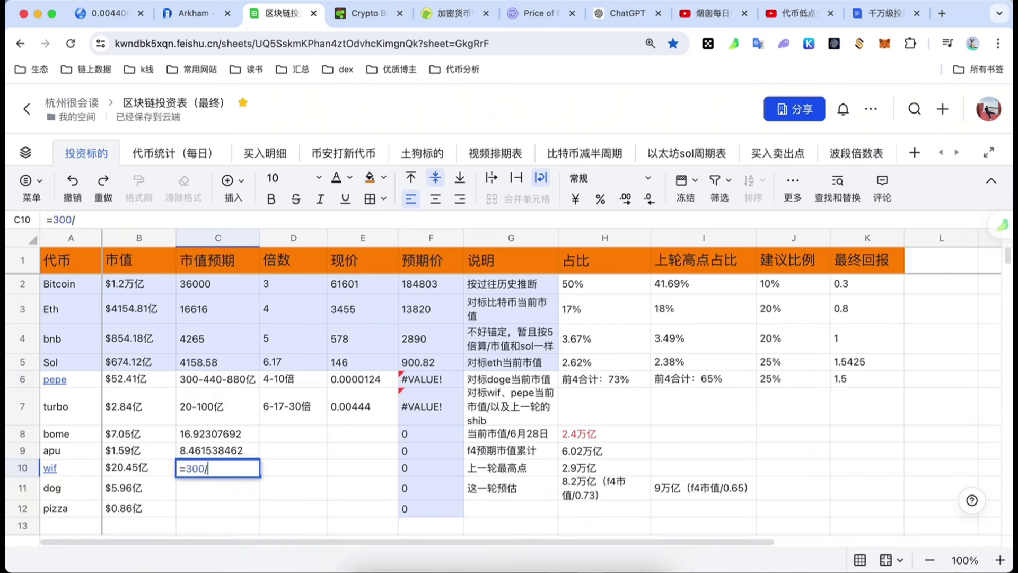
key(Return)
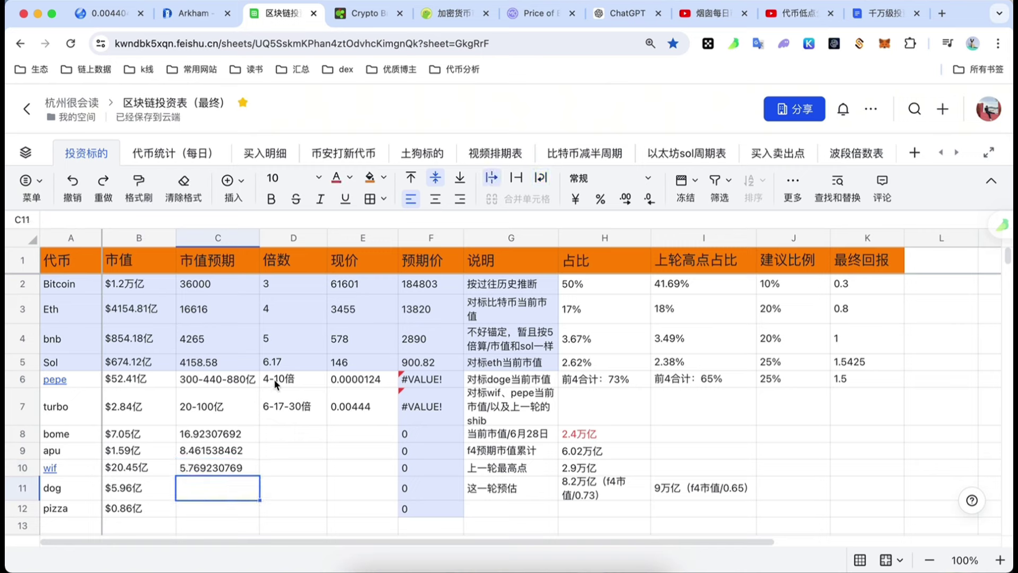
Set pepe's 倍数 to 5-16倍
click(275, 377)
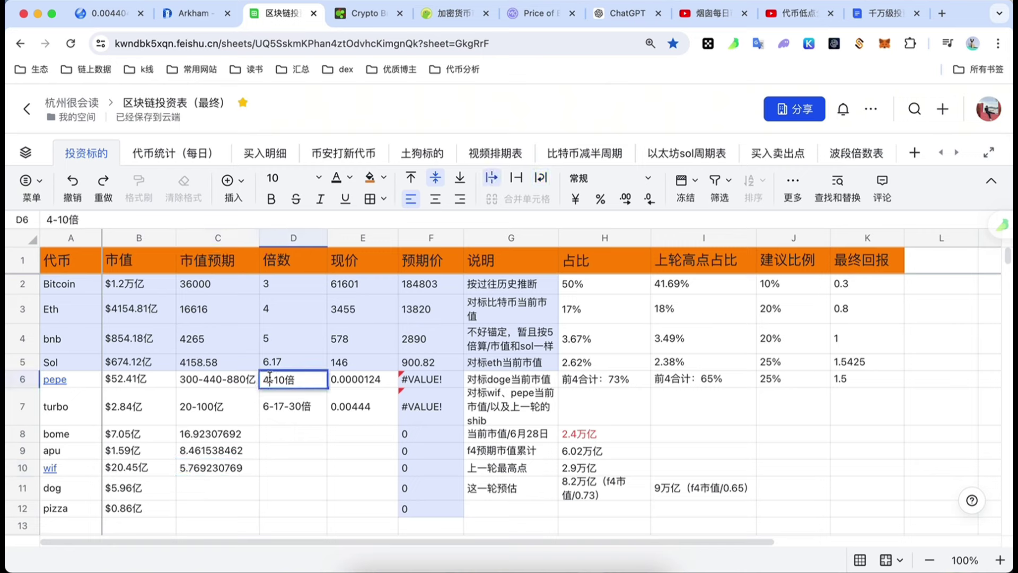
key(BackSpace)
text(5)
key(Right)
key(Right)
key(Right)
key(BackSpace)
text(6)
key(Return)
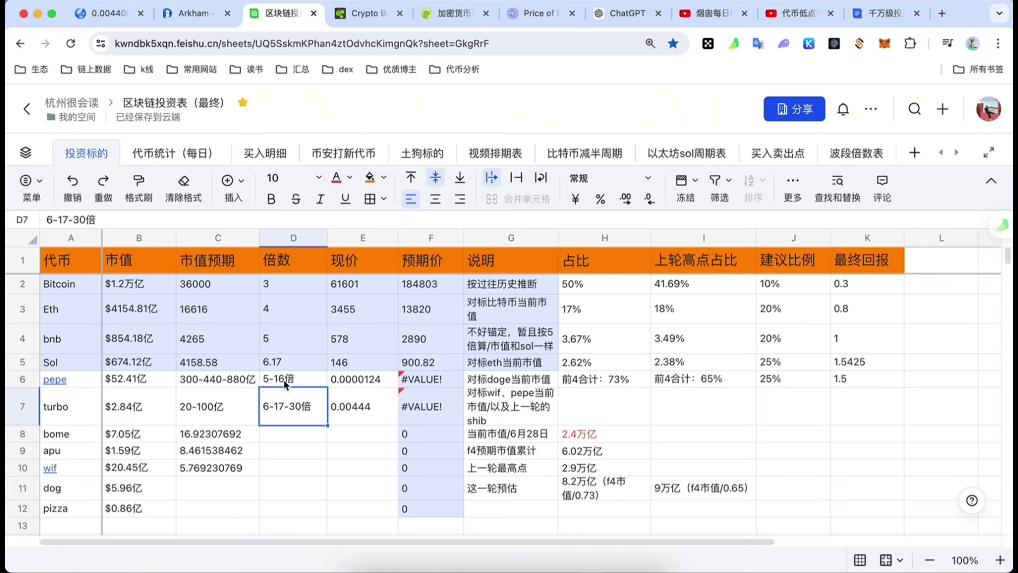
Clear the scratch calculations from cells C8 to C10 in the 市值预期 column
drag(226, 436, 234, 466)
key(Delete)
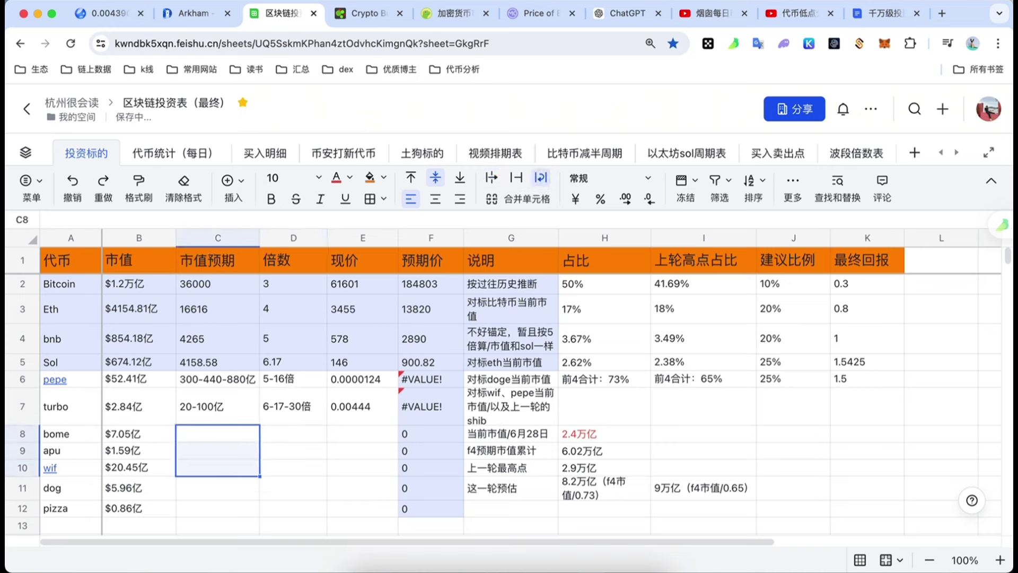
click(275, 379)
click(293, 488)
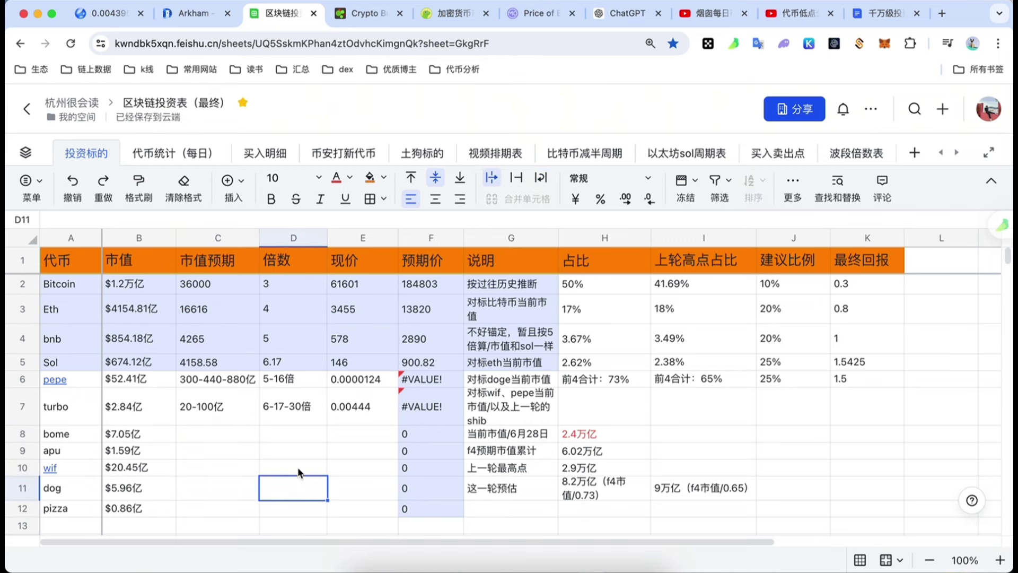
Review the 市值, 市值预期 and 倍数 entries for pepe and turbo, comparing them with the neighbouring coins
click(282, 379)
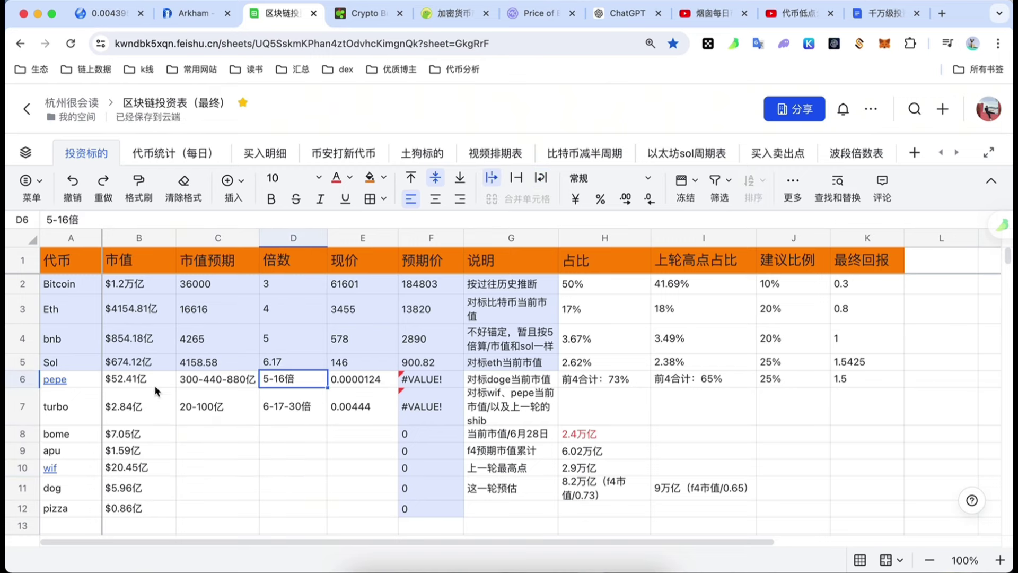
click(186, 342)
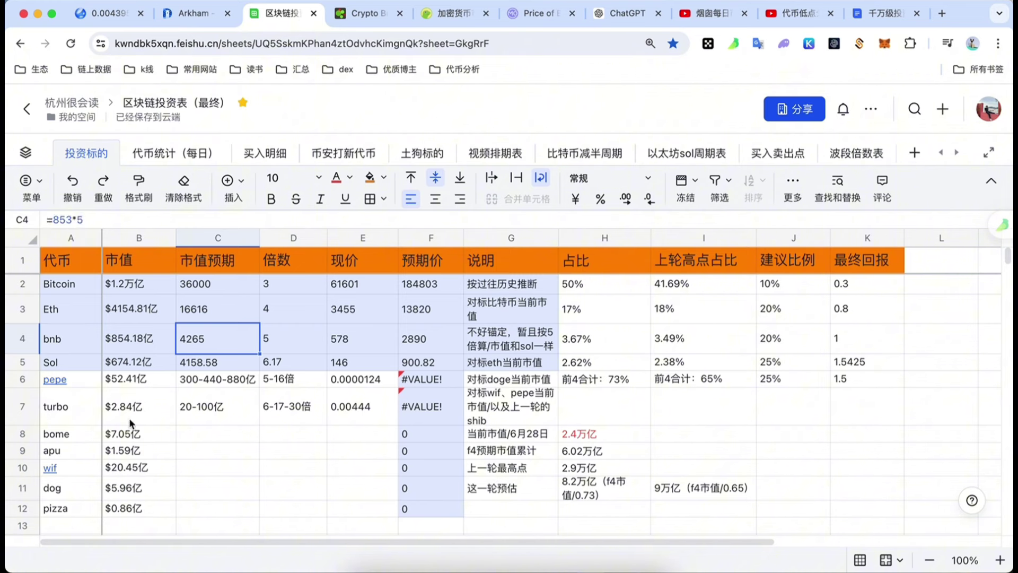
click(89, 413)
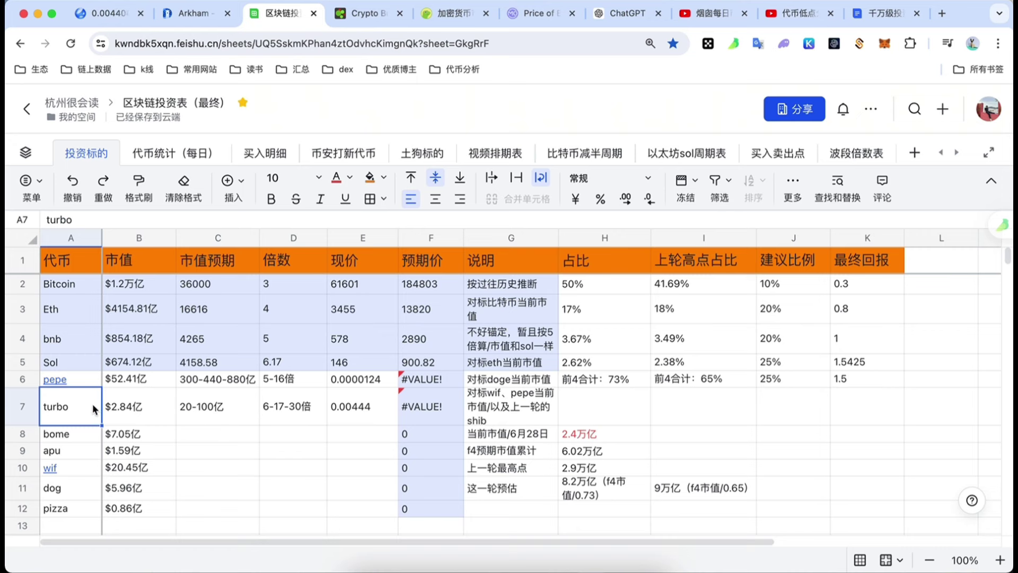
click(91, 434)
click(80, 383)
click(85, 422)
click(182, 438)
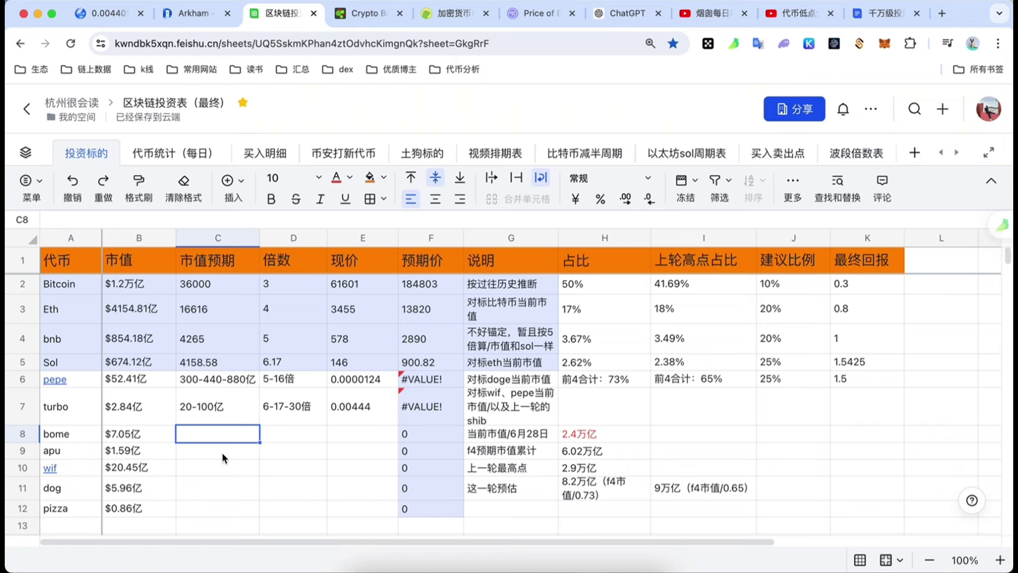
click(128, 383)
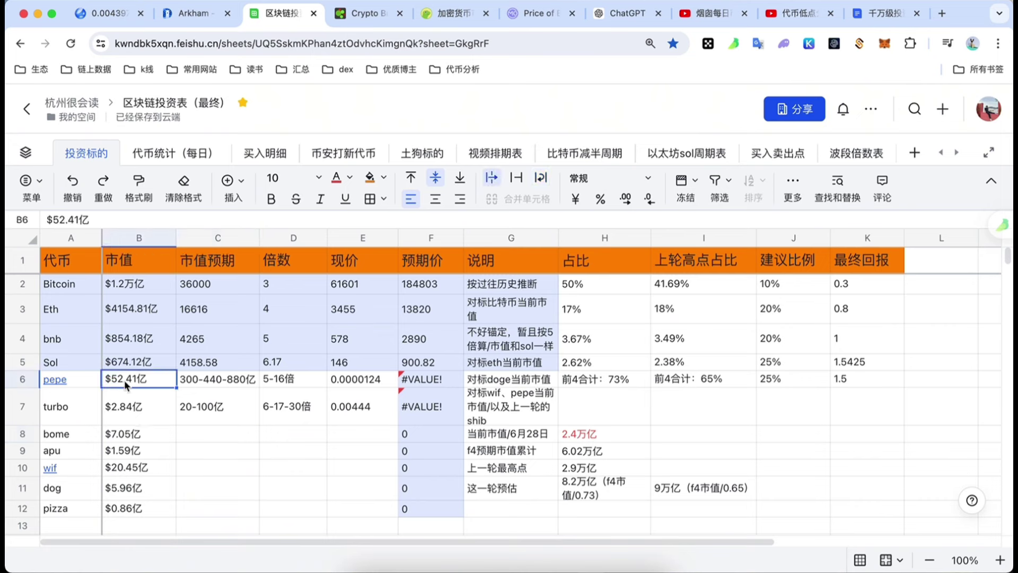
click(83, 388)
click(167, 385)
click(186, 382)
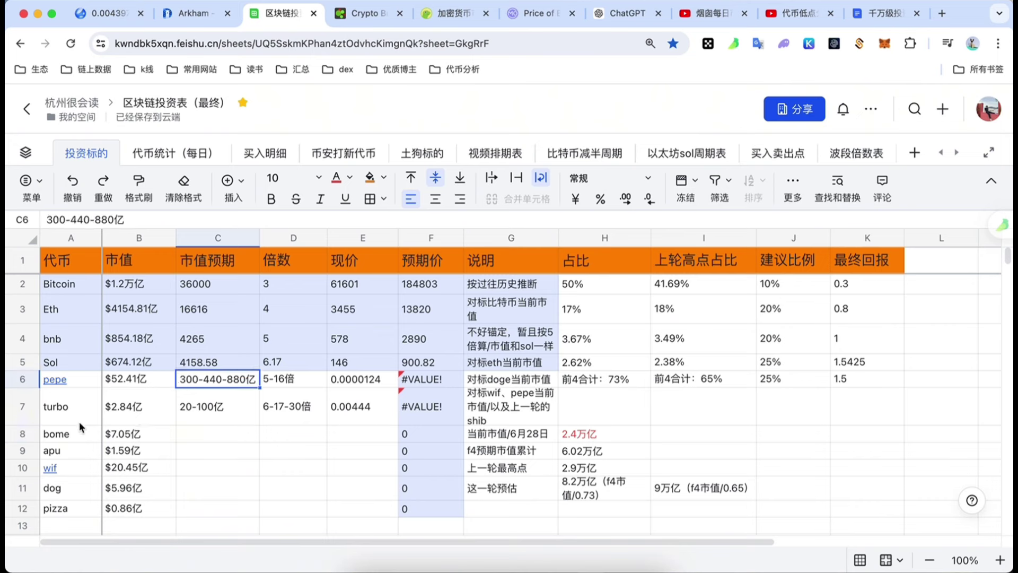
click(211, 406)
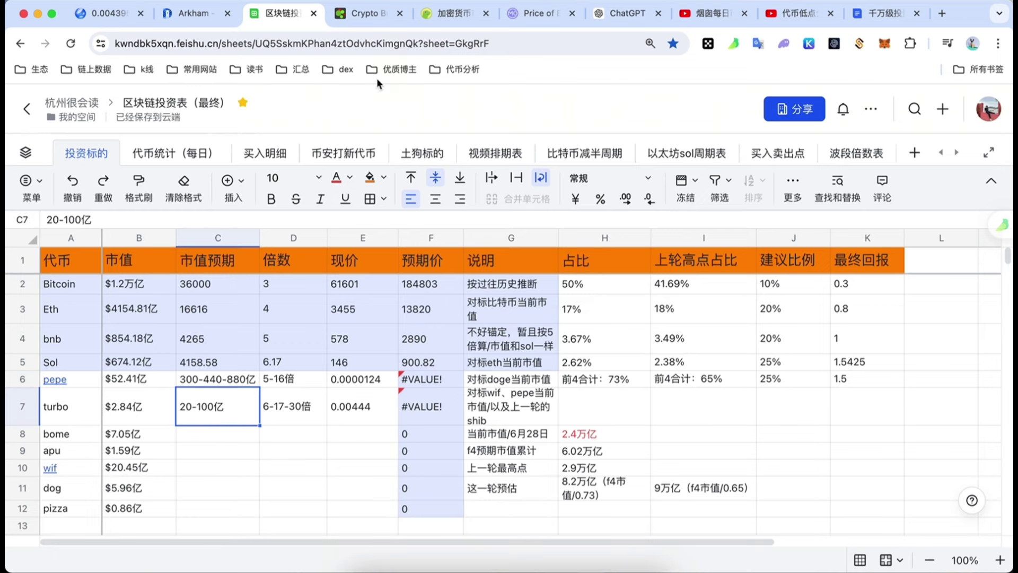
Check shib's 2021 peak market cap in the ChatGPT answer and compare it with turbo's 说明 note in the spreadsheet
click(607, 14)
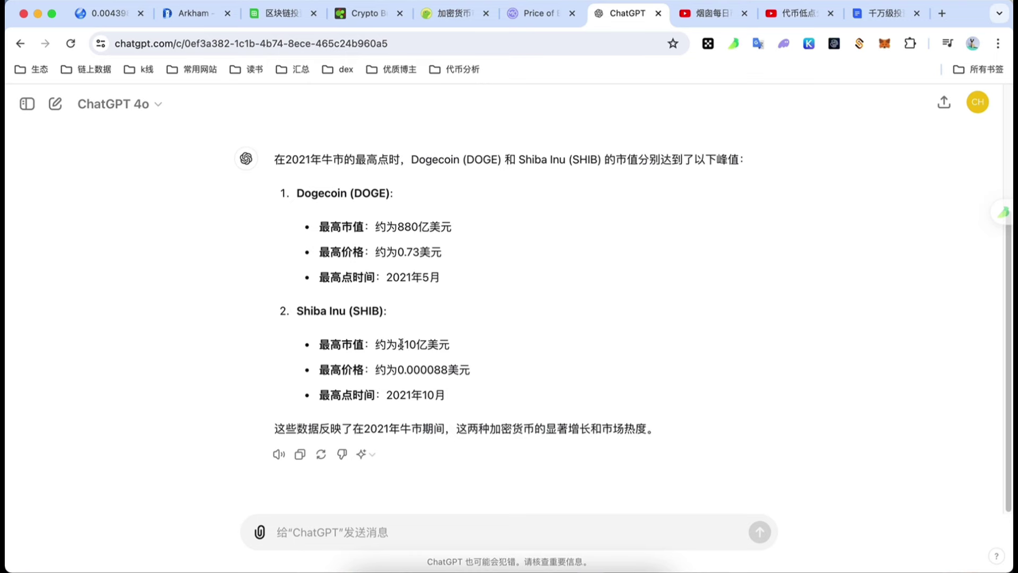
click(277, 16)
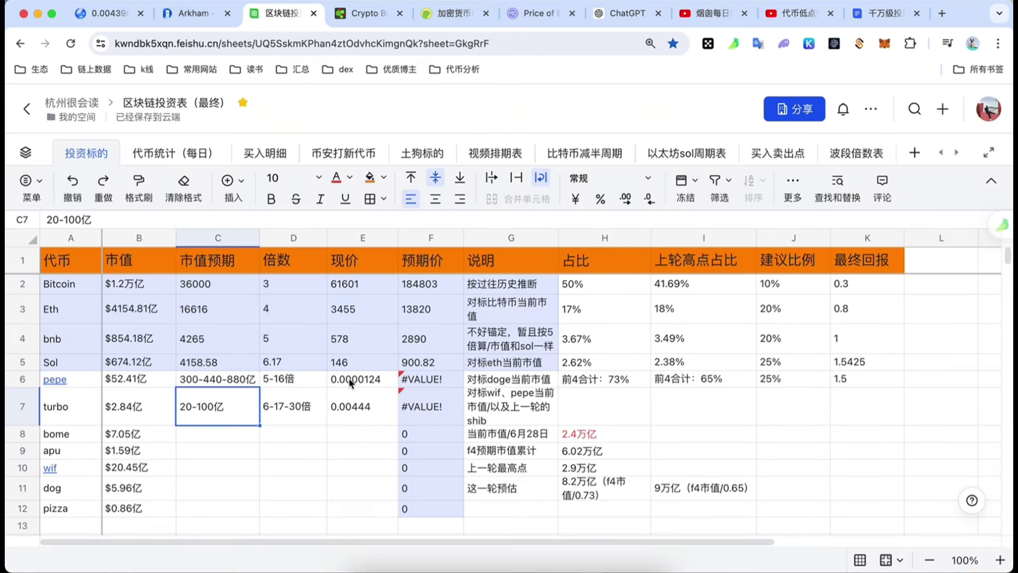
click(519, 422)
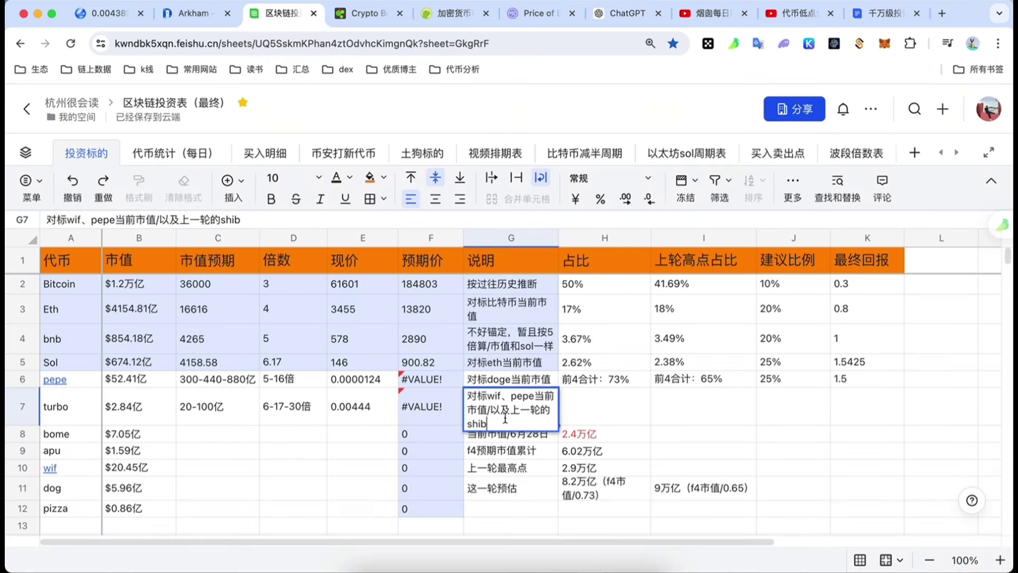
Set turbo's 市值预期 to 20-200亿-410亿
click(225, 414)
double_click(224, 413)
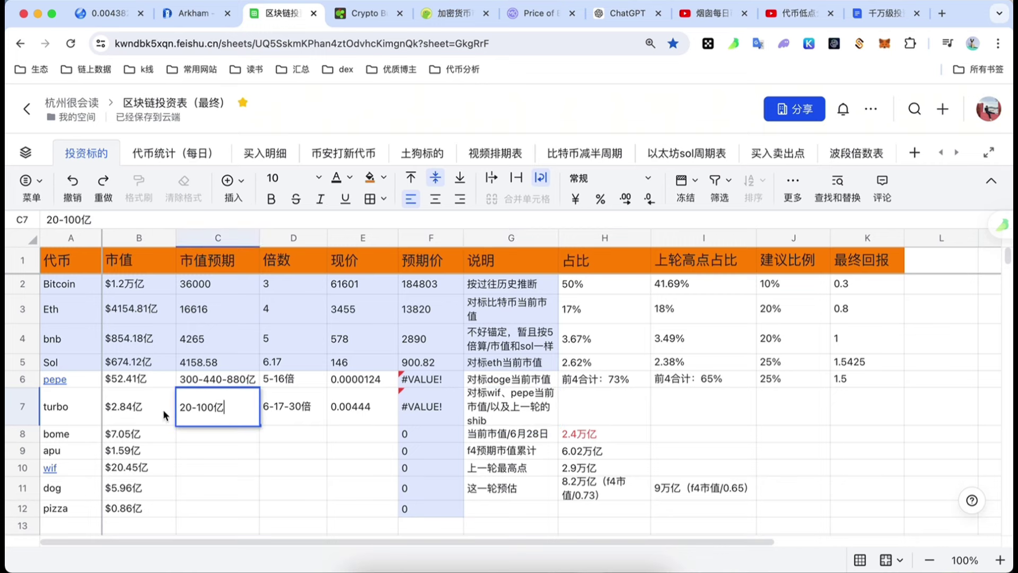
drag(197, 406, 212, 405)
text(410)
key(Left)
key(Left)
key(Left)
text(-)
key(BackSpace)
text(200y)
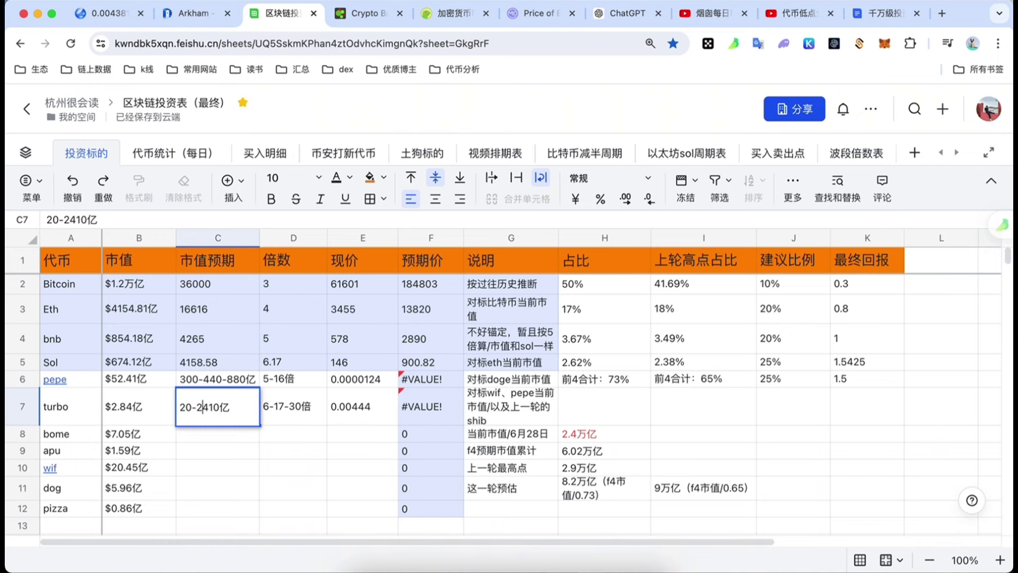
key(space)
text(-)
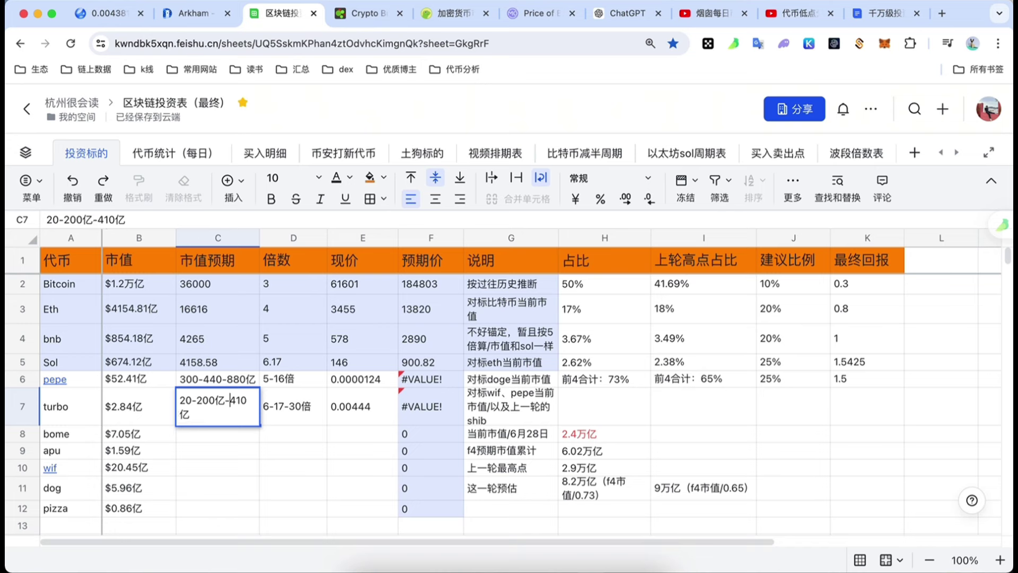
click(252, 477)
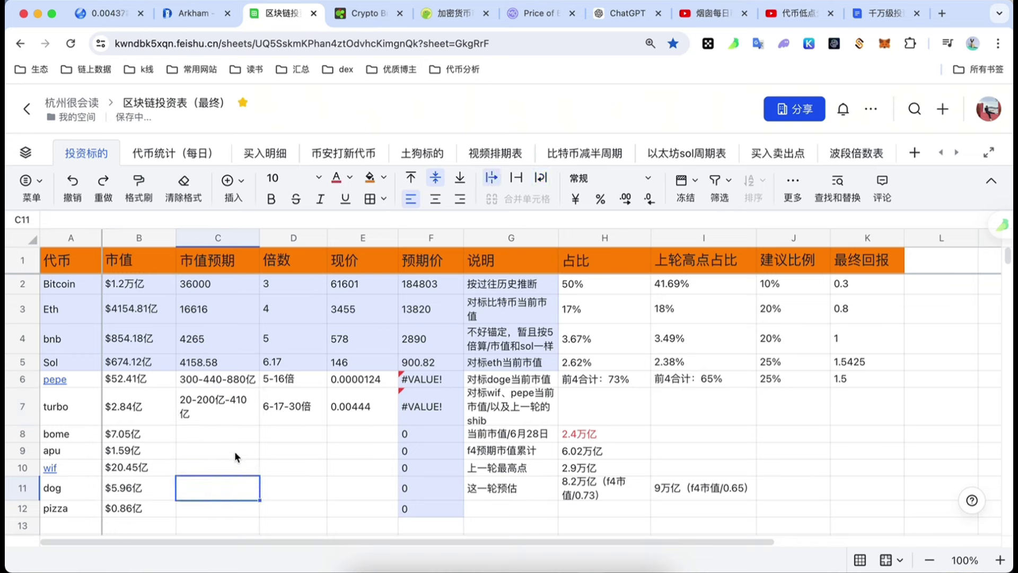
Examine turbo's 市值, 市值预期 and 倍数 against the benchmark coins named in its 说明 note
click(135, 411)
click(214, 409)
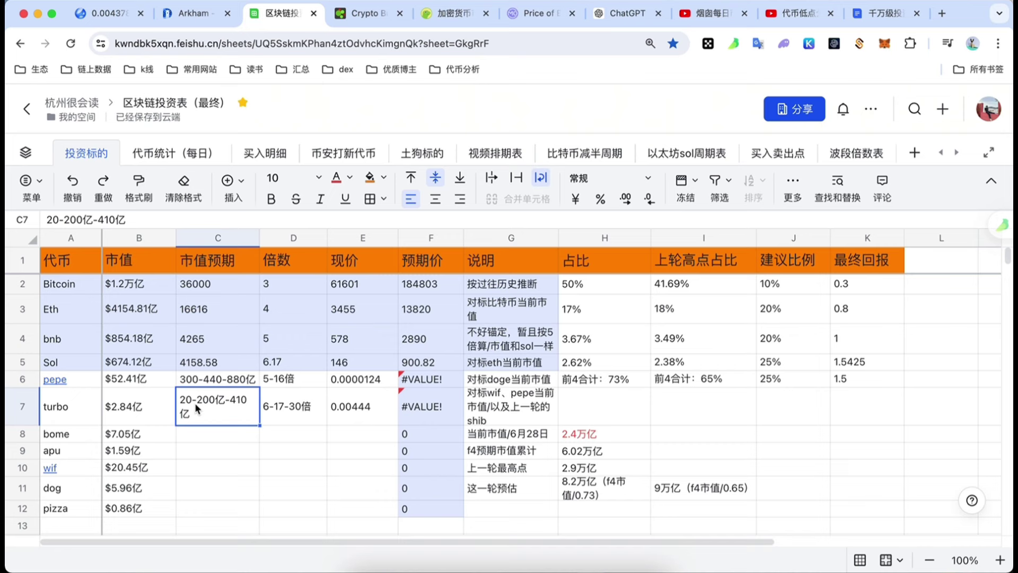
click(491, 412)
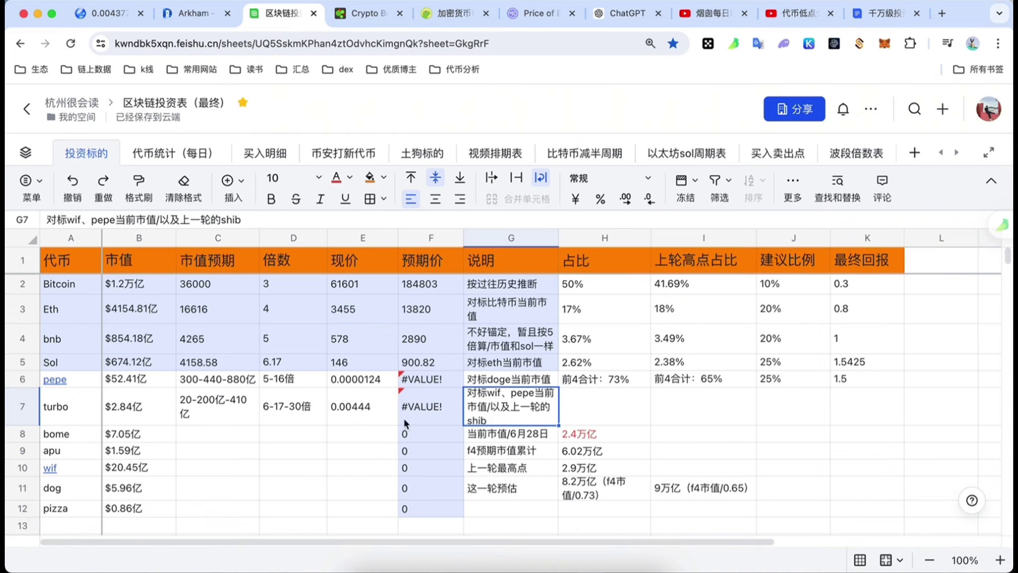
click(212, 412)
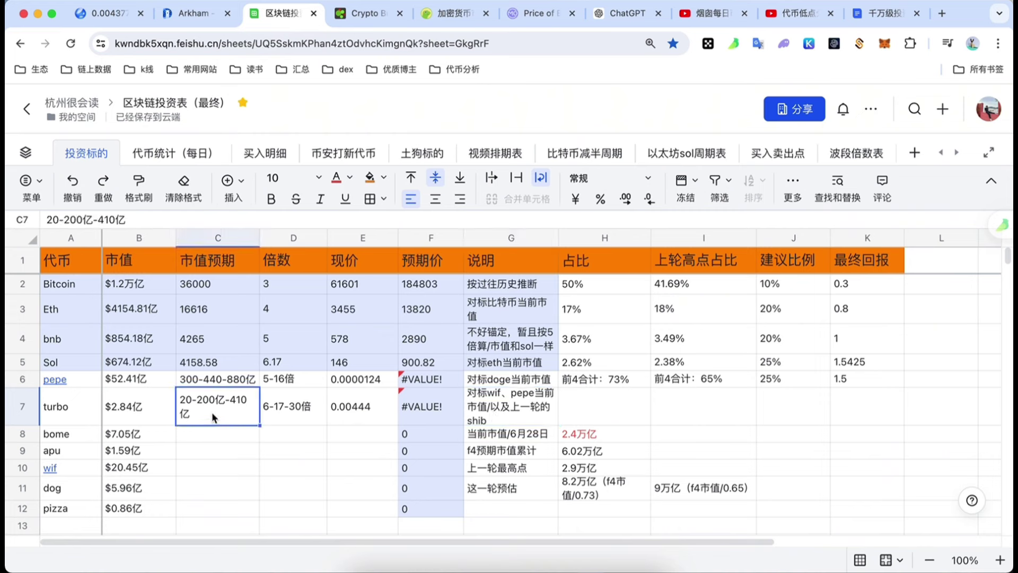
click(278, 410)
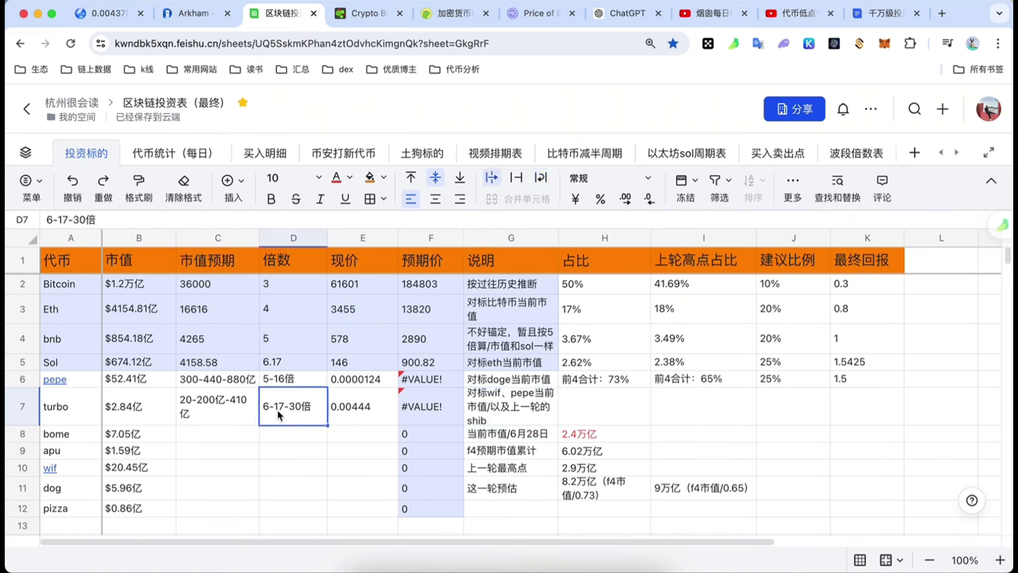
click(512, 411)
click(123, 419)
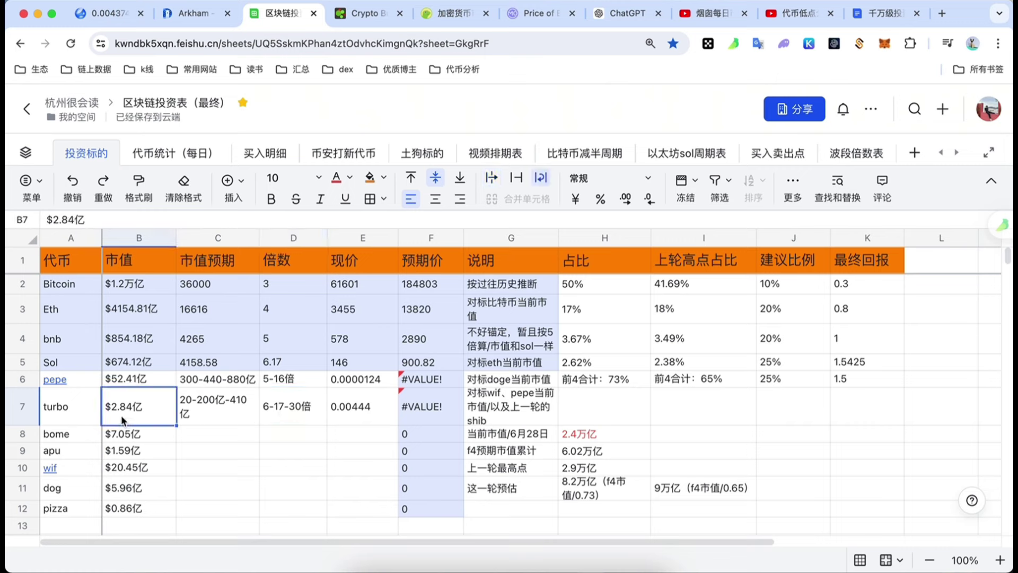
click(30, 409)
Calculate turbo's multiple against pepe's market cap with the scratch formula =52/2.8 in cell C8
click(123, 382)
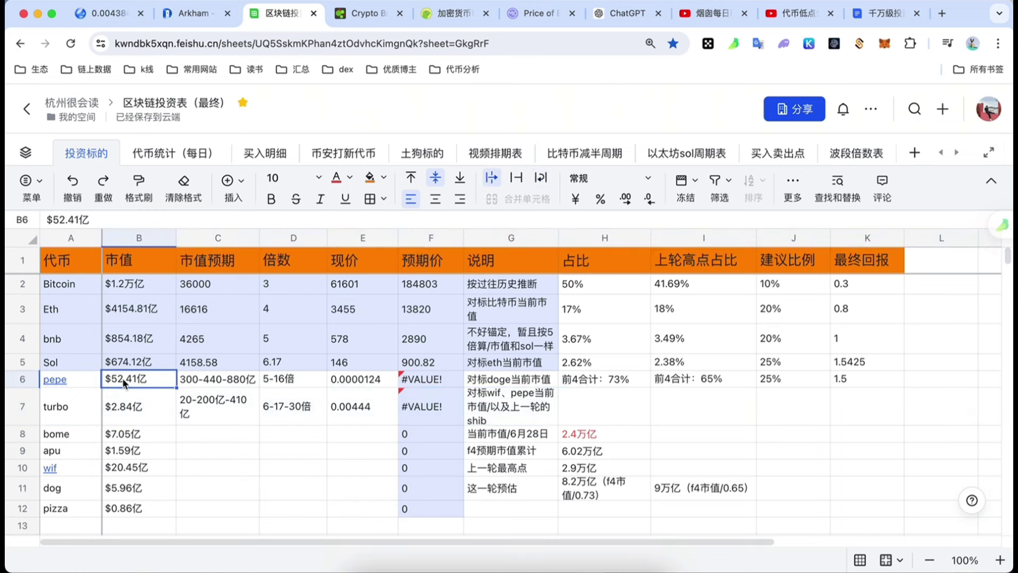
click(131, 409)
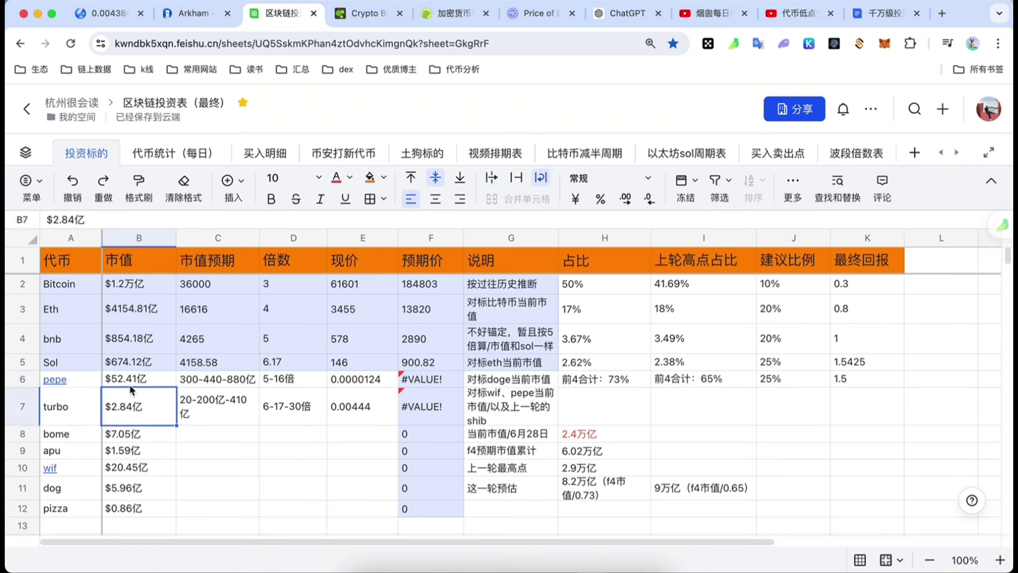
click(211, 435)
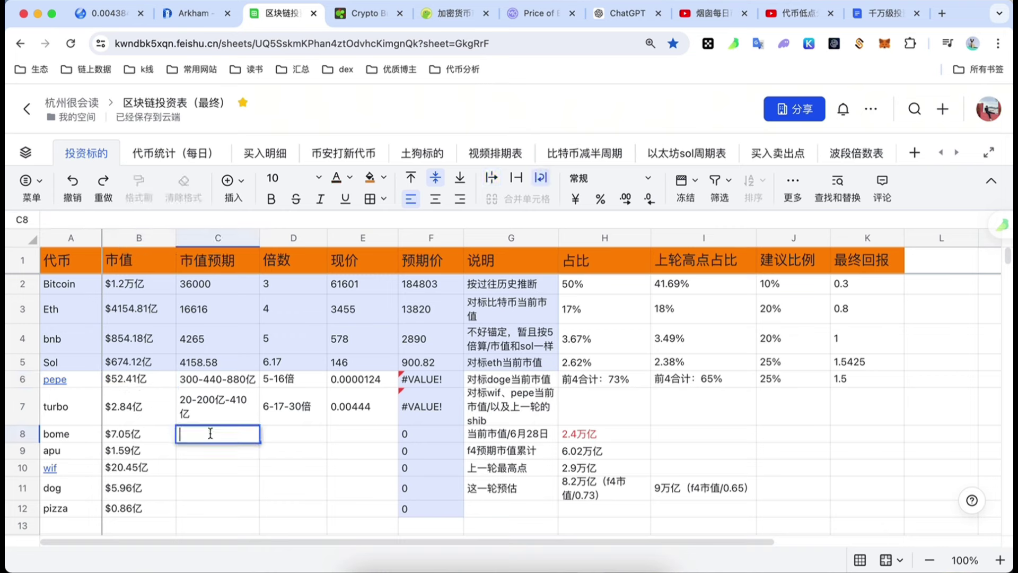
text(=52/2.8)
key(Return)
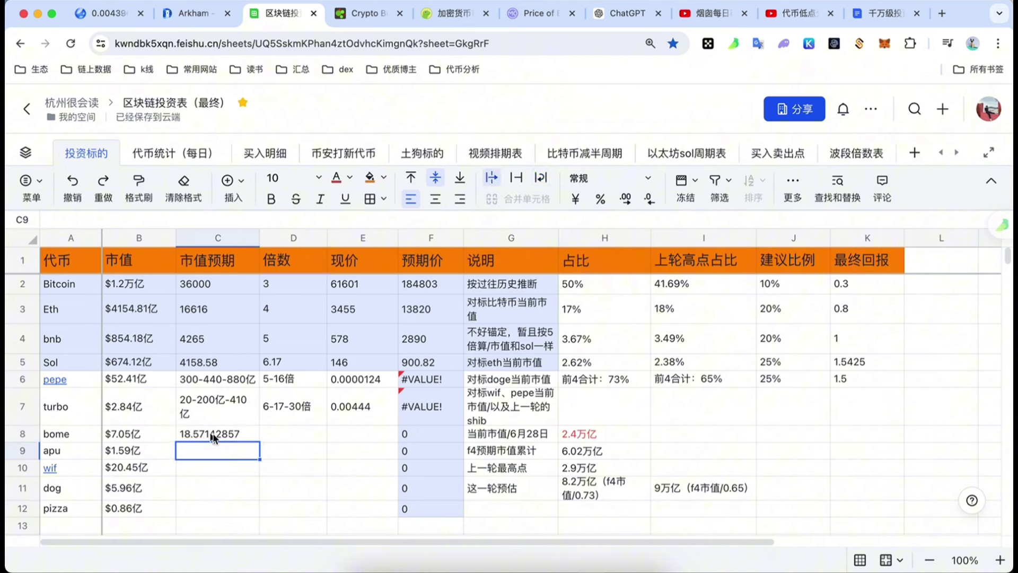
Set turbo's 倍数 to 6-18-30倍
click(289, 409)
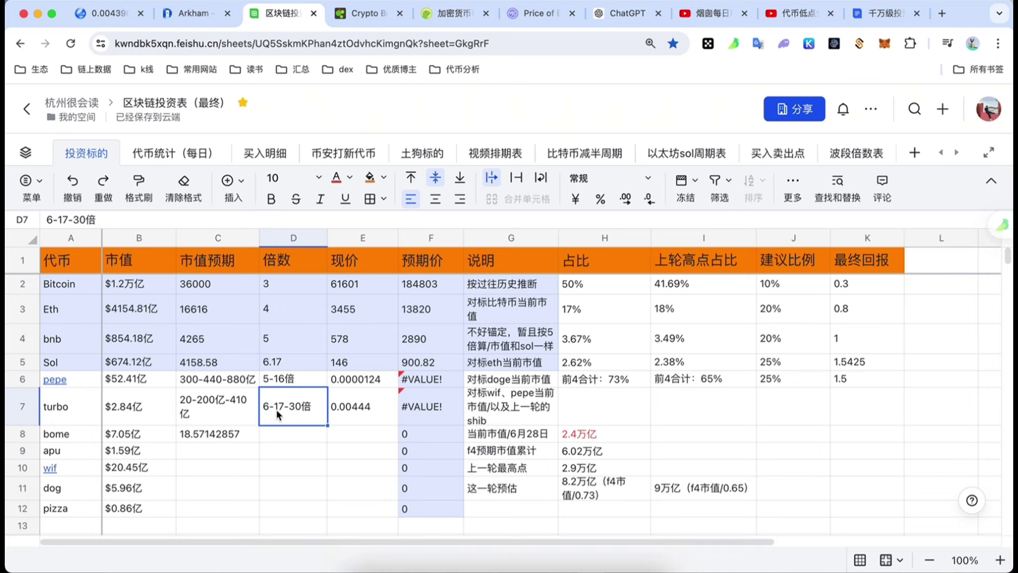
double_click(277, 416)
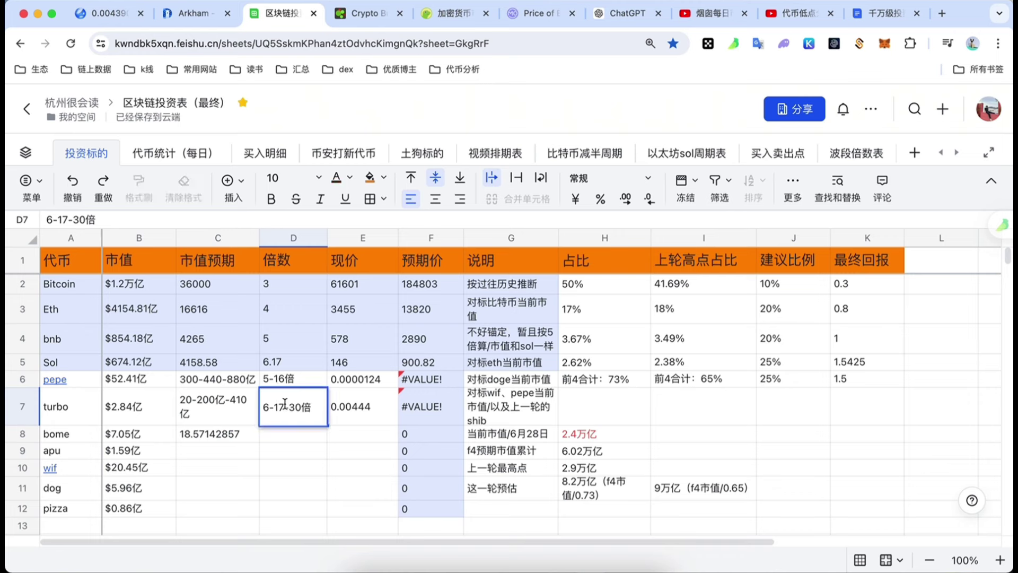
key(BackSpace)
text(8)
key(Return)
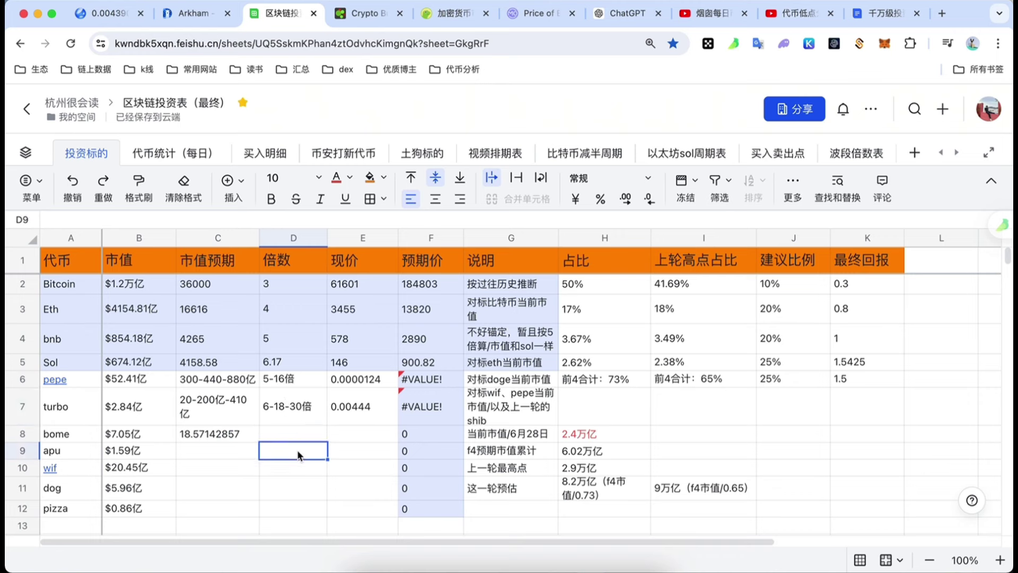
Replace the scratch formula in cell C8 with =210/2.8 for turbo's higher market cap target
click(510, 409)
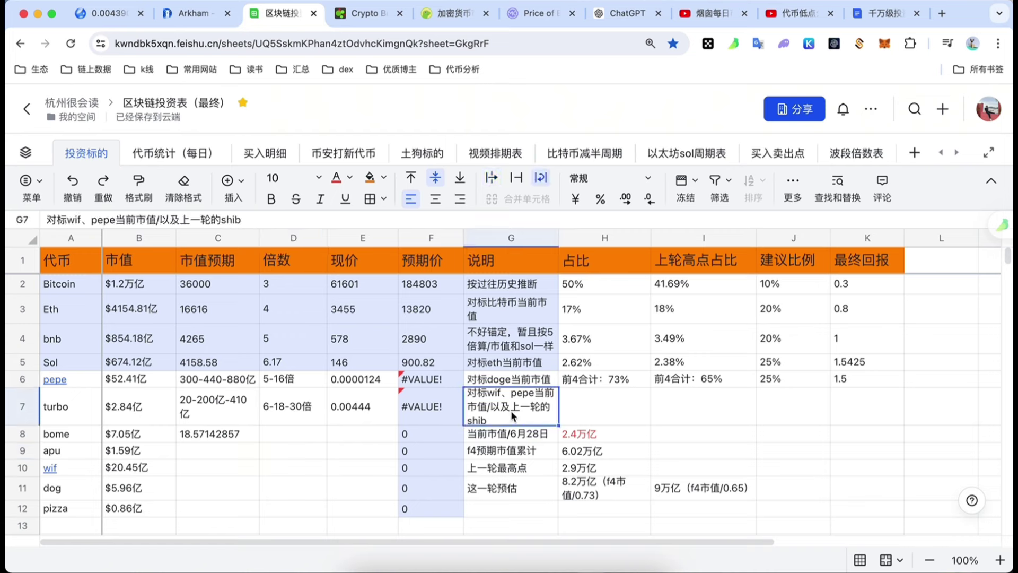
double_click(246, 435)
drag(216, 435, 186, 438)
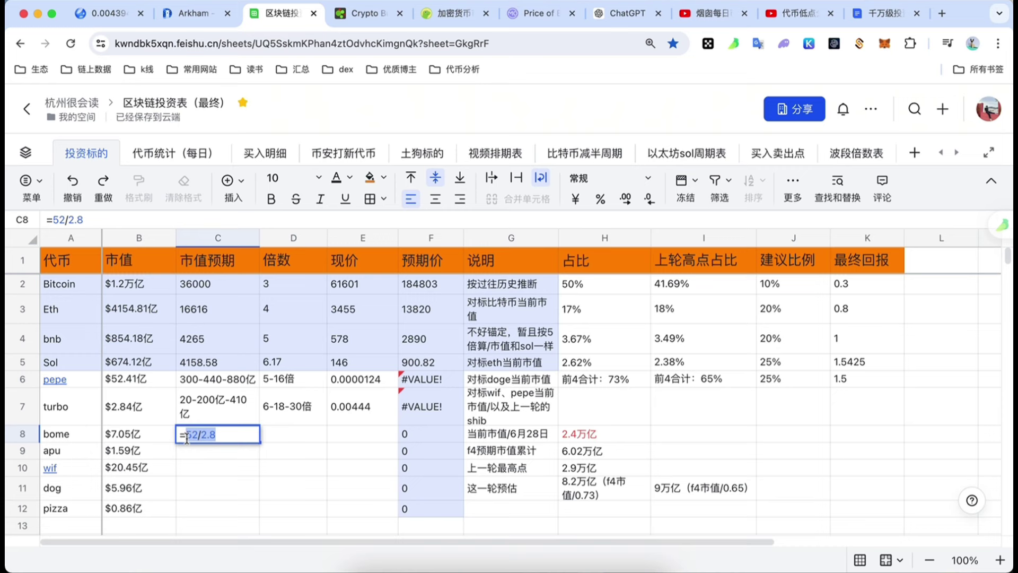
text(210)
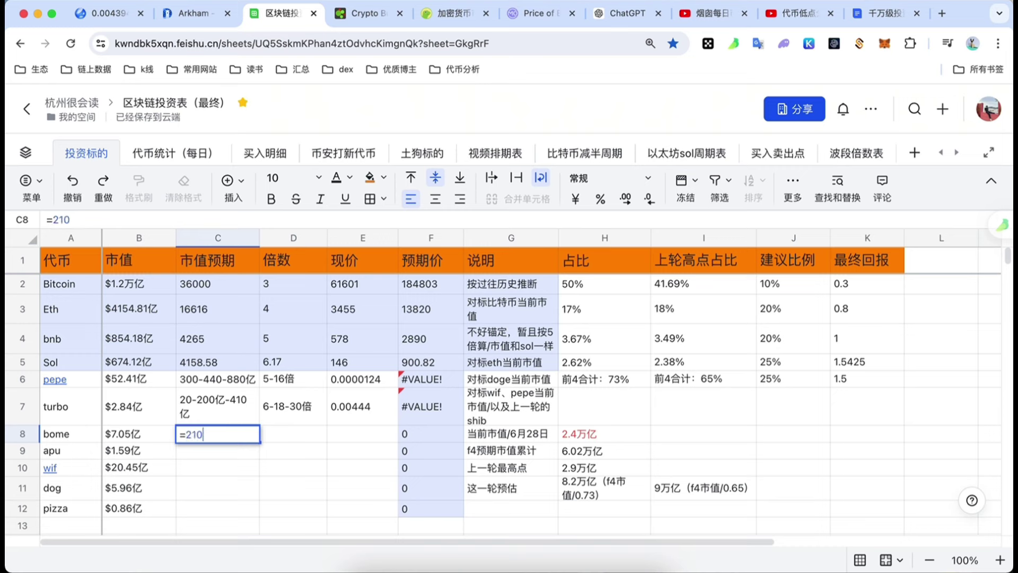
text(/2.8)
key(Return)
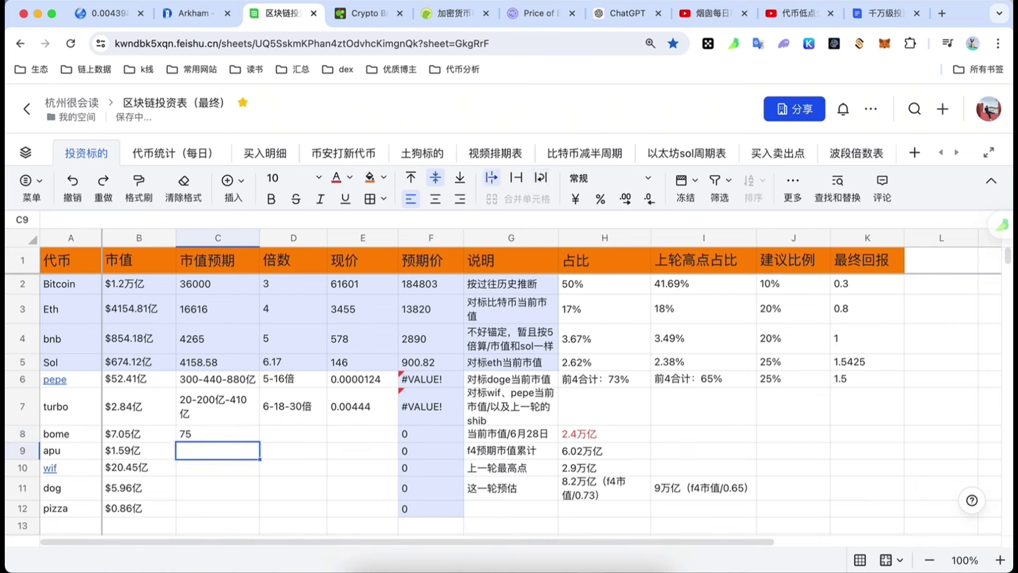
Change the last multiple in turbo's 倍数 to 75, making it 6-18-75倍
double_click(308, 416)
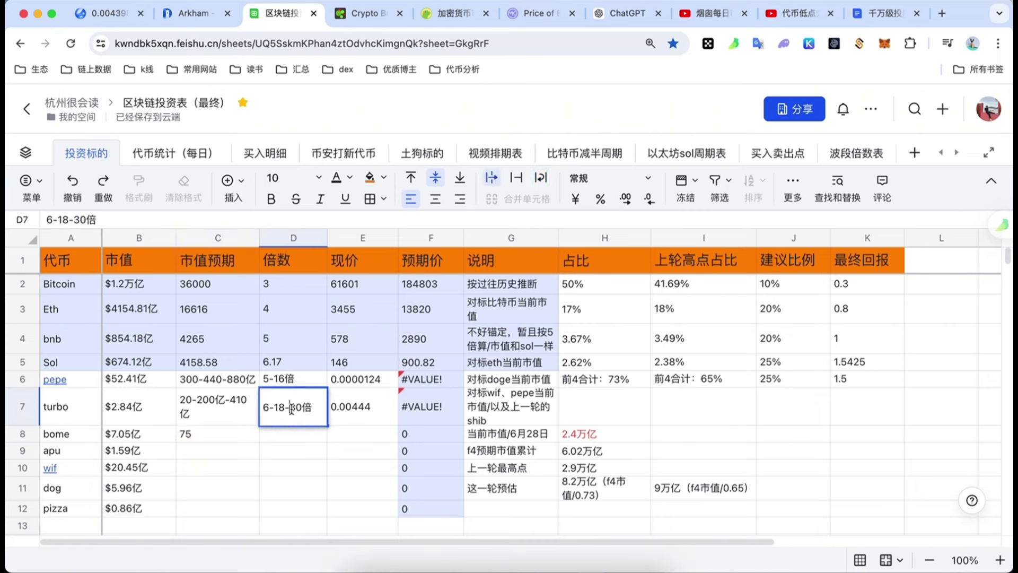
drag(291, 408, 302, 409)
text(75)
click(296, 458)
Clear cell C8 and enter the scratch formula =410/2.8 for turbo's multiple at shib's peak market cap
click(212, 436)
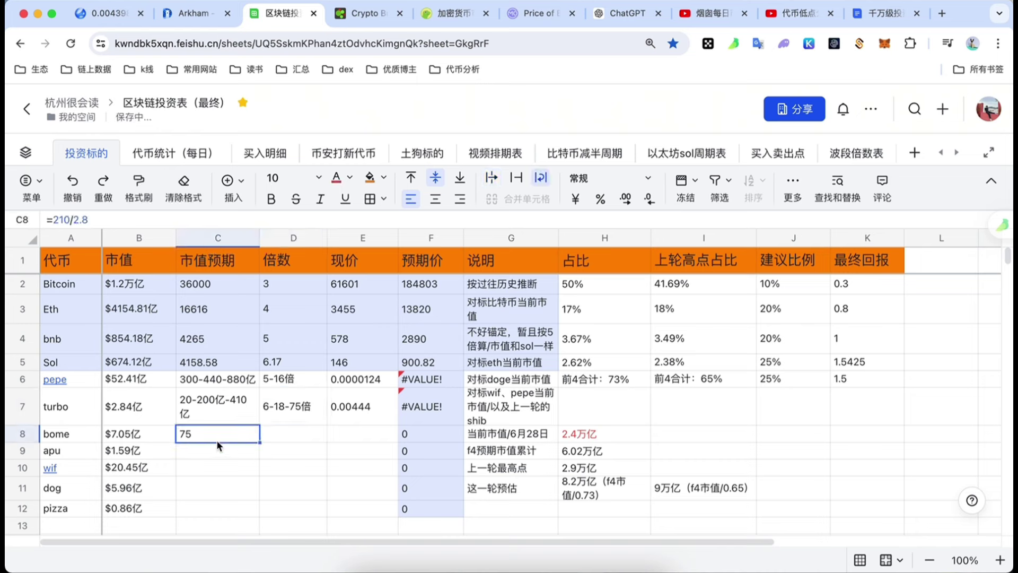
key(BackSpace)
double_click(212, 436)
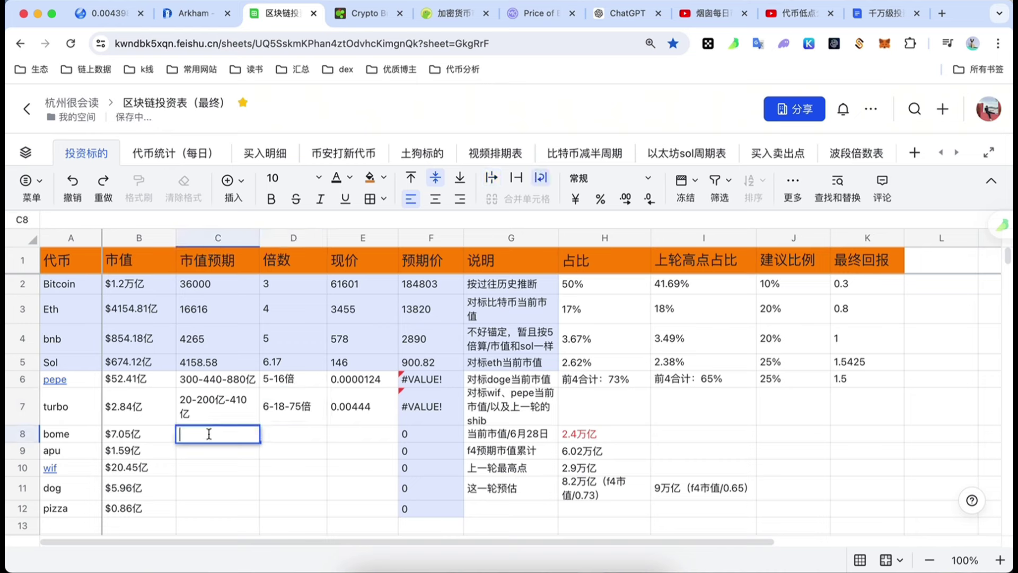
text(=410)
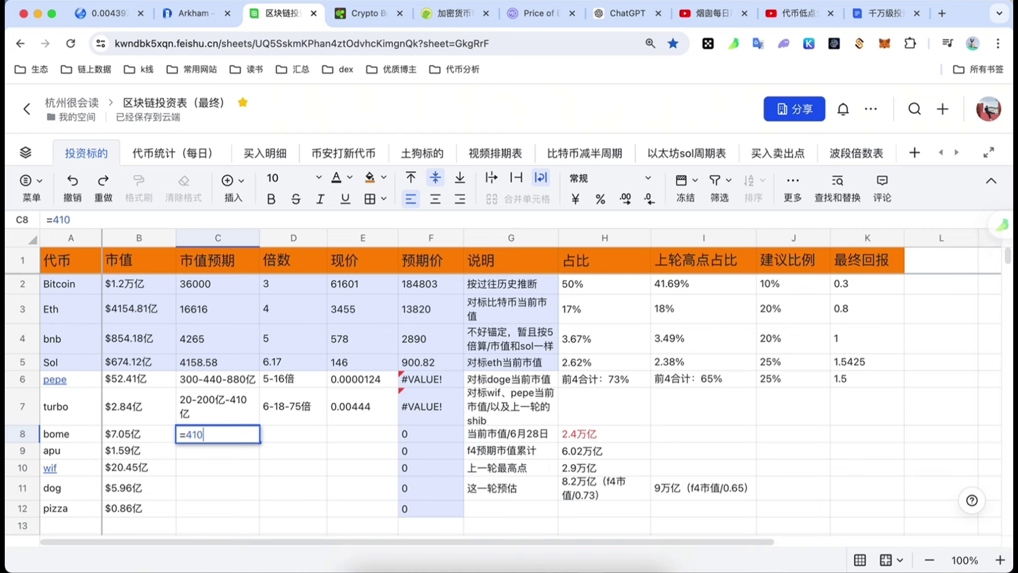
text(/2.8)
key(Return)
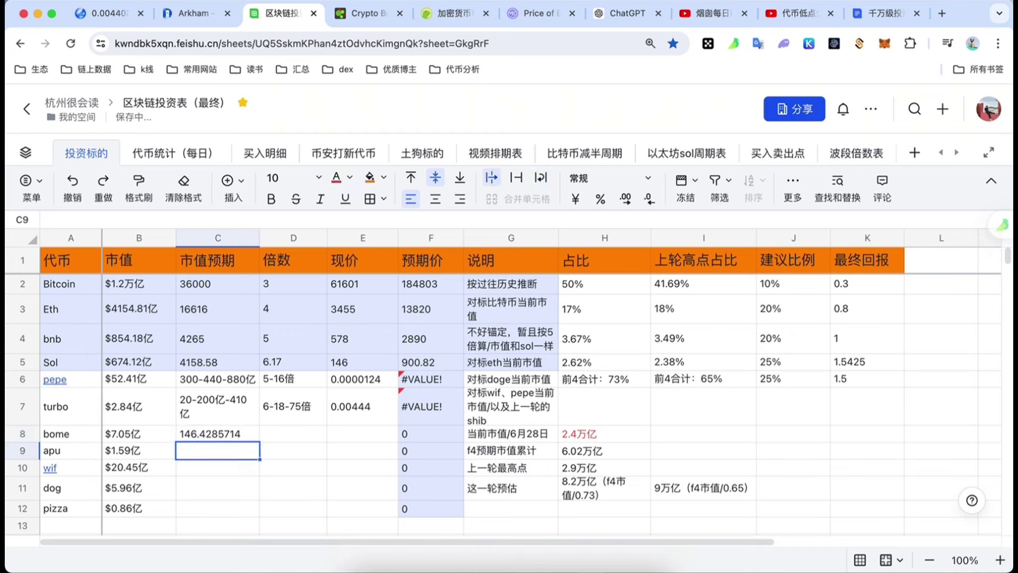
Clear the scratch formula in cell C8 and extend turbo's 倍数 to 6-18-75-148倍
click(233, 438)
double_click(234, 437)
drag(233, 438, 179, 435)
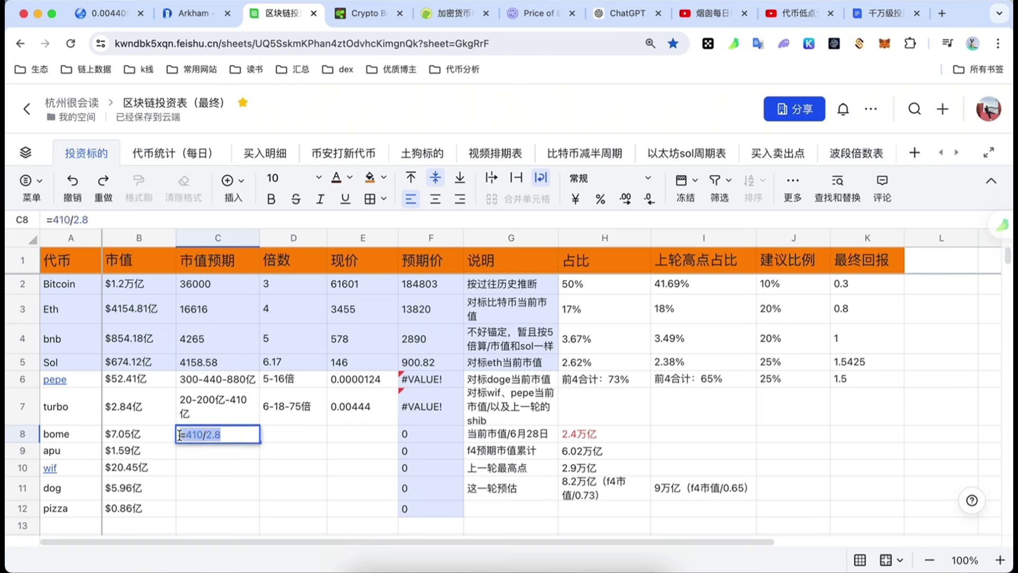
key(BackSpace)
click(297, 408)
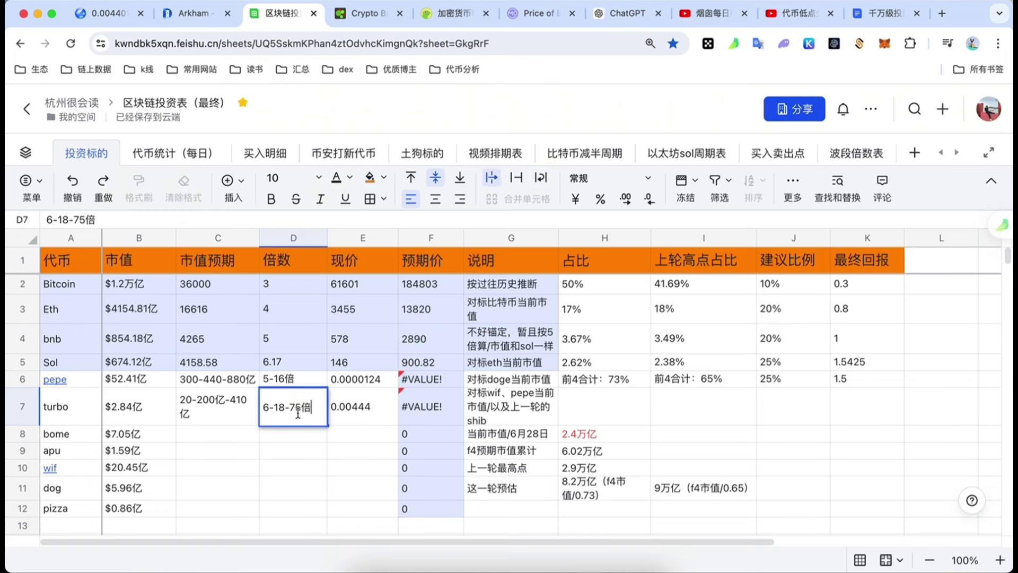
text(-148)
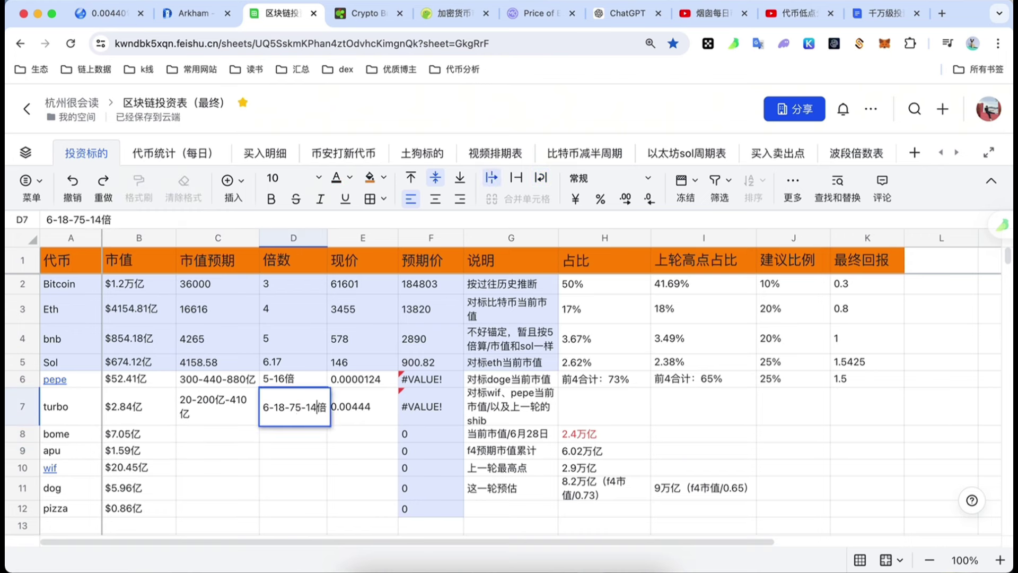
click(302, 455)
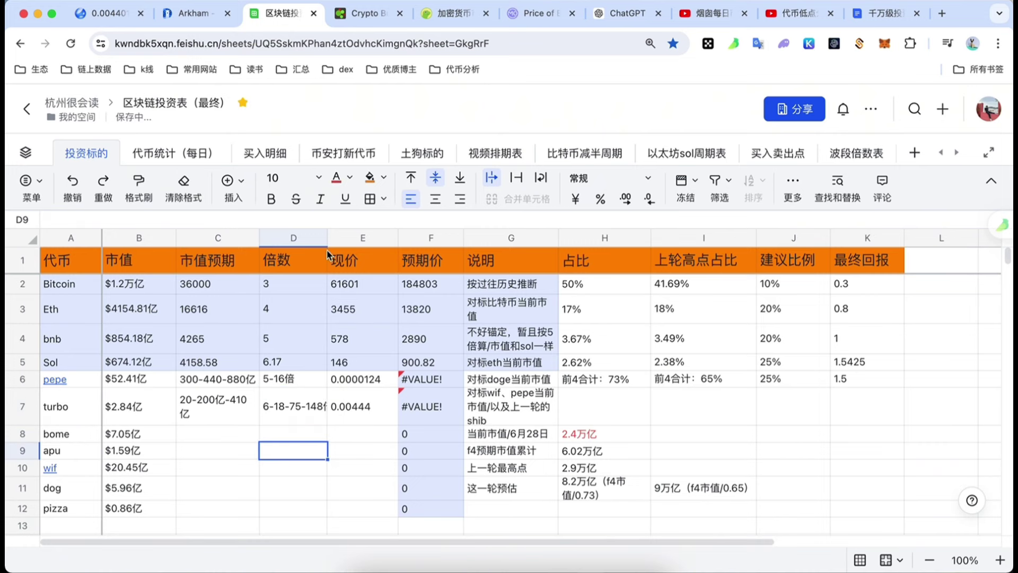
Widen the 倍数 column so that turbo's full list of multiples fits on one line
drag(327, 238, 339, 246)
click(288, 406)
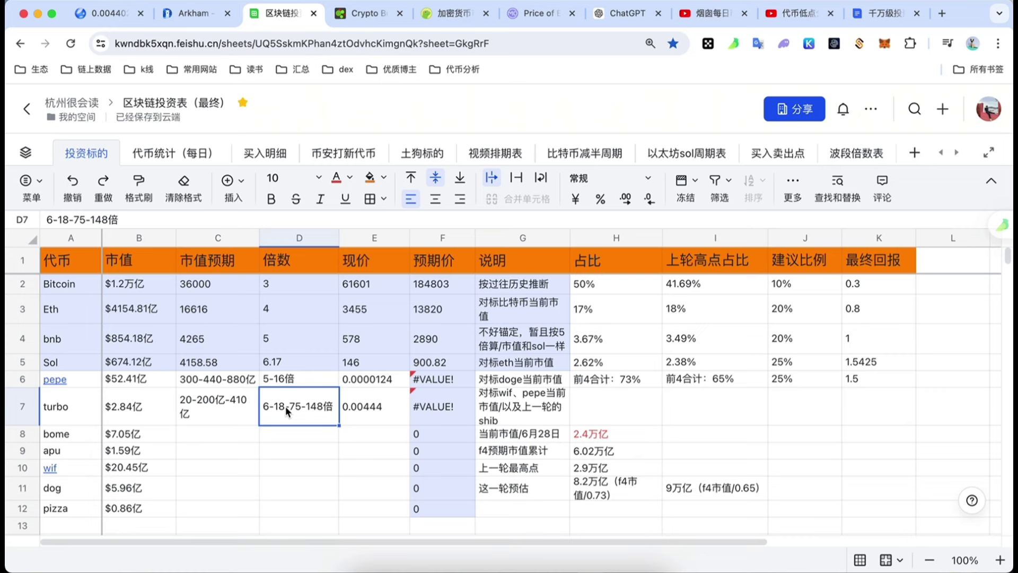
click(297, 434)
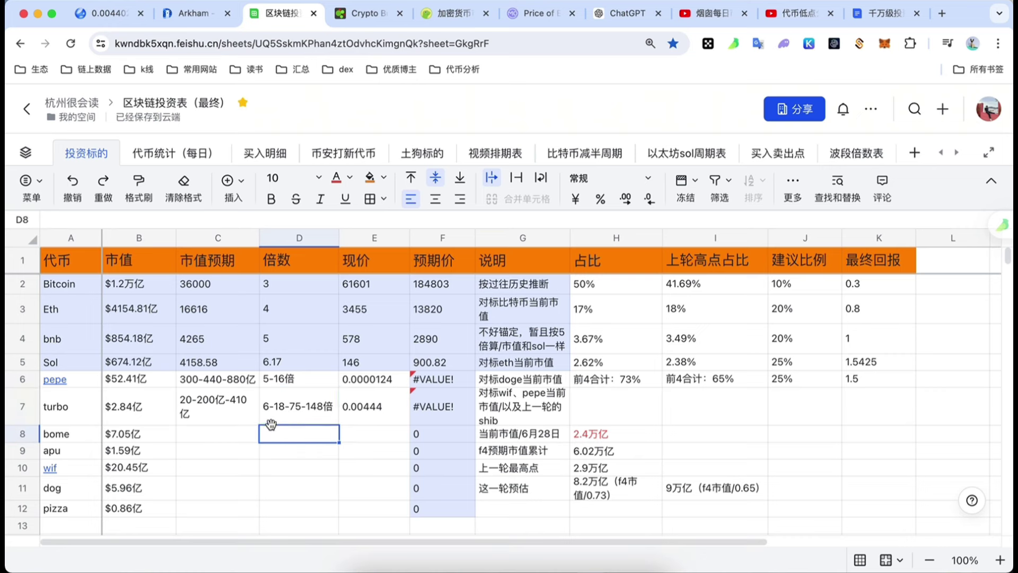
Review turbo's 市值预期, 说明 and 倍数 entries and compare them with pepe's current market cap
click(225, 415)
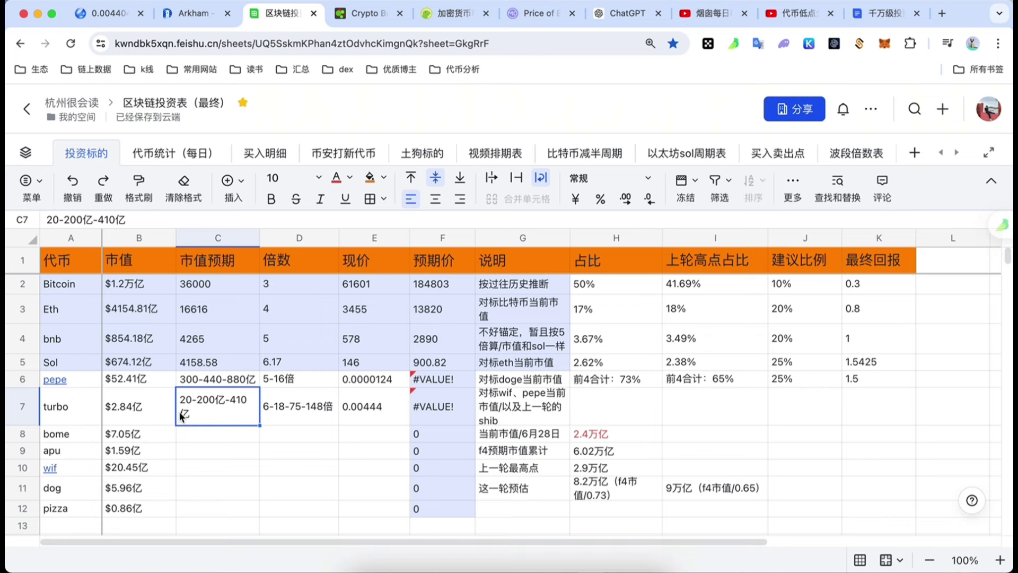
click(33, 406)
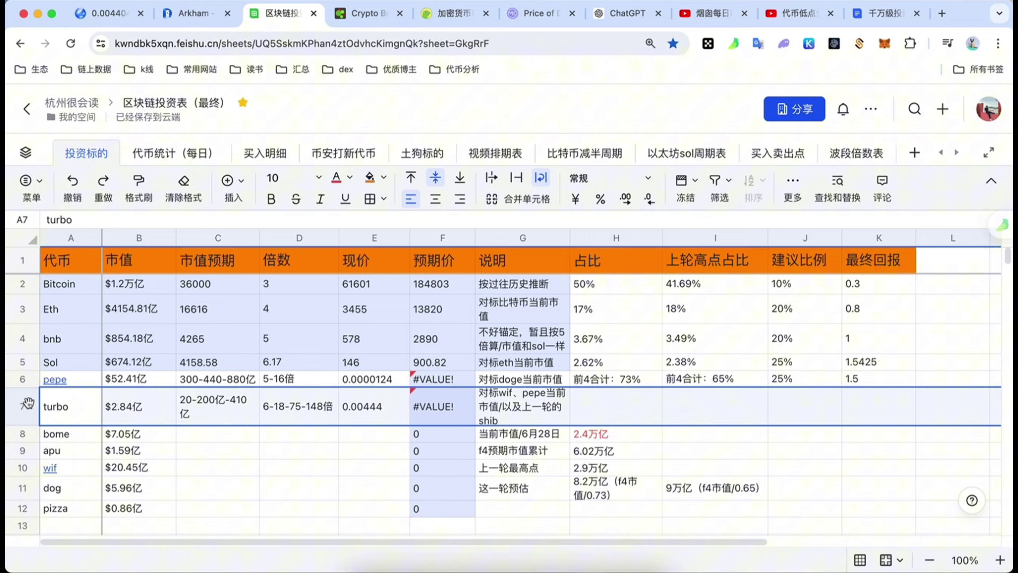
click(76, 413)
click(80, 380)
click(84, 414)
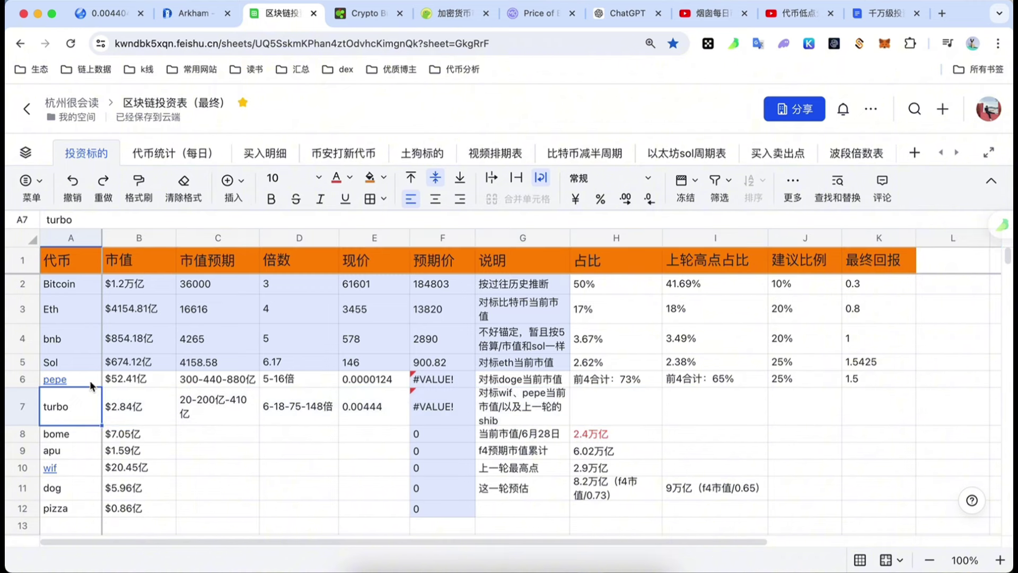
click(493, 412)
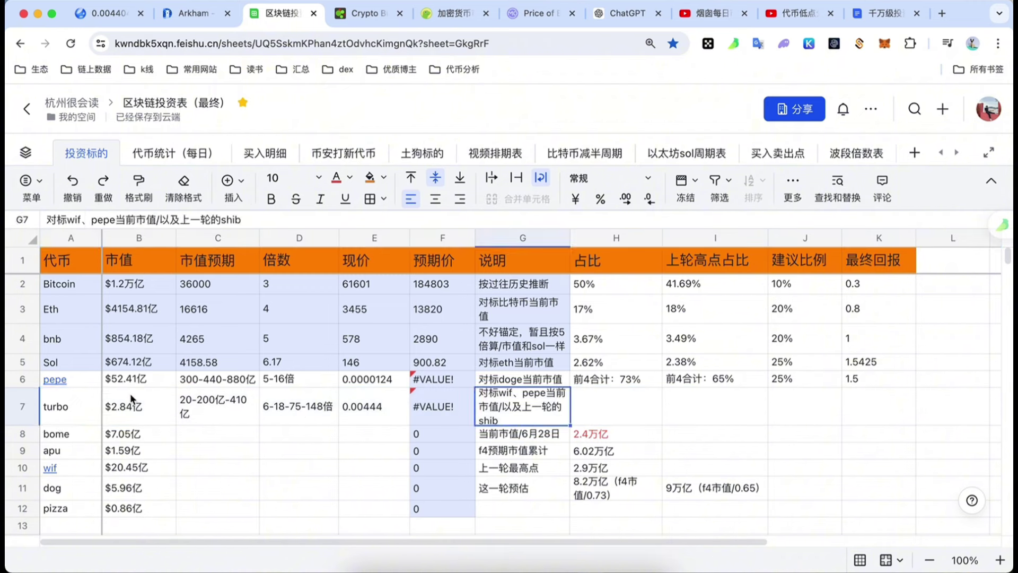
click(116, 382)
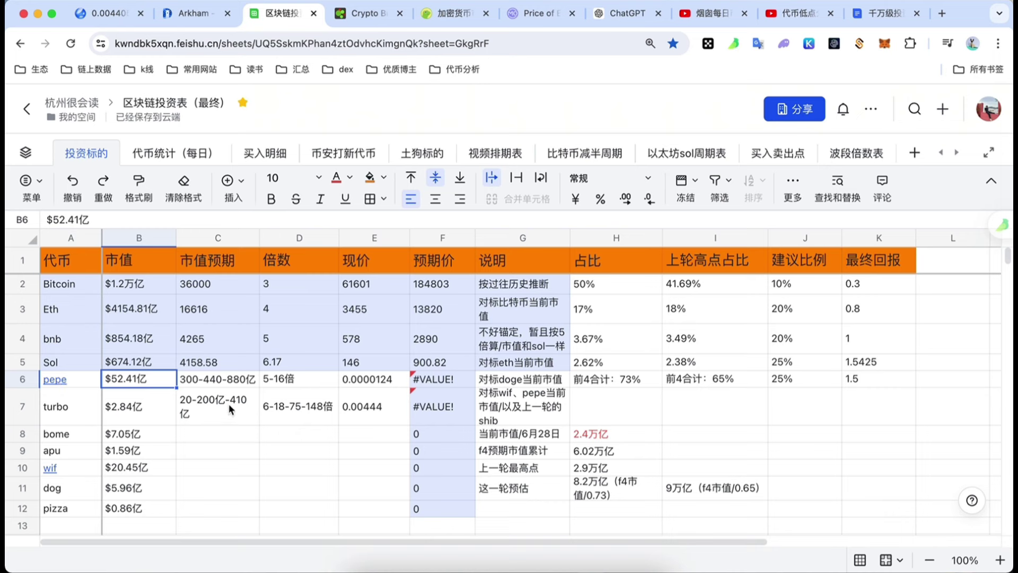
click(289, 403)
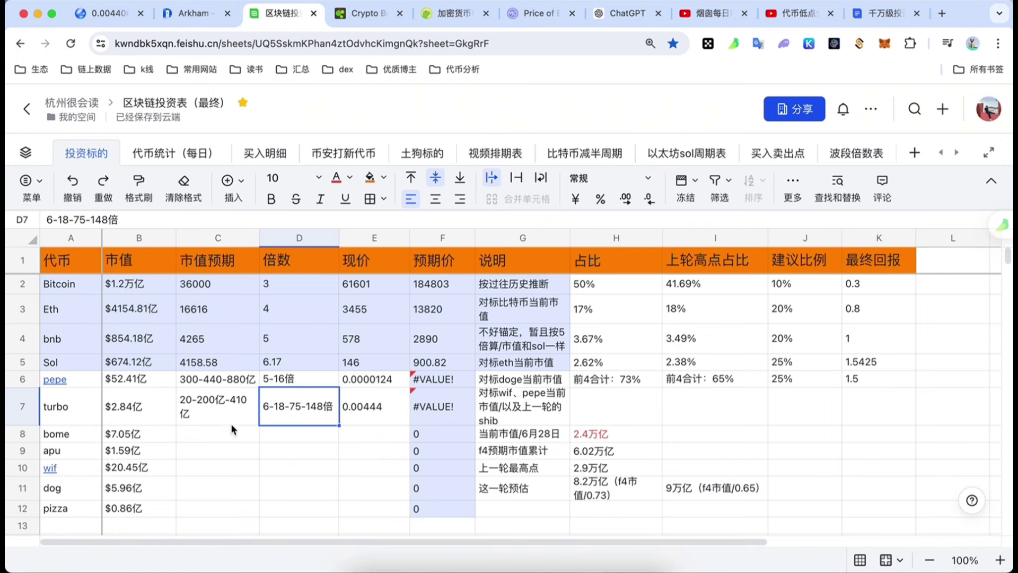
Calculate the scratch formula =10/2.8 in cell C8 for turbo, and clear the cell again
double_click(223, 434)
text(=)
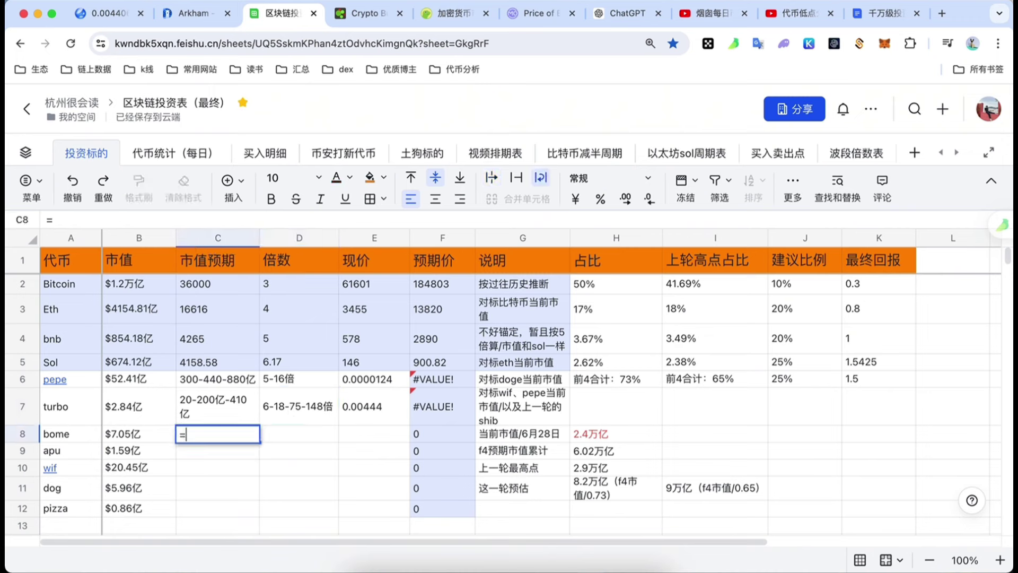
text(10/2.8)
key(Return)
click(220, 442)
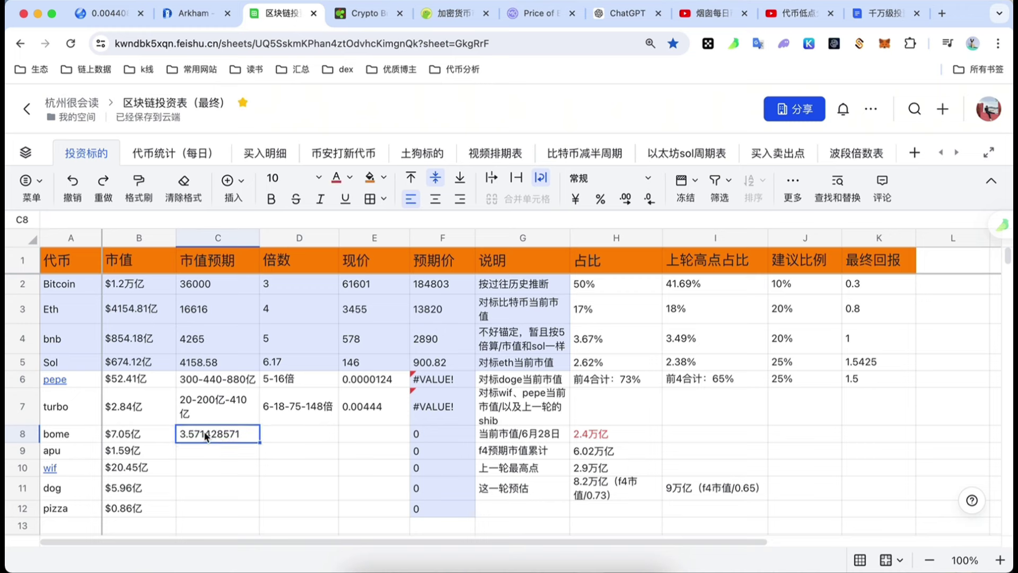
key(Delete)
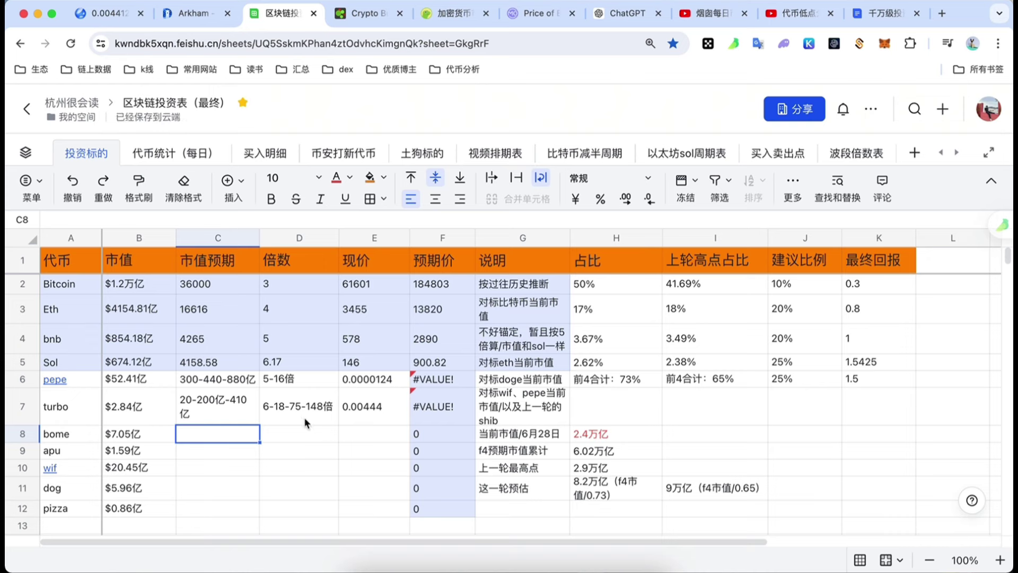
Examine how turbo's wif, pepe and shib benchmarks in 说明 relate to its 市值预期 and 倍数 entries
click(267, 417)
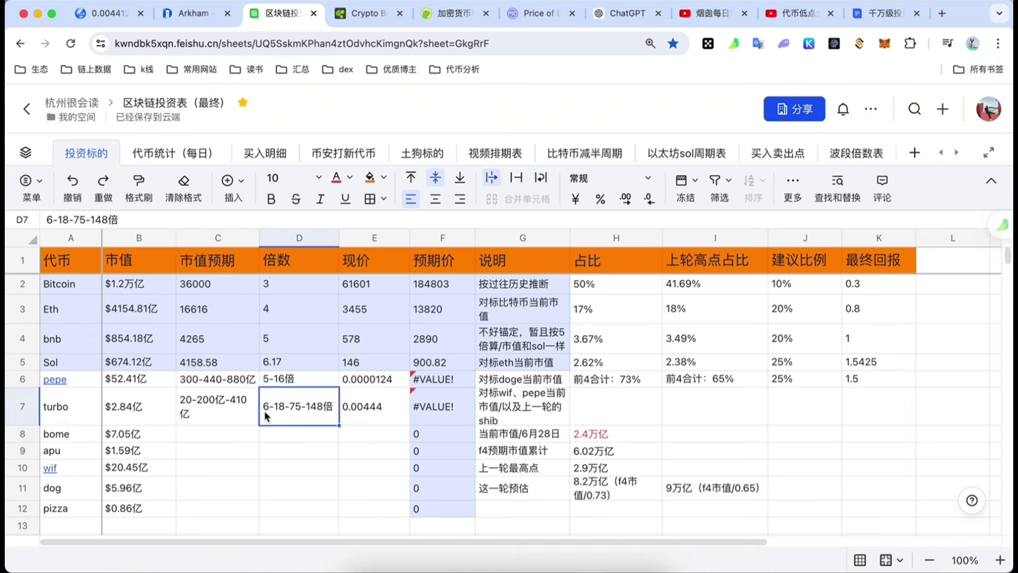
click(532, 417)
double_click(501, 395)
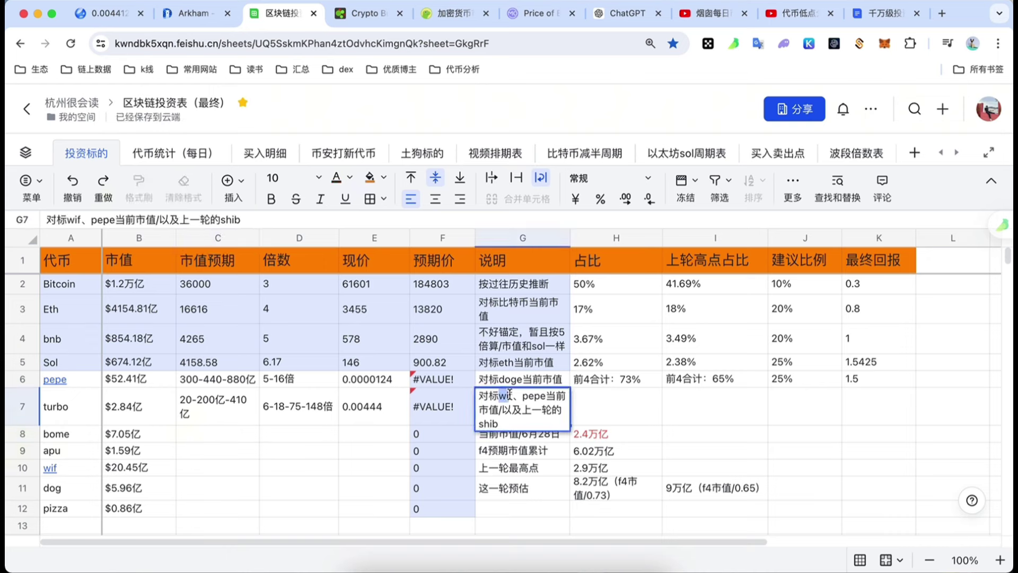
click(373, 432)
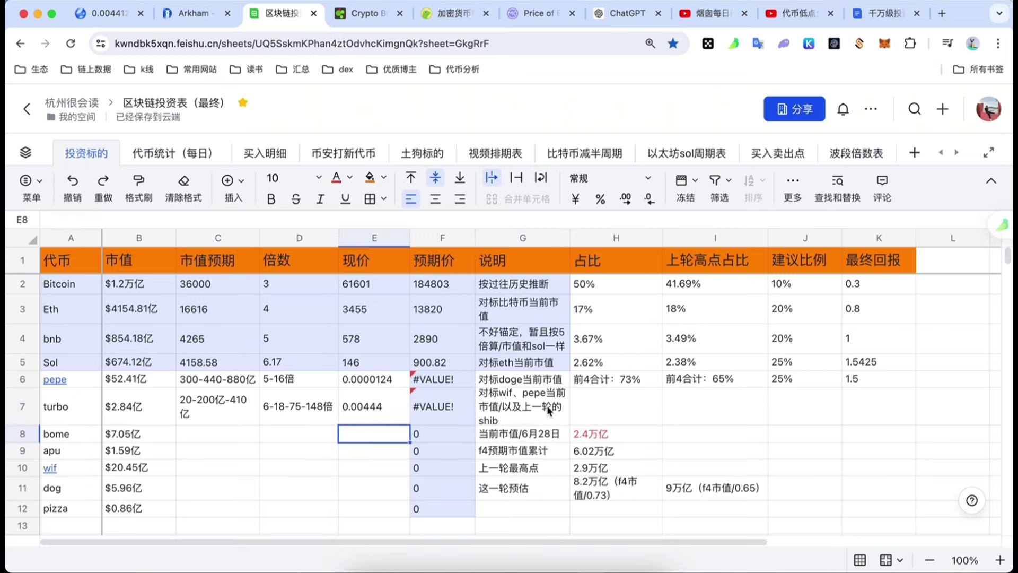
click(532, 409)
click(202, 408)
double_click(202, 408)
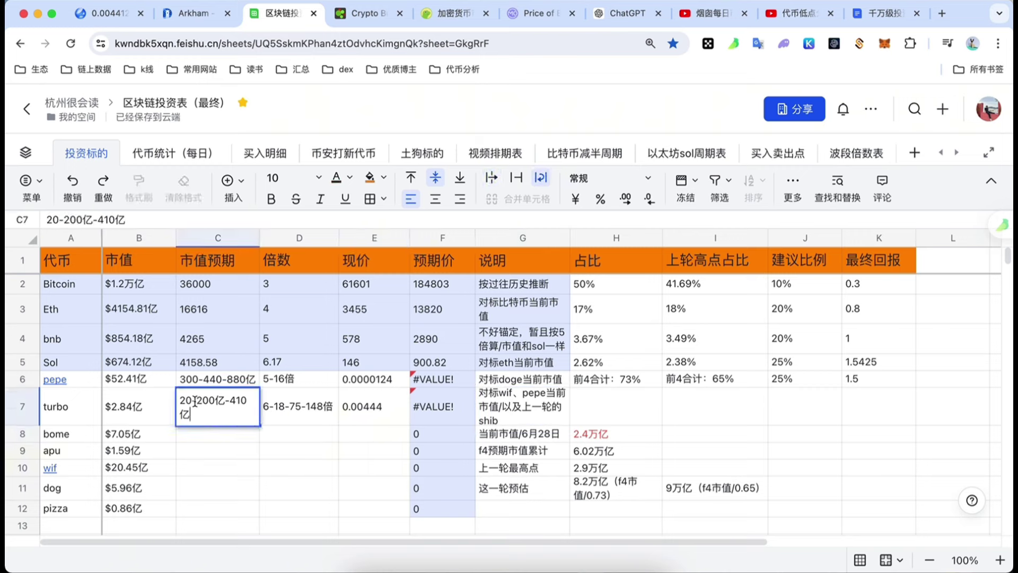
click(220, 440)
click(289, 416)
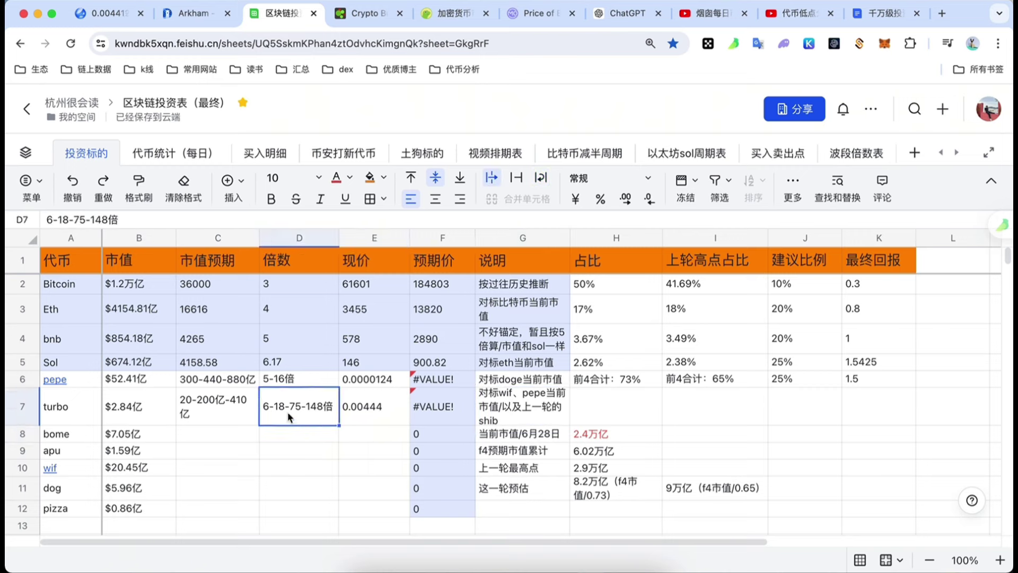
click(216, 408)
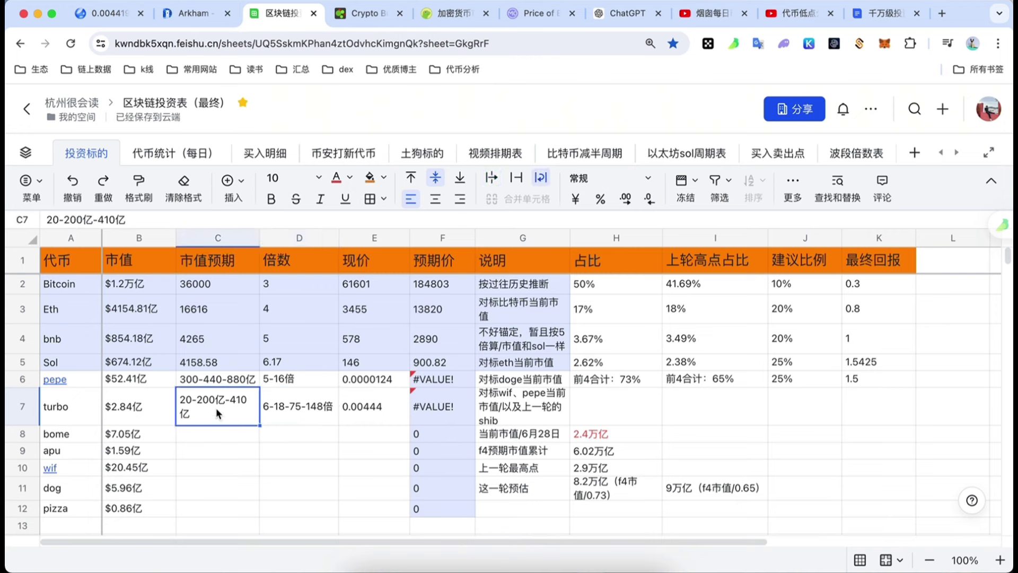
click(302, 408)
click(275, 436)
click(277, 414)
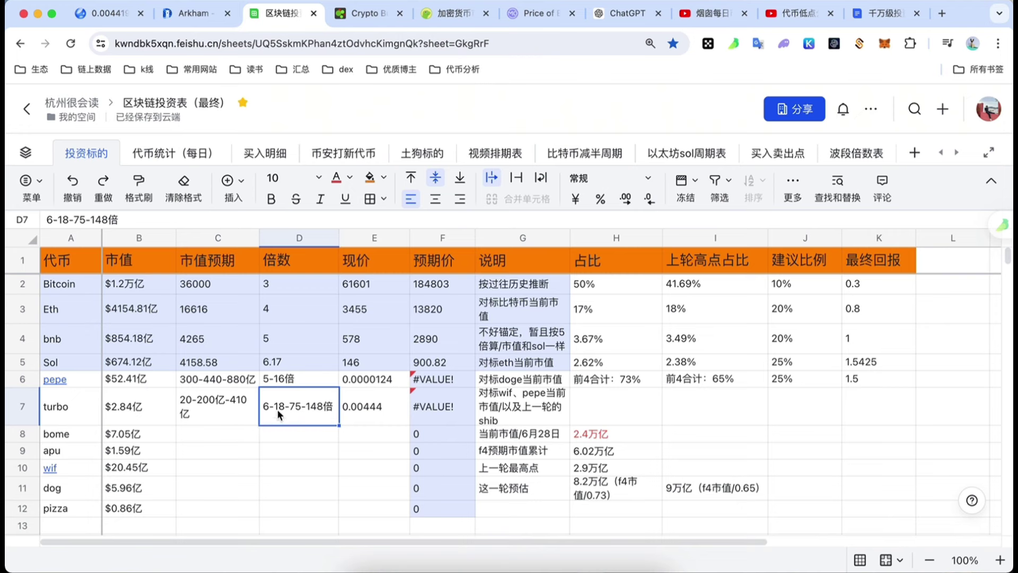
click(308, 438)
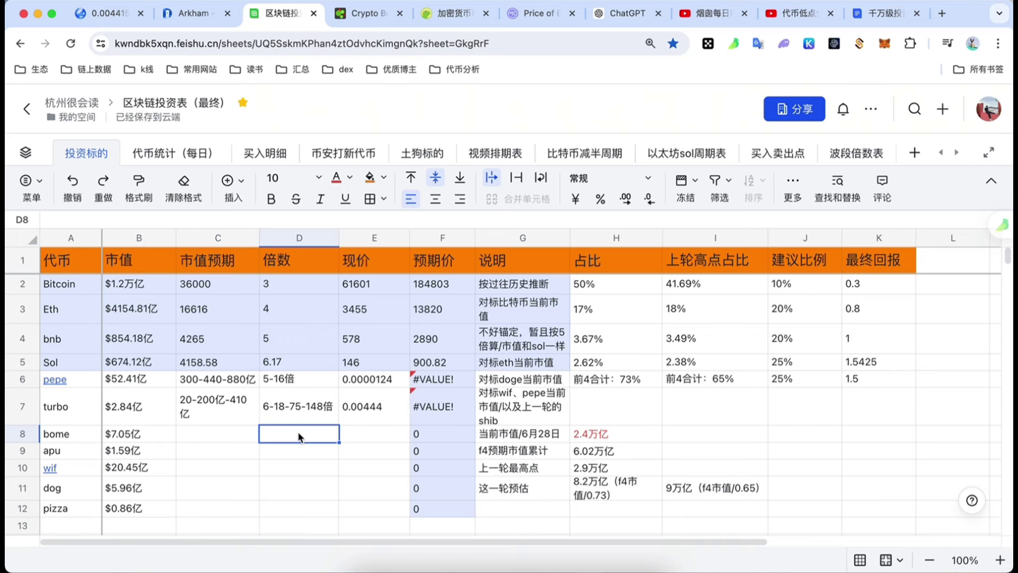
Enter the scratch formula =52/7 in cell C8 for bome's multiple at pepe's current market cap
click(207, 431)
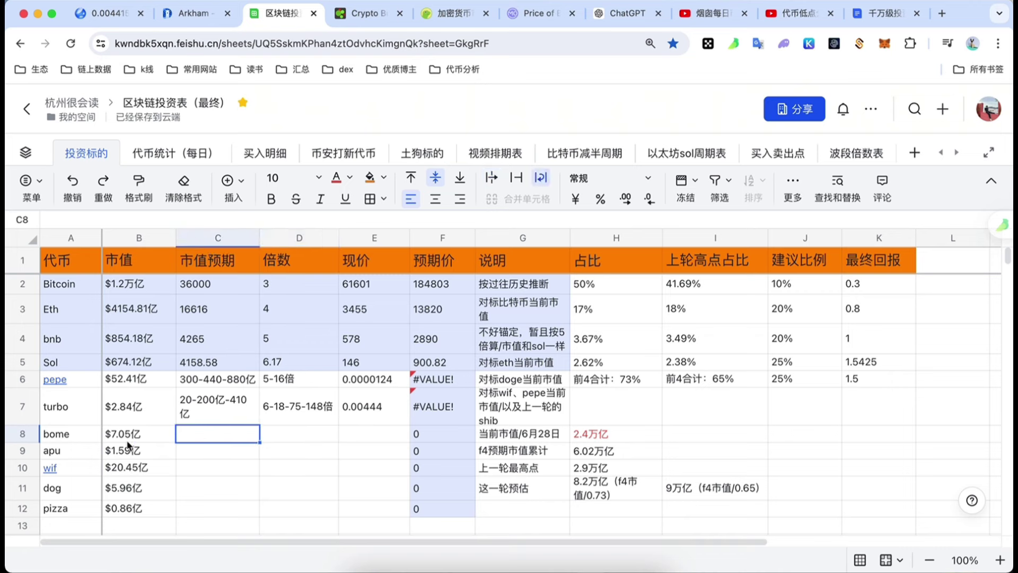
click(82, 440)
click(186, 436)
click(93, 437)
click(206, 436)
double_click(205, 434)
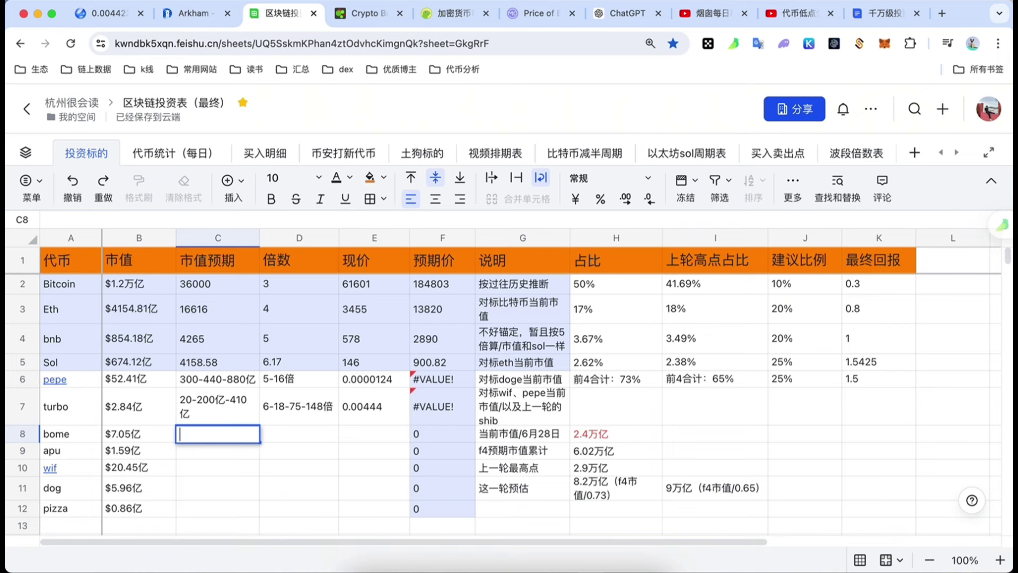
text(=52/7)
key(Return)
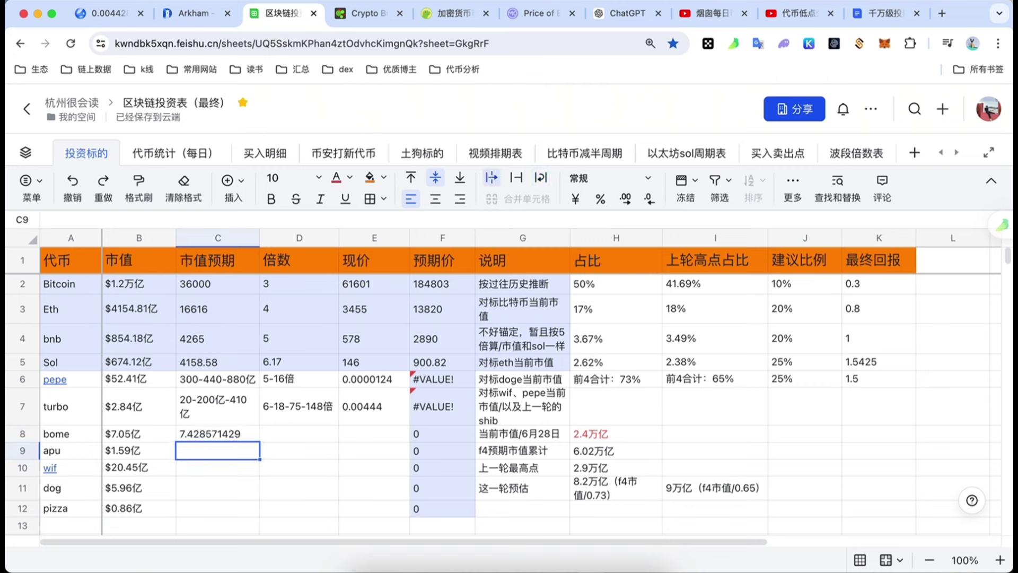
Begin bome's 倍数 with 7- and enter the scratch formula =200/7 in cell C9
click(293, 433)
text(7-)
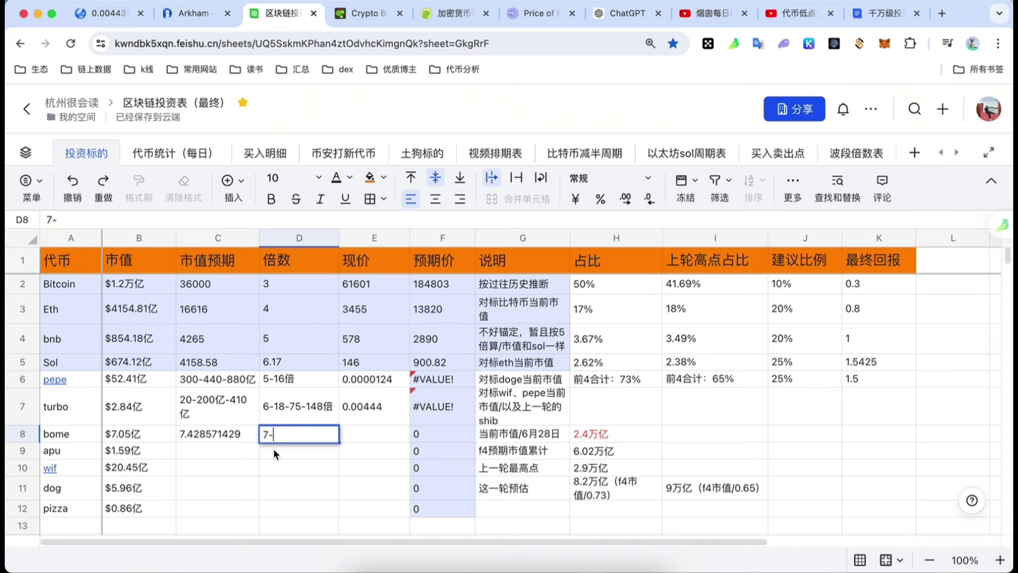
double_click(240, 448)
text(=)
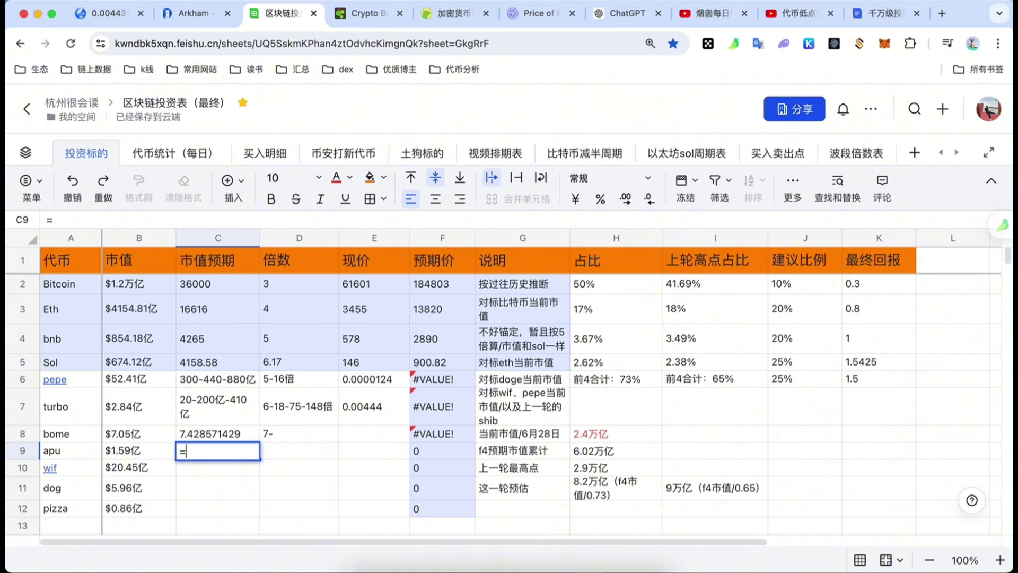
text(200/7)
key(Return)
Complete bome's 倍数 as 7-14-28倍 and clear the scratch formulas in cells C8 and C9
double_click(314, 433)
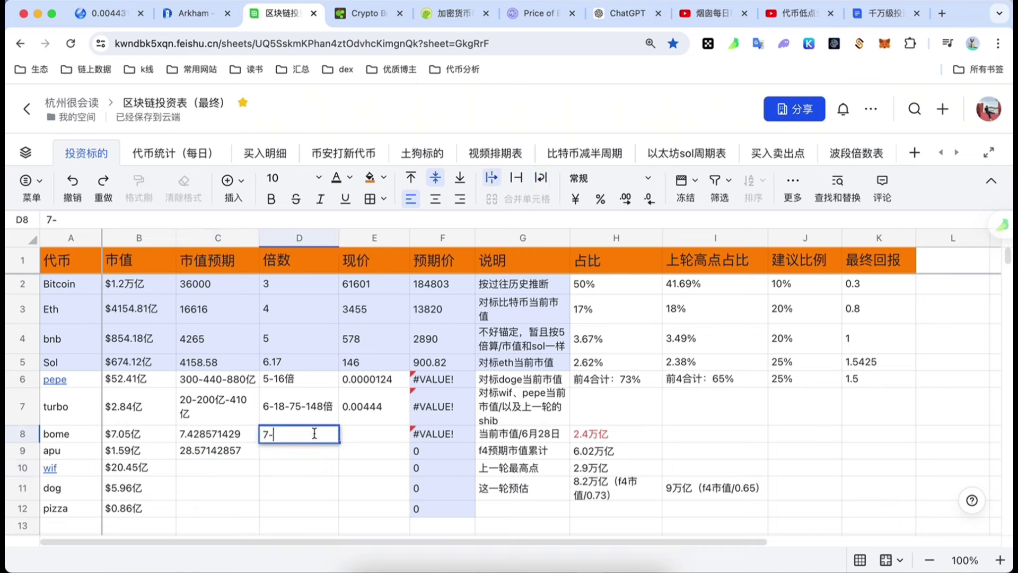
text(-)
key(BackSpace)
text(14-28倍)
drag(223, 434, 218, 450)
key(Delete)
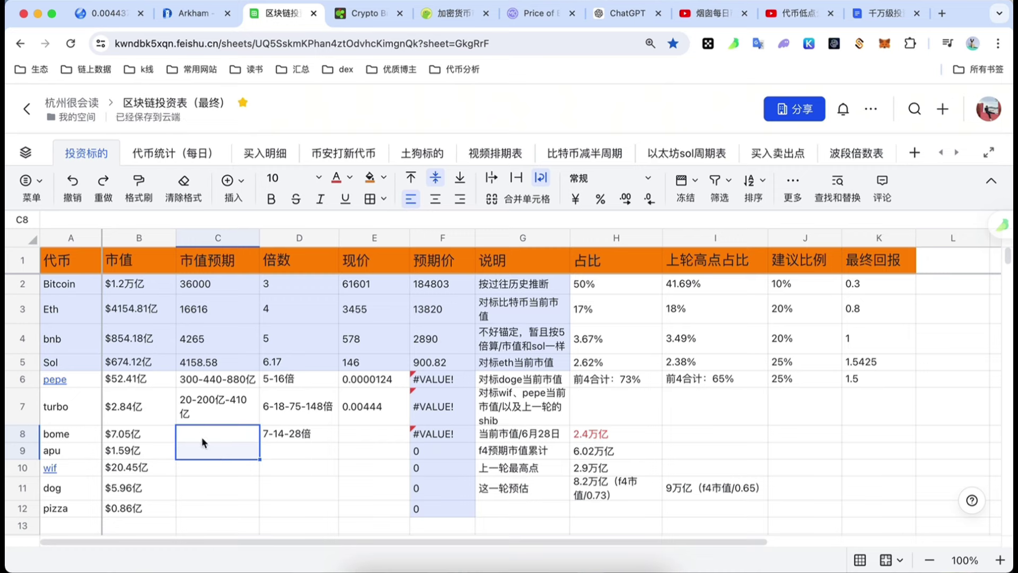
Enter the scratch formula =20/7 in cell C8 for bome's multiple at wif's current market cap
click(201, 436)
double_click(202, 437)
text(=)
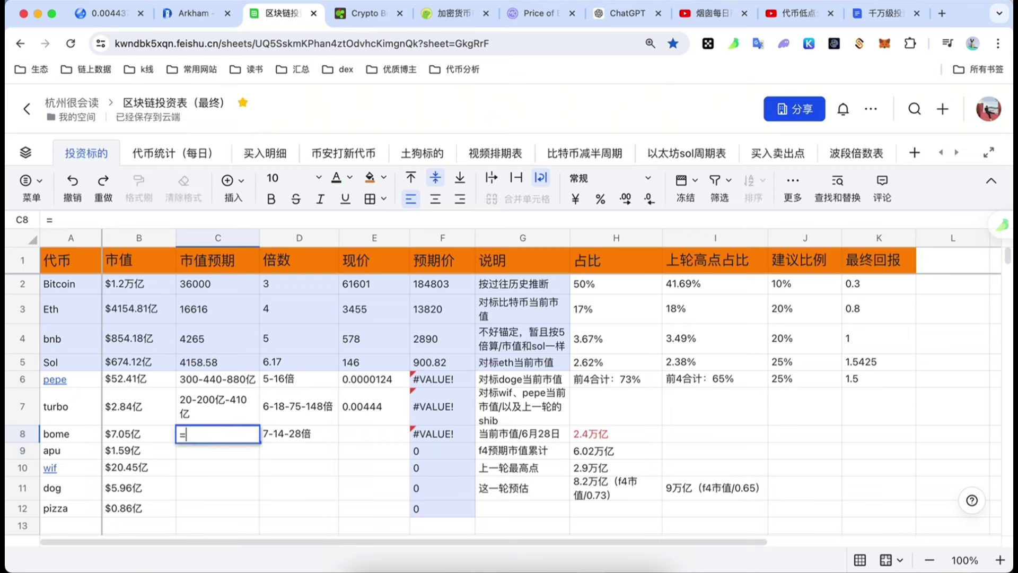
text(20/7)
key(Return)
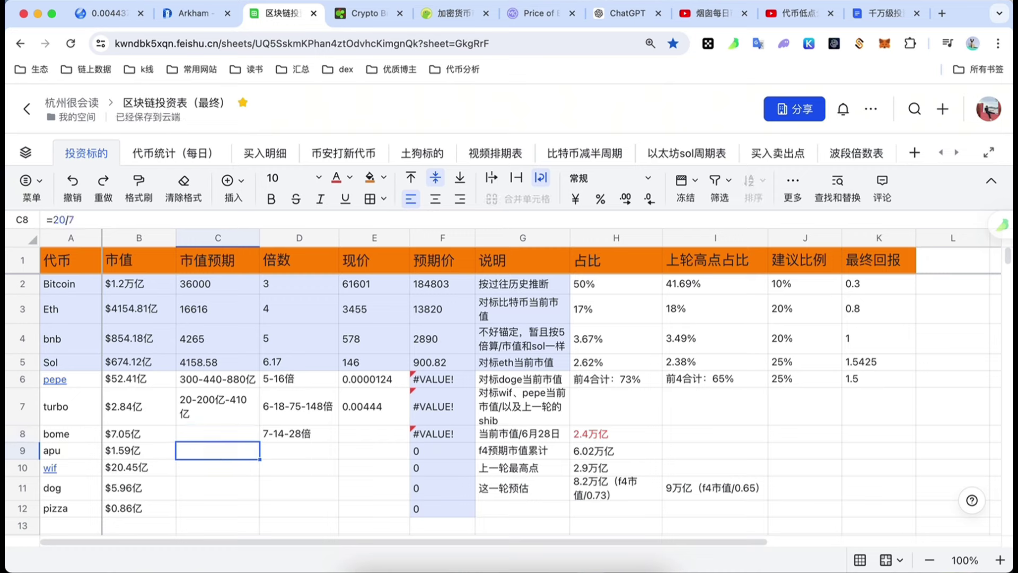
Put 3- in front of bome's 倍数, making it 3-7-14-28倍, and clear the scratch formula in cell C8
click(261, 434)
double_click(261, 434)
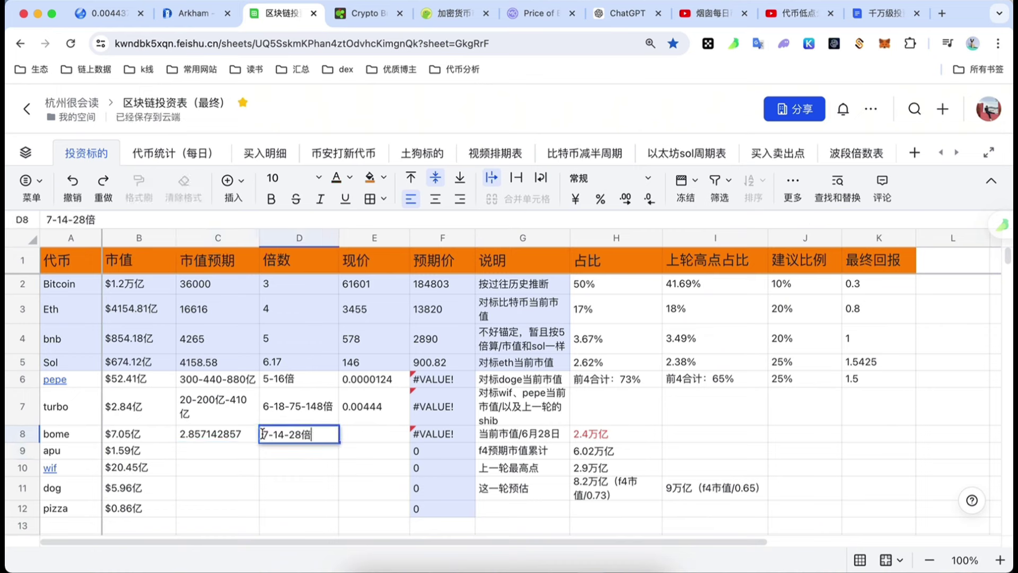
text(3-)
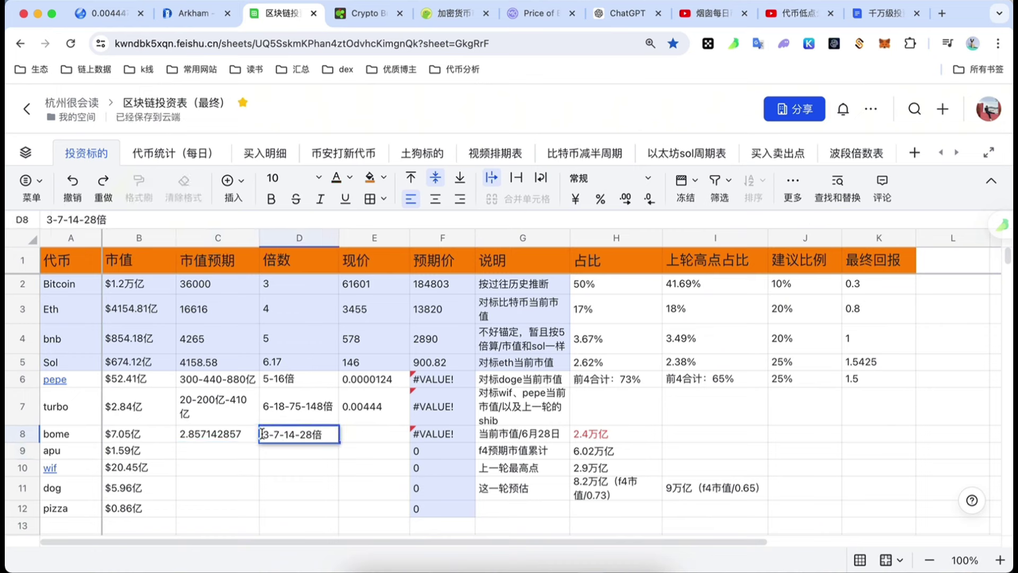
click(262, 478)
click(208, 436)
key(Delete)
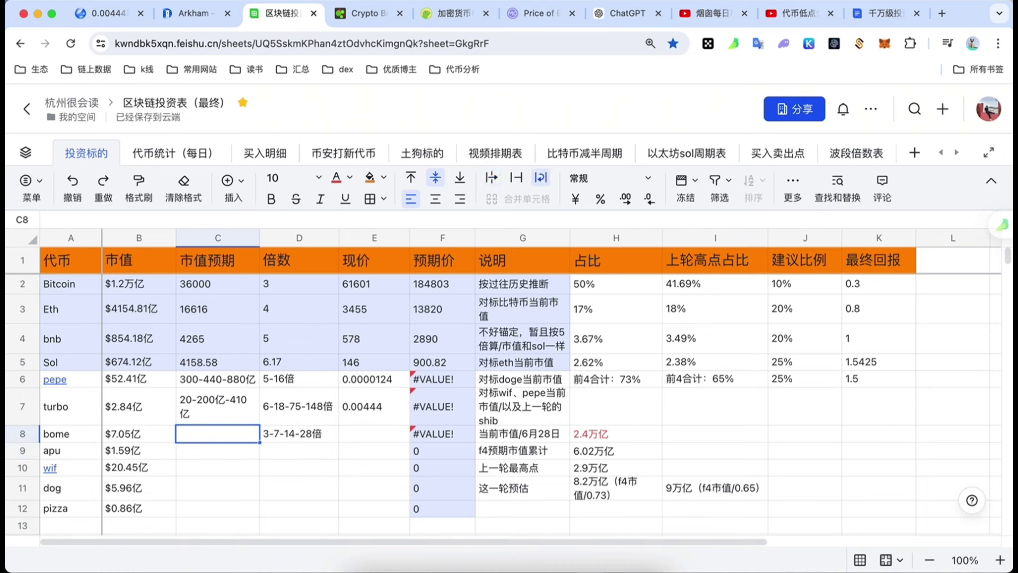
Compare the apu row with the turbo row in the token list
click(234, 465)
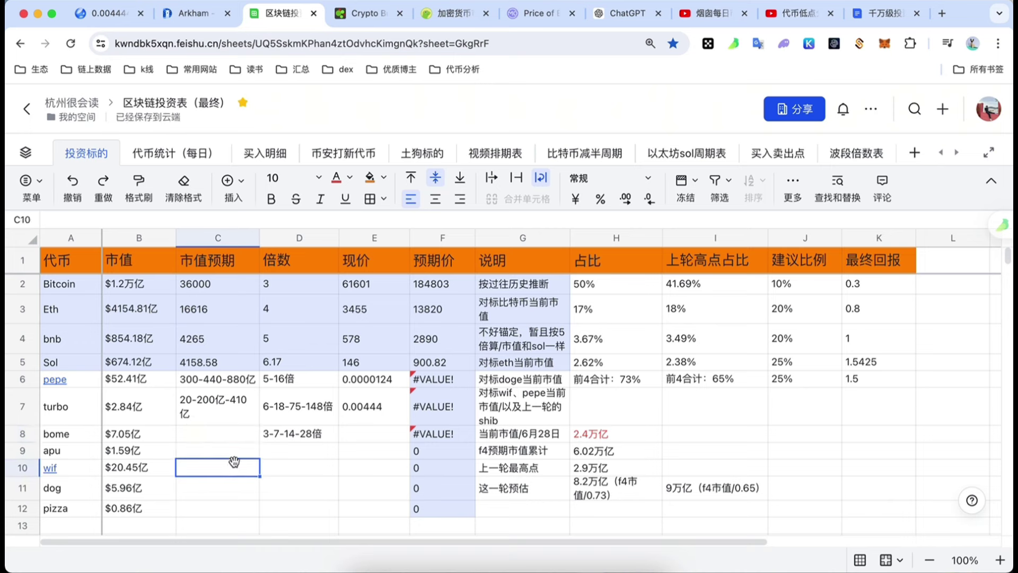
click(122, 456)
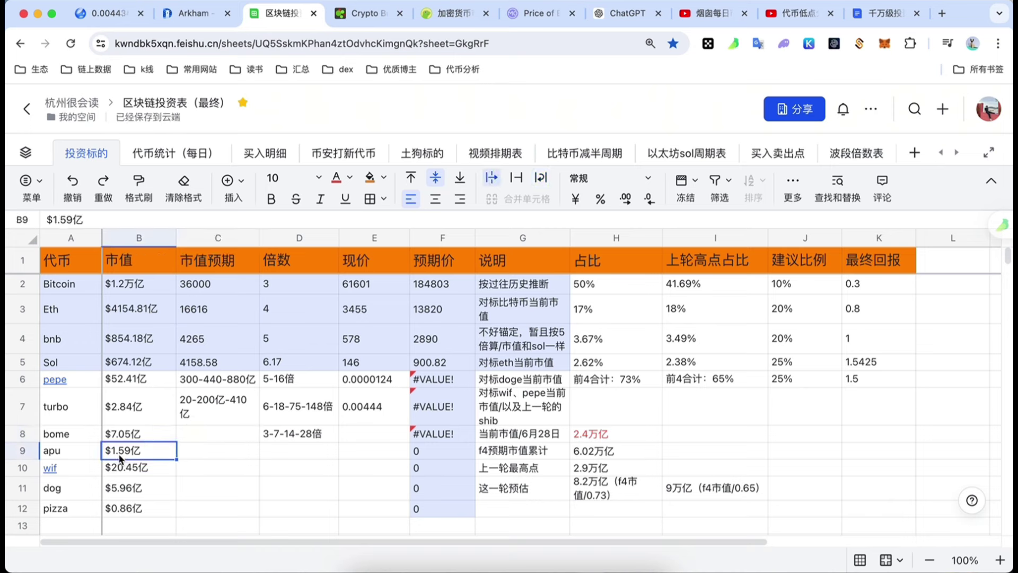
click(74, 450)
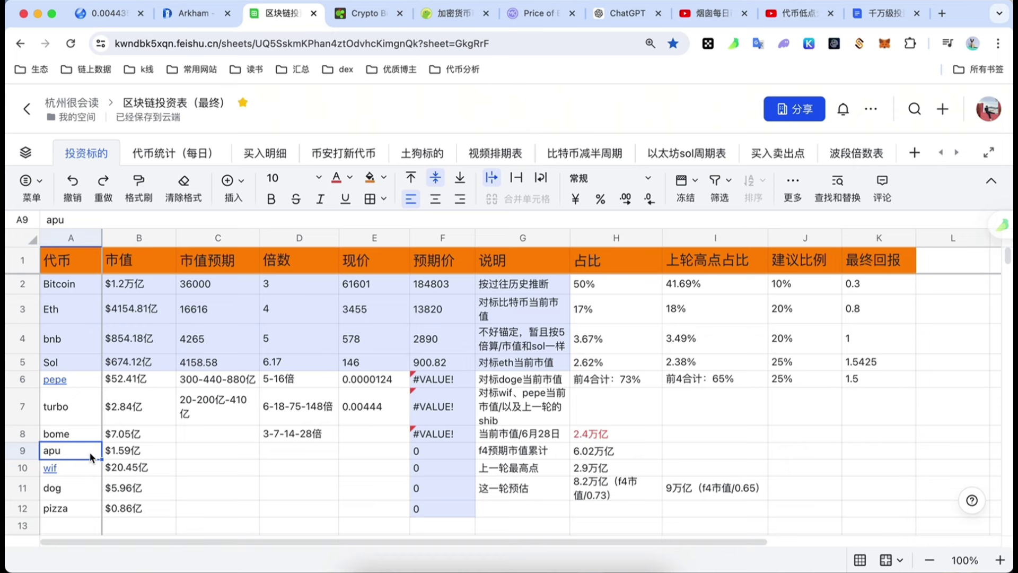
click(65, 407)
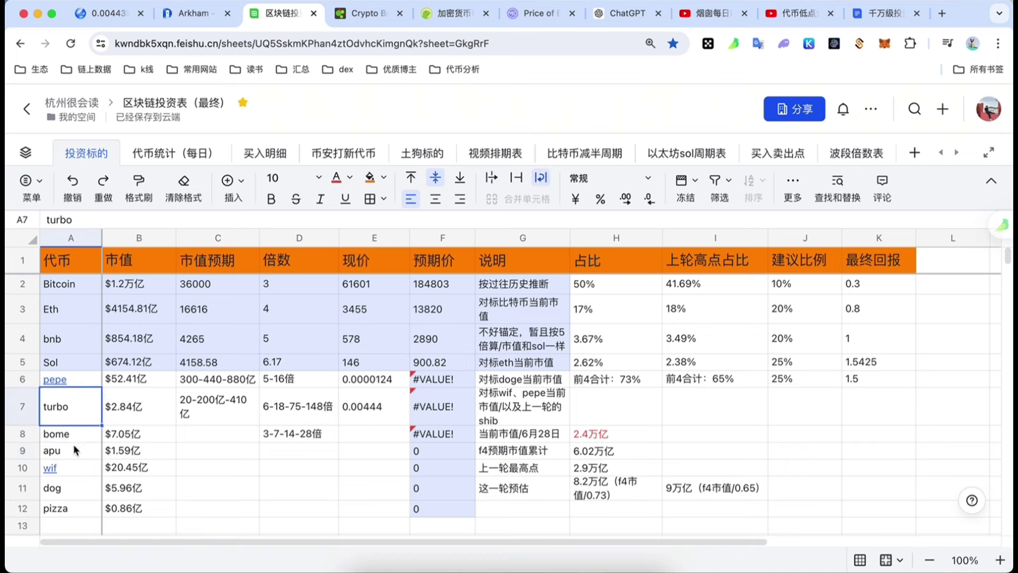
click(73, 446)
click(60, 412)
click(78, 451)
click(74, 412)
click(81, 454)
click(74, 413)
click(78, 455)
click(66, 408)
click(76, 447)
click(36, 450)
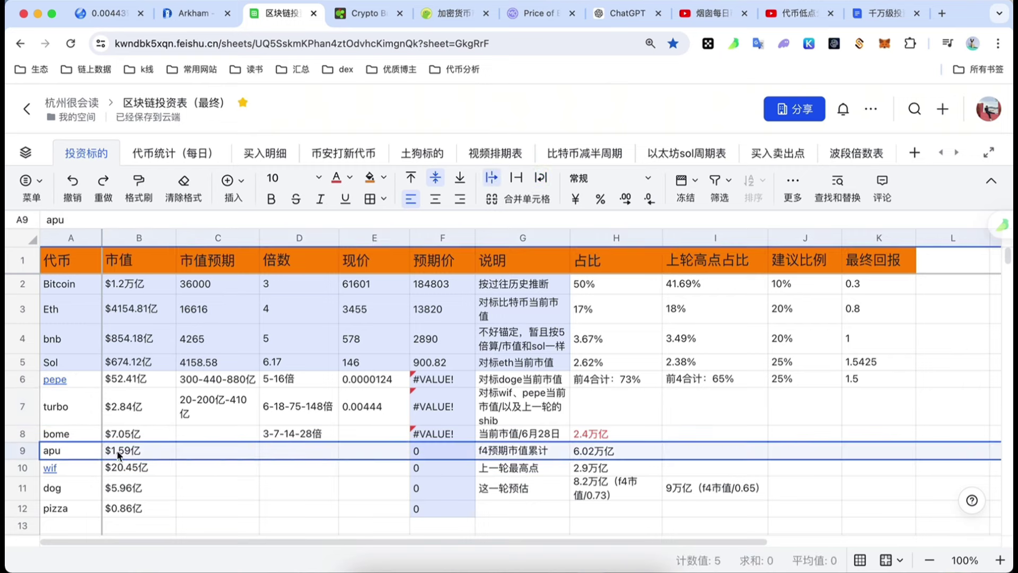
Compare apu's 市值 with turbo's and review the market cap notes in G9:H11
click(133, 455)
click(184, 450)
click(134, 452)
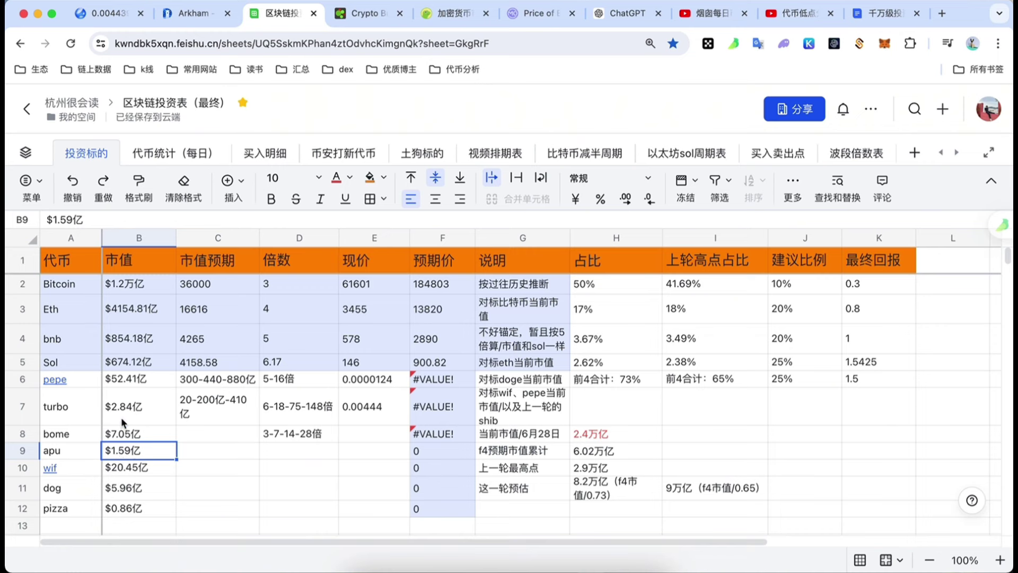
click(121, 416)
click(129, 451)
click(125, 417)
click(133, 451)
click(125, 417)
click(137, 454)
click(197, 453)
click(203, 452)
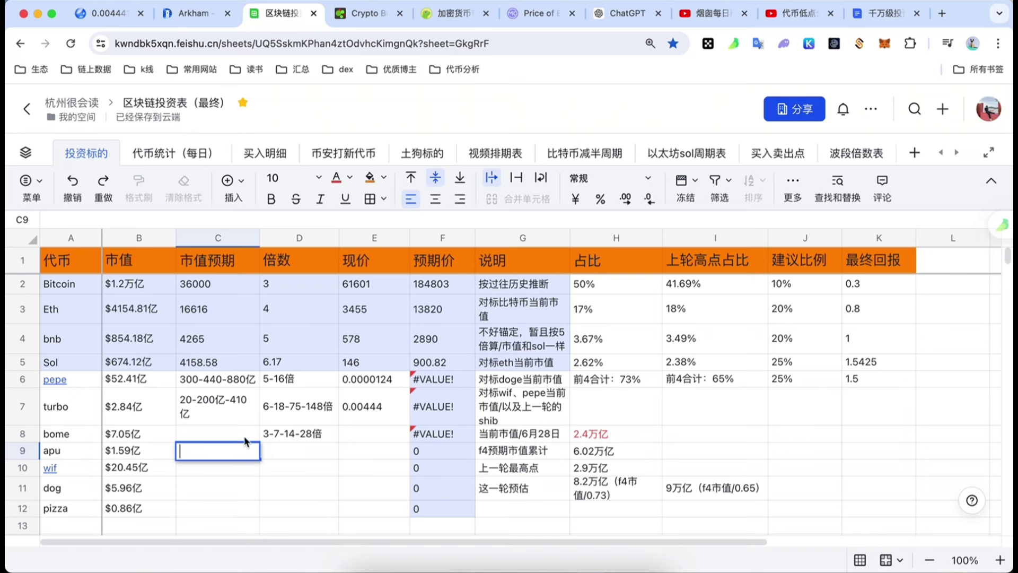
click(534, 456)
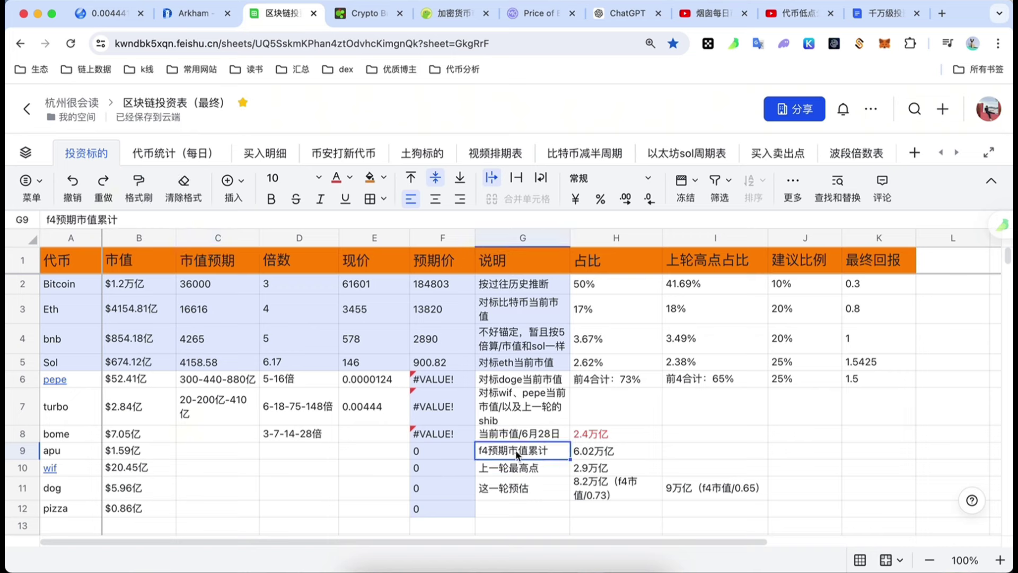
drag(516, 449, 577, 490)
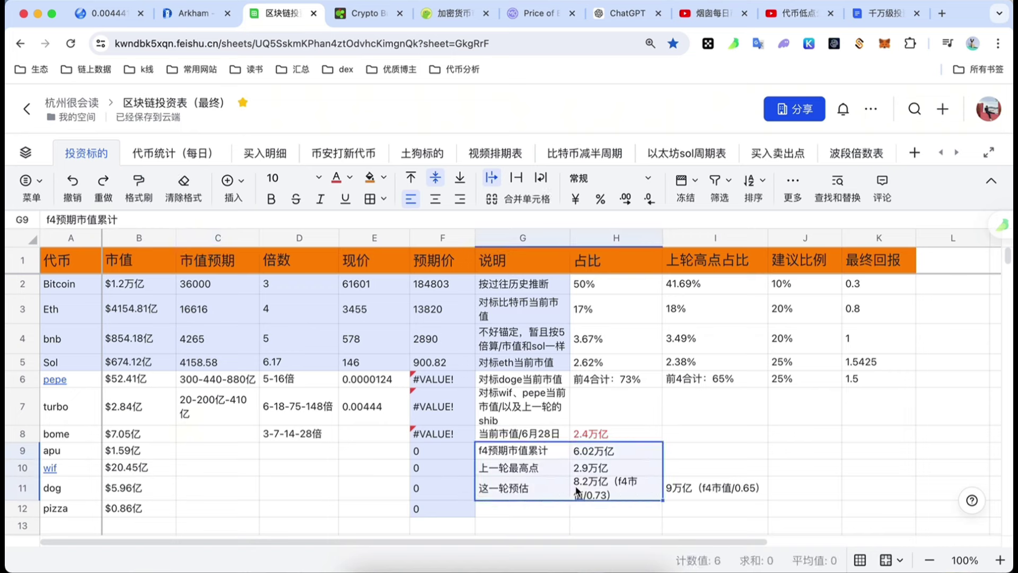
click(438, 447)
Enter the scratch formula =7/1.59 in cell C9 and begin apu's 倍数 with 4.4-
double_click(200, 450)
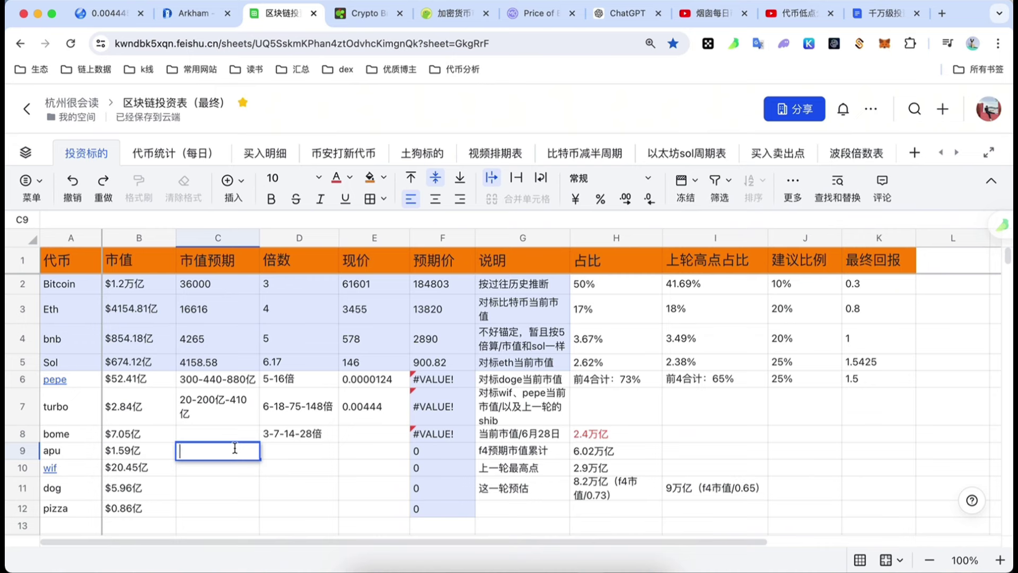
text(=7/1.59)
key(Return)
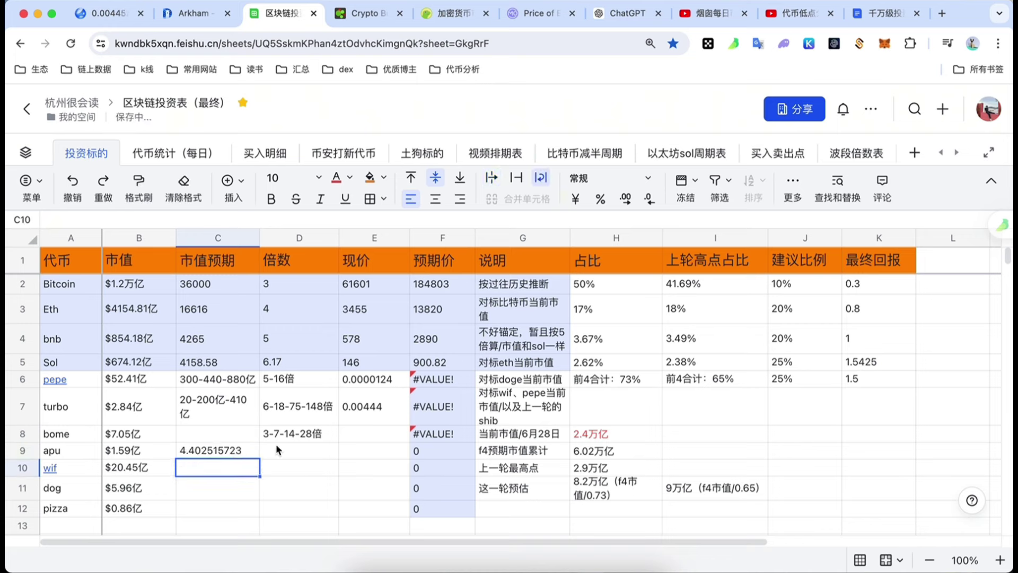
double_click(299, 445)
text(4.)
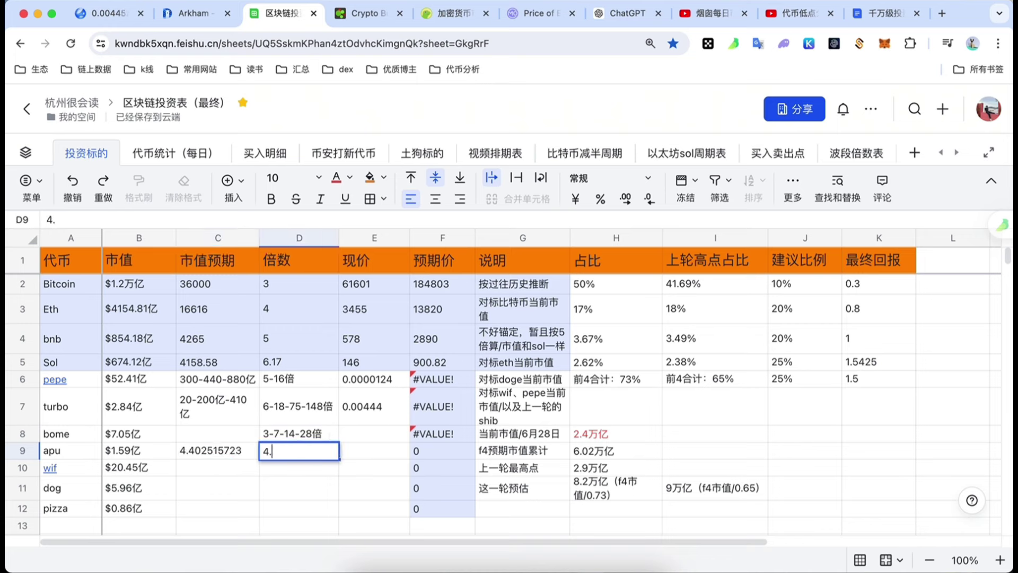
text(4-)
Change the scratch formula in cell C9 to =20/1.59 and extend apu's 倍数 to 4.4-12-
double_click(210, 453)
drag(229, 451, 188, 454)
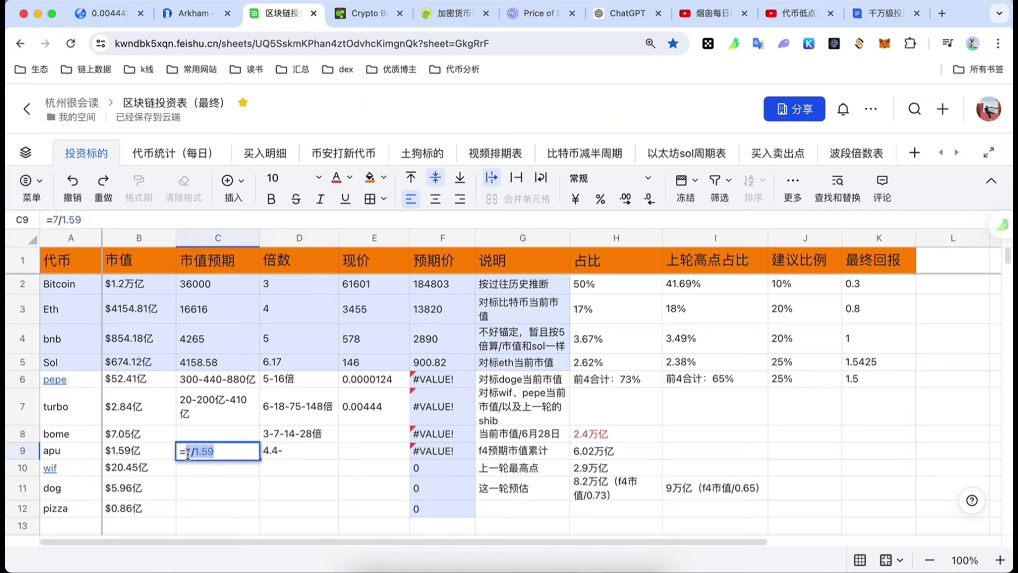
text(20/)
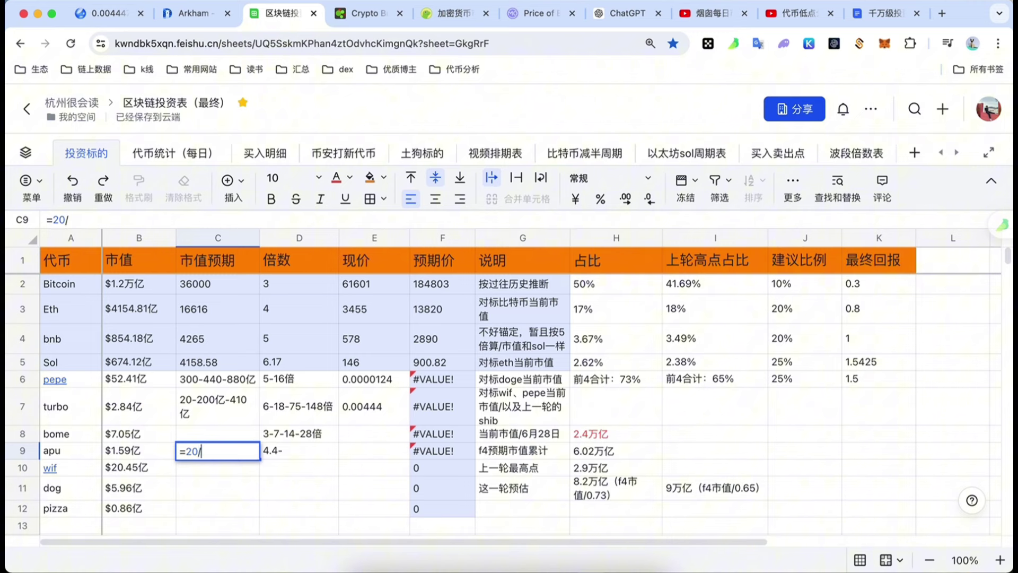
text(1.59)
key(Return)
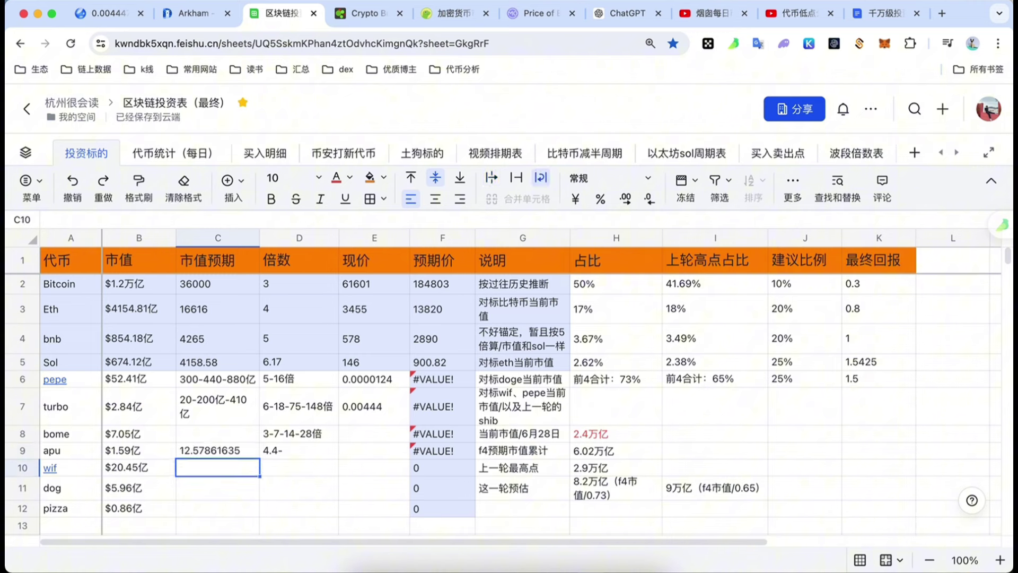
double_click(298, 451)
text(12-)
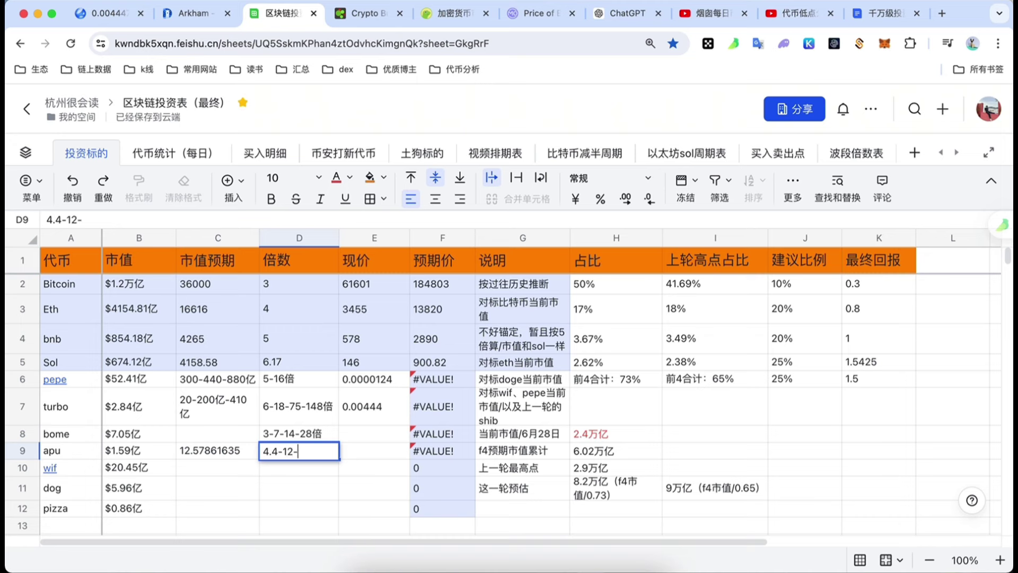
Change the scratch formula in cell C9 to =52/1.59 for apu's multiple at pepe's current market cap
click(190, 451)
double_click(189, 452)
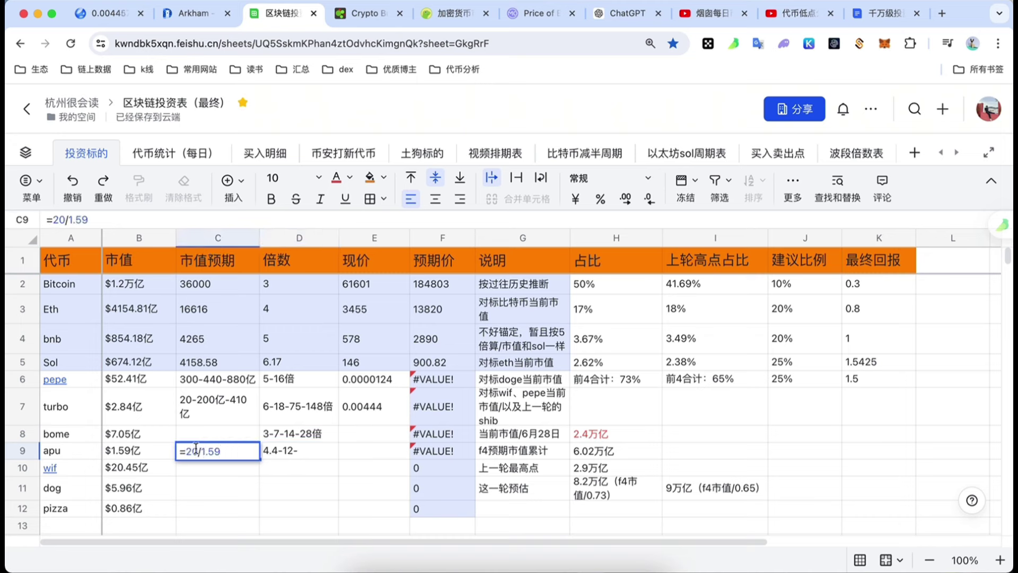
click(189, 452)
key(Delete)
key(Delete)
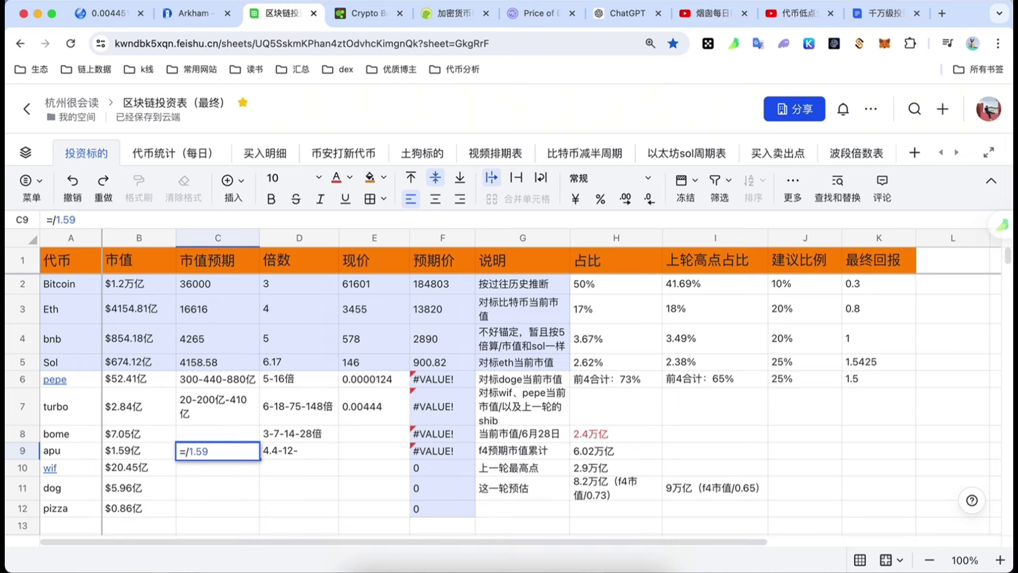
text(52)
key(Return)
Complete apu's 倍数 as 4.4-12-32倍 and clear the scratch formula in cell C9
click(297, 450)
double_click(297, 451)
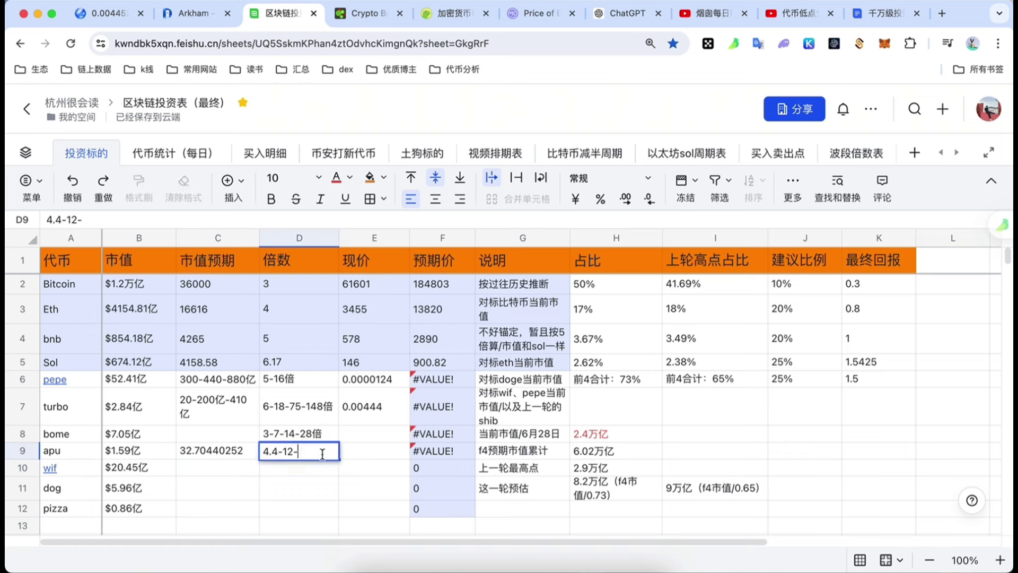
text(32倍)
key(Return)
click(219, 454)
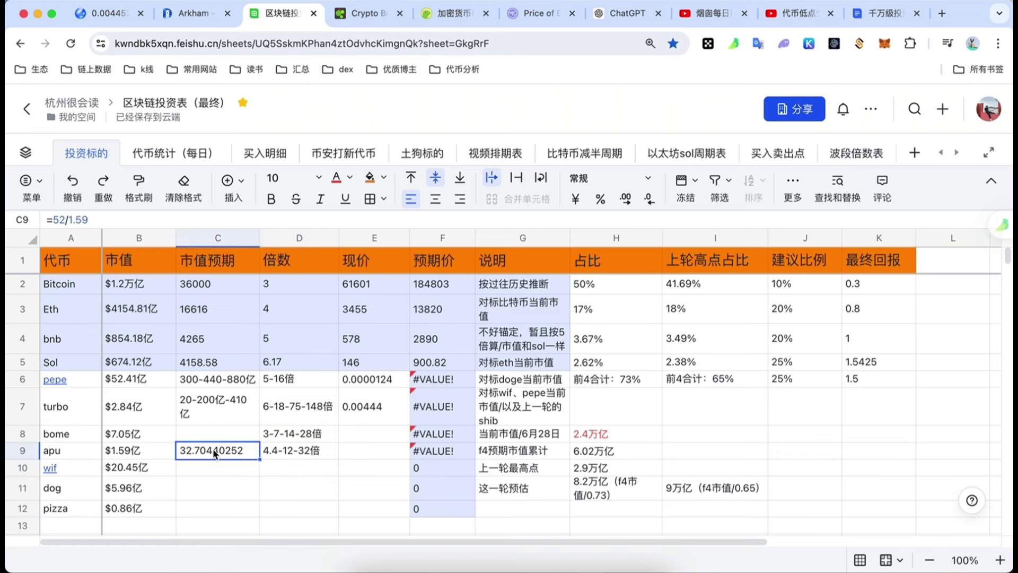
key(Delete)
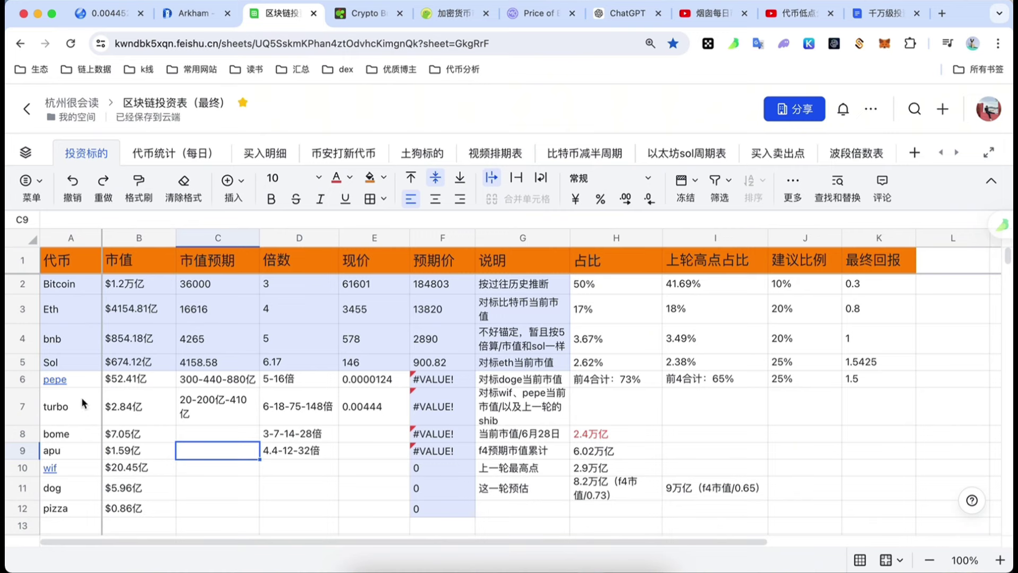
Try an orange fill and a 浅蓝色 1 fill on the pepe to apu rows, A6:G9
drag(75, 381, 495, 457)
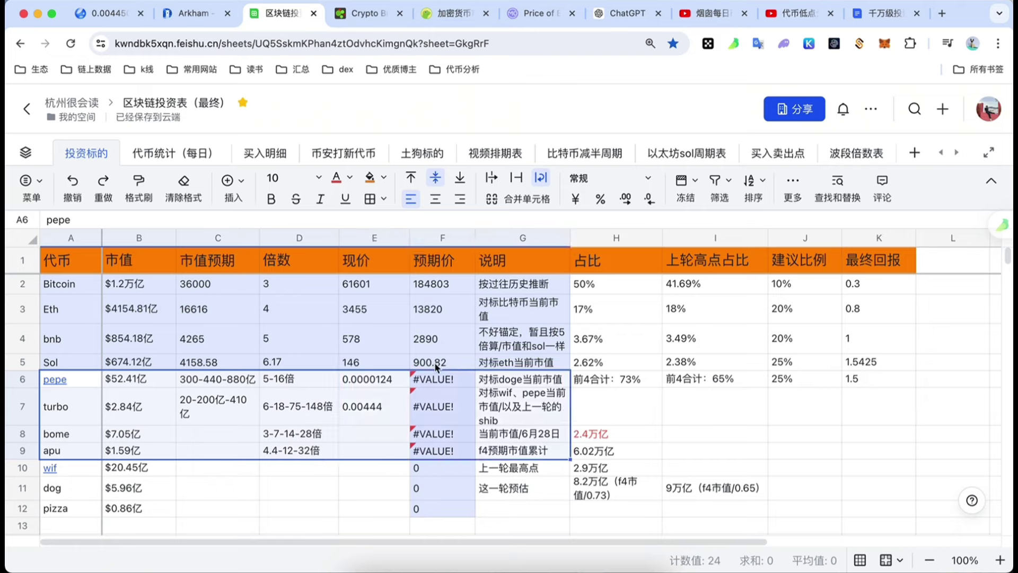
click(377, 180)
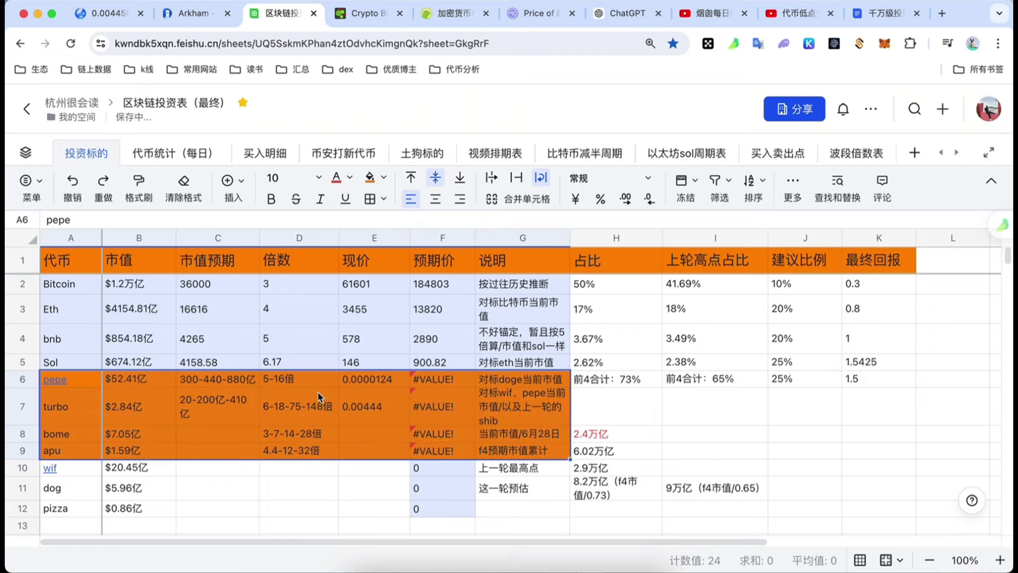
click(384, 178)
click(379, 244)
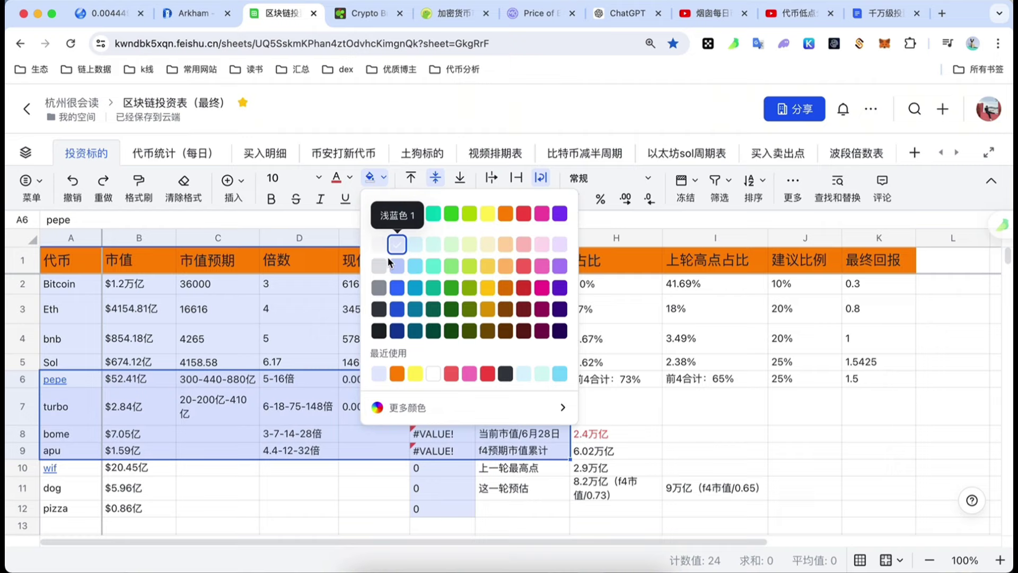
click(269, 489)
Fill the pepe to apu rows, A6:G9, with light sky blue after trying 浅青色 2
click(76, 383)
drag(142, 403, 502, 449)
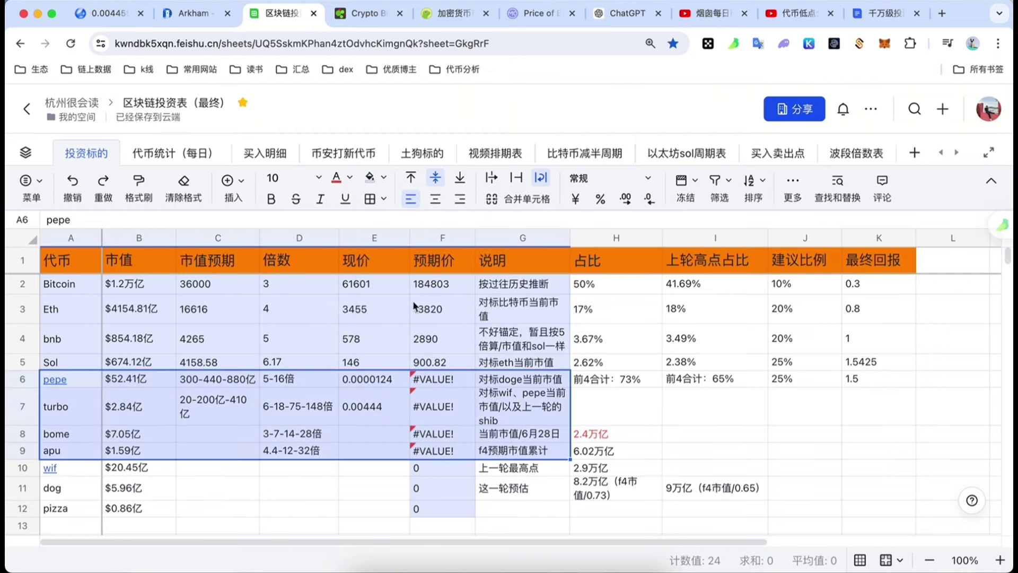
click(384, 178)
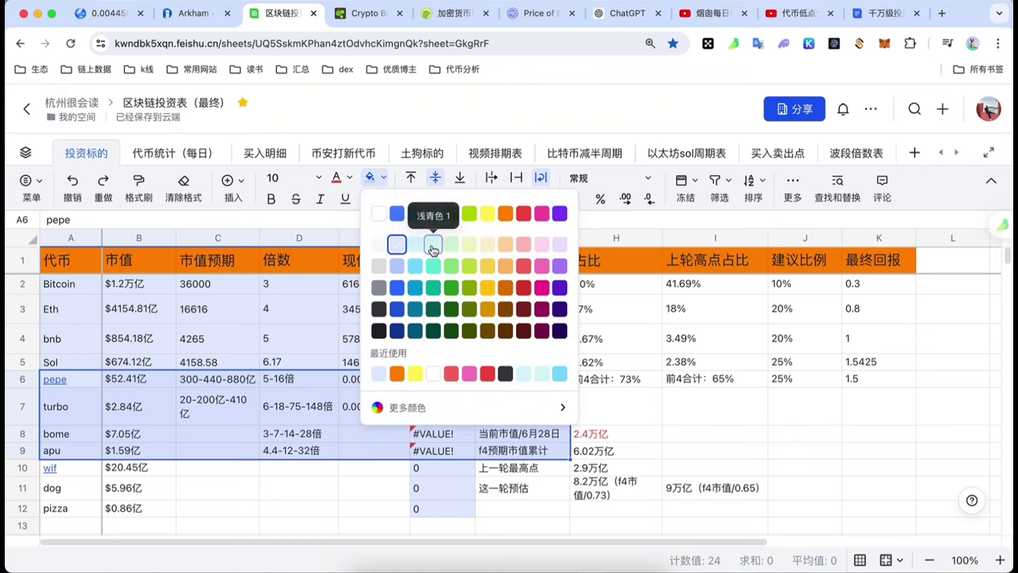
click(433, 266)
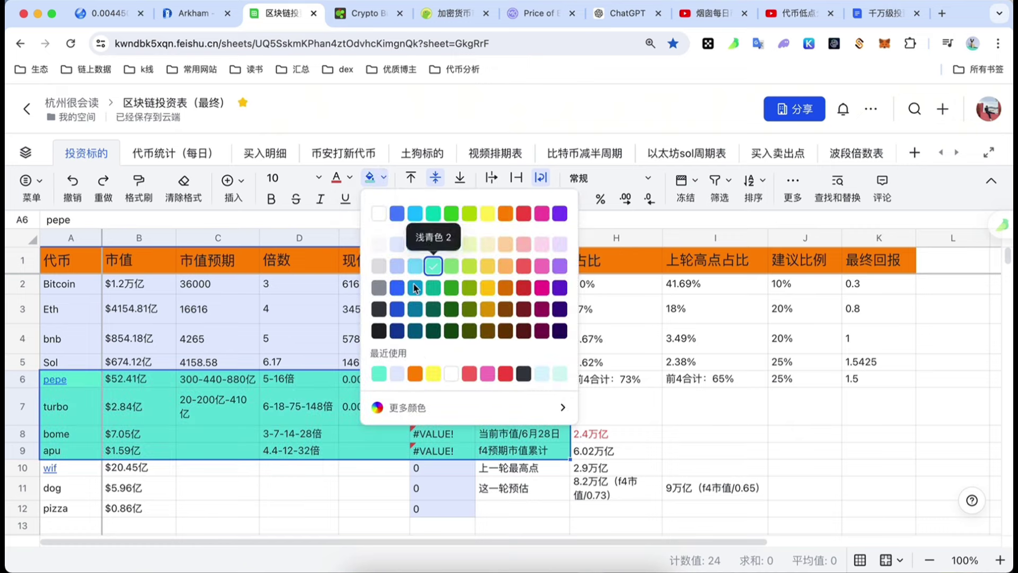
click(414, 268)
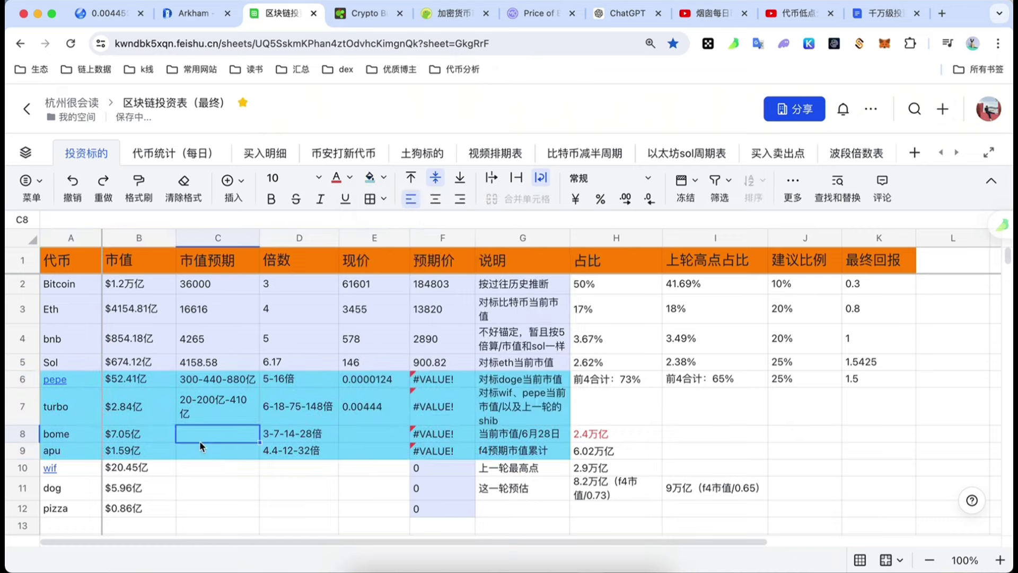
click(205, 488)
click(84, 407)
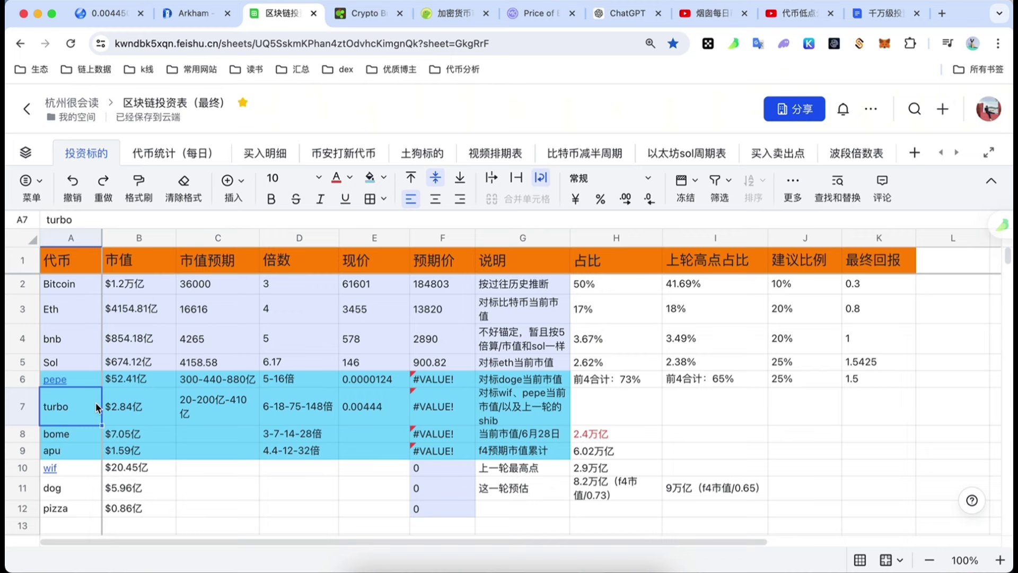
click(220, 486)
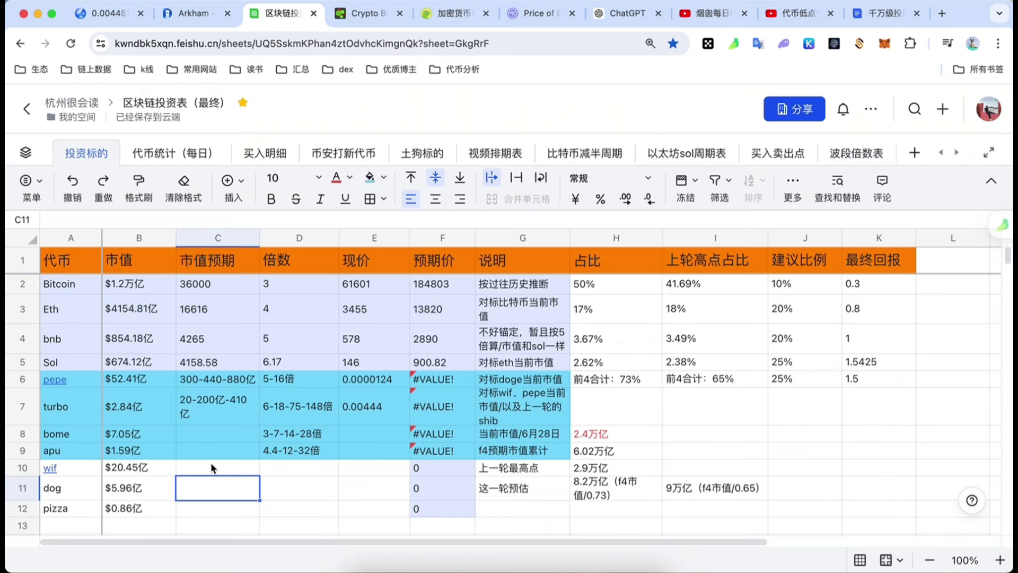
Switch to the YouTube channel page and look through its list of latest videos
click(715, 13)
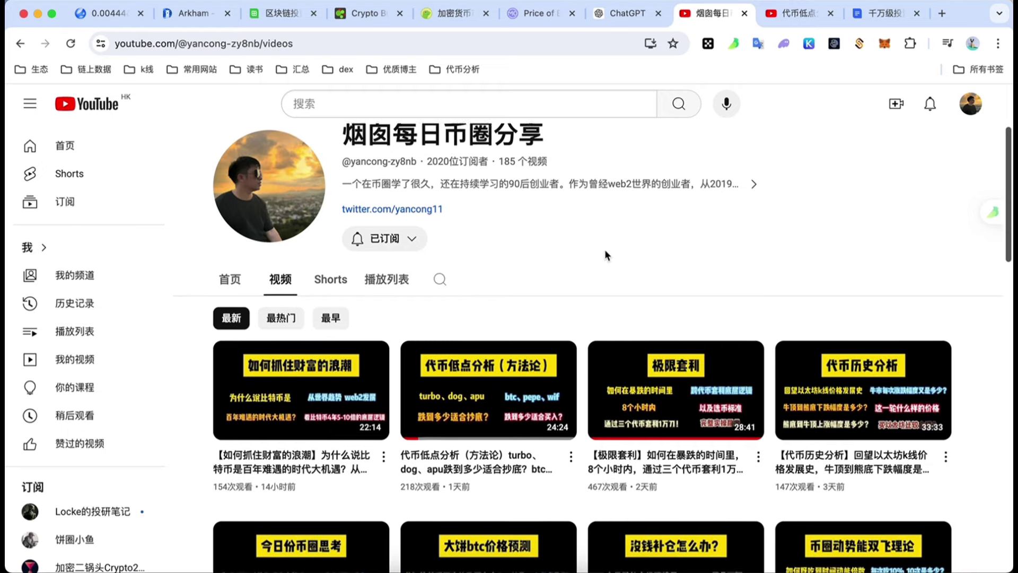
scroll(605, 247, down, 2)
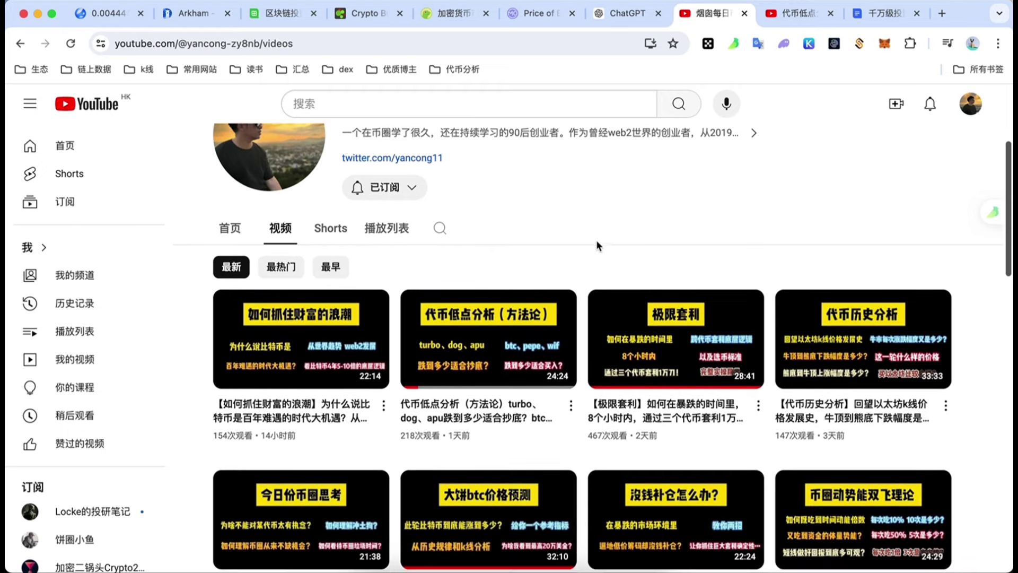
scroll(572, 224, up, 3)
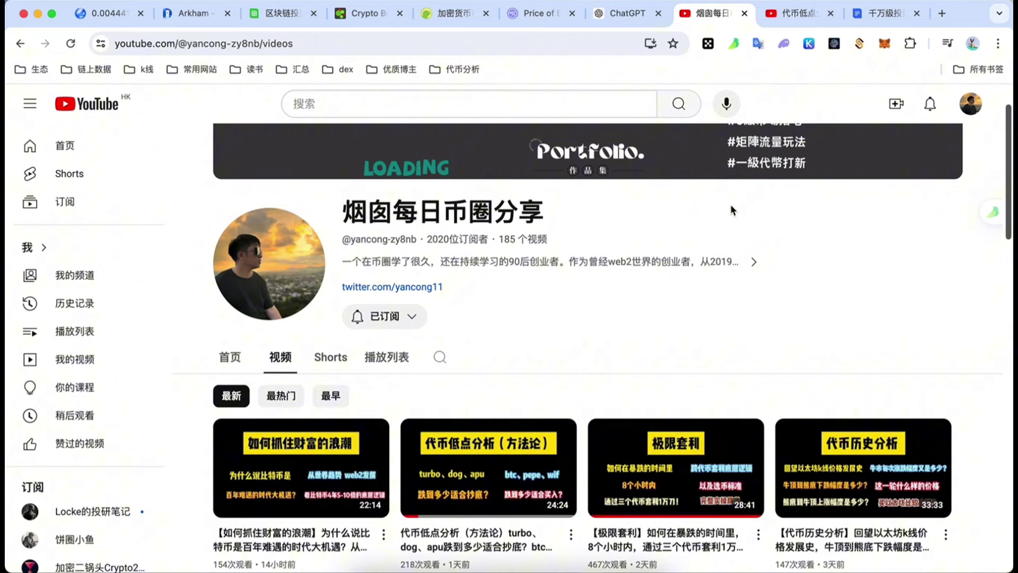
Open the token low-point analysis video's page and examine the gateio and 币安 fee-rebate registration details in its description
click(790, 13)
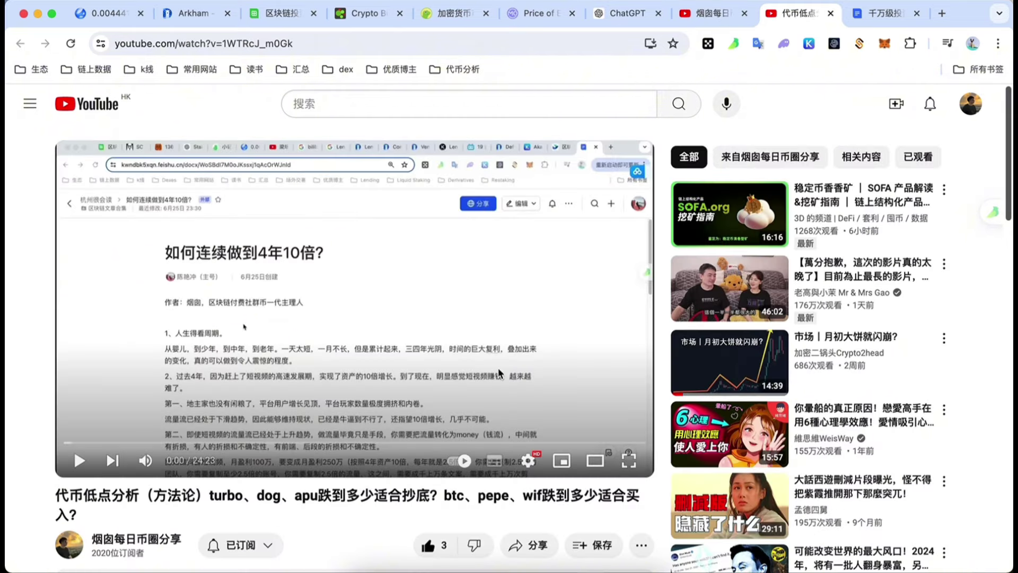
scroll(498, 370, down, 4)
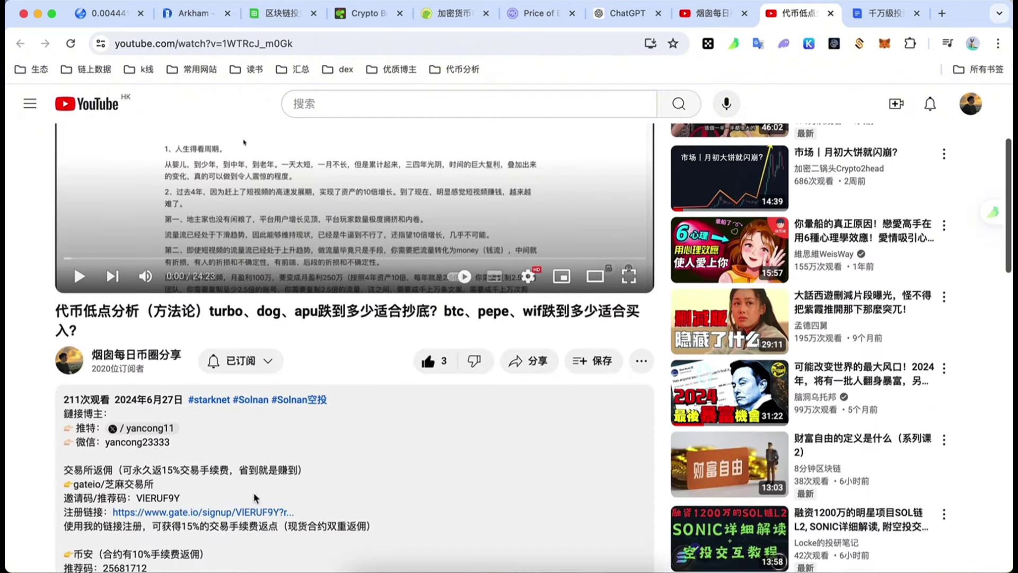
scroll(169, 499, down, 1)
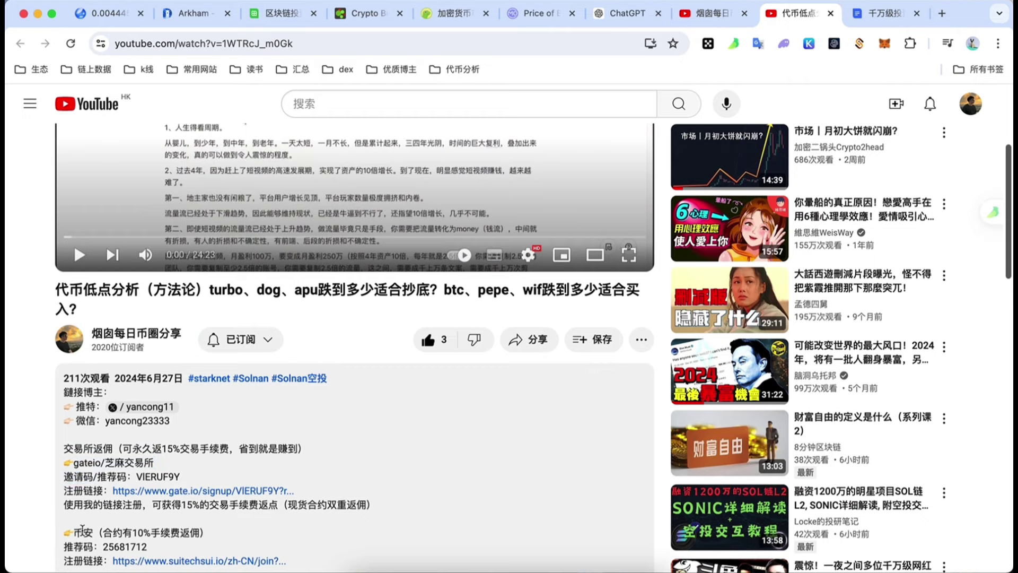
drag(64, 462, 434, 523)
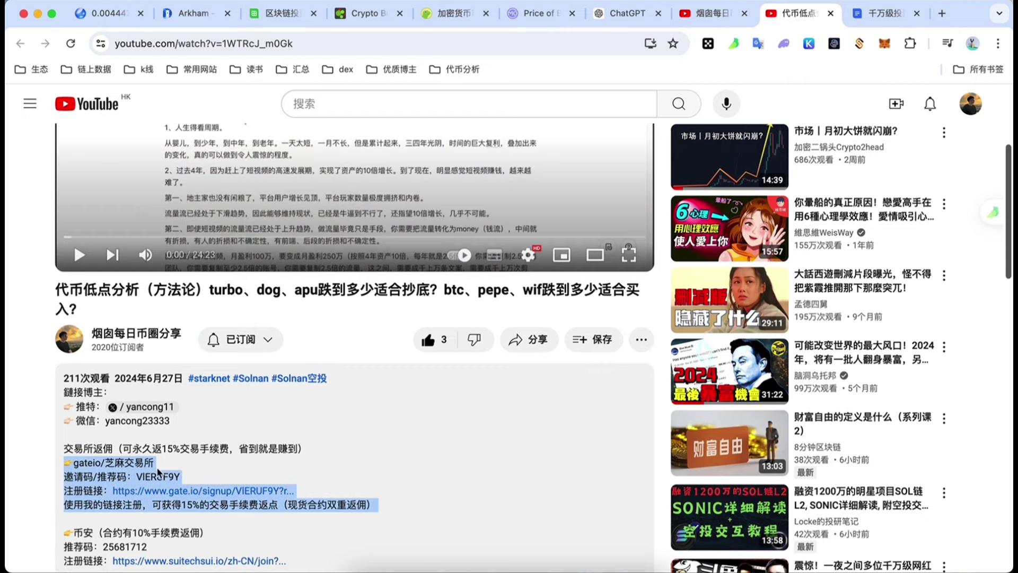
scroll(254, 486, up, 1)
scroll(244, 475, down, 1)
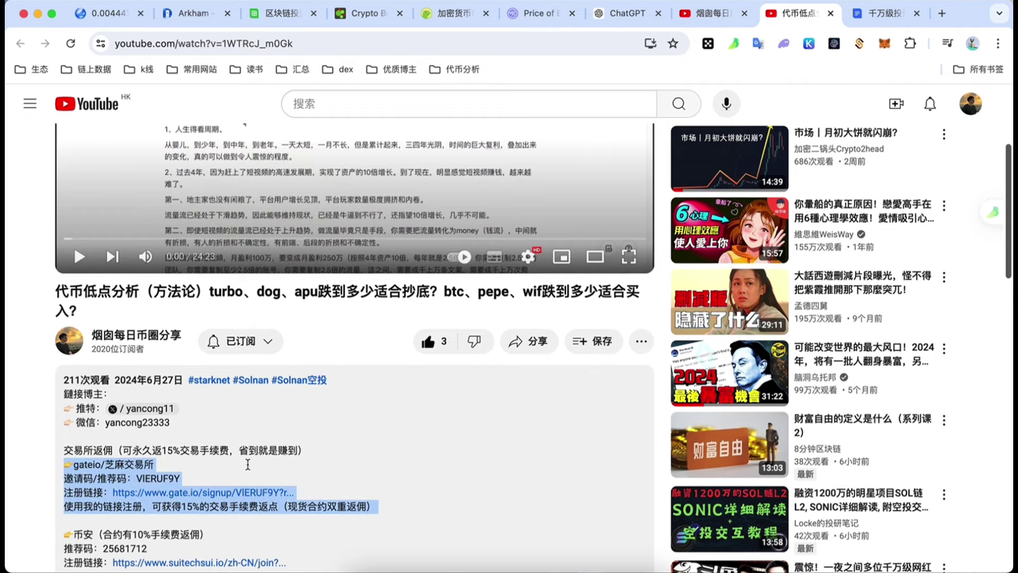
scroll(248, 465, down, 1)
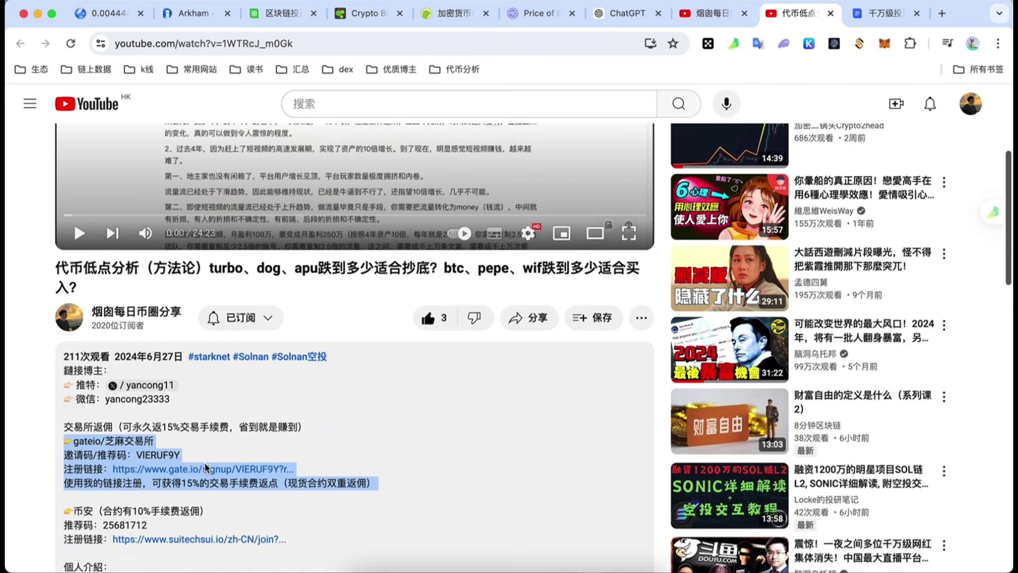
click(86, 509)
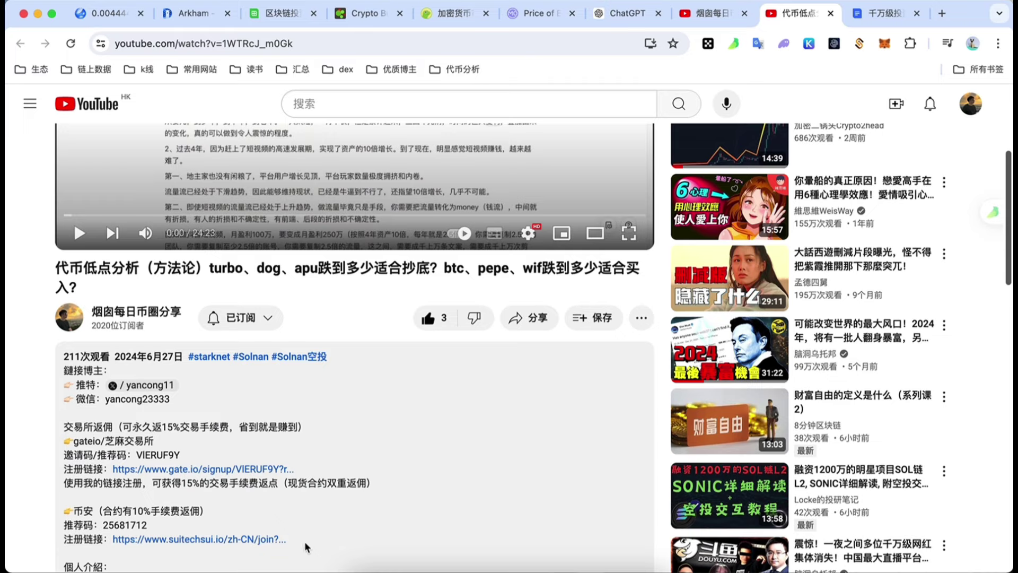
drag(304, 541, 73, 428)
scroll(377, 493, up, 1)
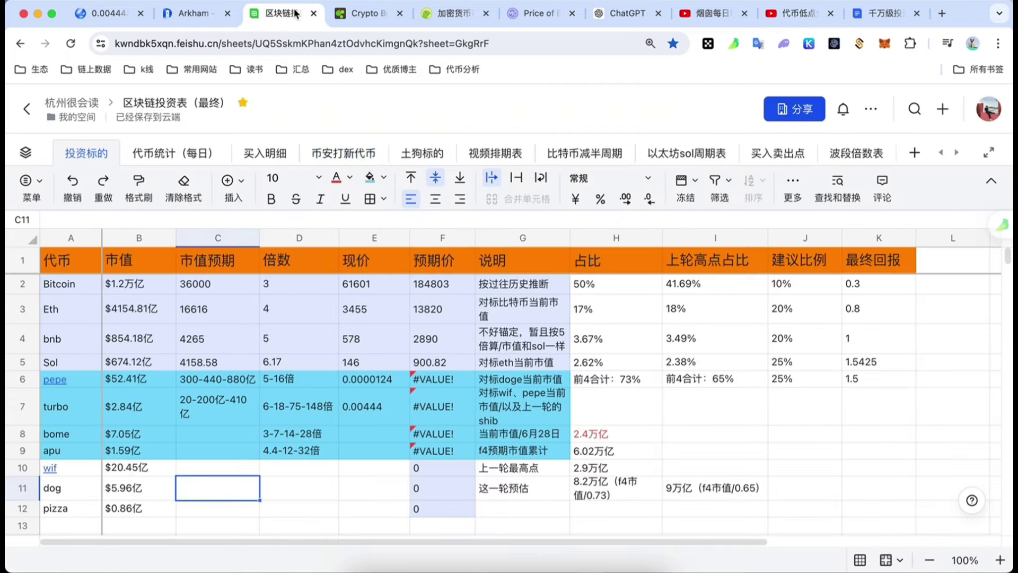
Return to the 区块链投资表 spreadsheet and review the token rows around wif, dog and pizza
click(297, 12)
click(343, 468)
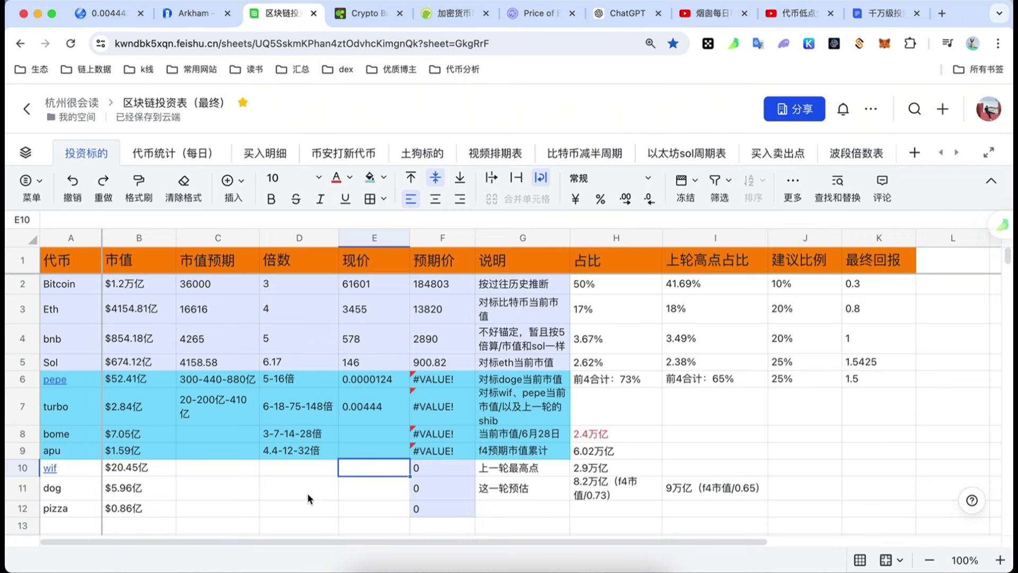
scroll(307, 492, down, 1)
scroll(300, 480, down, 1)
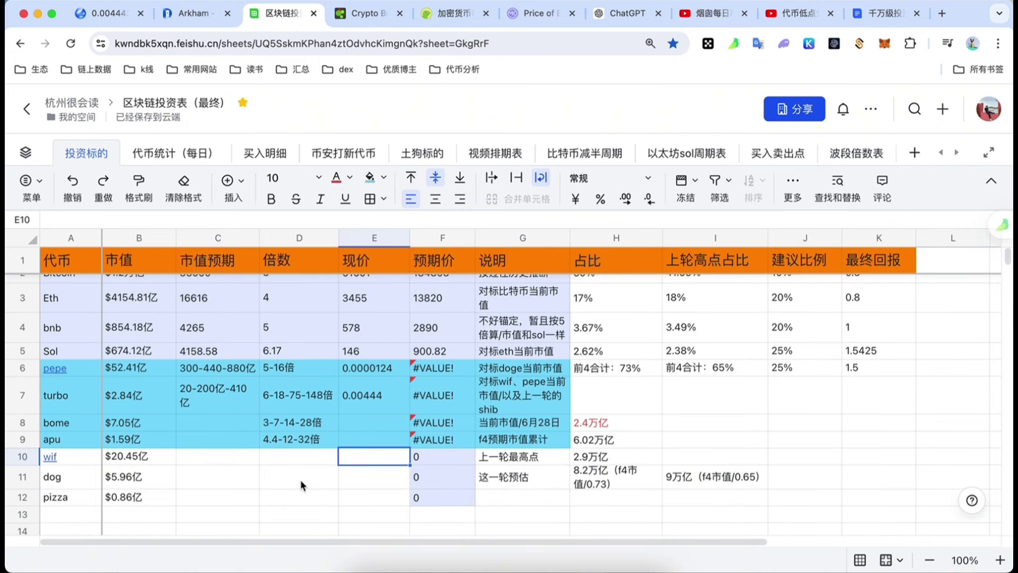
scroll(300, 477, up, 1)
scroll(300, 476, down, 1)
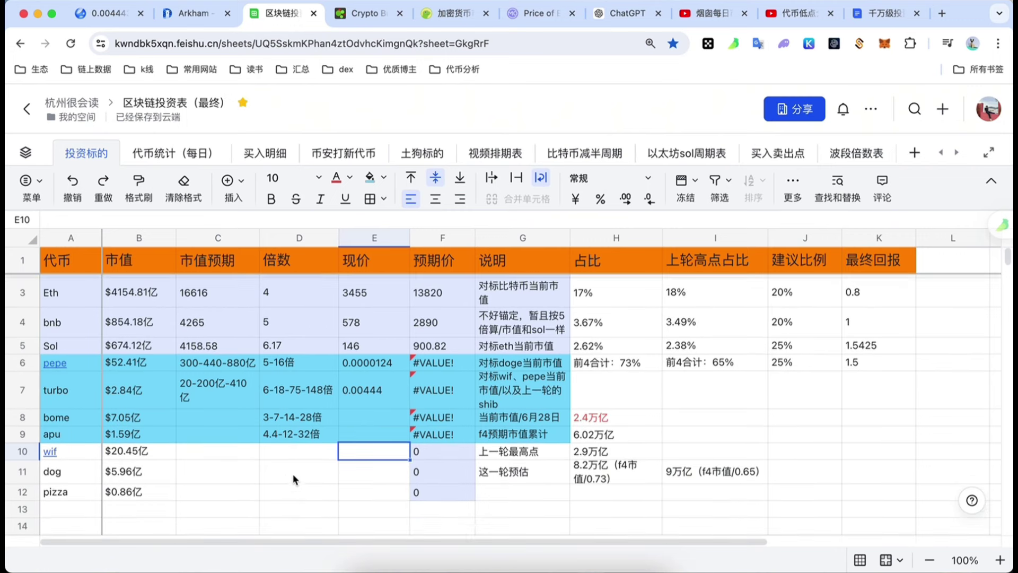
click(89, 457)
click(188, 453)
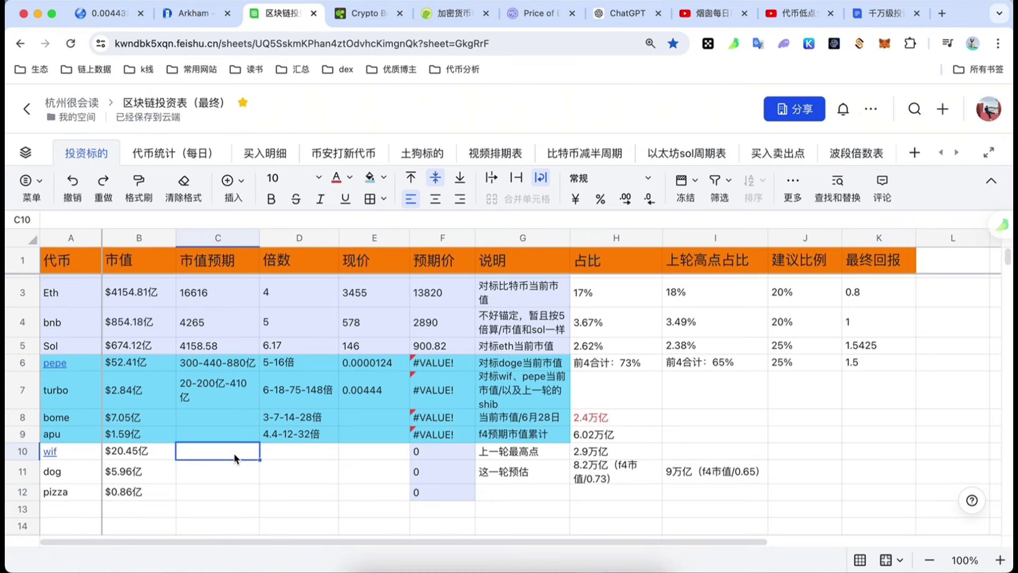
Add the tokens bonk and floki to the 代币 column in the two empty rows below pizza
click(30, 470)
click(46, 509)
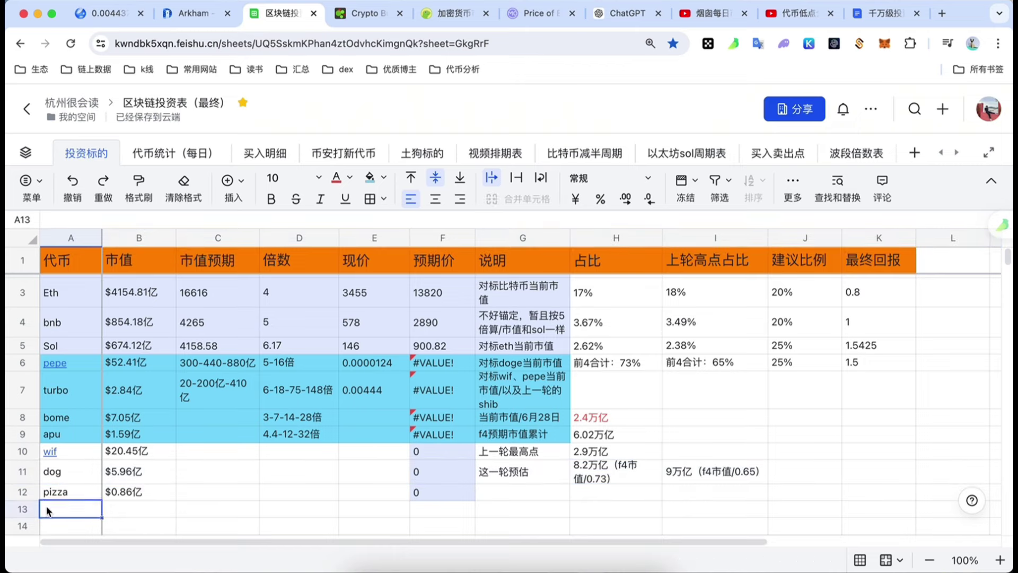
text(bonk)
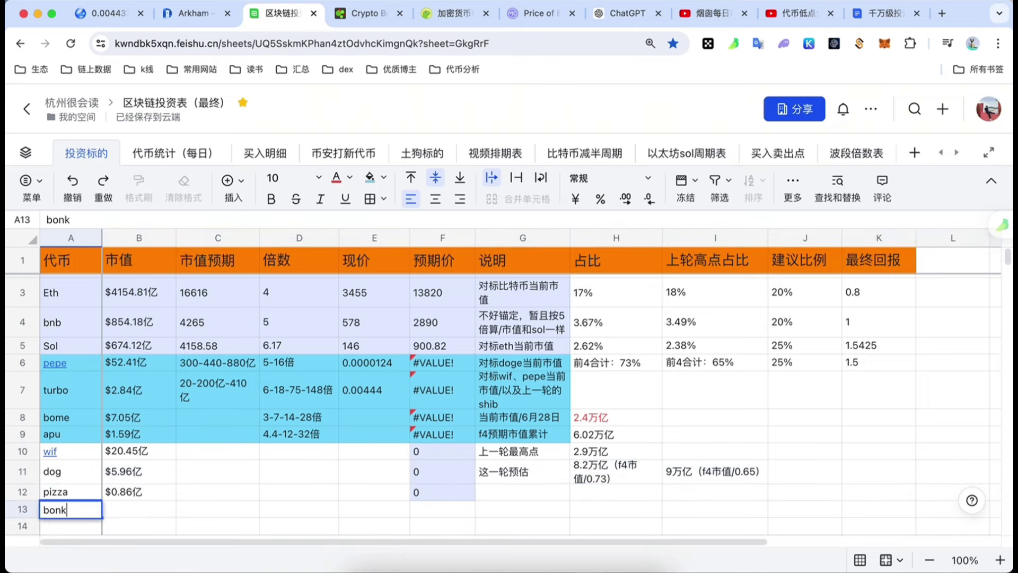
click(211, 513)
scroll(151, 508, down, 3)
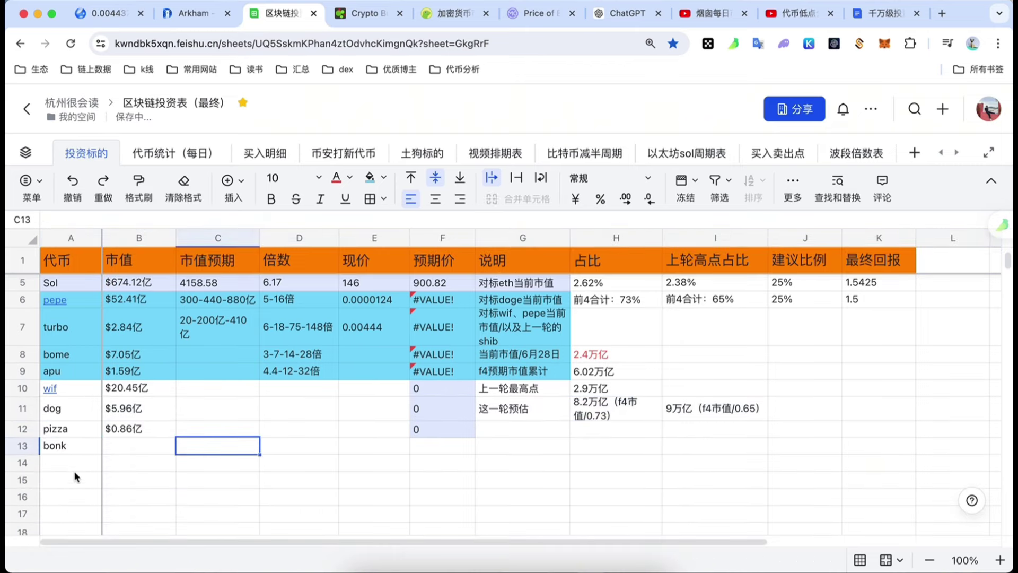
click(71, 462)
text(floki)
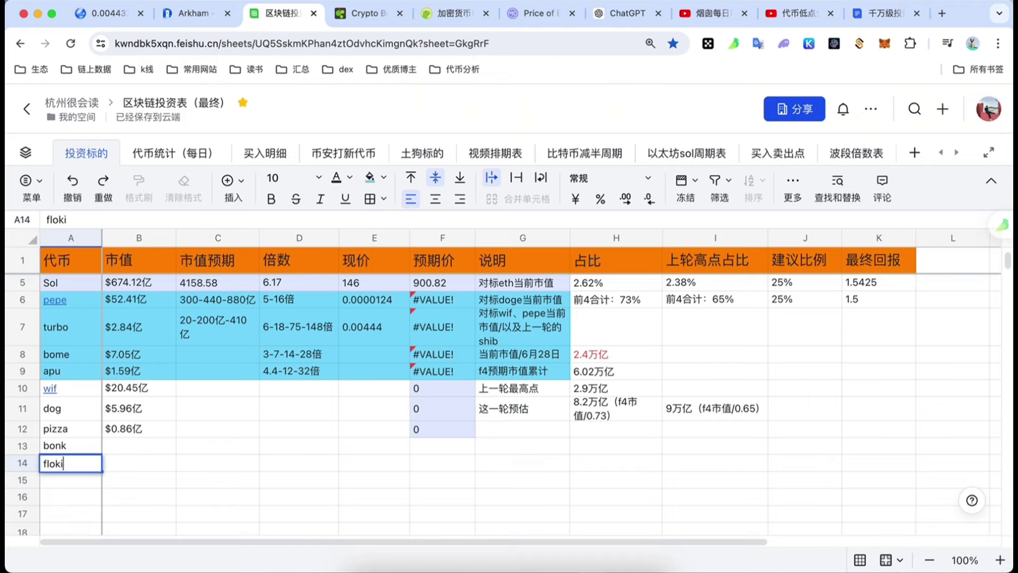
click(207, 459)
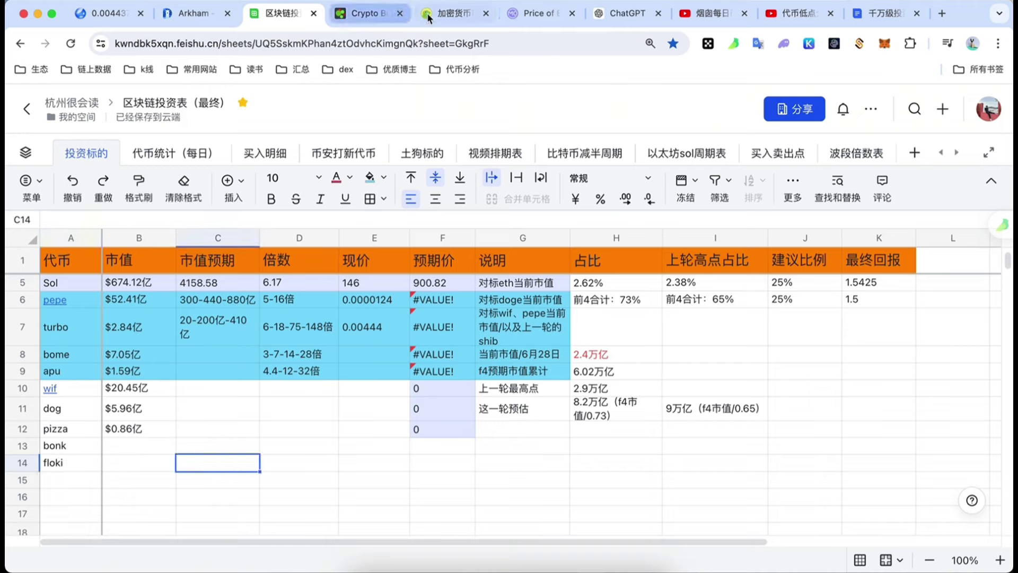
Look up Bonk on Crypto Bubbles and copy its market cap, 15.61亿, into bonk's 市值 cell in the spreadsheet
click(371, 15)
text(bonk)
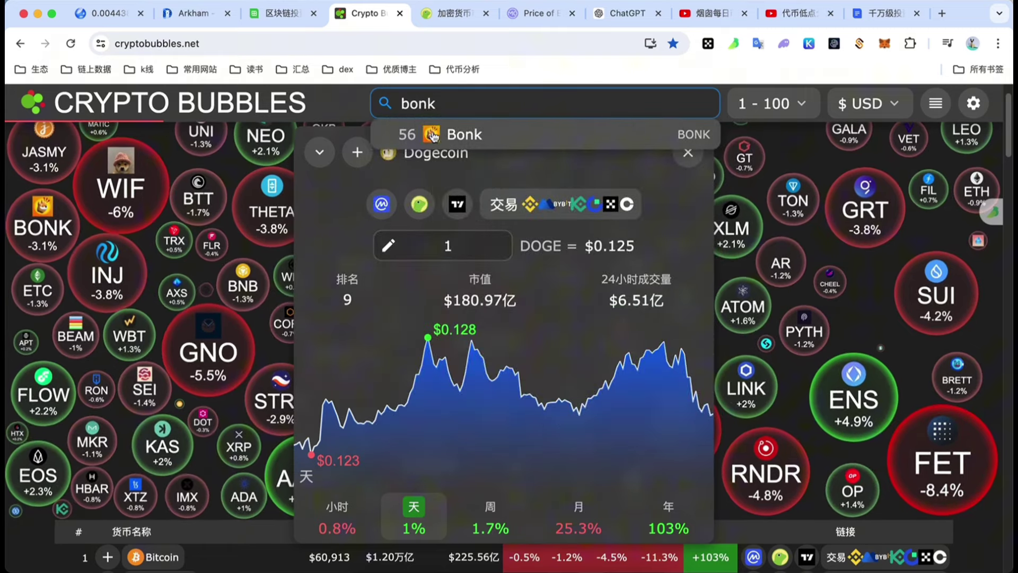
key(Return)
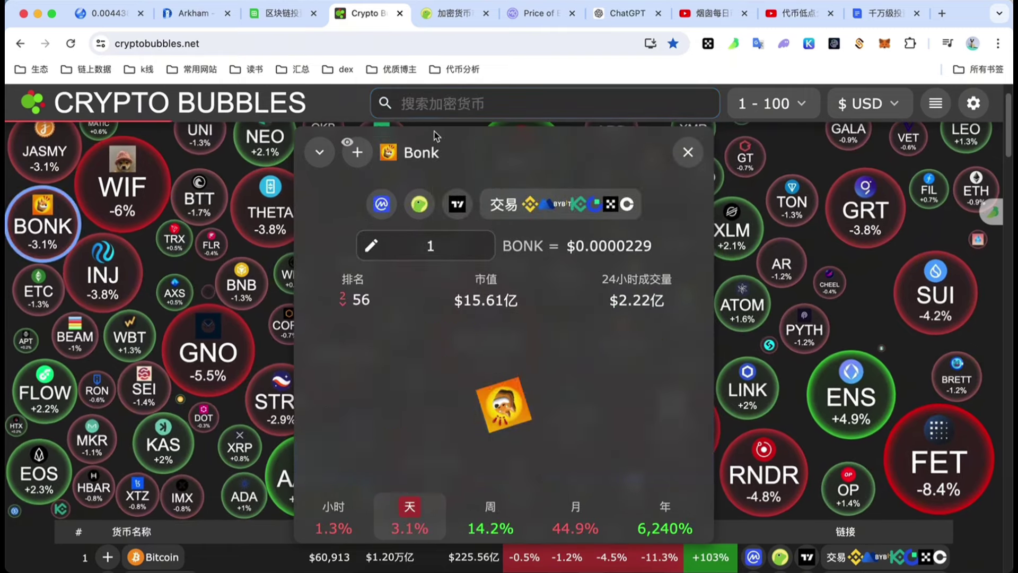
drag(465, 300, 517, 301)
key(ctrl+c)
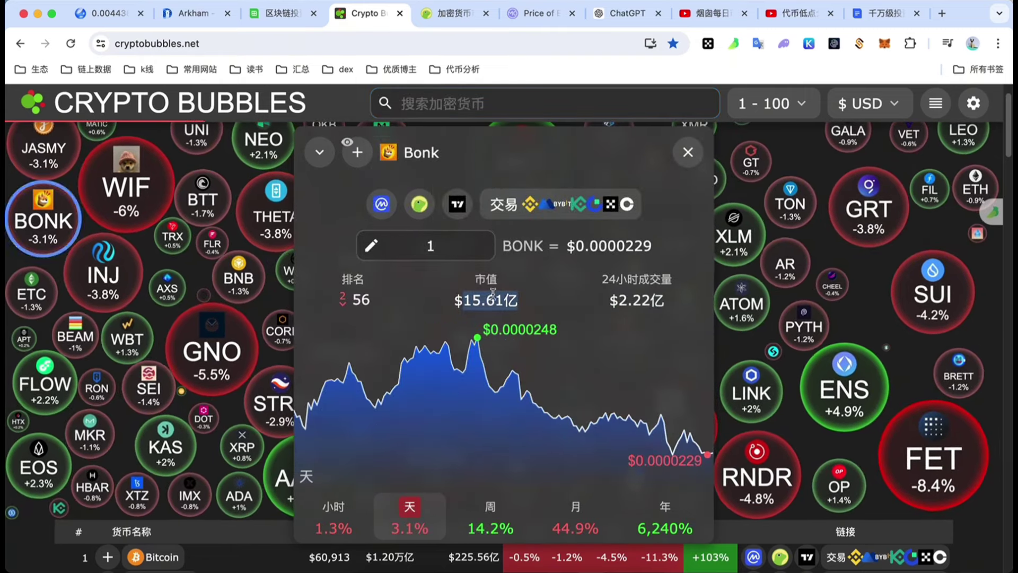
click(282, 13)
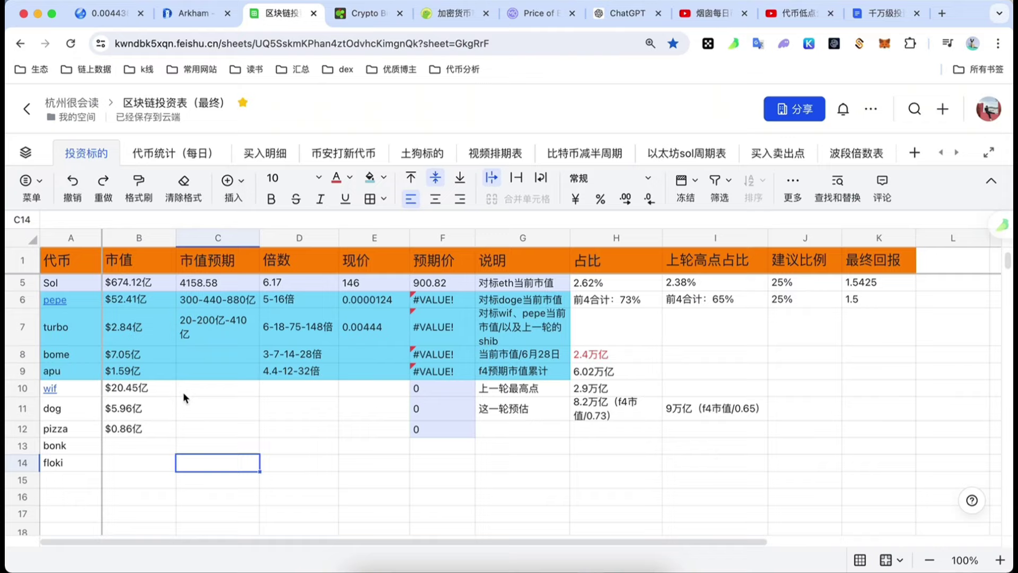
click(141, 446)
key(ctrl+v)
Look up FLOKI on Crypto Bubbles and copy its market cap, $16.01亿, into floki's 市值 cell in the spreadsheet
click(447, 15)
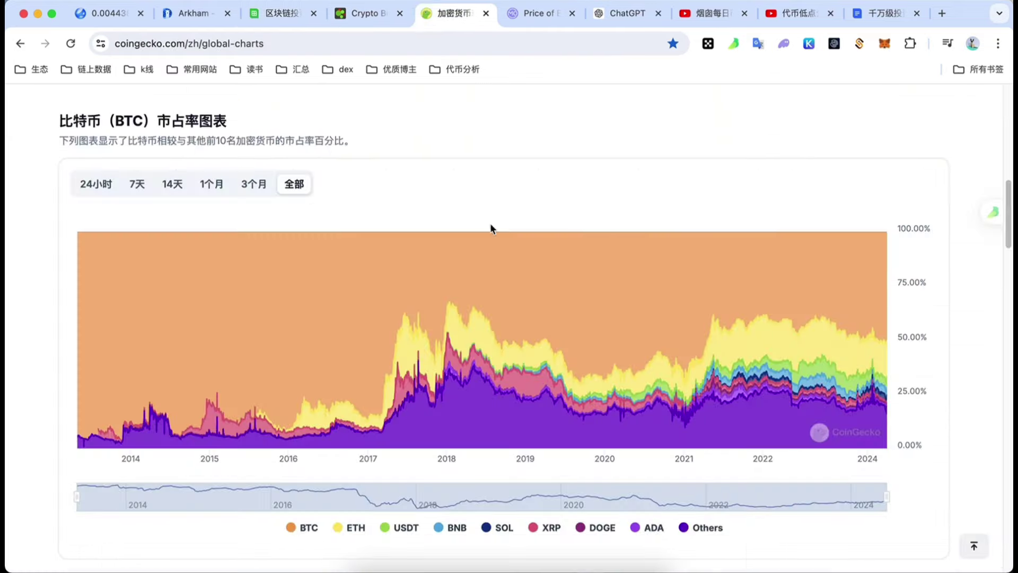
click(352, 14)
click(460, 104)
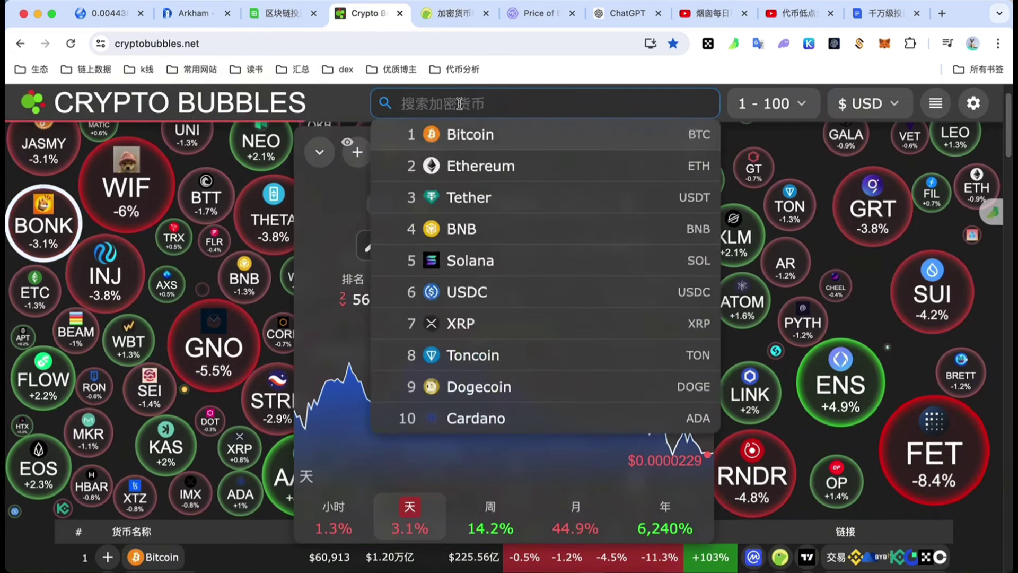
text(floki)
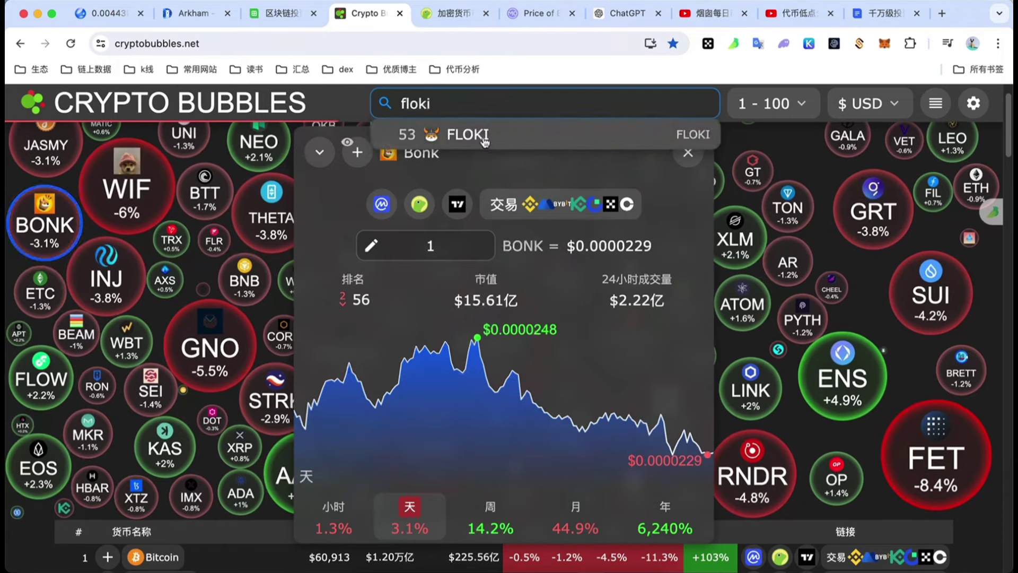
click(484, 139)
drag(517, 300, 421, 298)
key(super+c)
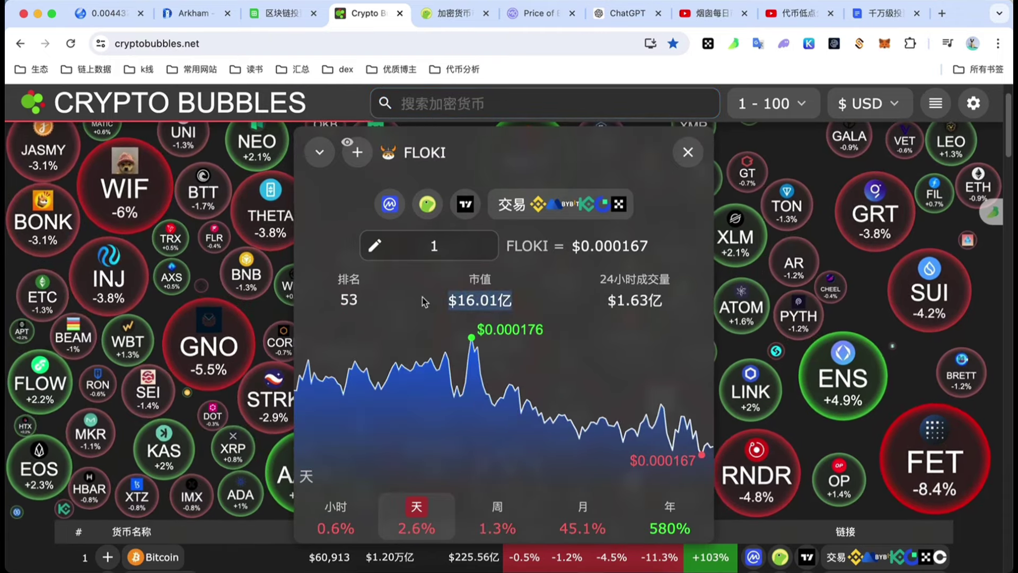
click(282, 13)
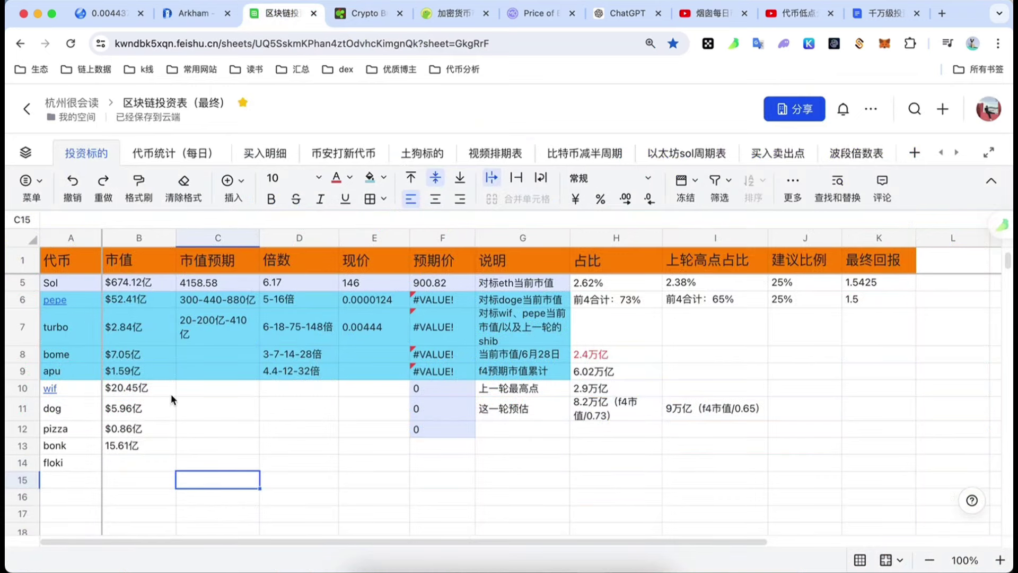
click(136, 462)
key(super+v)
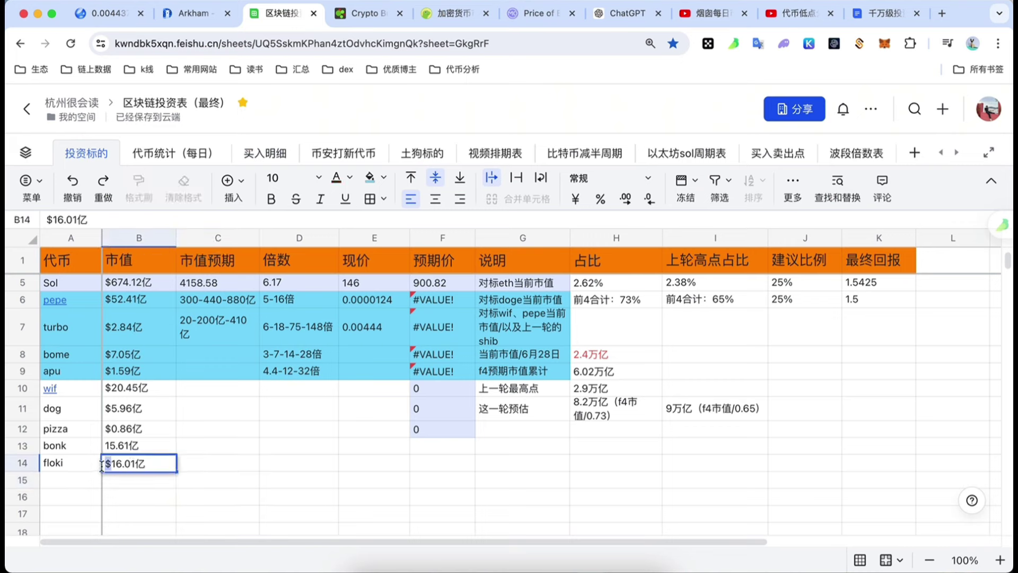
Add a $ sign in front of bonk's market cap so the cell reads $15.61亿
click(109, 445)
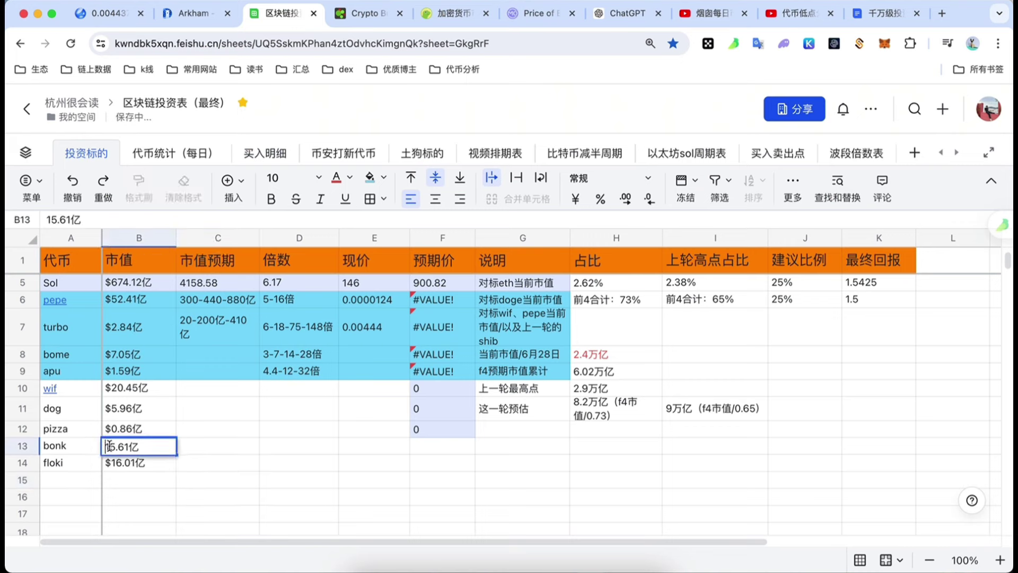
text($)
click(208, 444)
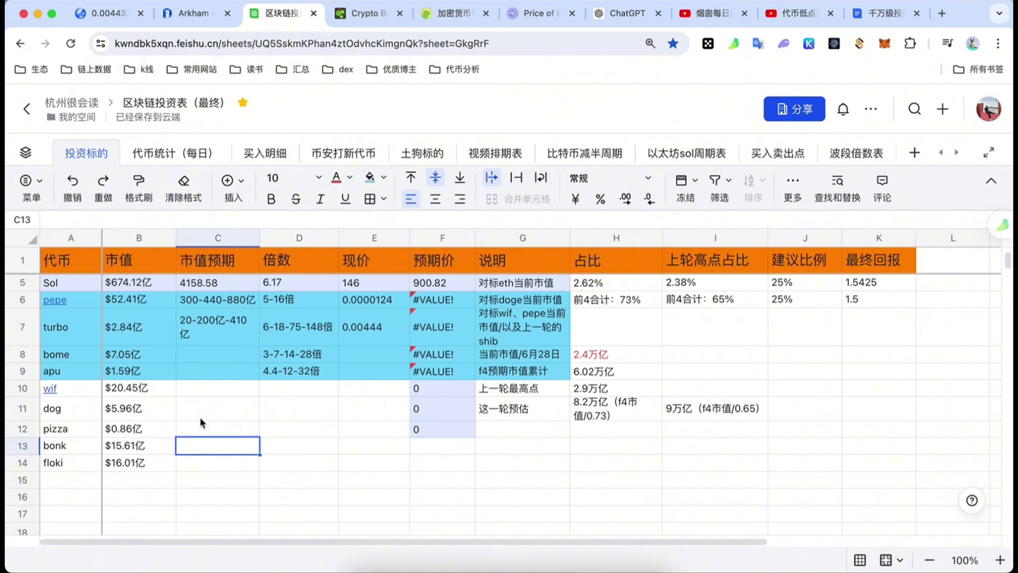
Enter 50-100亿 as bonk's expected market cap in the 市值预期 column
click(239, 324)
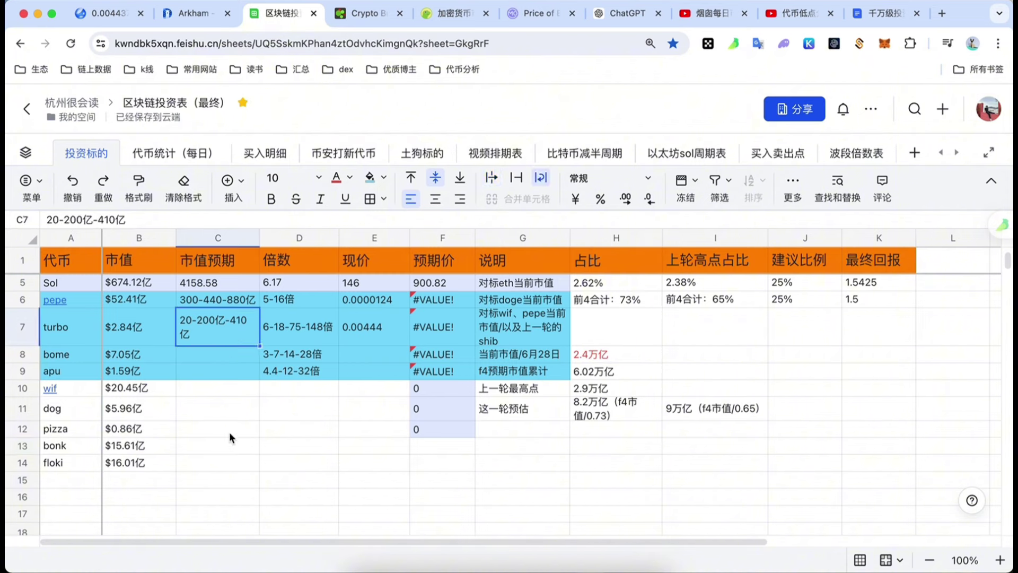
scroll(230, 421, up, 1)
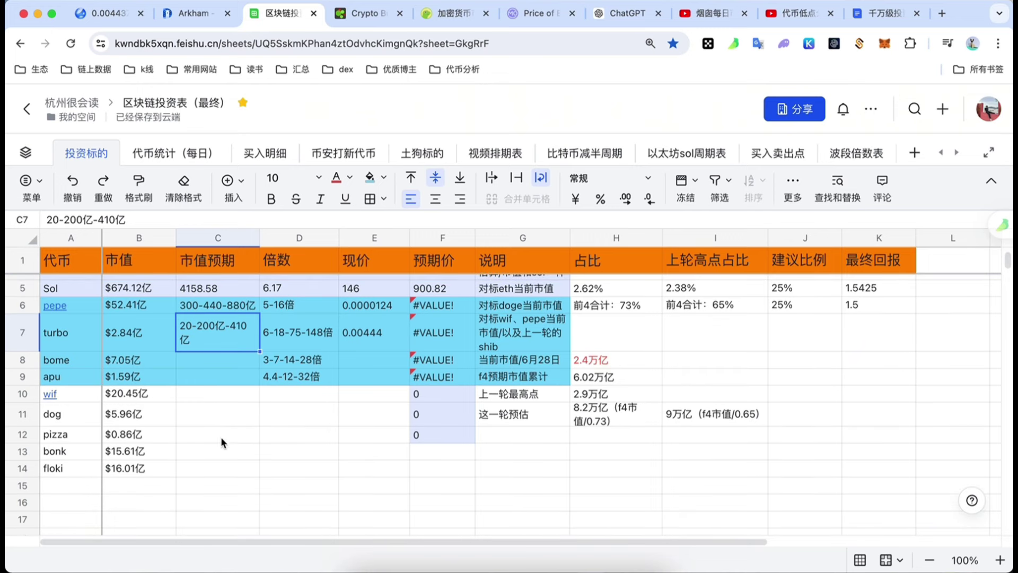
click(210, 449)
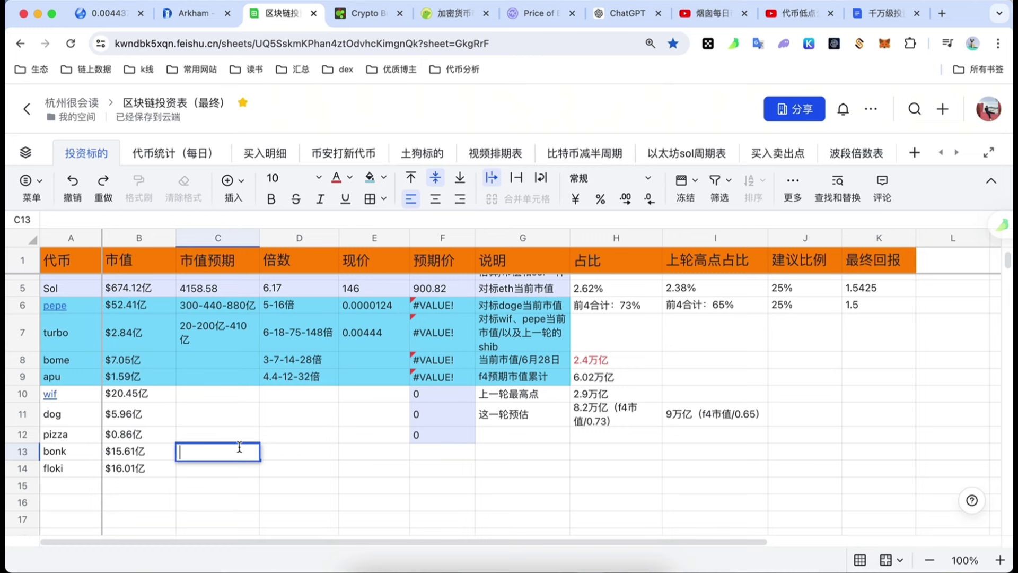
text(50-100亿)
click(263, 472)
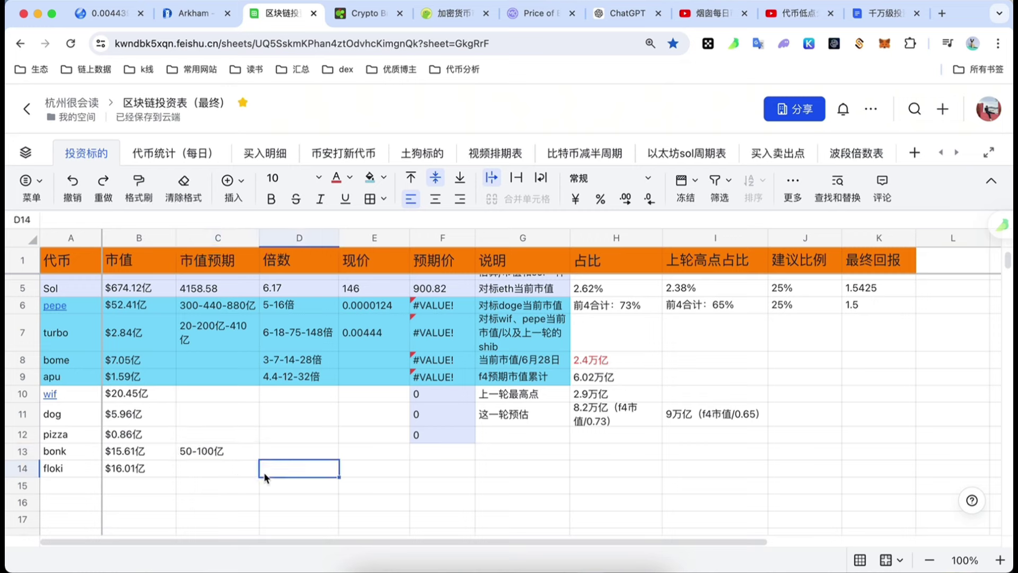
Calculate bonk's multiple with =50/15 in its 倍数 cell and clear the cell again
click(280, 455)
double_click(279, 455)
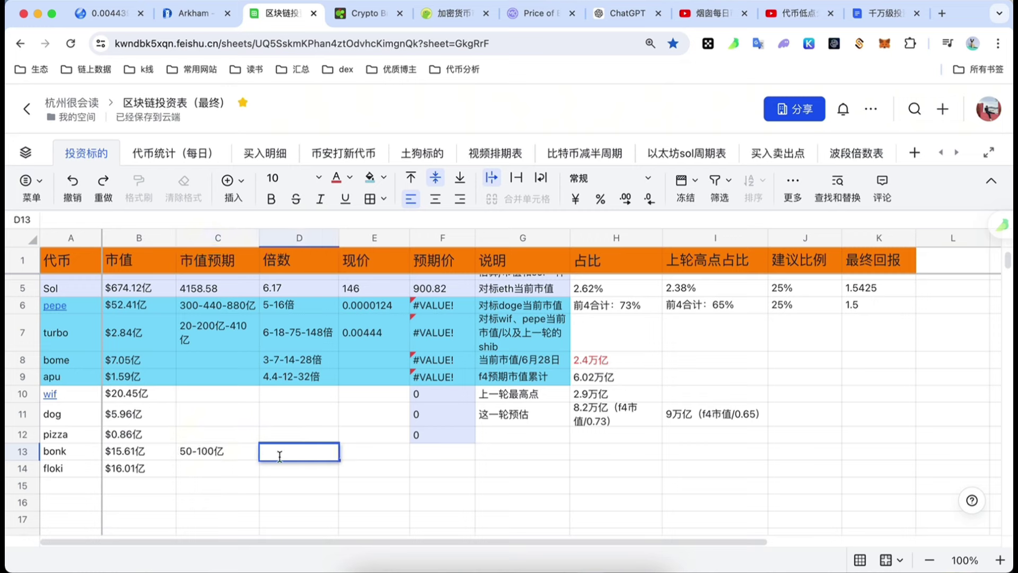
text(=50/15)
key(Return)
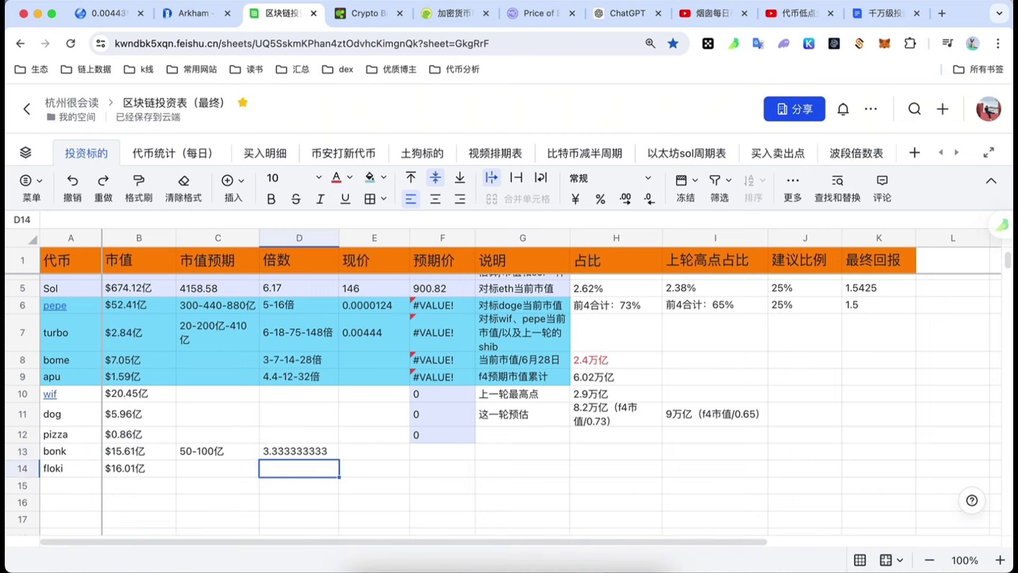
double_click(295, 457)
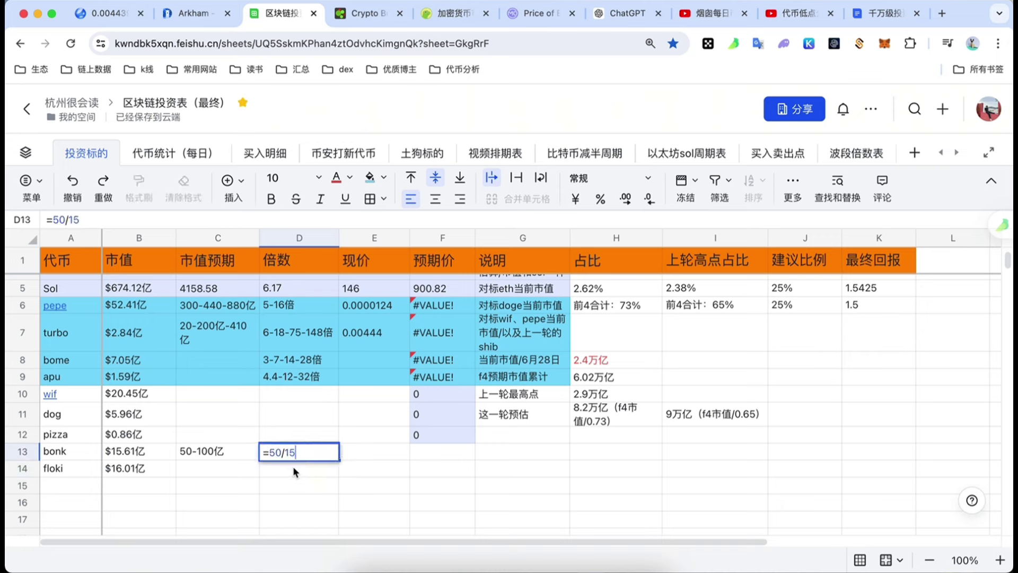
key(Return)
click(287, 453)
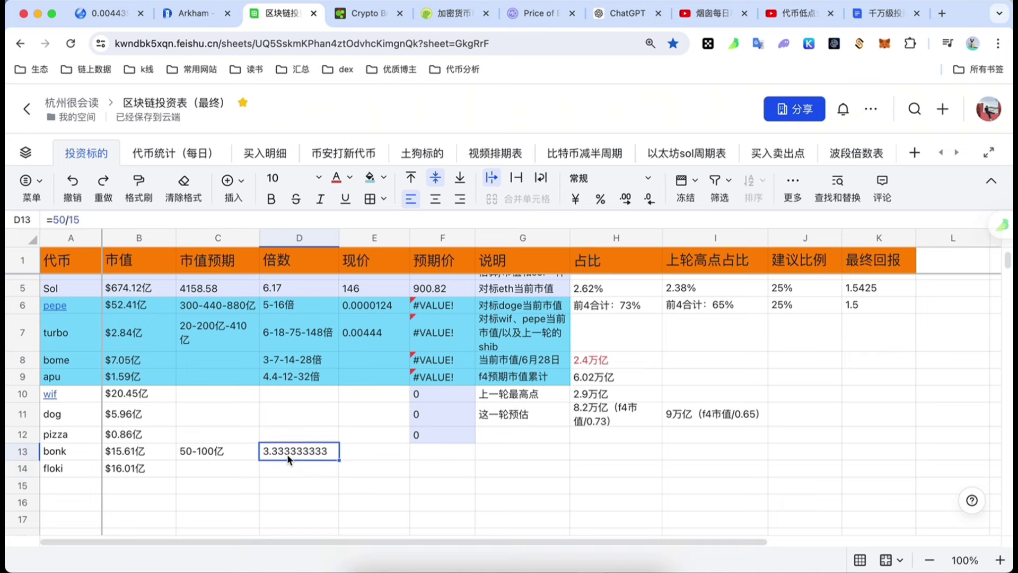
key(Delete)
Enter 3-6倍 as bonk's multiple in the 倍数 column
double_click(322, 451)
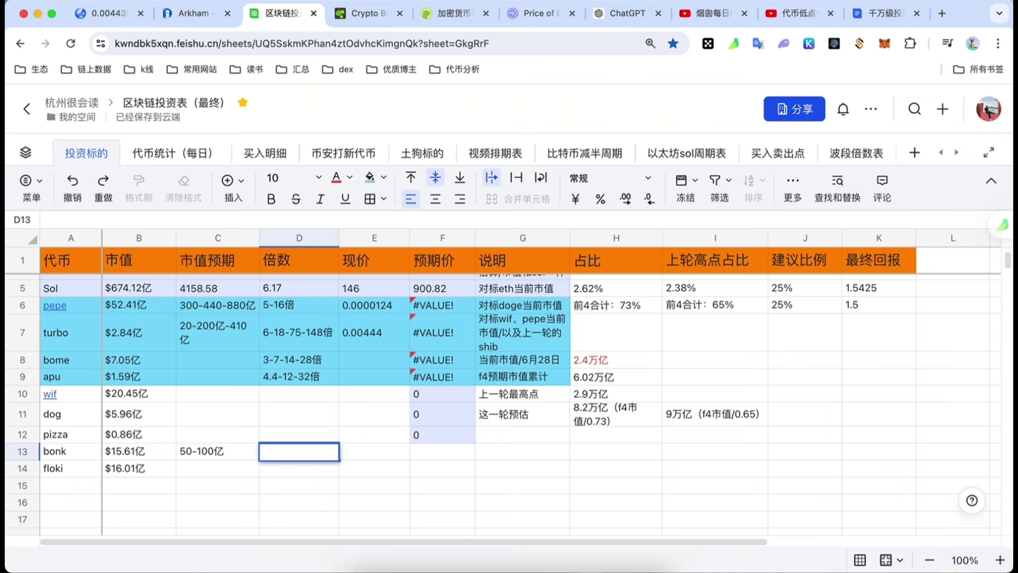
text(3-6倍)
key(Return)
Fill bonk's 倍数 value down to floki's row and correct floki's multiple to 3-6倍
click(317, 453)
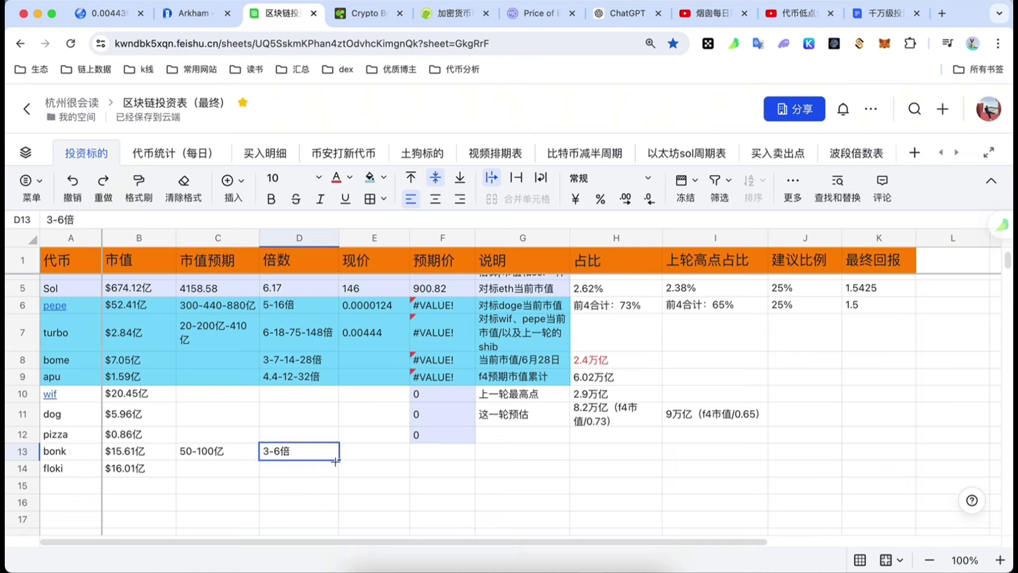
drag(338, 459, 336, 467)
double_click(280, 466)
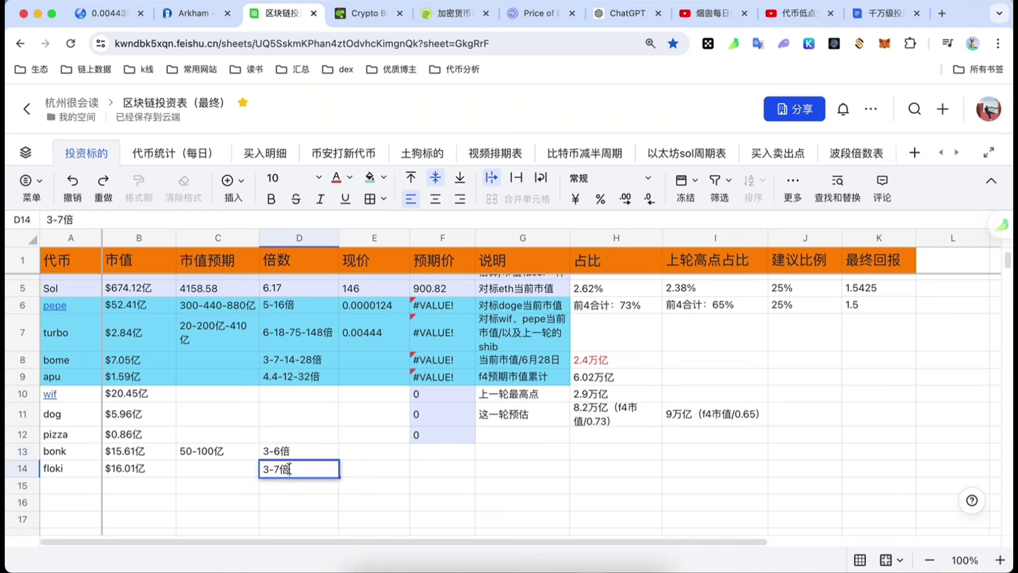
key(BackSpace)
text(6)
key(Return)
Fill bonk's 市值预期 value down to floki's row and correct floki's expected market cap to 50-100亿
click(237, 458)
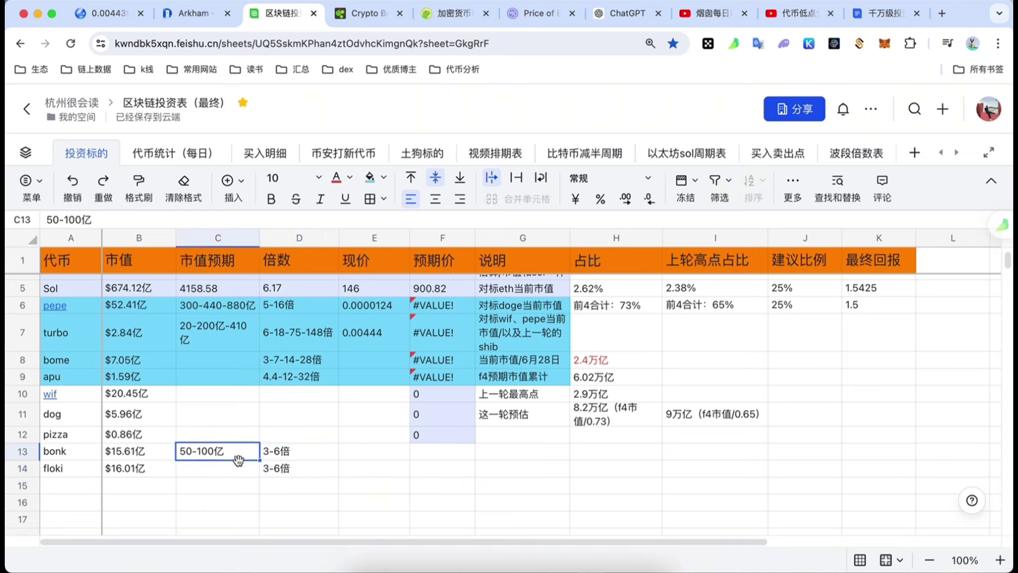
drag(260, 460, 263, 478)
double_click(214, 468)
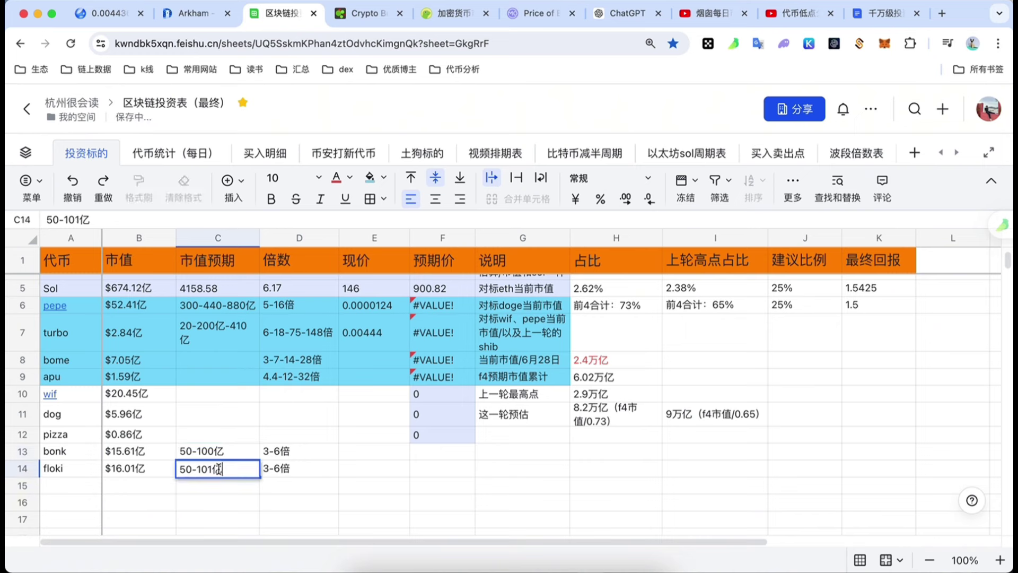
key(BackSpace)
text(0)
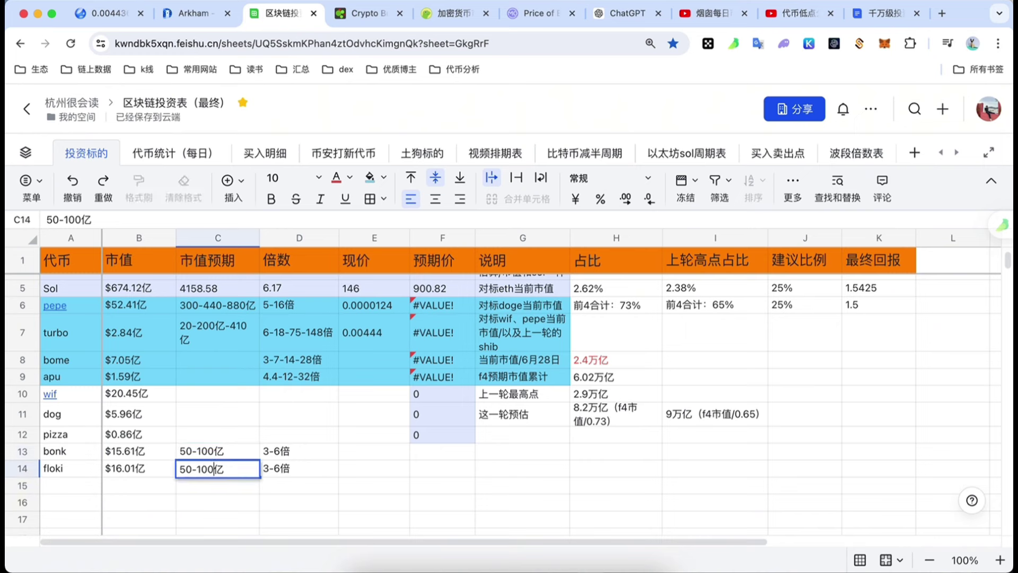
click(257, 422)
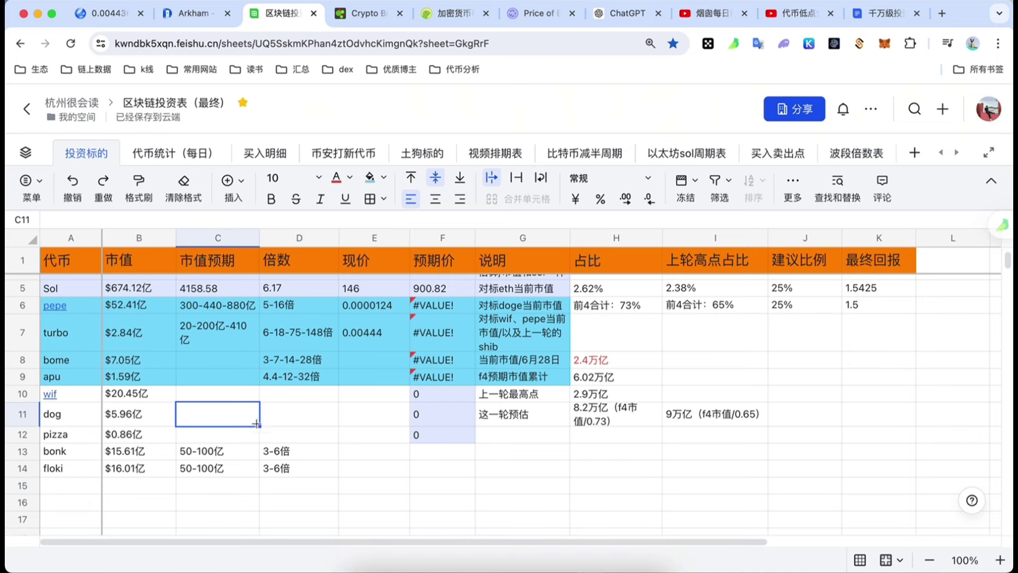
Compare the bonk and floki rows with the pepe and bome entries, looking at their current market caps
click(75, 304)
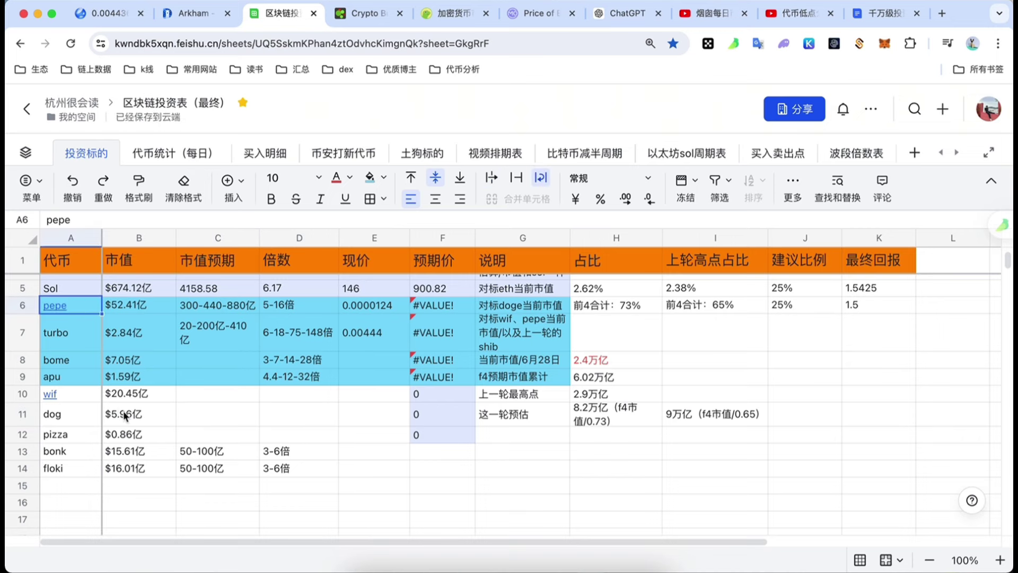
scroll(126, 418, up, 1)
scroll(151, 453, down, 1)
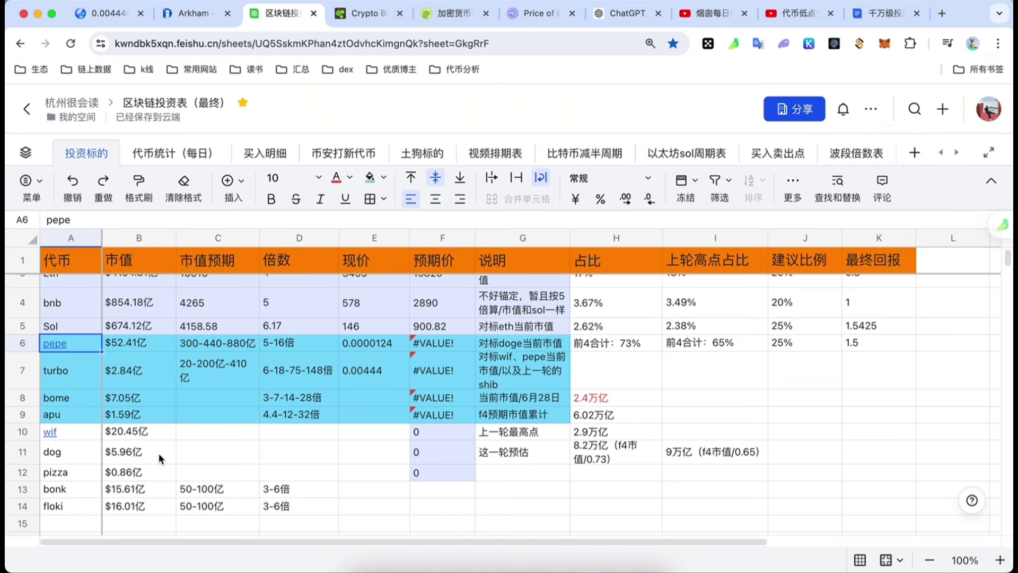
drag(72, 488, 253, 507)
click(124, 491)
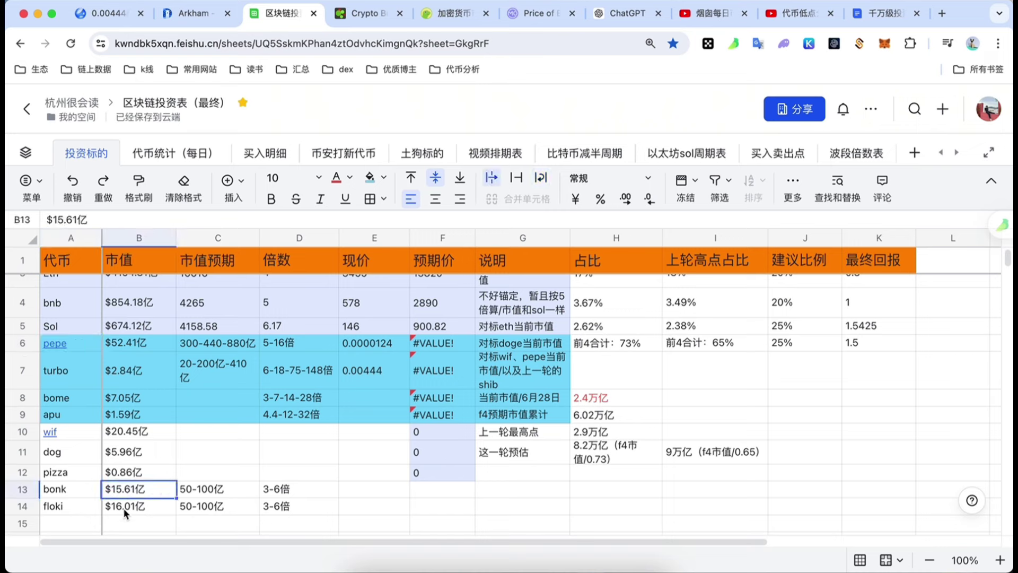
click(124, 500)
click(125, 491)
click(132, 401)
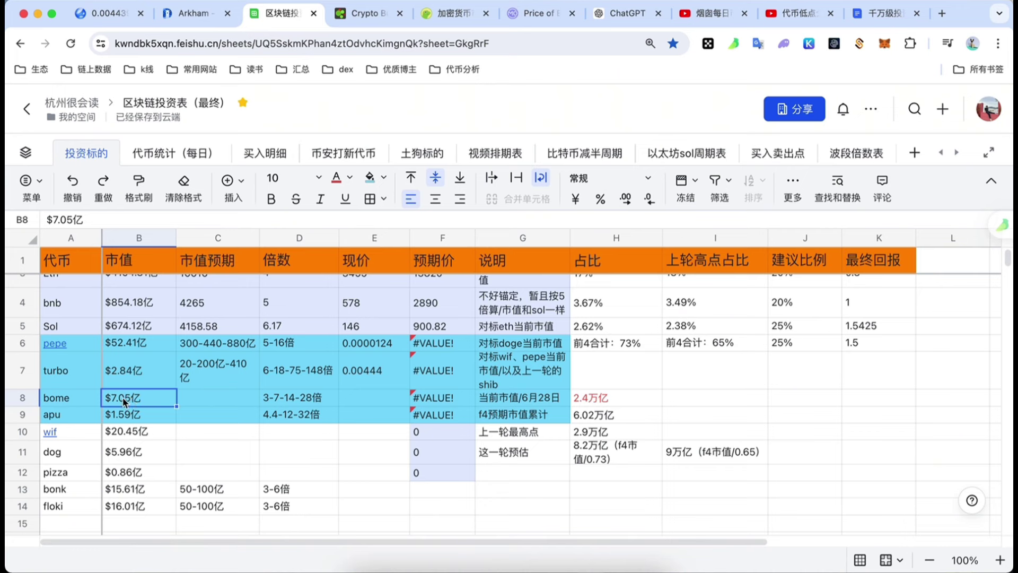
click(194, 402)
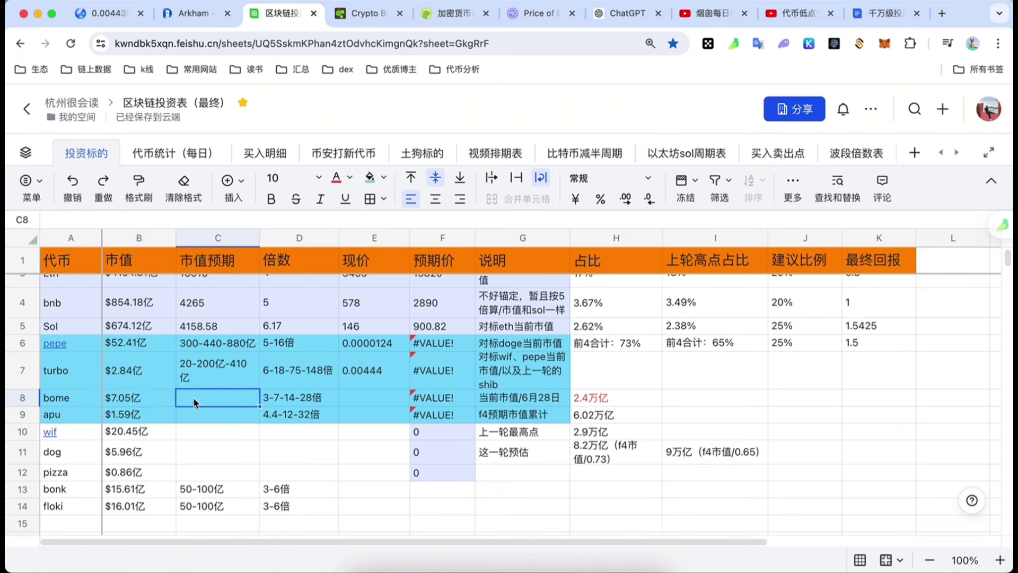
click(154, 403)
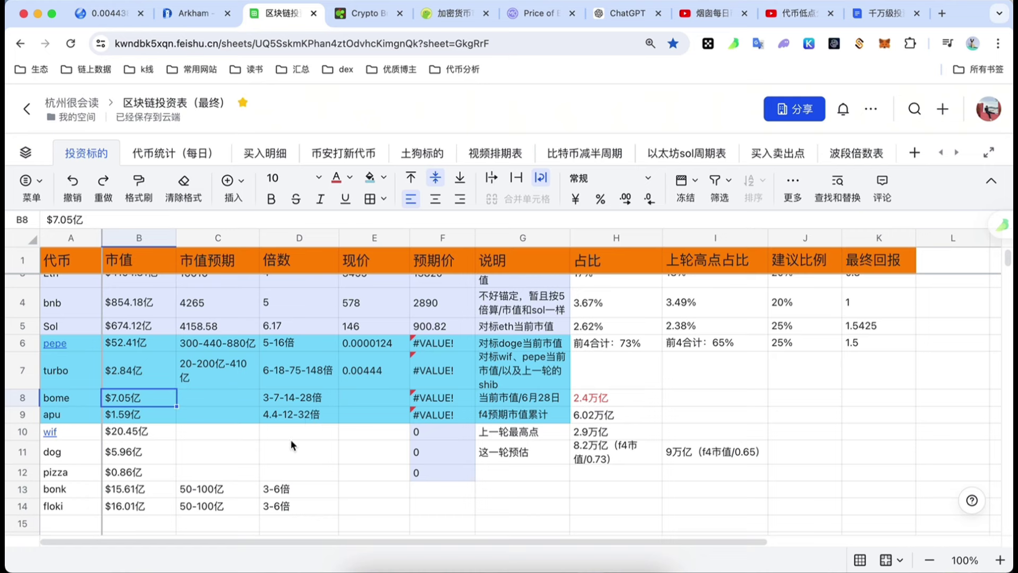
Enter 100亿 as wif's expected market cap in the 市值预期 column
click(154, 432)
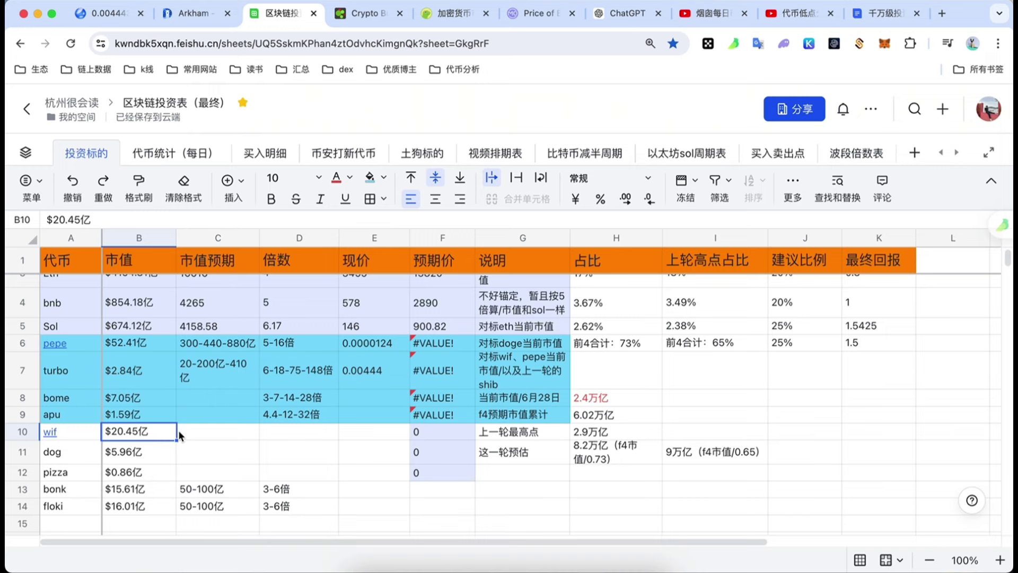
click(181, 430)
text(100亿)
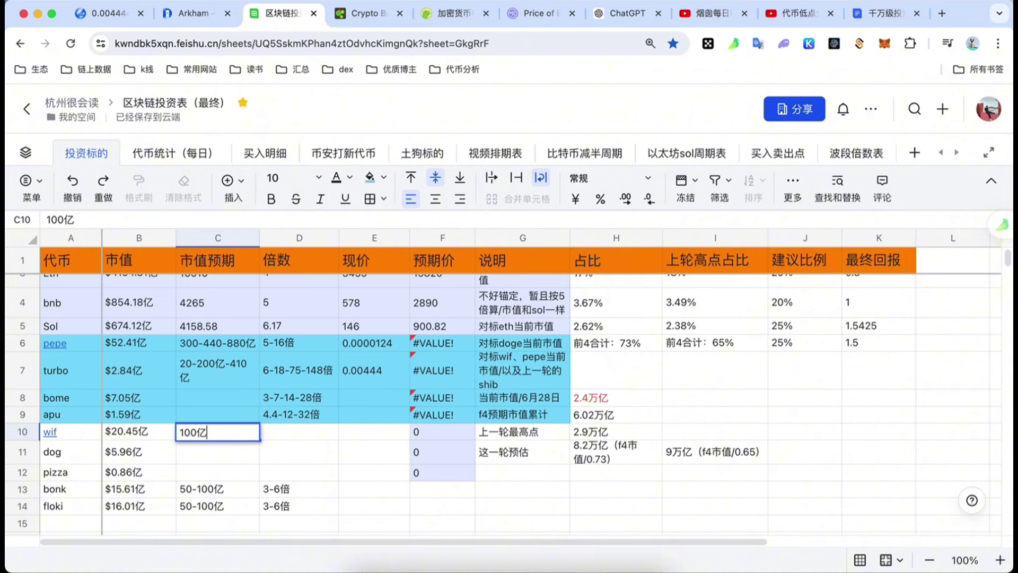
key(Return)
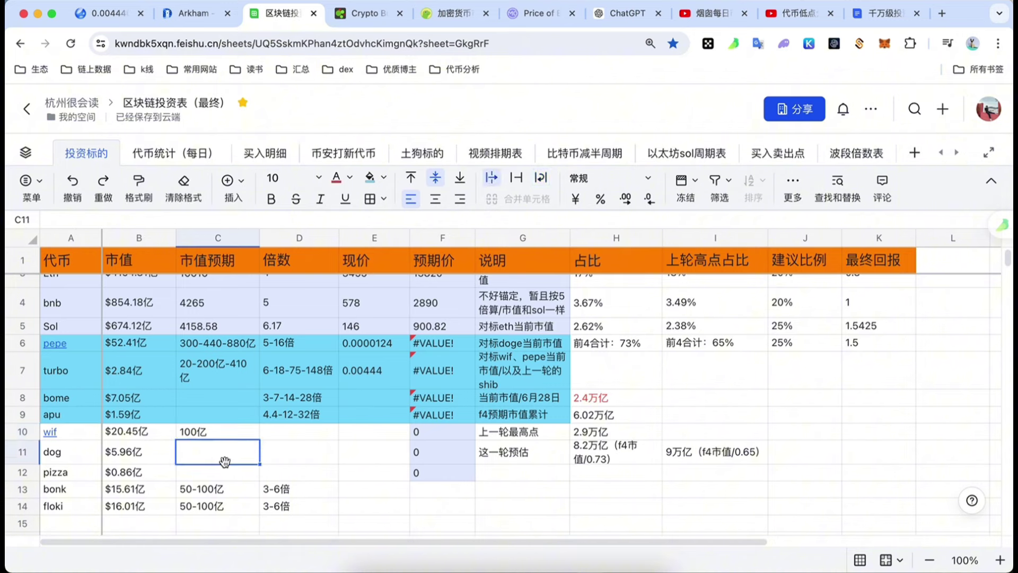
Extend wif's 市值预期 entry into a range so the cell reads 100亿-200亿
click(87, 345)
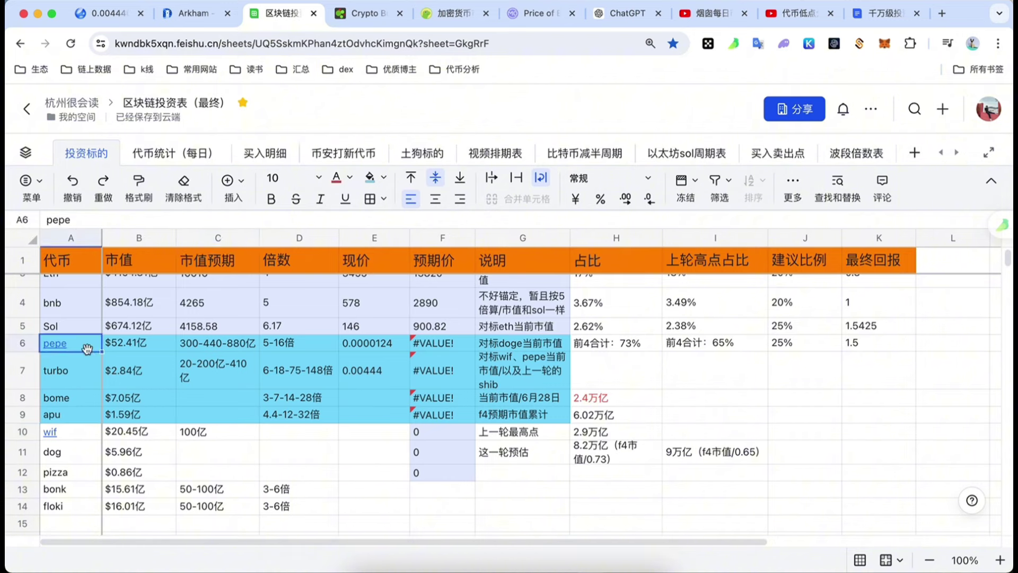
click(69, 437)
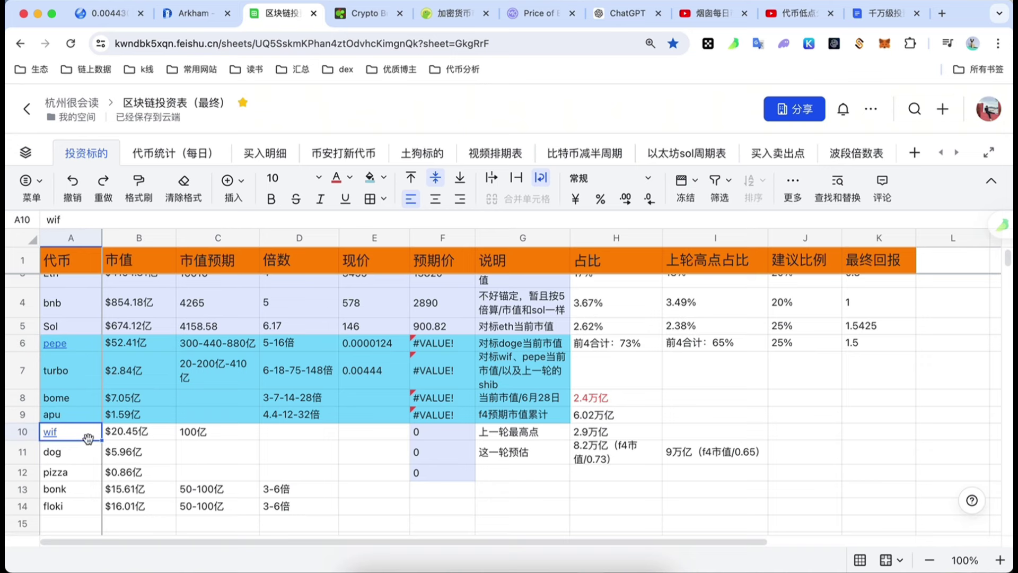
double_click(220, 430)
text(-200)
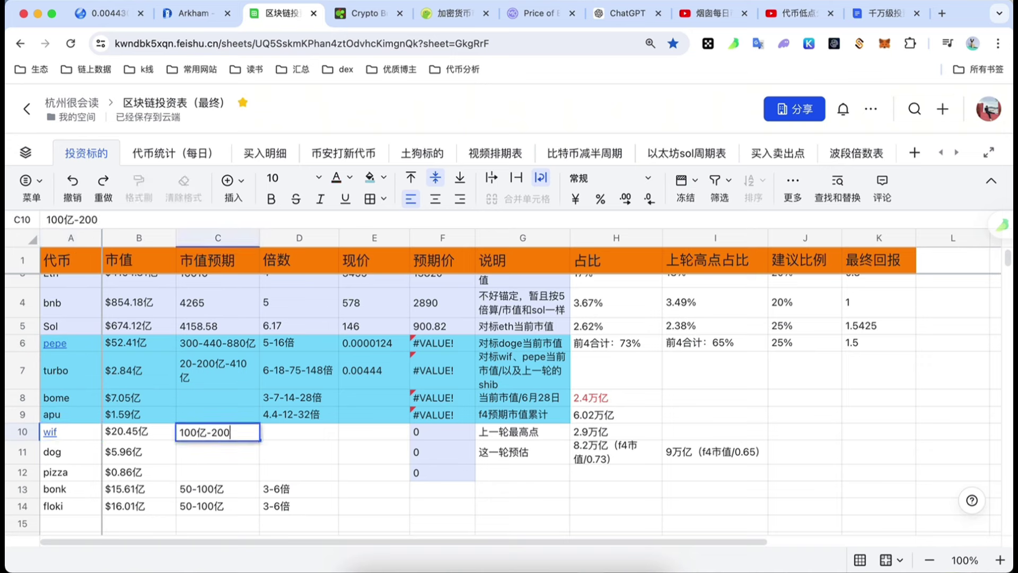
text(亿)
click(235, 457)
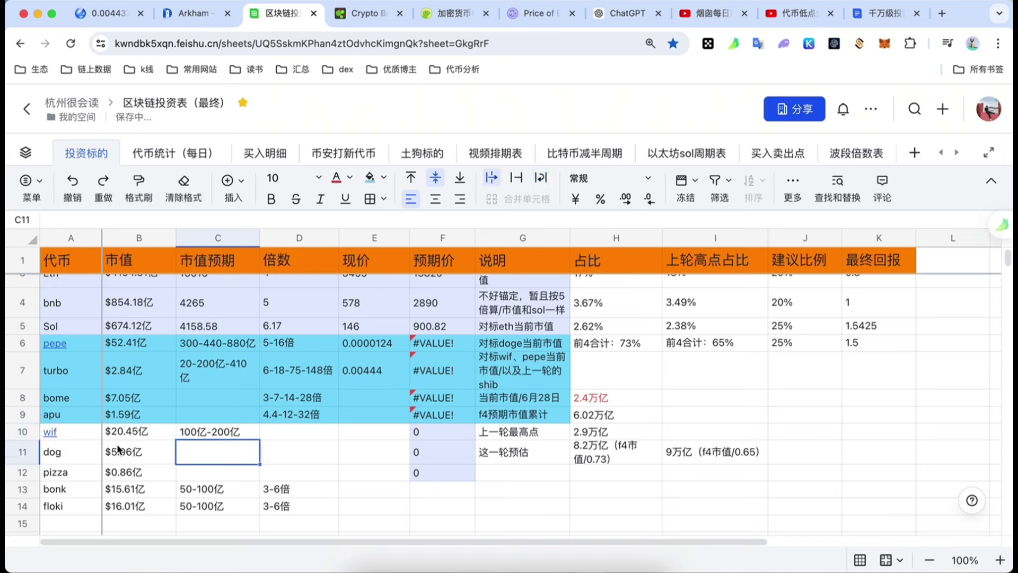
click(83, 347)
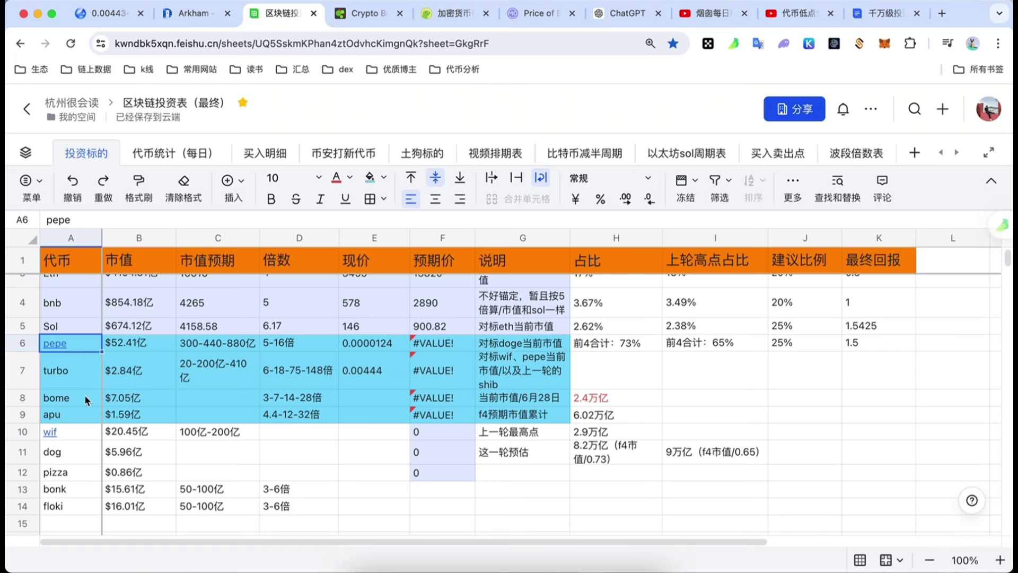
click(74, 372)
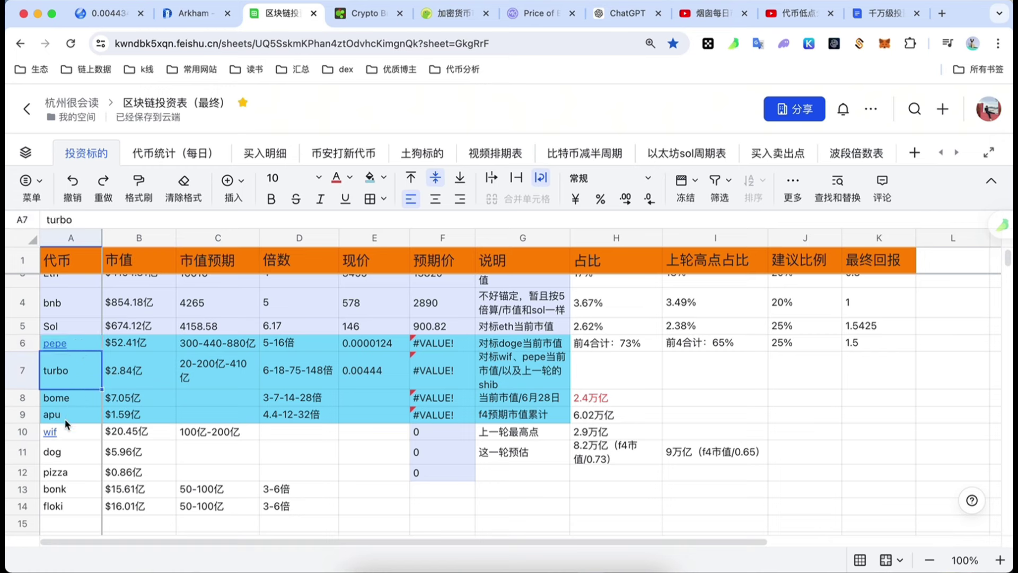
click(71, 398)
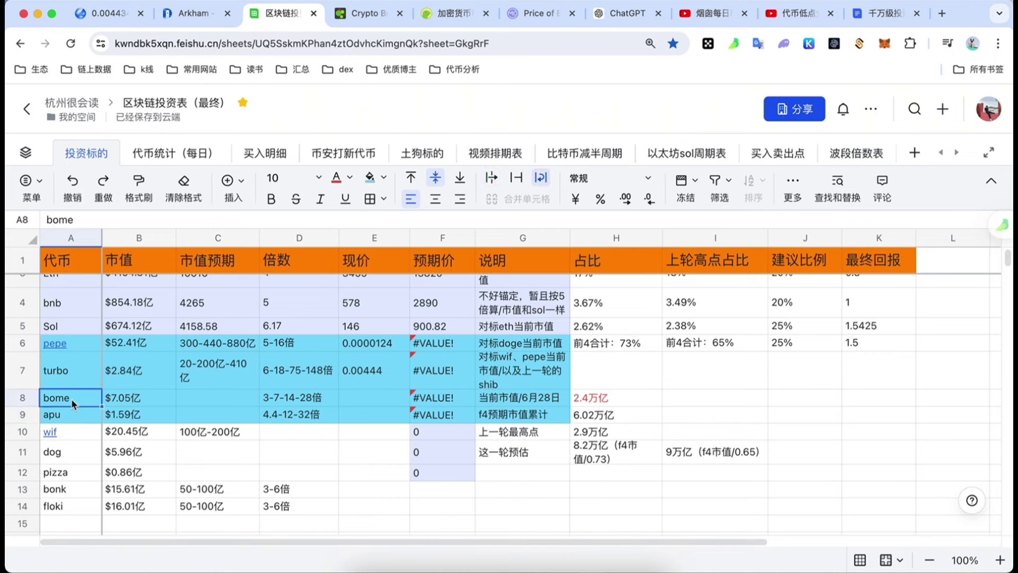
Enter 5-10倍 as wif's multiple in the 倍数 column
click(72, 432)
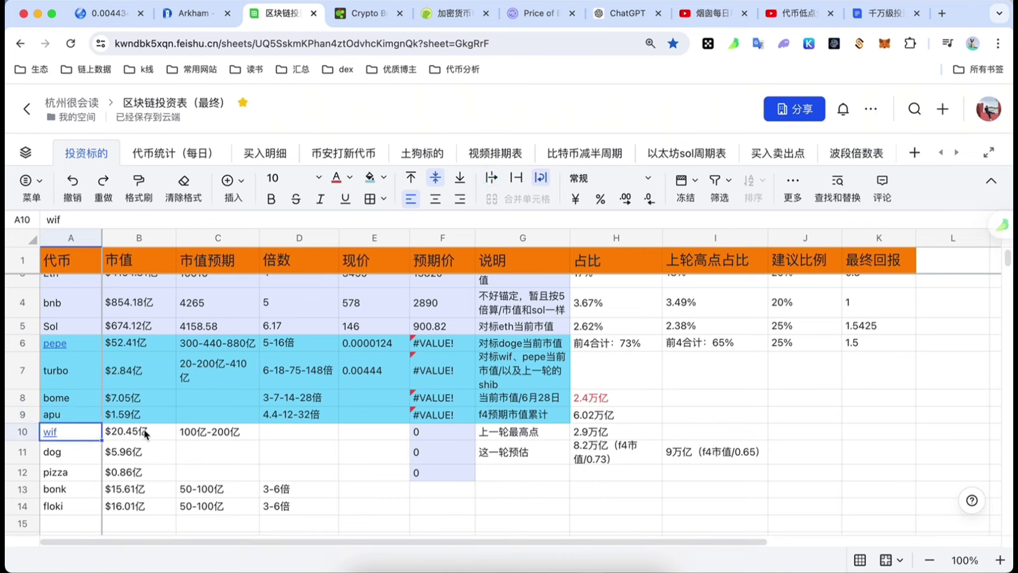
click(208, 433)
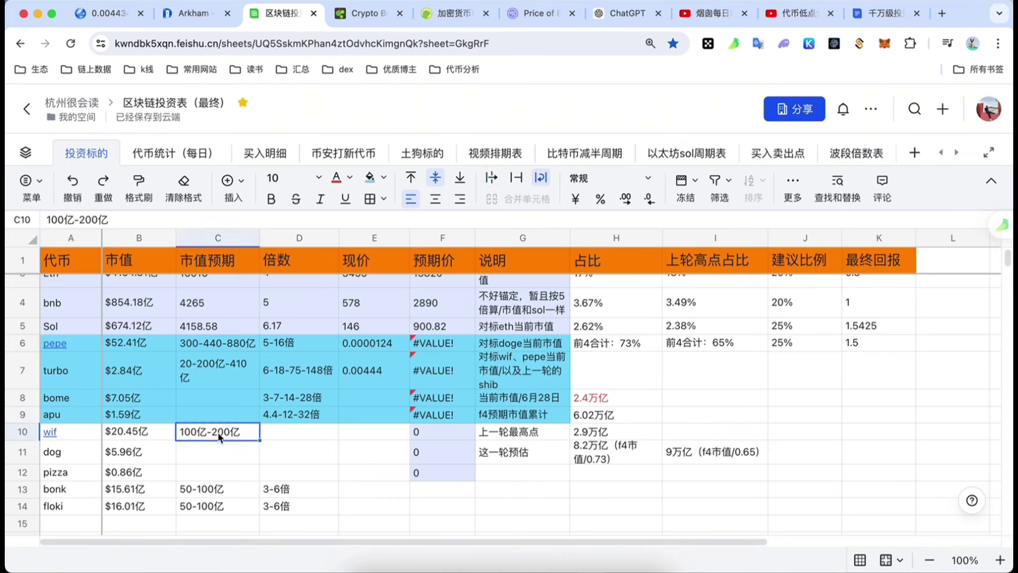
double_click(282, 432)
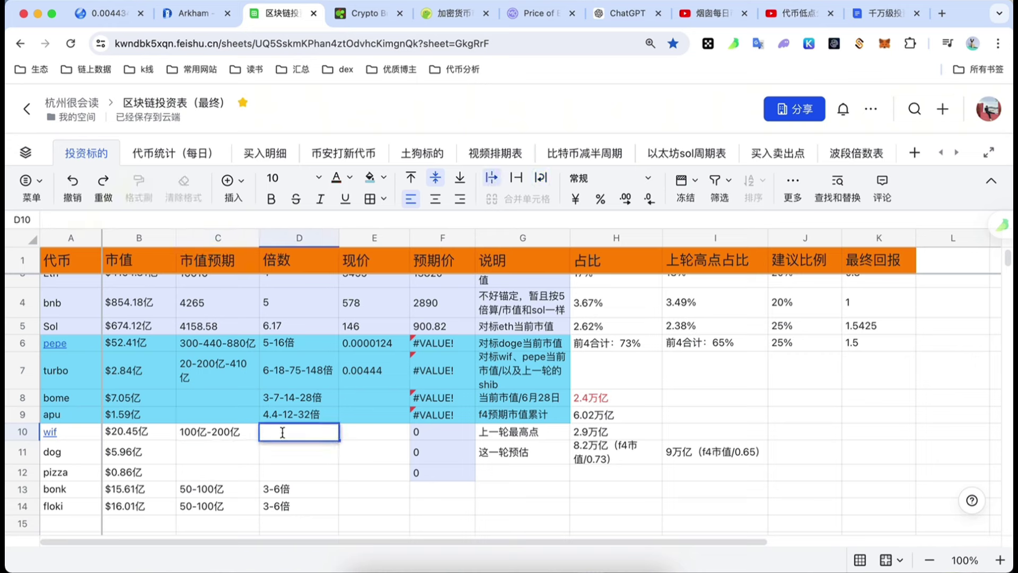
text(5-10倍)
click(295, 508)
click(61, 507)
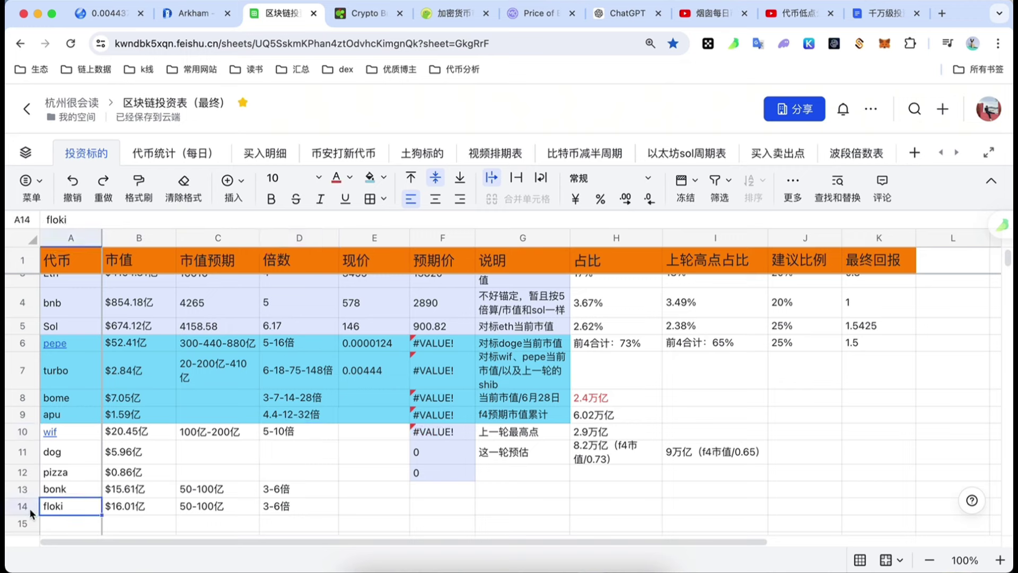
Enter 有一个比较赚钱的电报机器人 as bonk's note in the 说明 column and enlarge row 13 to fit it
click(23, 507)
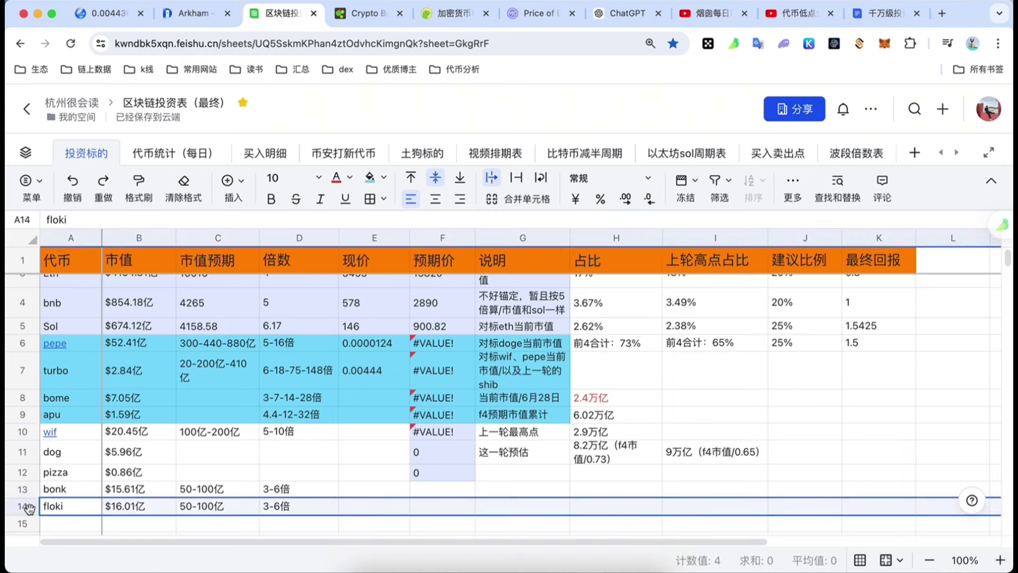
click(52, 488)
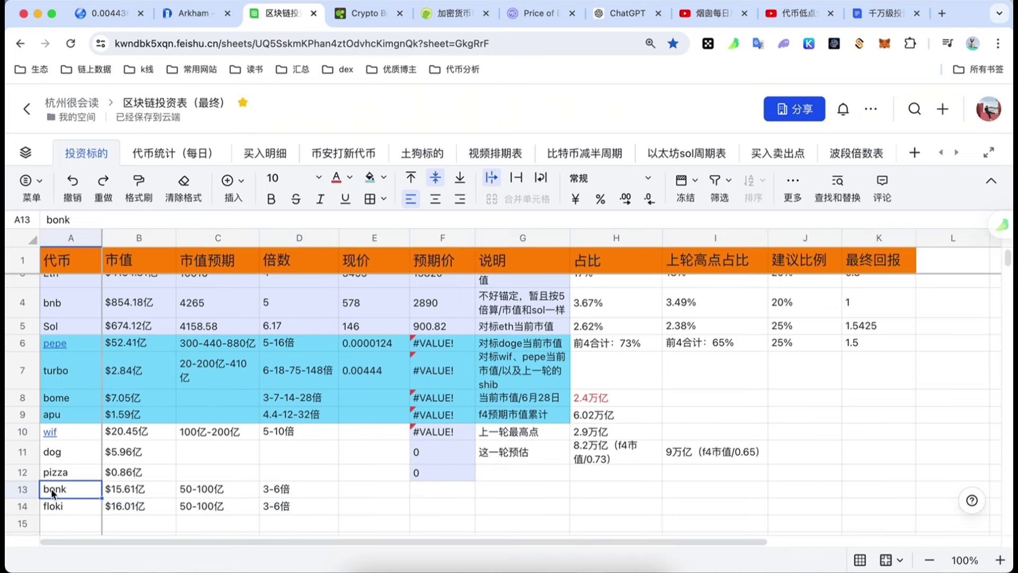
click(540, 492)
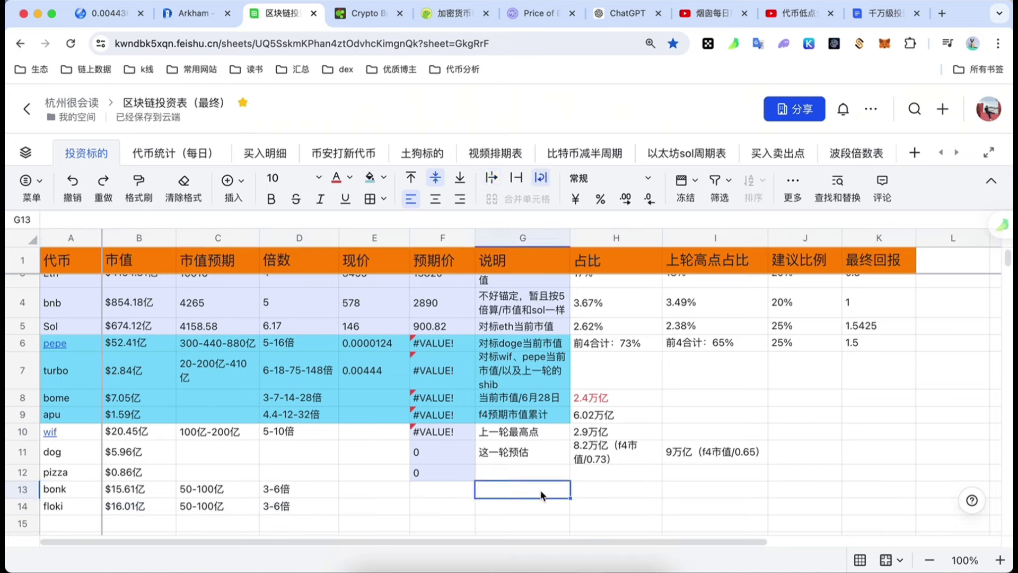
text(有yi一个比较赚钱d)
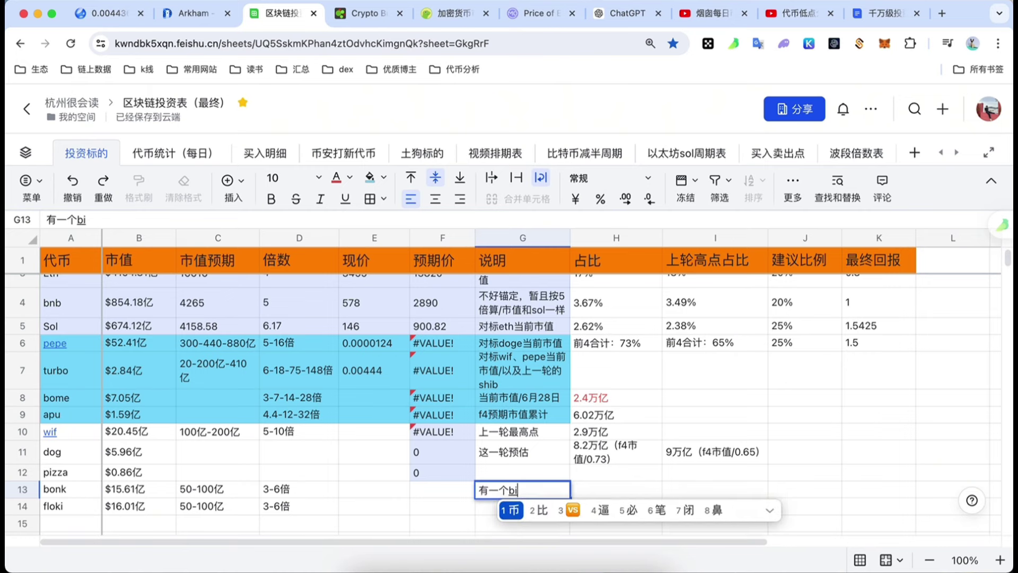
key(space)
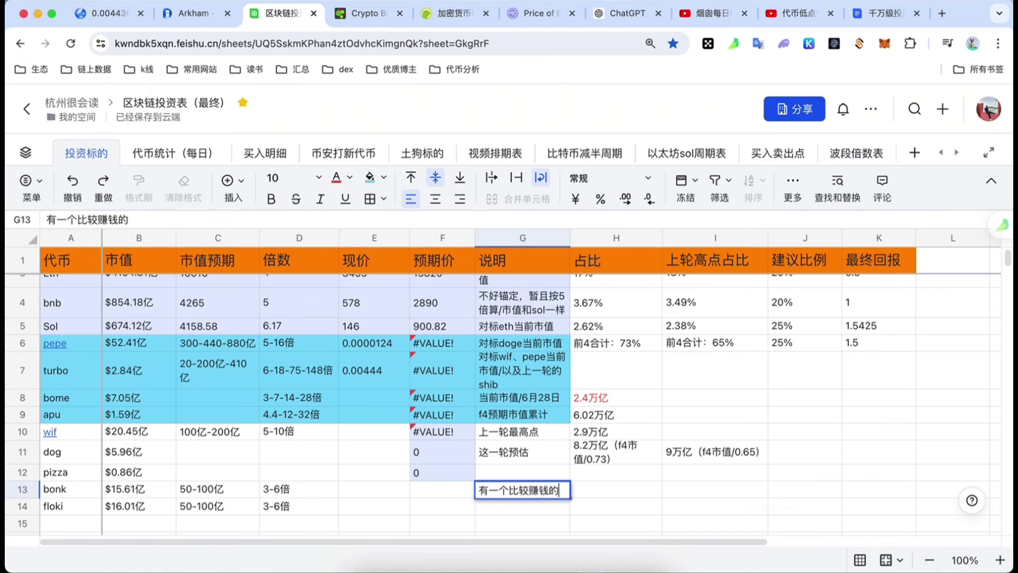
text(dianbao)
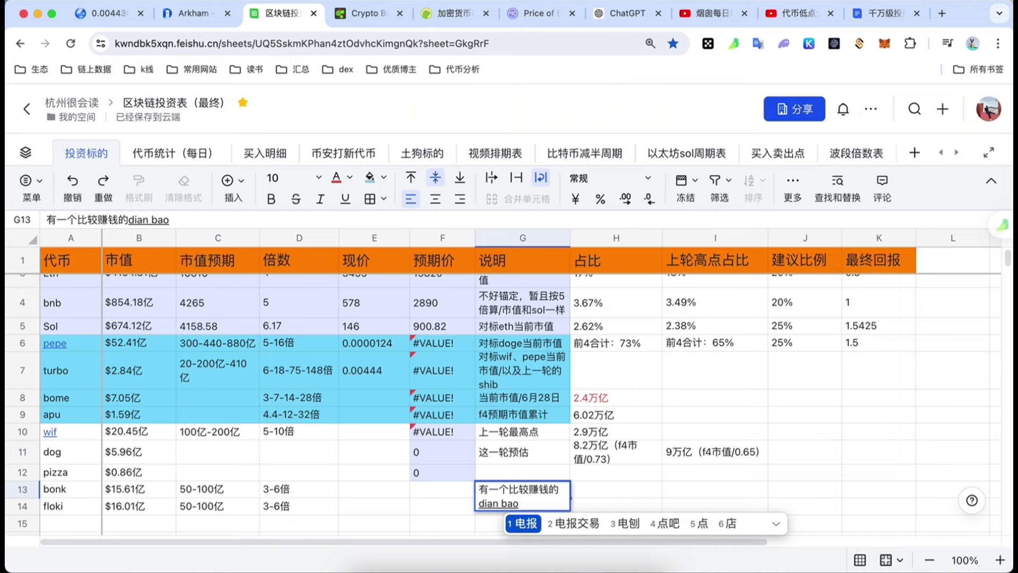
key(space)
text(g)
key(BackSpace)
text(jiqiren)
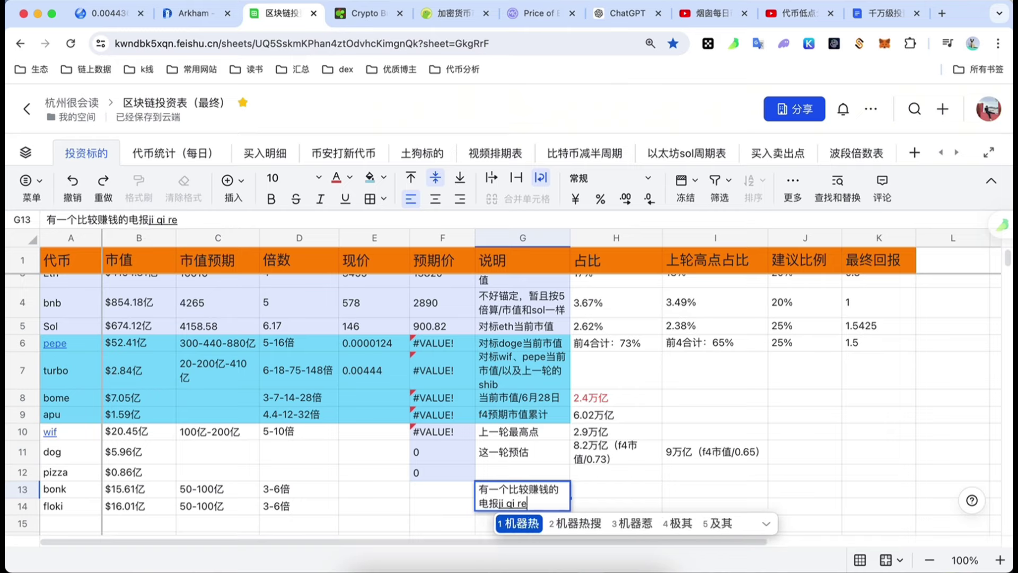
key(space)
key(Return)
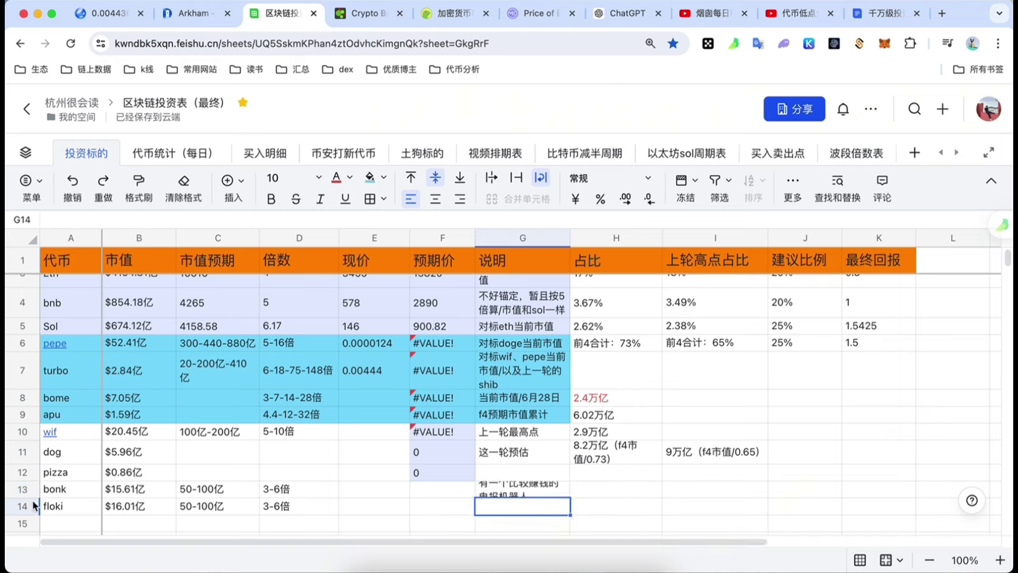
drag(33, 498, 36, 508)
Review the dog and pizza rows, the 预期价 values for bnb and Eth, and the 占比 shares of Eth and Bitcoin
drag(68, 454, 151, 468)
click(209, 470)
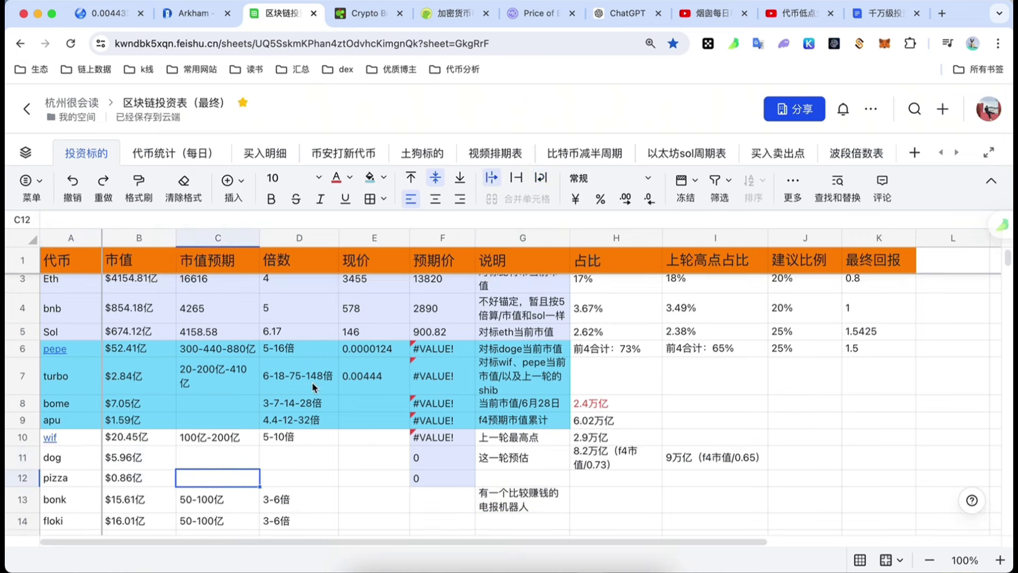
scroll(338, 417, up, 2)
scroll(349, 428, up, 1)
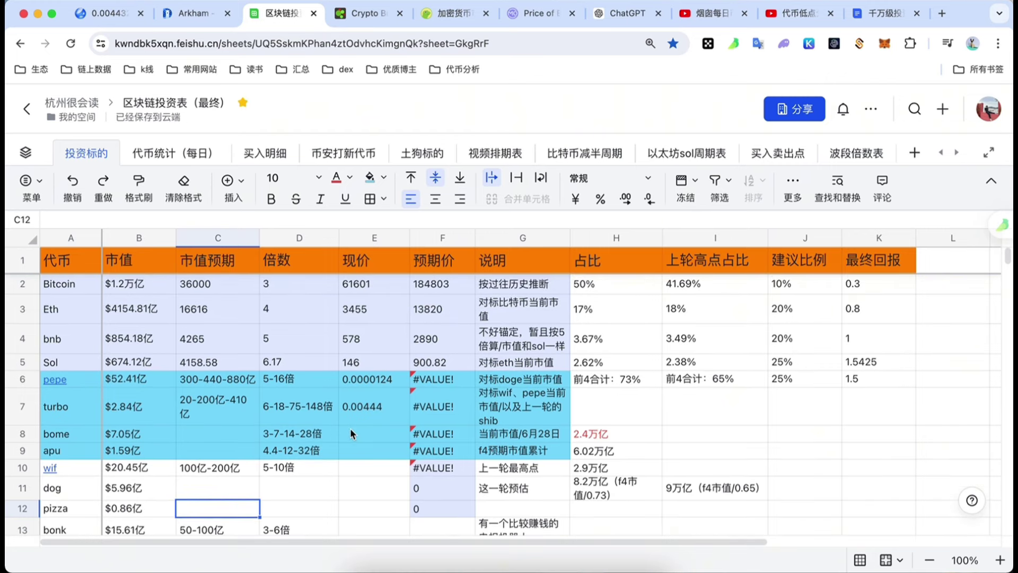
scroll(346, 431, down, 1)
scroll(337, 430, up, 1)
click(437, 339)
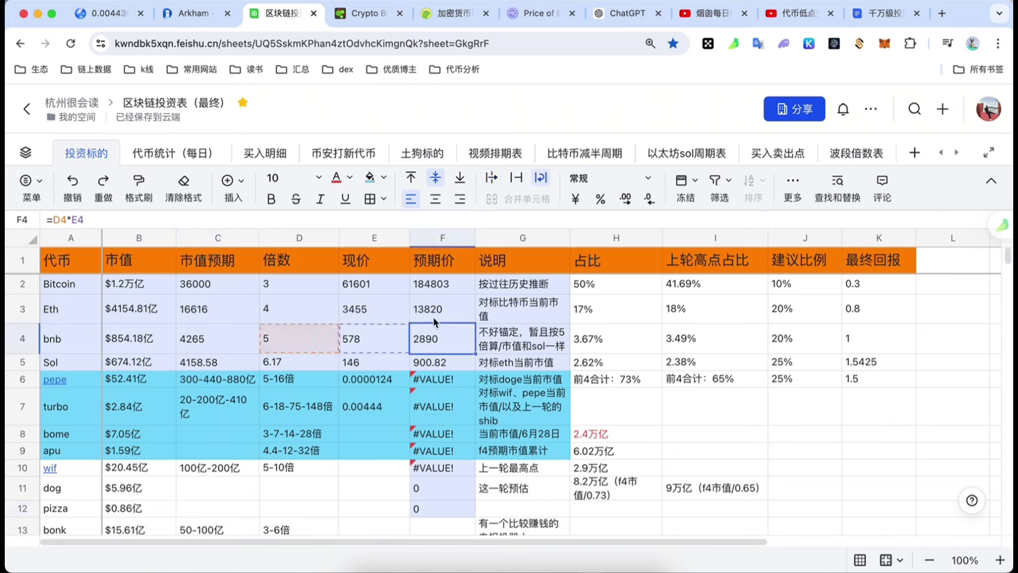
click(438, 318)
click(612, 318)
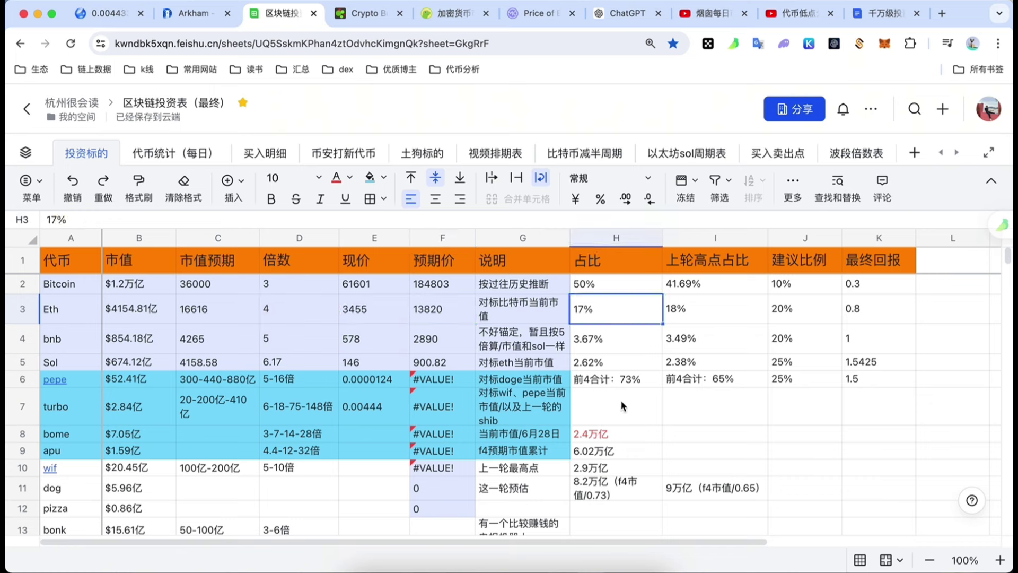
click(595, 285)
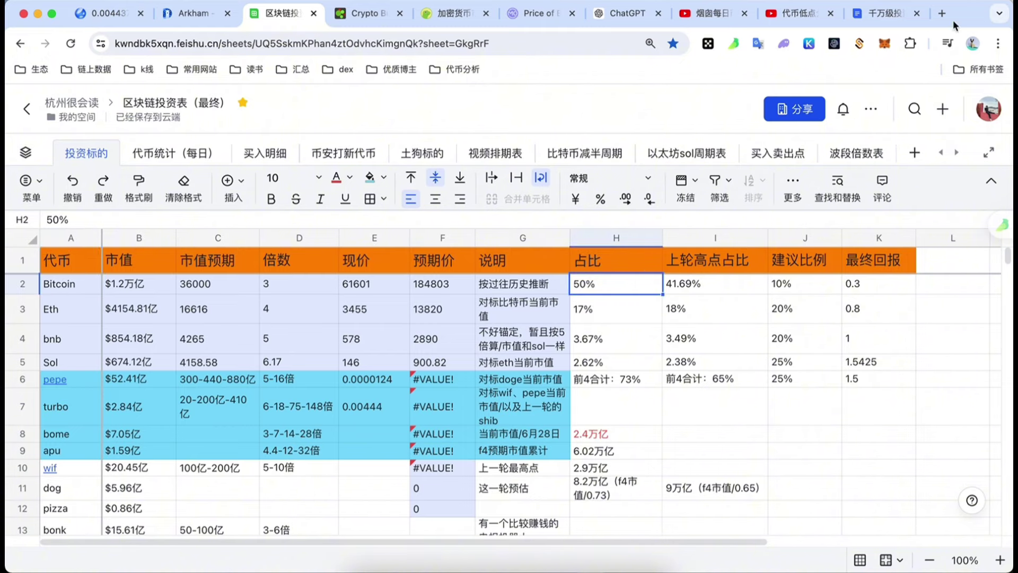
Open the bookmarked CoinGecko global market cap charts in a new tab and examine the latest shares in the Bitcoin dominance chart
key(super+t)
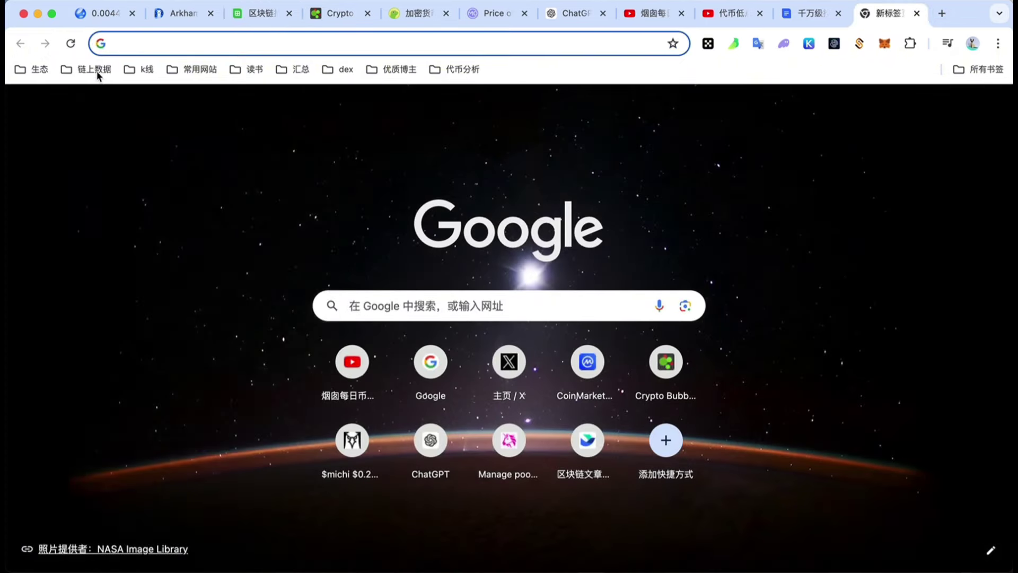
click(88, 69)
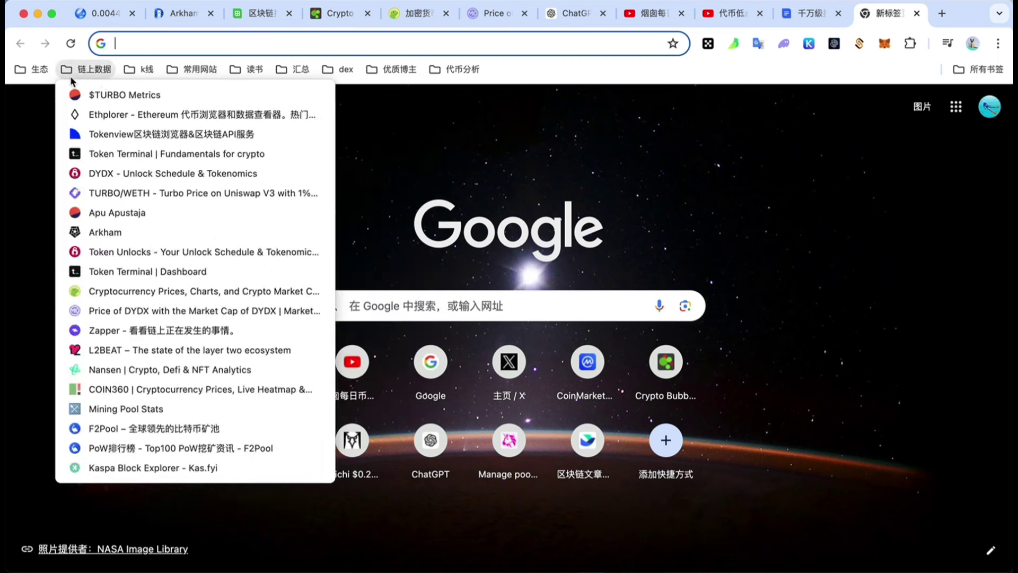
mouse_move(33, 68)
mouse_move(79, 213)
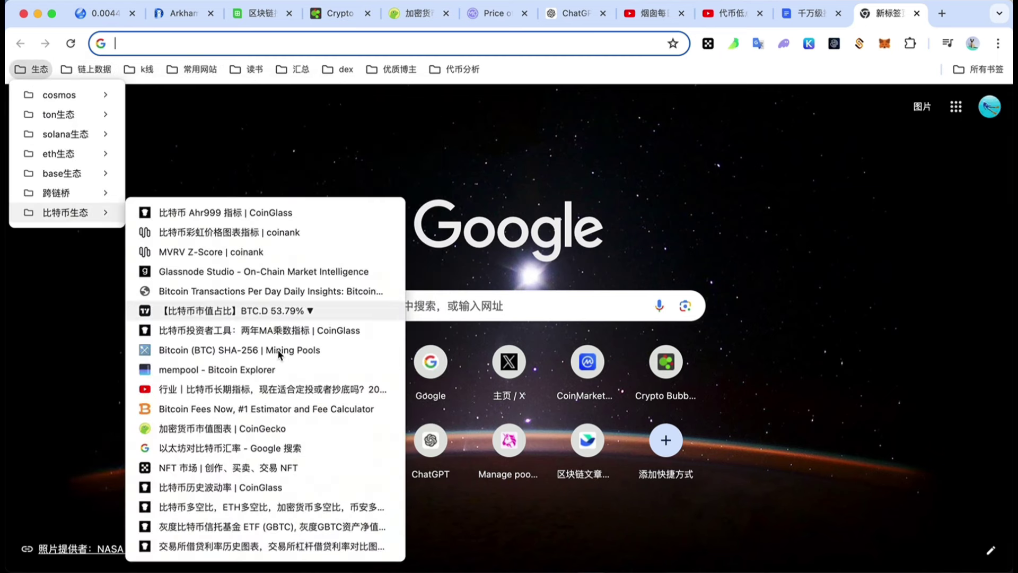
click(187, 430)
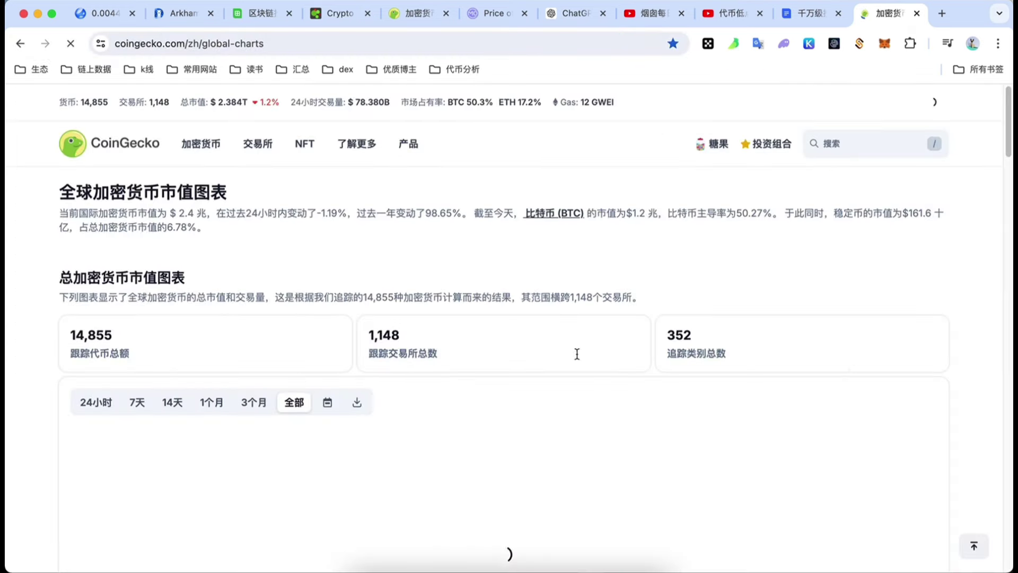
scroll(508, 472, down, 1)
scroll(512, 467, down, 10)
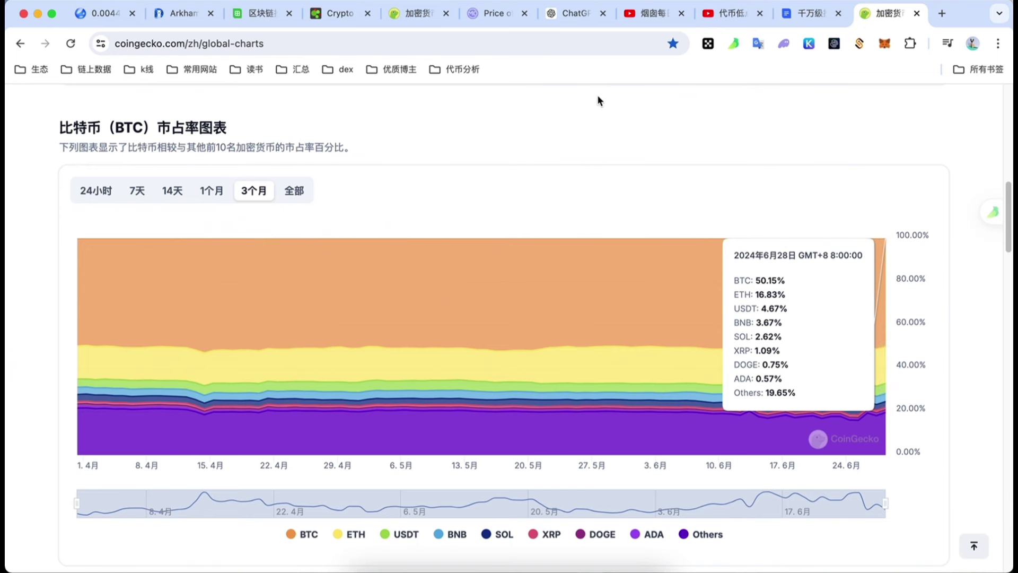
Return to the investment spreadsheet and compare the 占比 and 上轮高点占比 columns from Bitcoin through Sol, including the 前4合计 entries
click(284, 20)
click(599, 318)
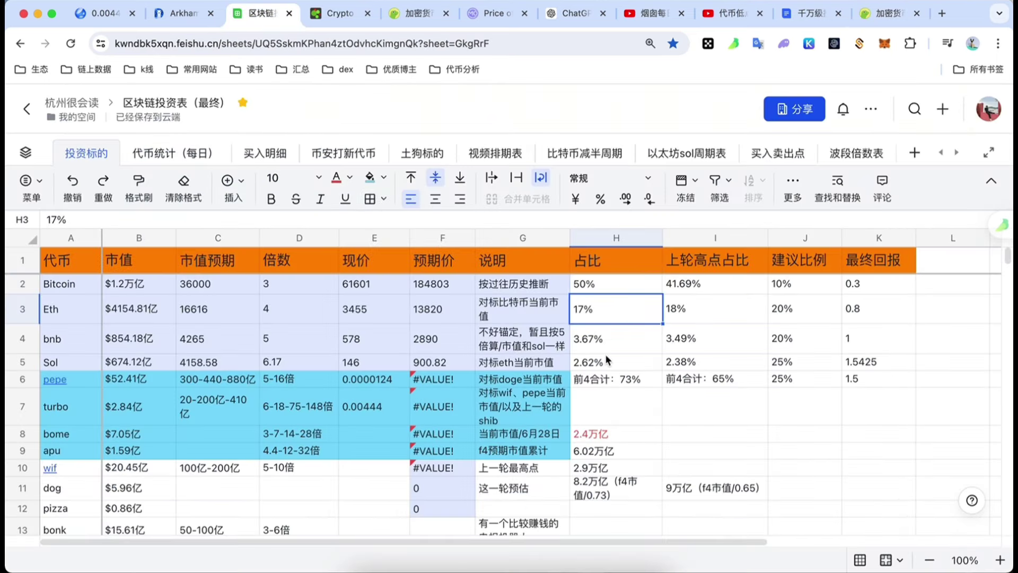
click(610, 358)
click(625, 381)
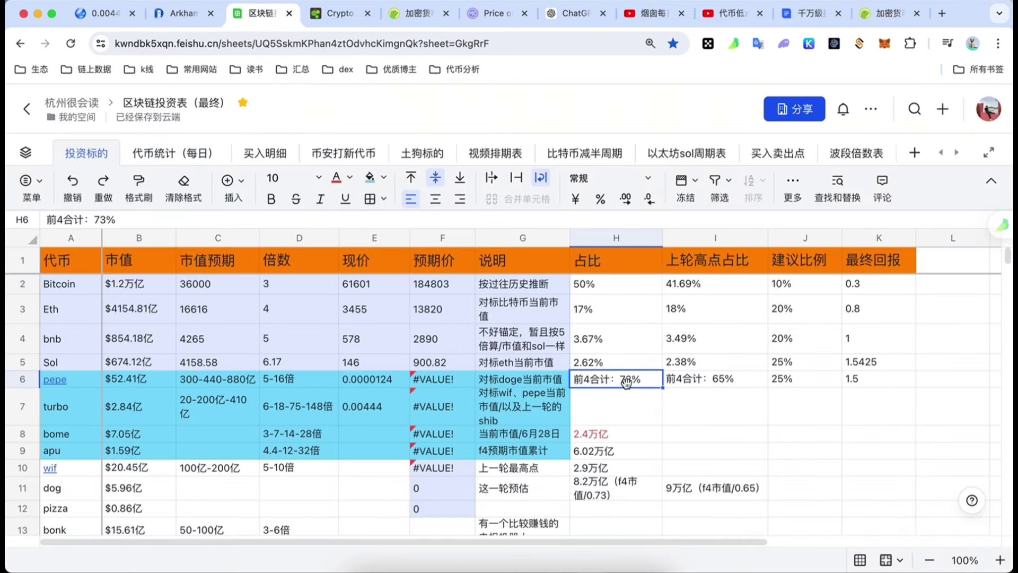
drag(610, 288, 632, 370)
click(636, 406)
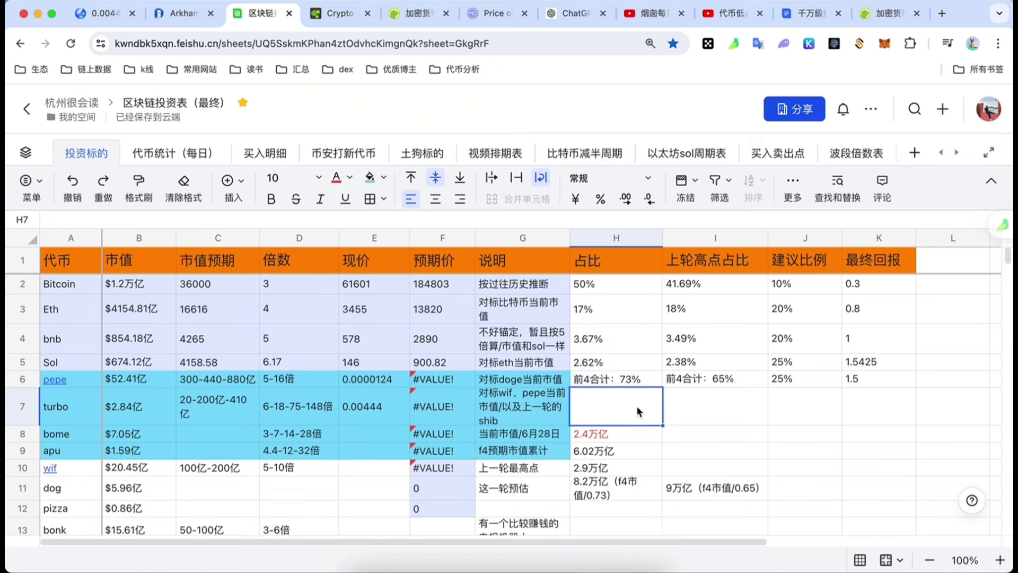
click(635, 381)
click(611, 293)
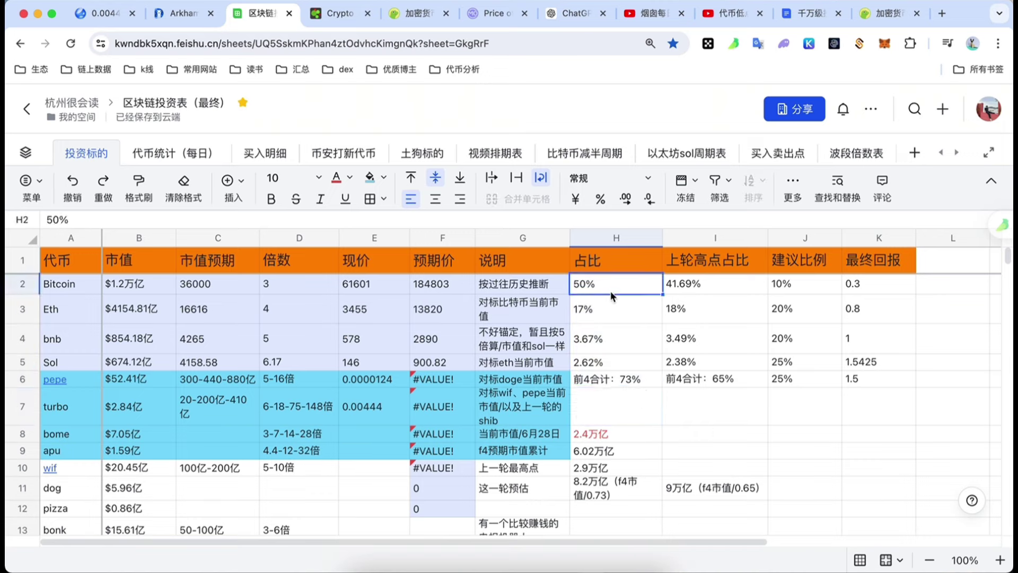
drag(687, 289, 729, 381)
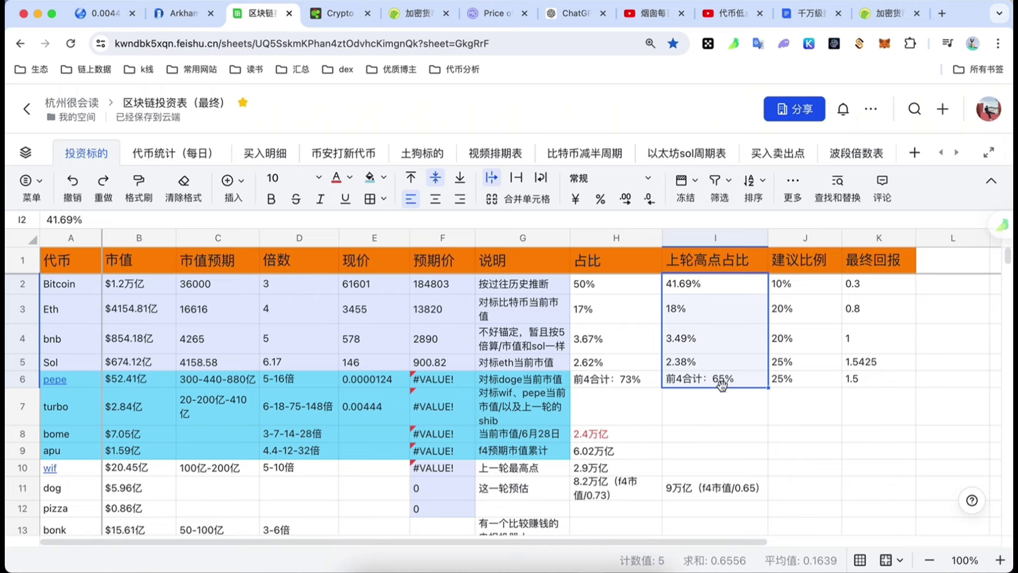
drag(700, 289, 722, 378)
Switch back to CoinGecko and show the Bitcoin dominance chart for its full history to examine the November 2021 shares
click(810, 13)
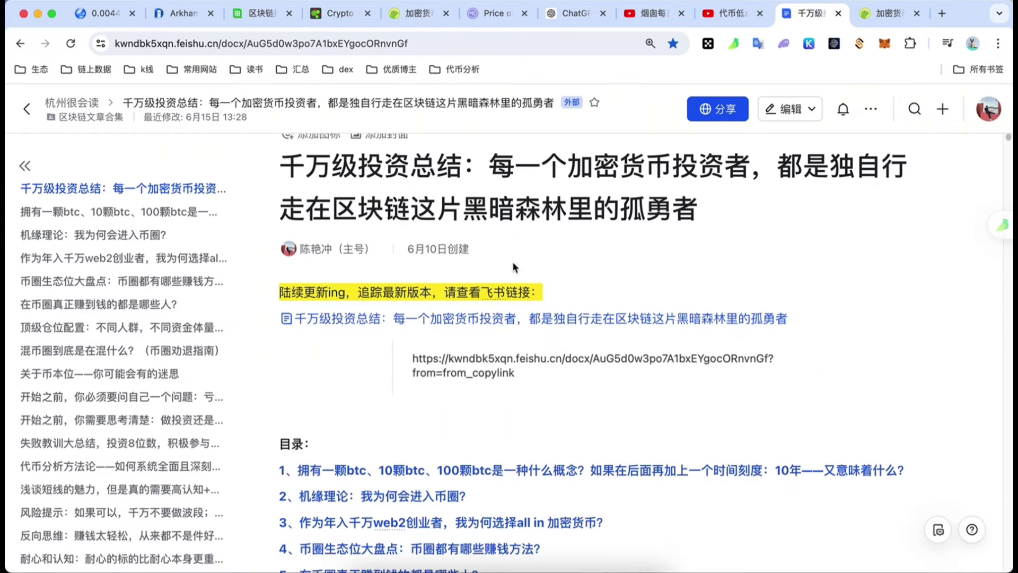
click(874, 14)
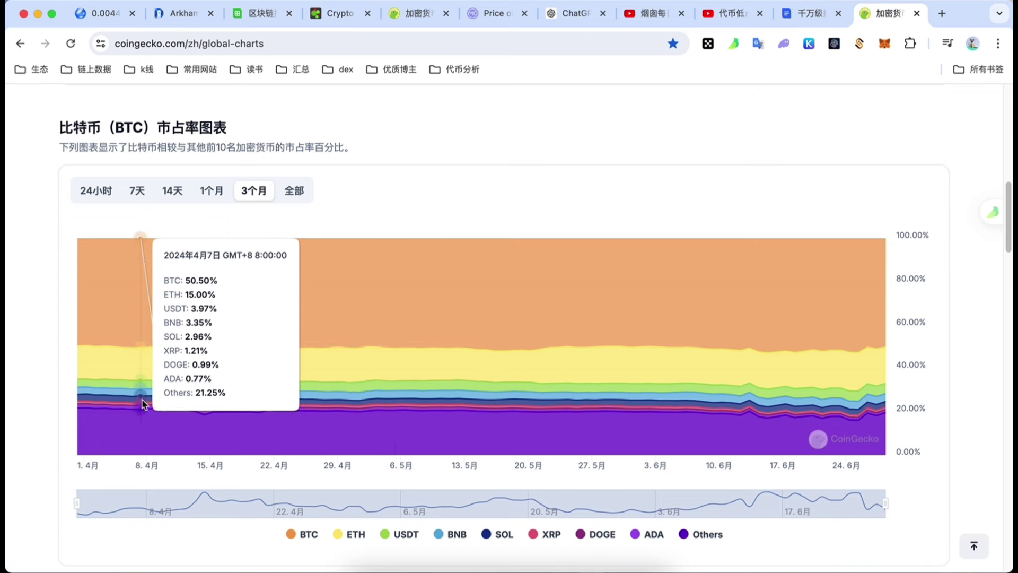
scroll(143, 404, down, 1)
scroll(143, 404, up, 1)
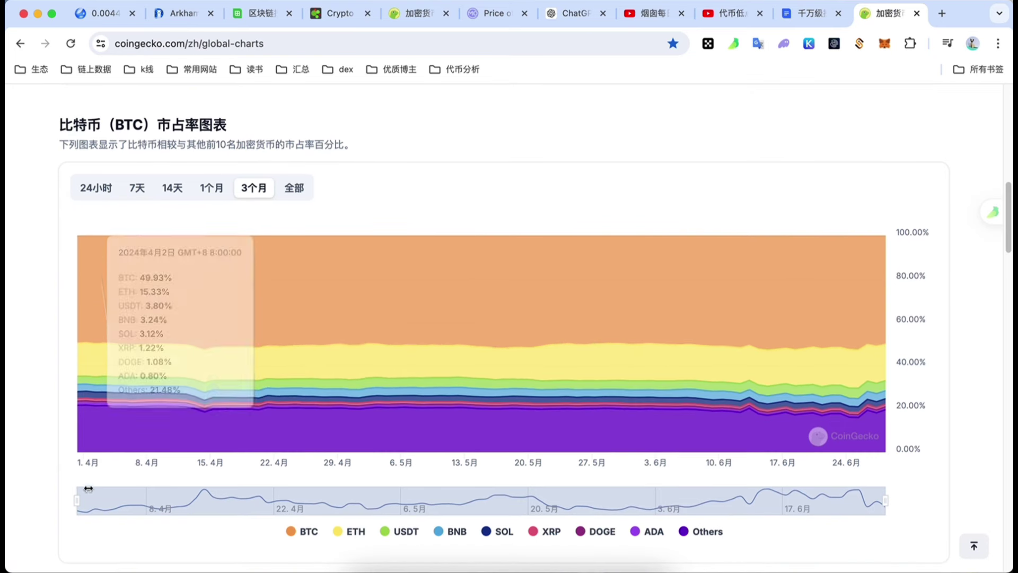
click(289, 189)
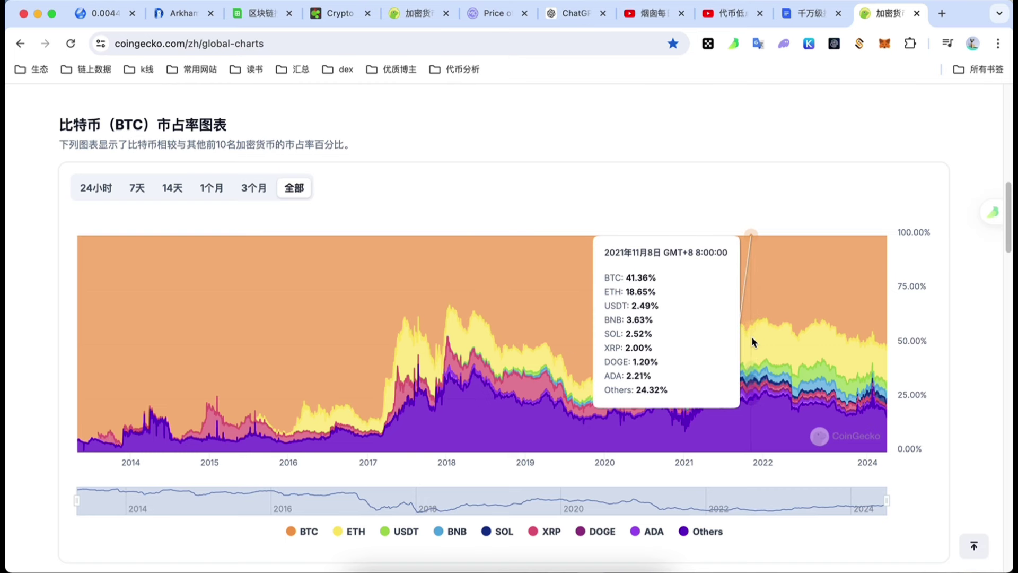
Return to the spreadsheet and review the 前4合计 share, Bitcoin's 建议比例, and the current and last-cycle-peak total market caps
click(262, 14)
click(756, 428)
click(725, 382)
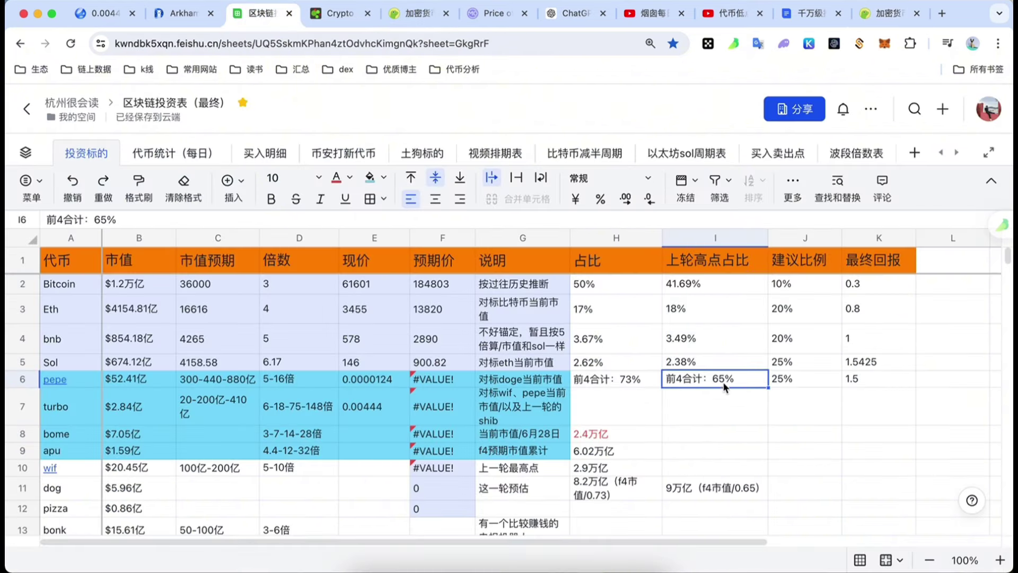
click(793, 282)
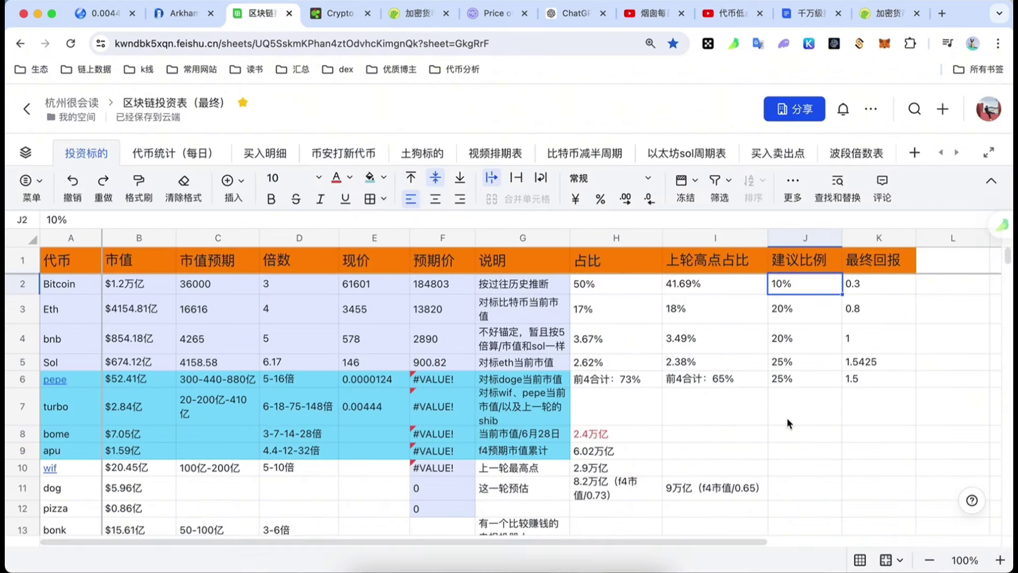
scroll(567, 463, down, 1)
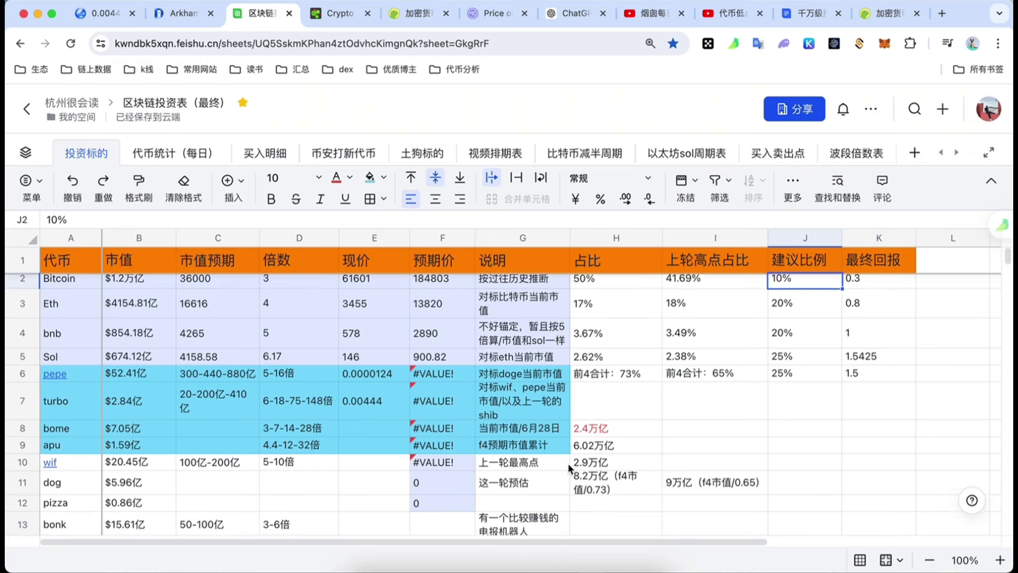
click(552, 460)
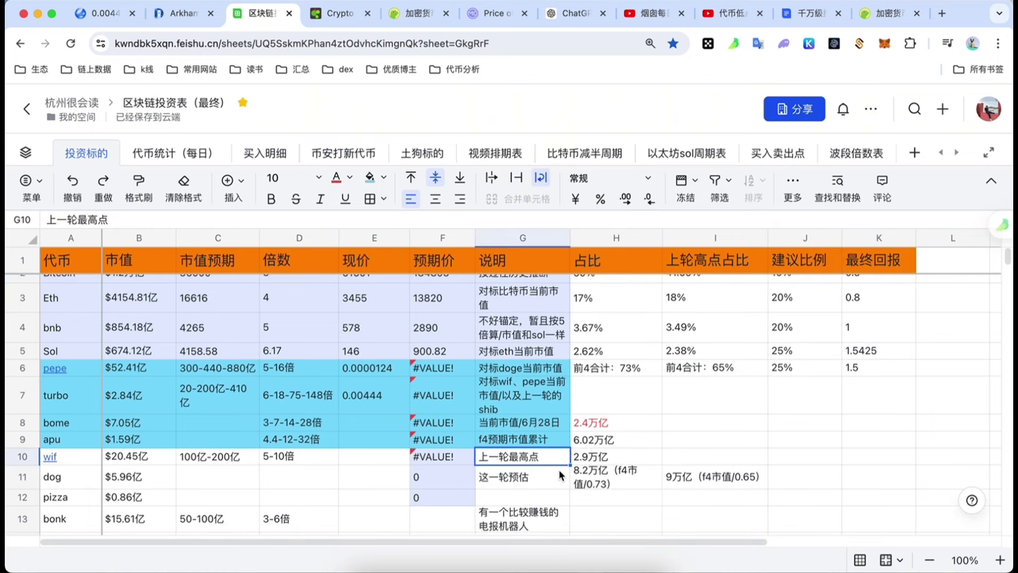
scroll(564, 469, down, 1)
click(591, 452)
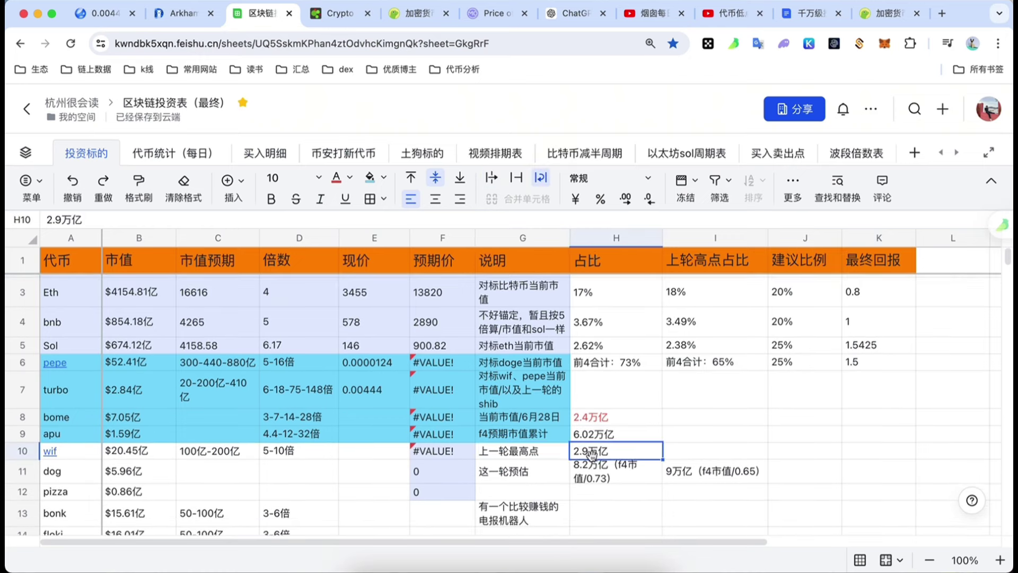
scroll(591, 453, down, 3)
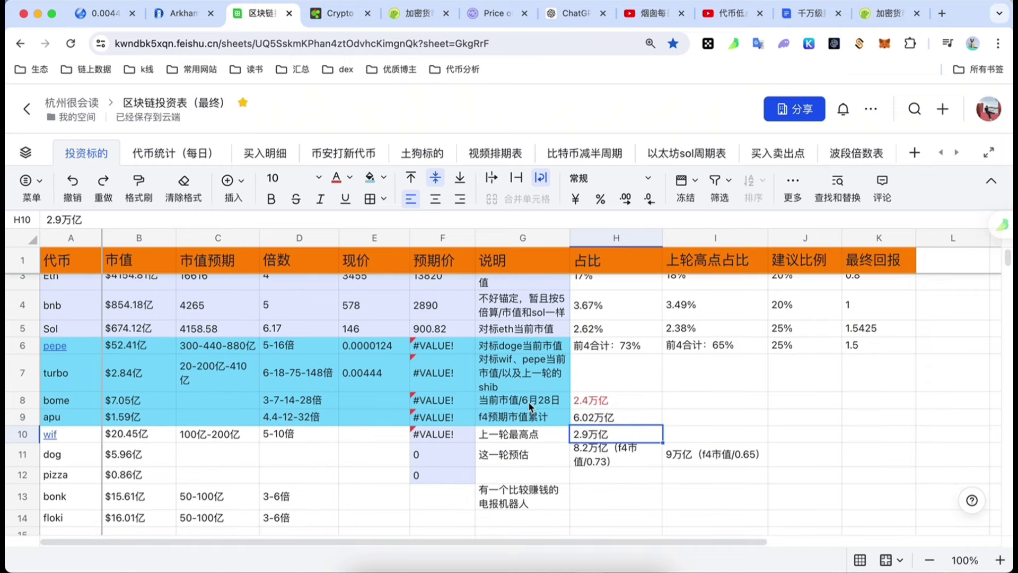
click(648, 402)
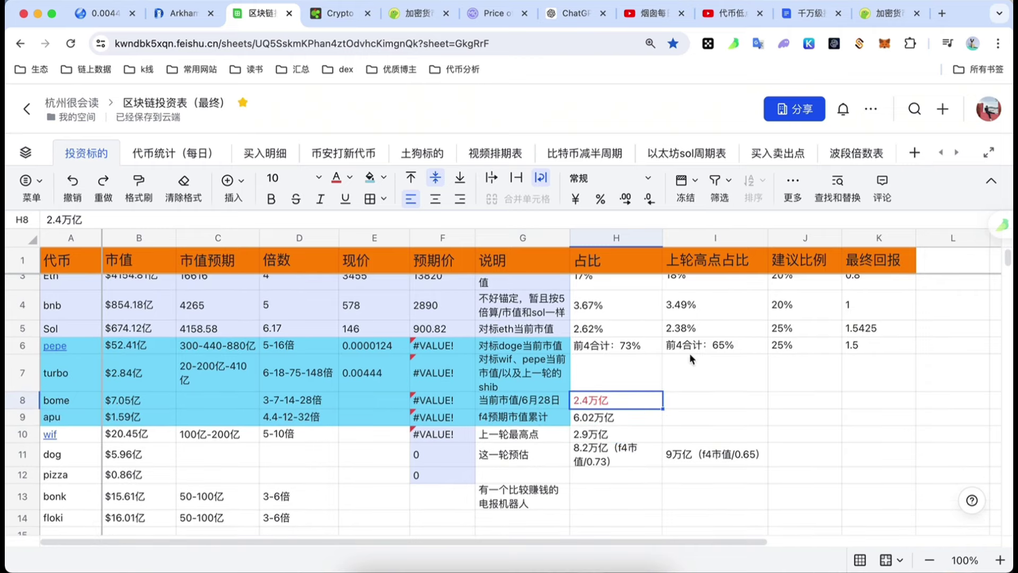
scroll(621, 490, down, 1)
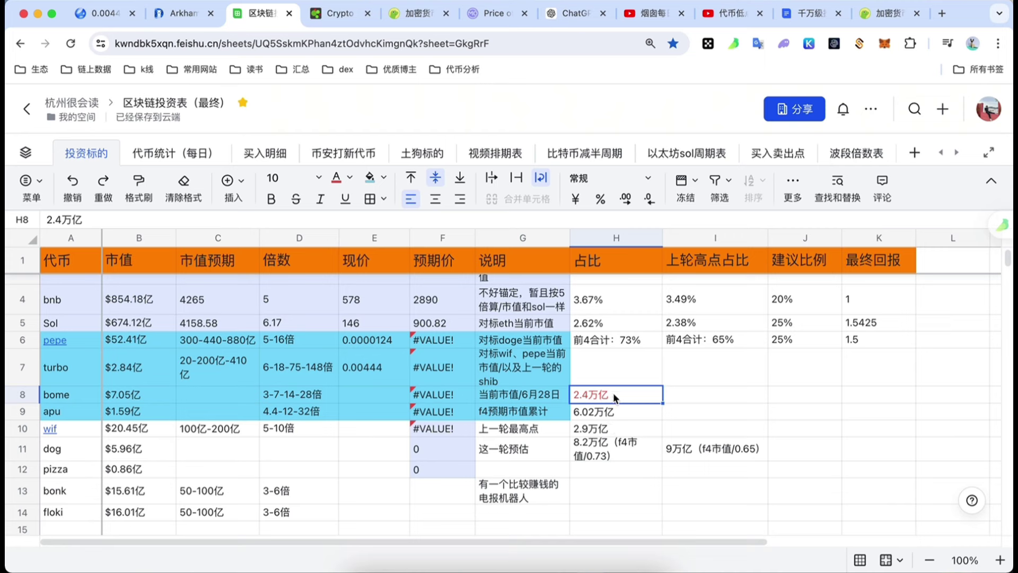
Review the total market cap entries for f4预期市值累计, 上一轮最高点 and 这一轮预估 in column H
click(603, 415)
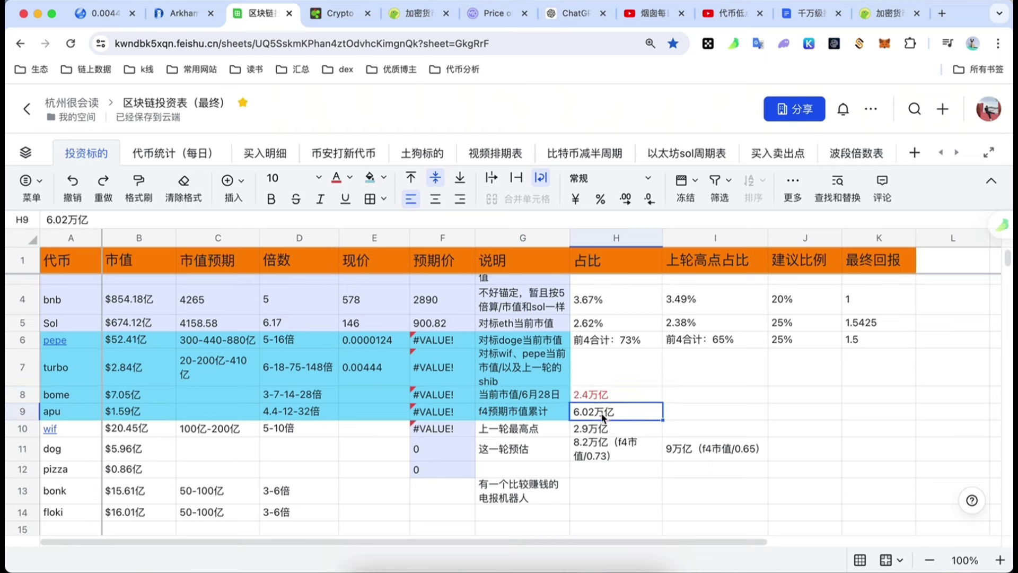
click(601, 428)
double_click(600, 429)
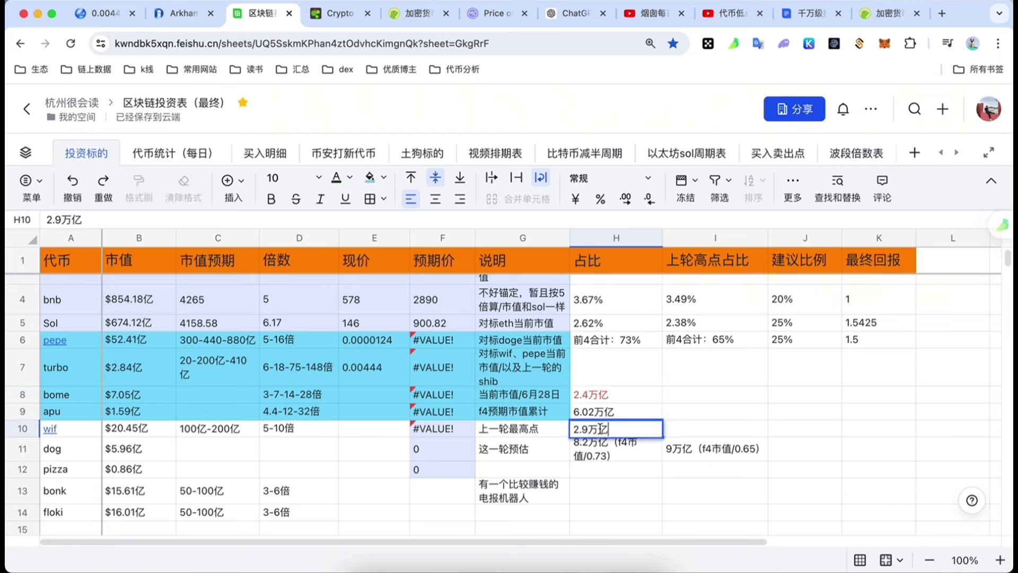
click(627, 486)
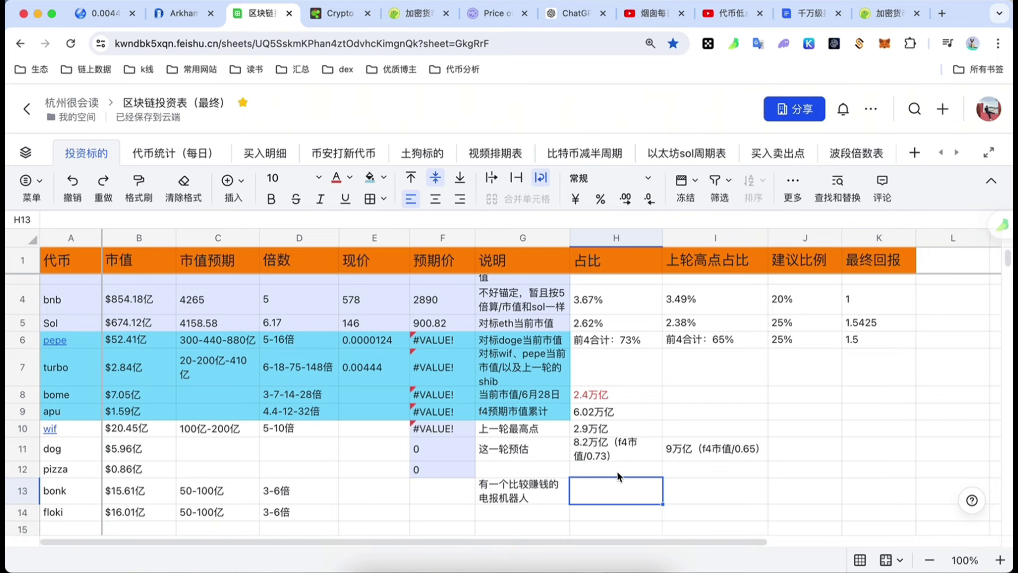
scroll(617, 472, down, 1)
scroll(606, 467, down, 1)
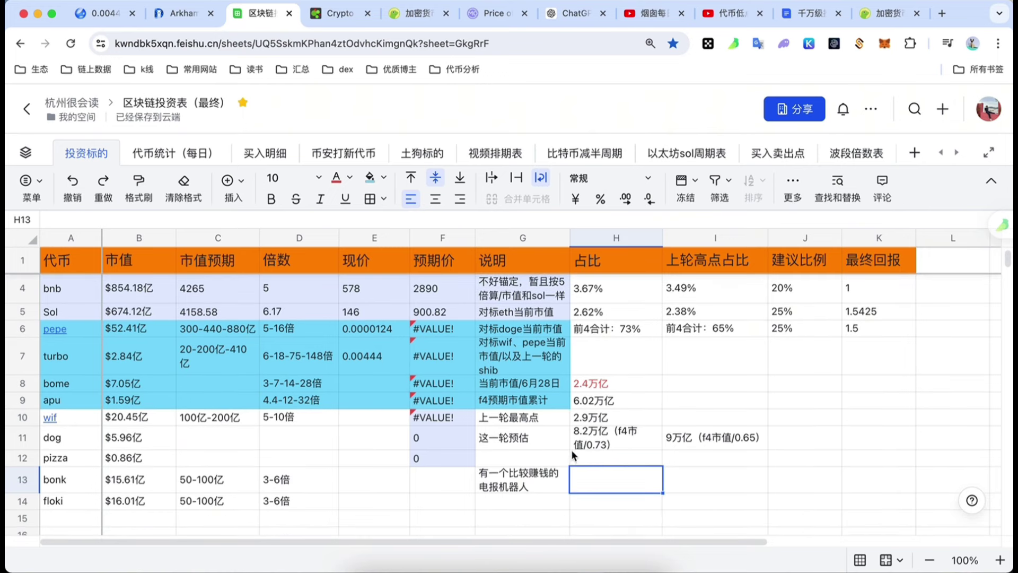
Check the sum of the 市值预期 values from Bitcoin through Sol against the f4预期市值累计 entry
scroll(536, 438, up, 1)
click(499, 411)
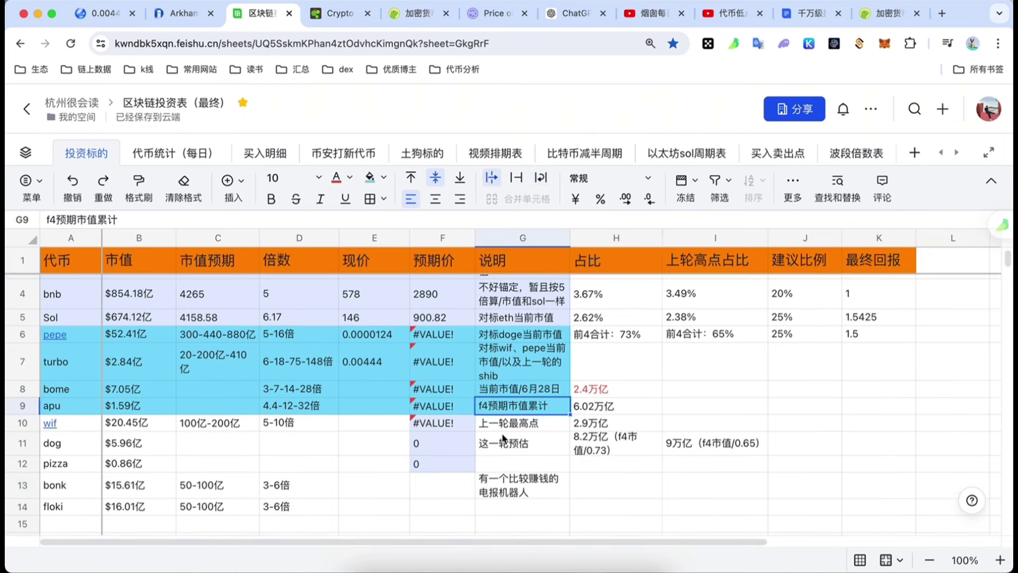
scroll(503, 436, up, 3)
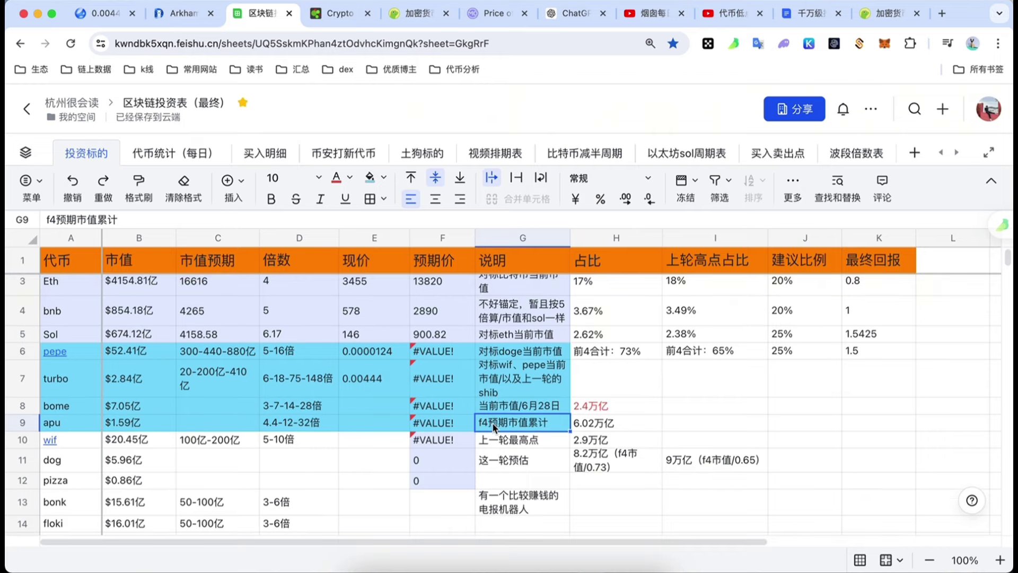
scroll(494, 427, up, 3)
click(199, 293)
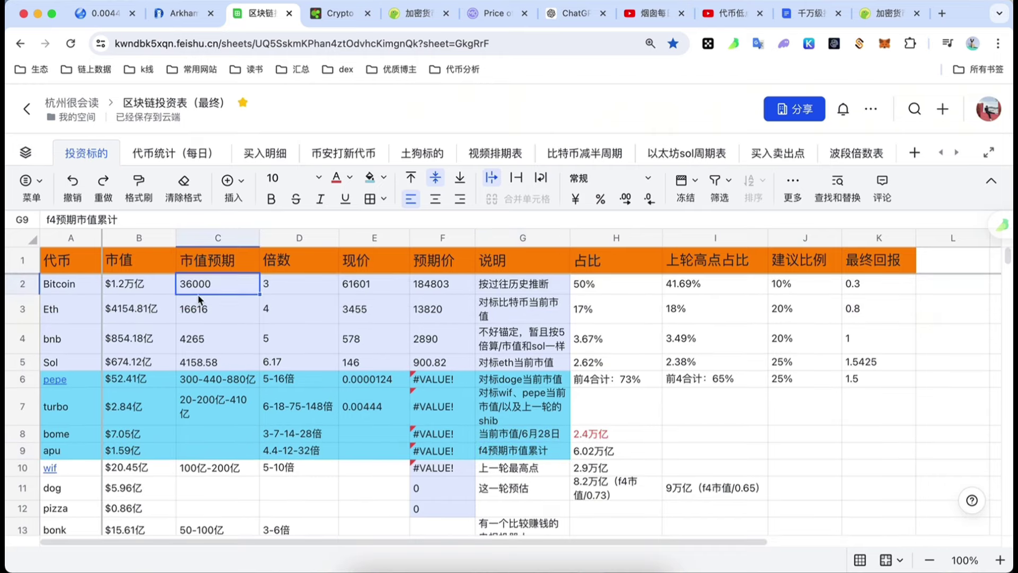
drag(199, 299, 212, 362)
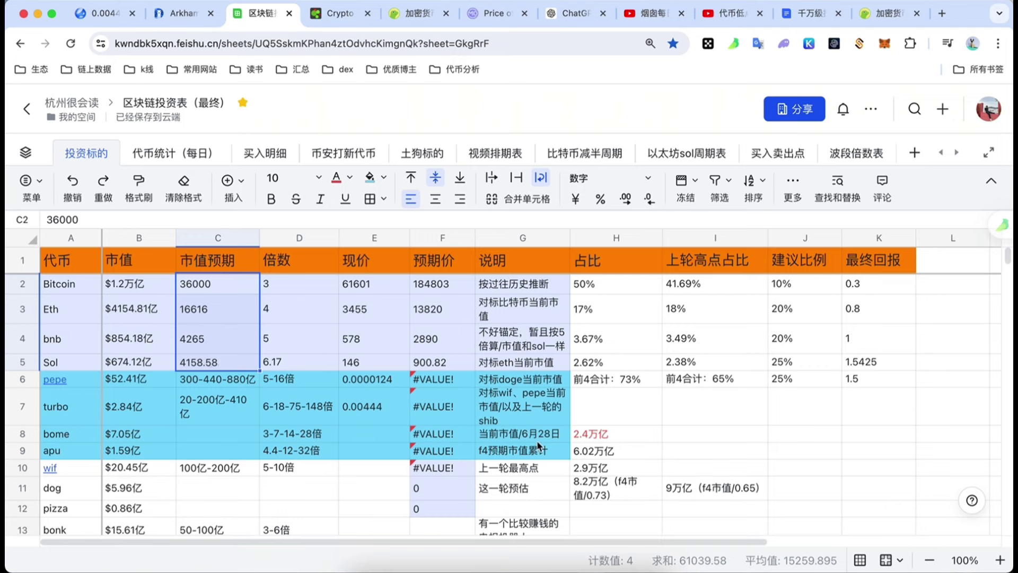
click(588, 456)
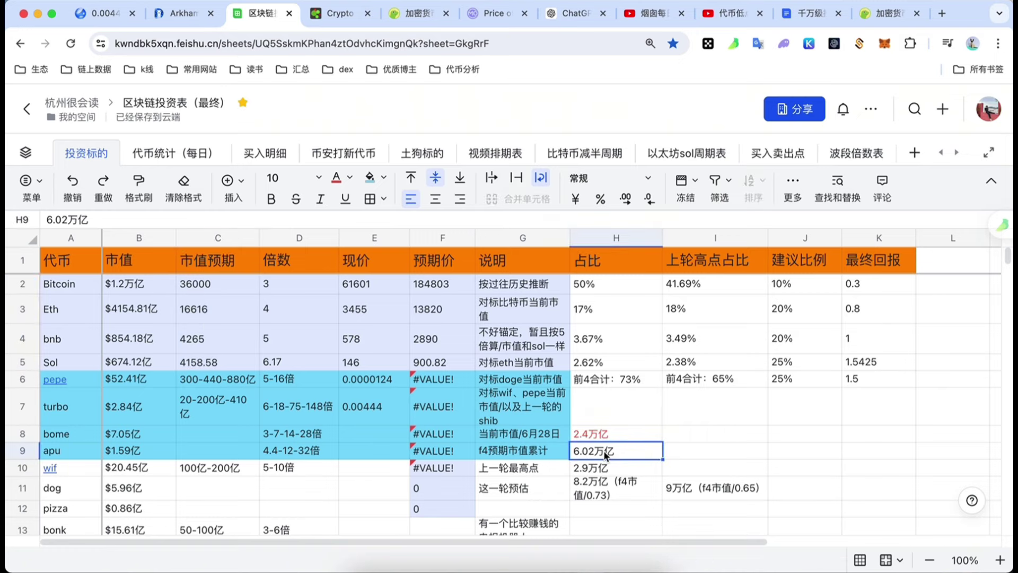
click(542, 455)
Review the 倍数 of Bitcoin, Eth, bnb and Sol that underlie the f4预期市值累计 total
click(295, 284)
click(296, 312)
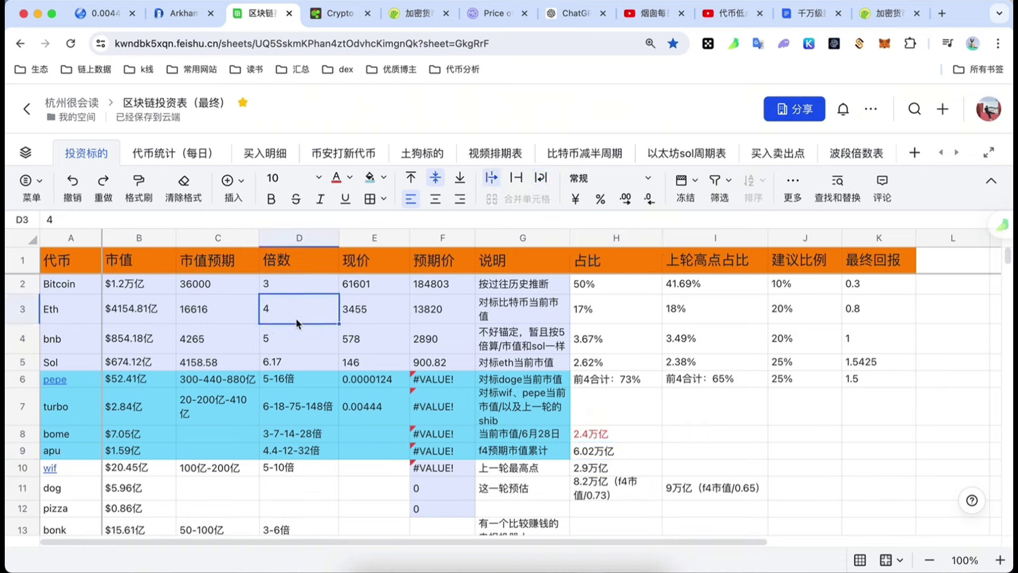
click(293, 339)
click(293, 364)
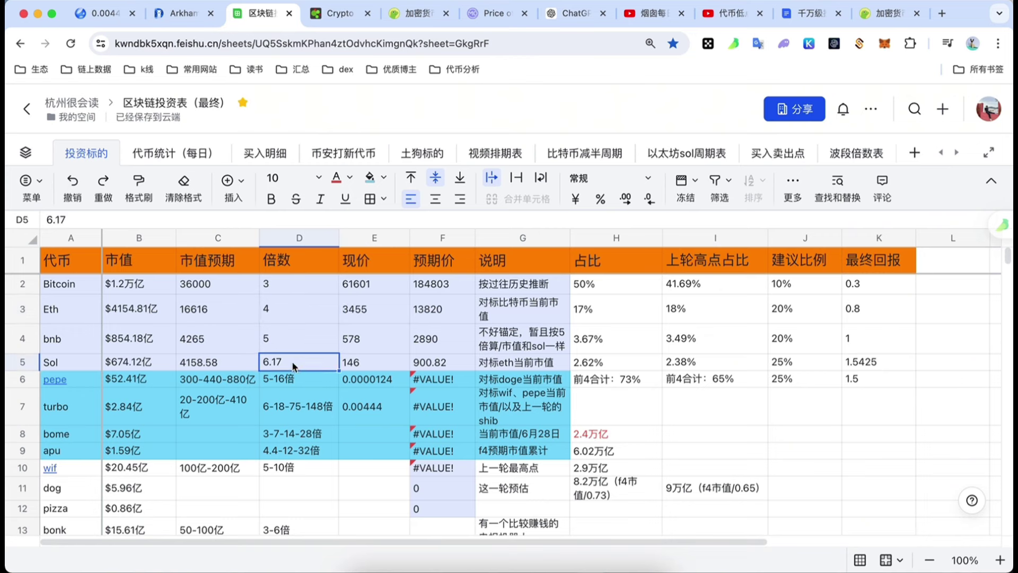
click(608, 457)
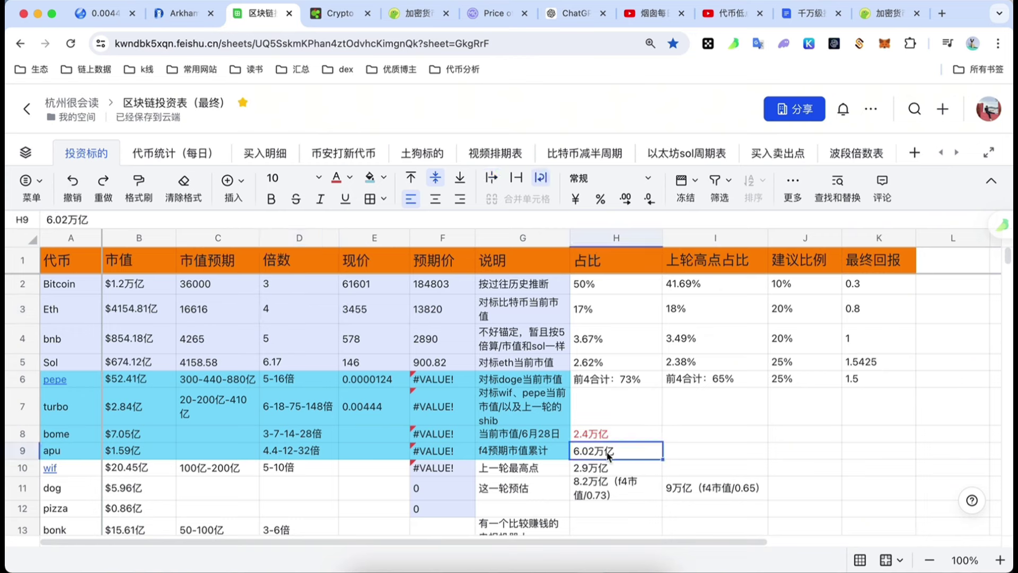
Check the two 这一轮预估 totals against the current and last-cycle-peak 前4合计 shares they are derived from
click(621, 488)
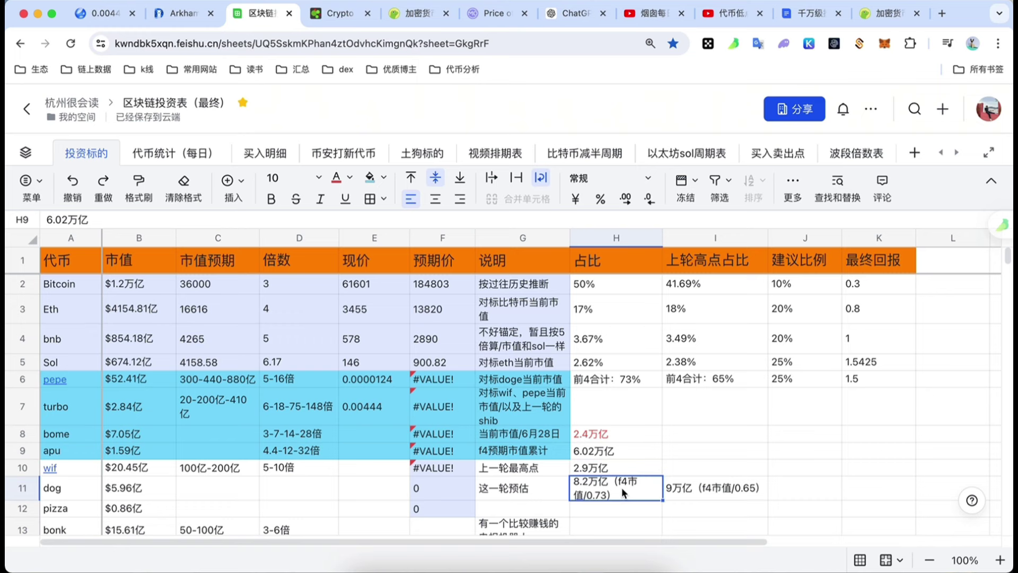
click(623, 380)
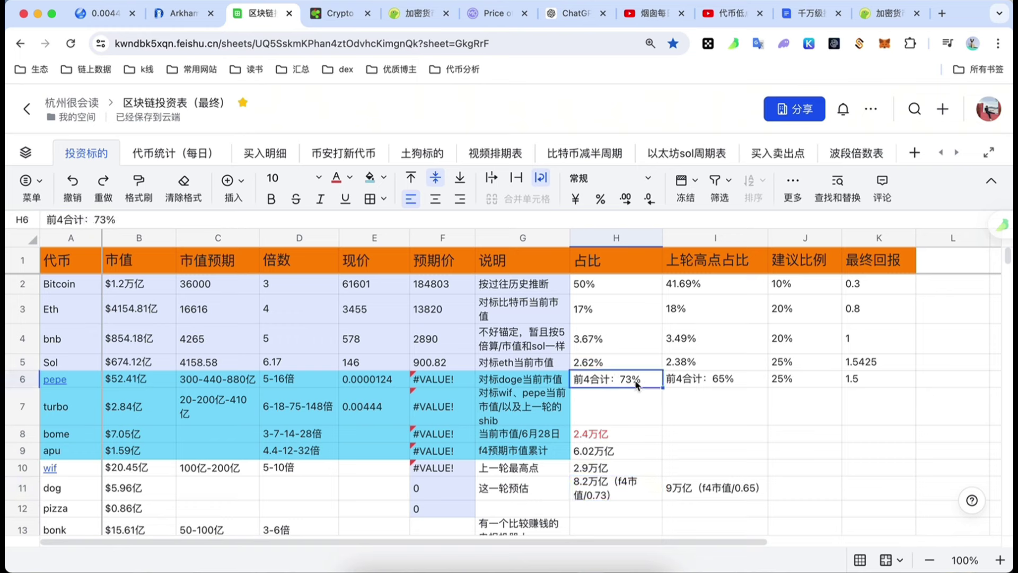
click(710, 492)
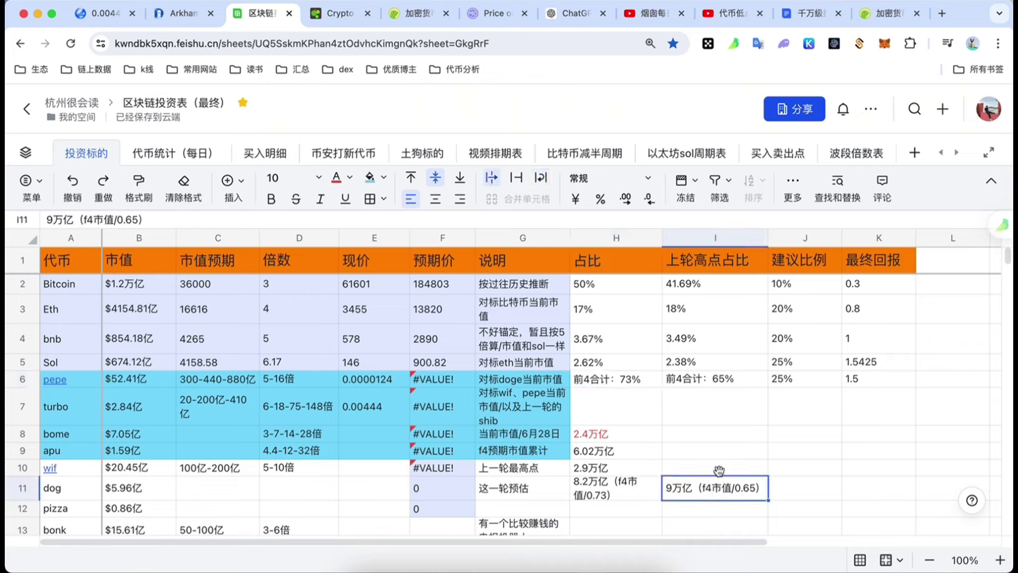
click(738, 382)
click(730, 493)
click(626, 484)
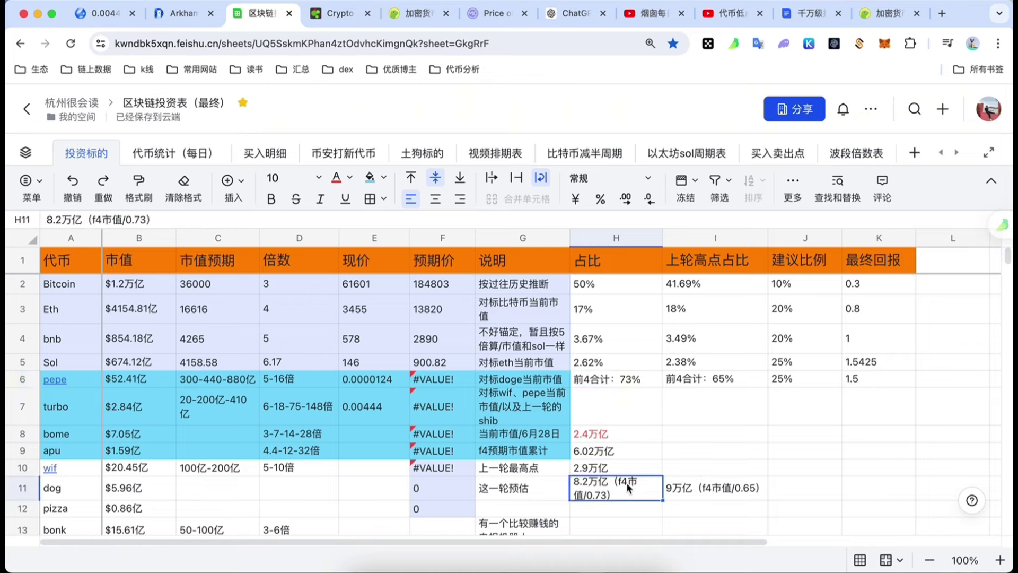
Compare the f4市值/0.73 and f4市值/0.65 estimates in the 这一轮预估 row with each other
click(672, 488)
click(653, 490)
click(670, 491)
click(625, 492)
click(687, 492)
click(610, 492)
click(686, 493)
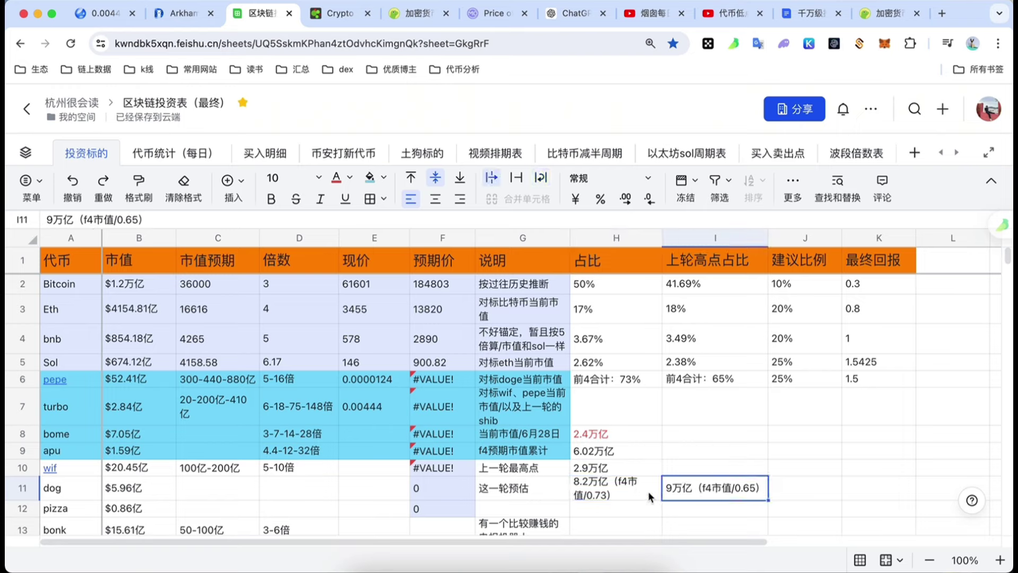
click(648, 491)
click(682, 487)
click(616, 486)
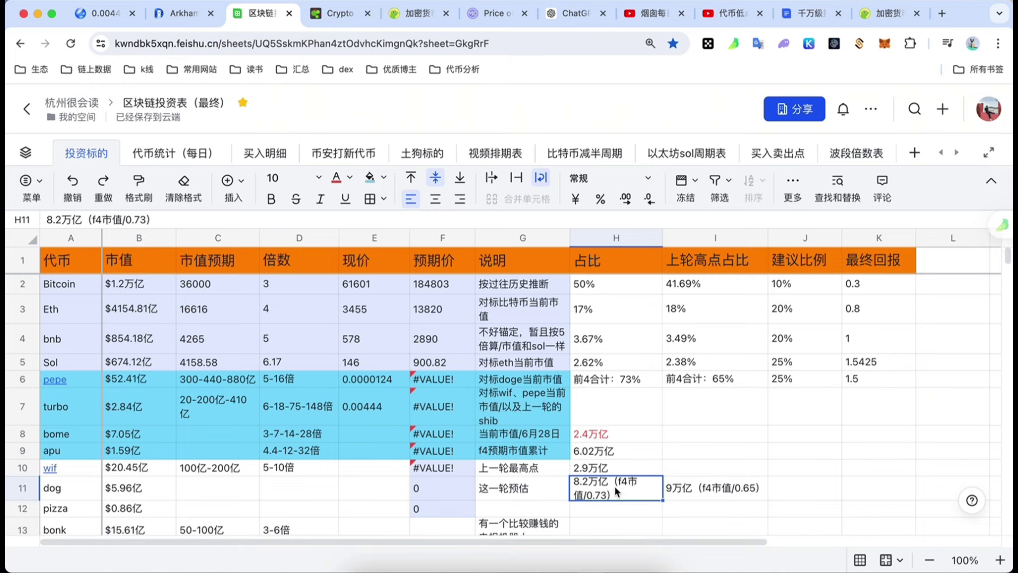
click(687, 490)
click(644, 488)
click(678, 489)
click(679, 470)
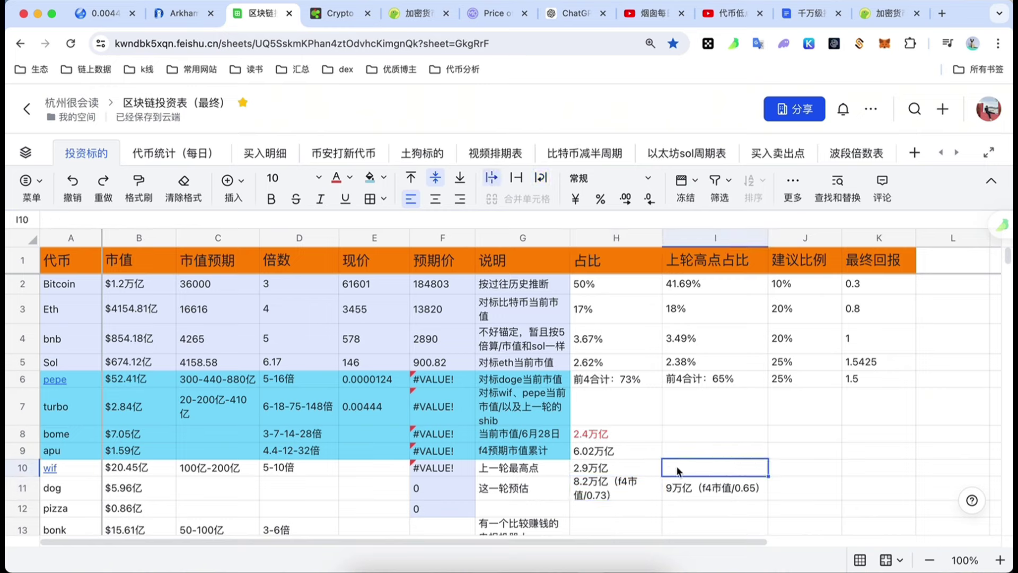
Review the 倍数 column and recheck the 这一轮预估 and f4预期市值累计 entries
click(297, 237)
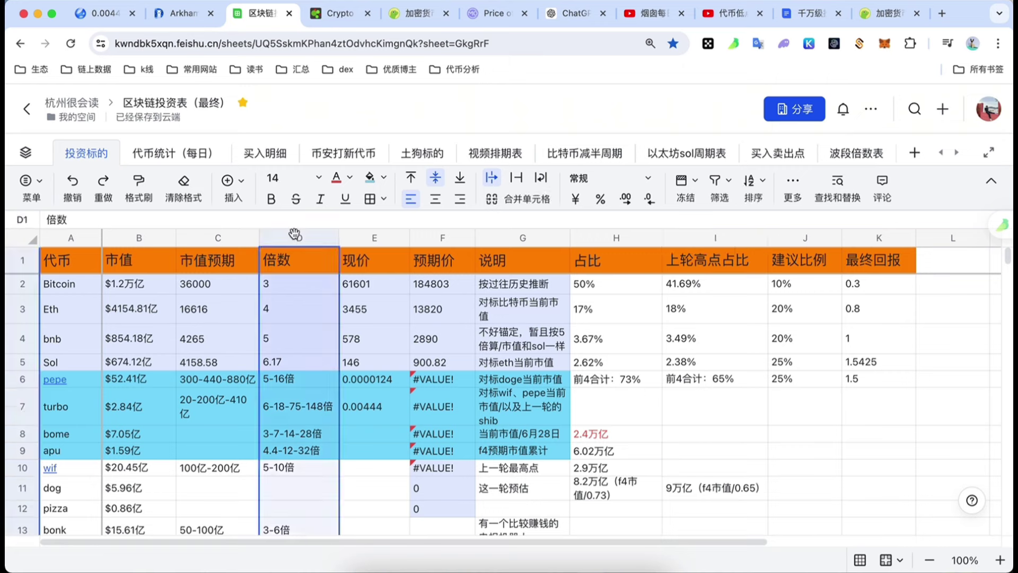
click(374, 237)
click(298, 240)
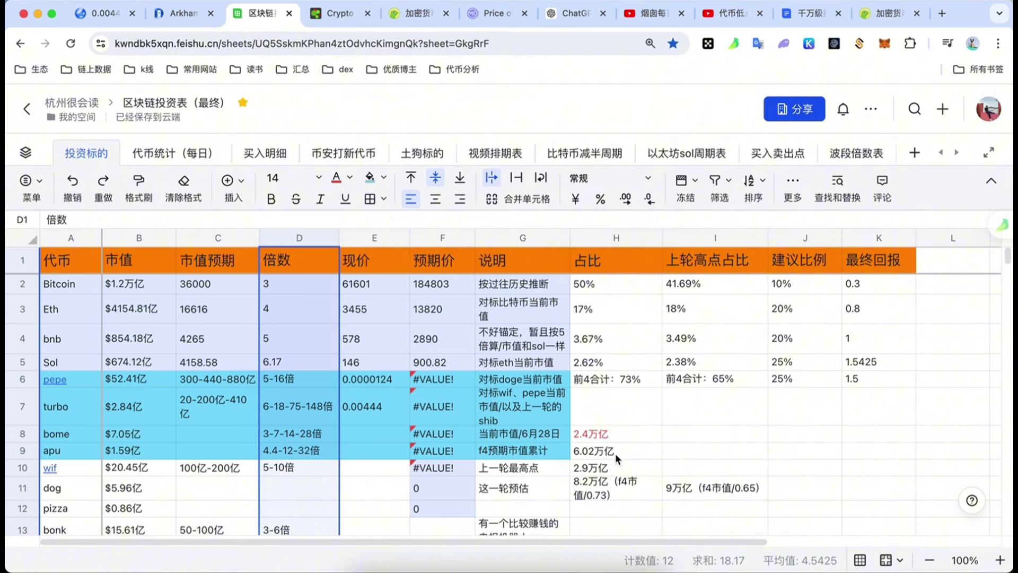
click(651, 467)
click(679, 465)
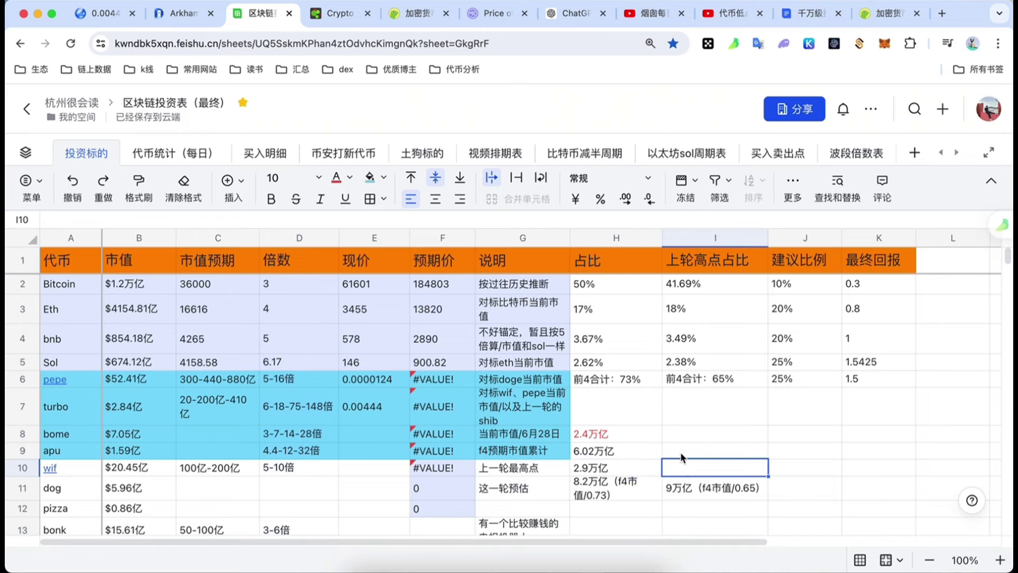
click(672, 480)
scroll(645, 472, down, 1)
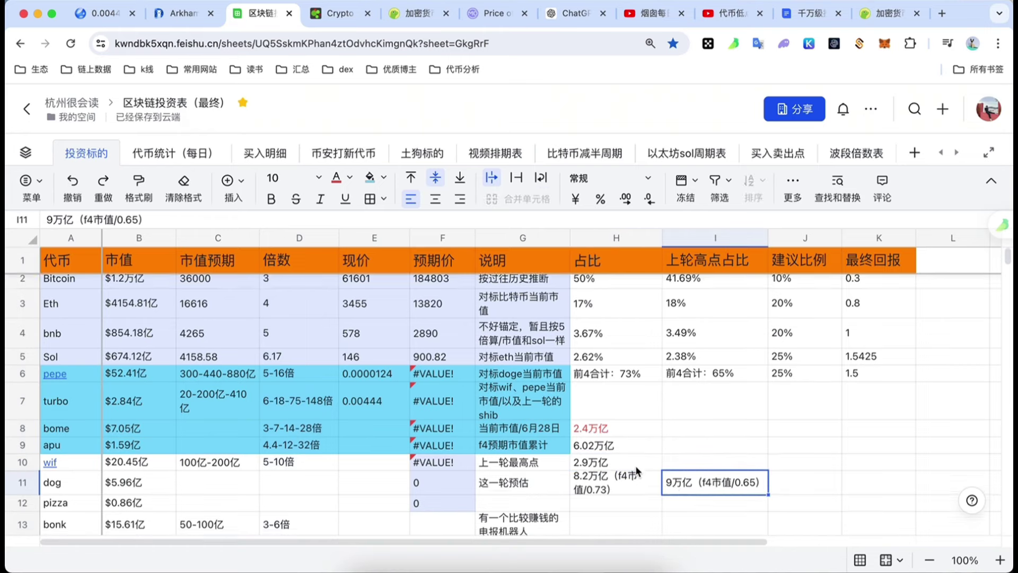
scroll(639, 473, down, 1)
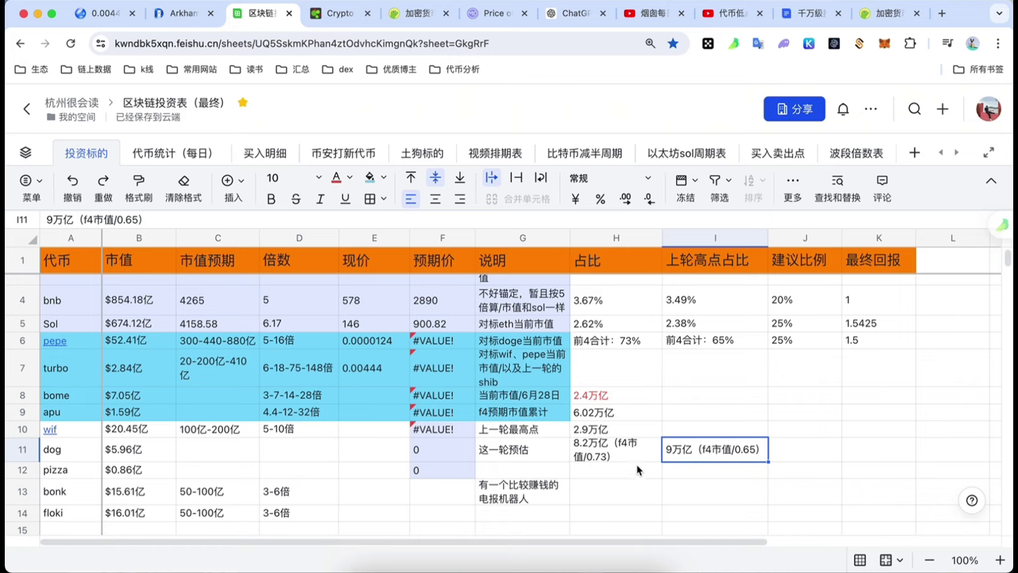
click(616, 411)
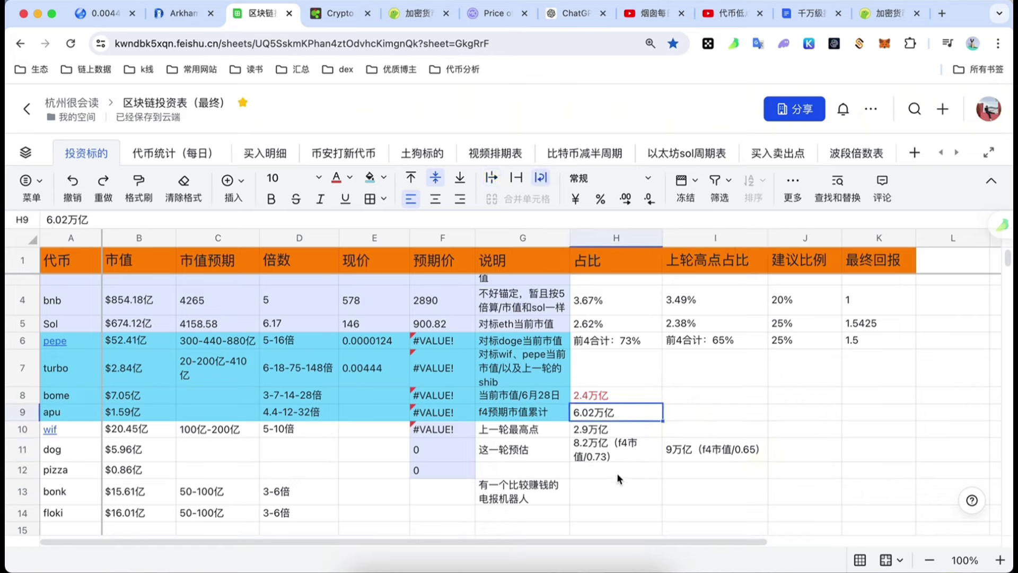
Enter 6万亿 as a total market cap assumption in cell H13
click(609, 472)
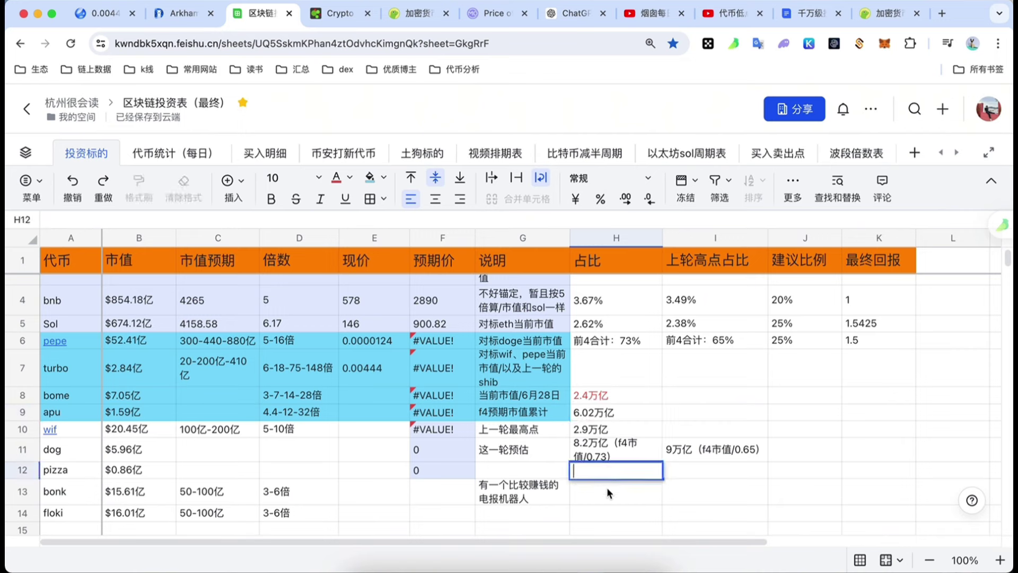
double_click(607, 488)
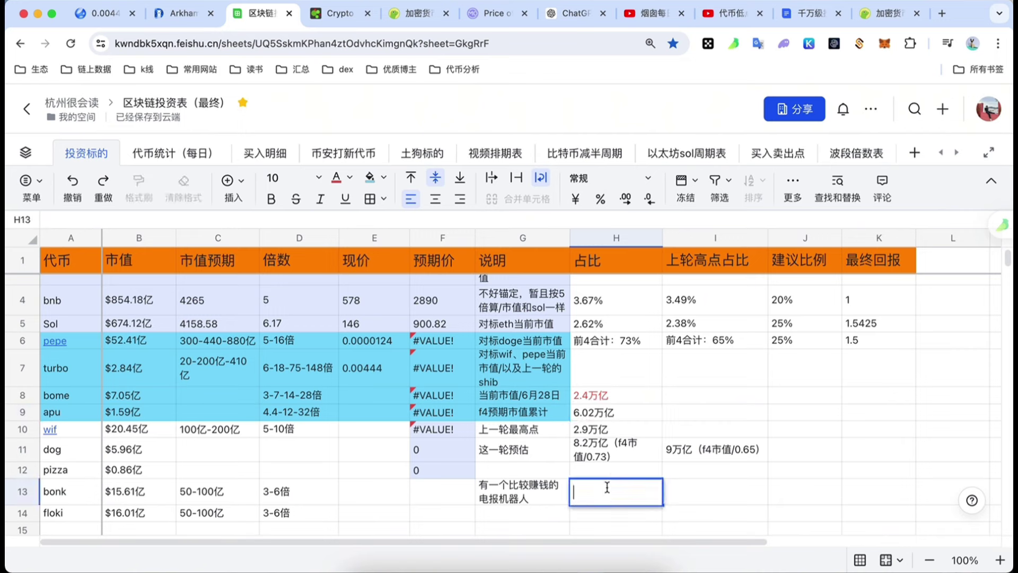
text(6万亿)
click(679, 487)
Check Bitcoin's 上轮高点占比, and enter the formula =6*0.41 in cell I13 beside the 6万亿 assumption
click(698, 343)
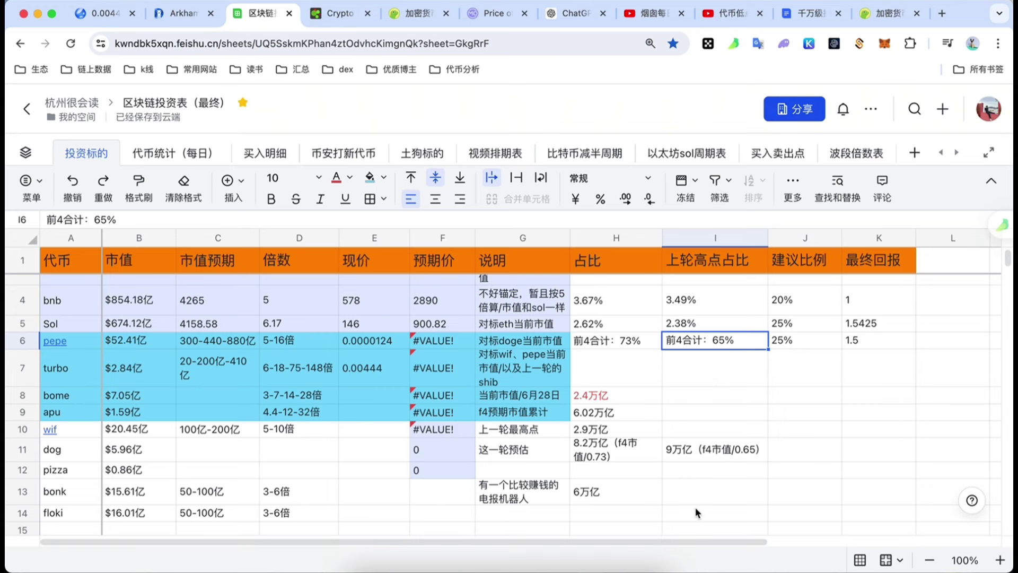
double_click(686, 488)
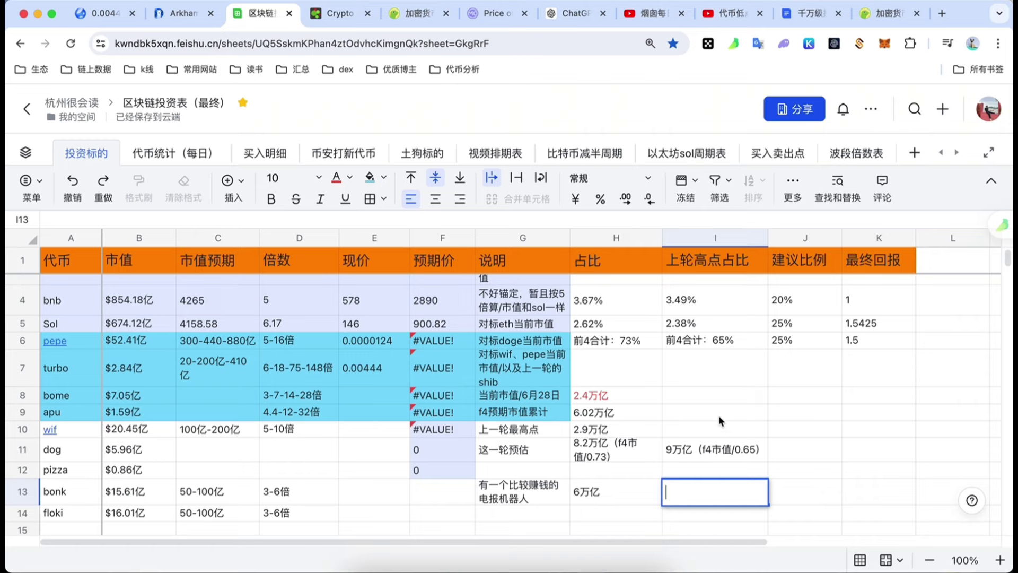
click(724, 375)
scroll(726, 405, up, 1)
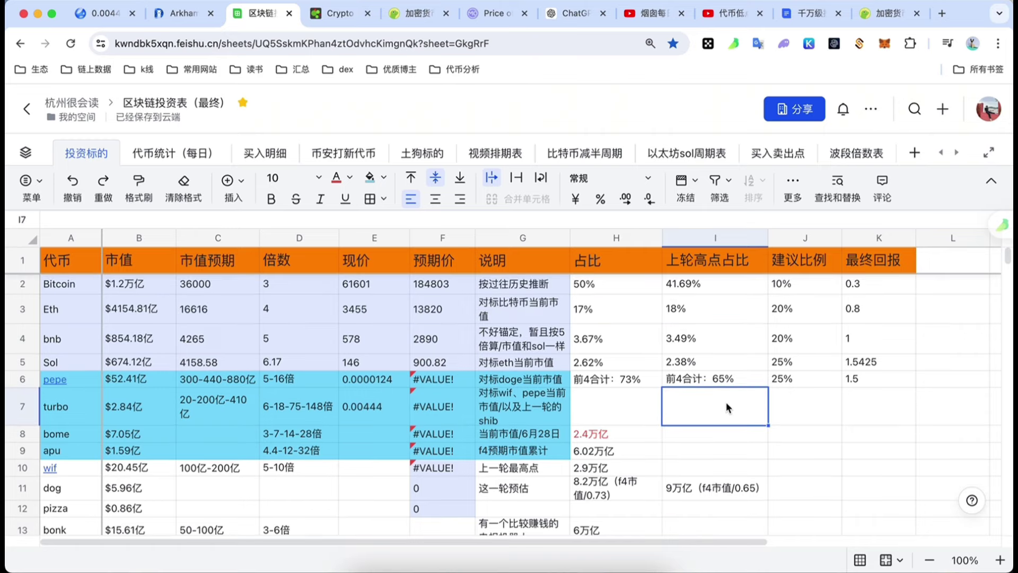
click(697, 290)
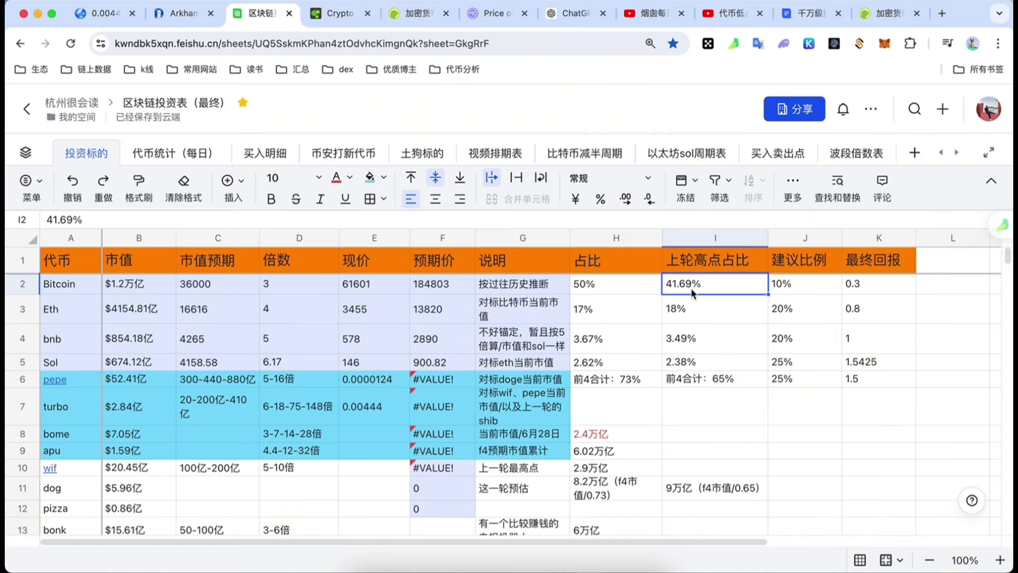
scroll(709, 336, down, 1)
scroll(708, 335, up, 1)
scroll(708, 335, down, 2)
double_click(690, 483)
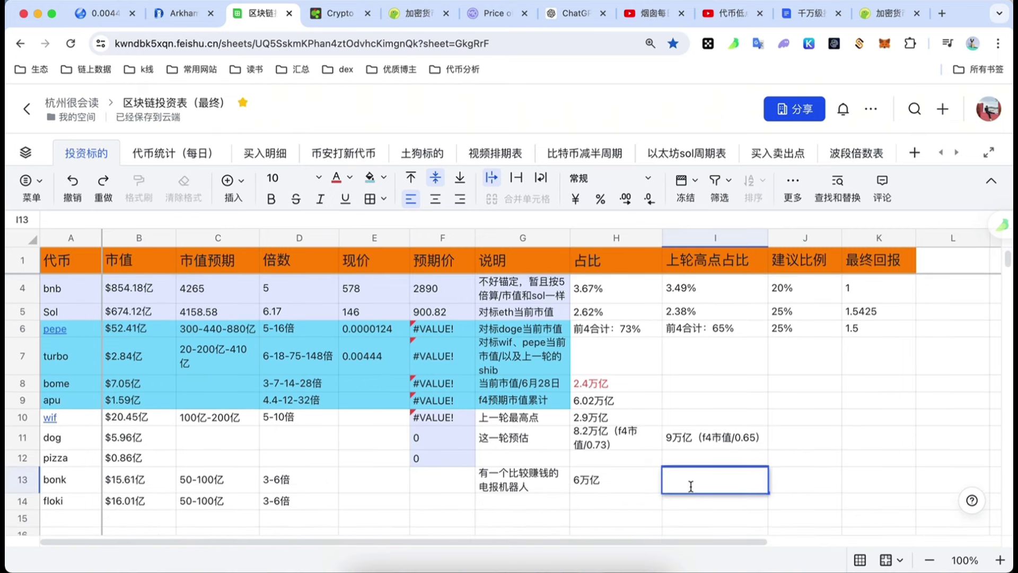
text(=6*0.41)
key(Return)
Compare the expected 倍数 entries of Bitcoin and Eth with the scratch result for the 6万亿 assumption
scroll(671, 479, up, 2)
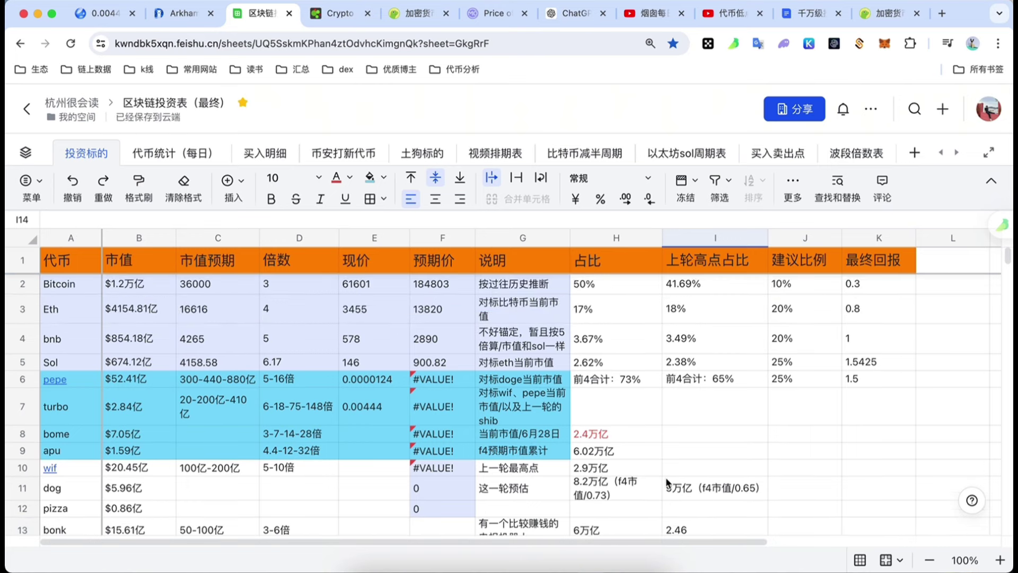
click(290, 284)
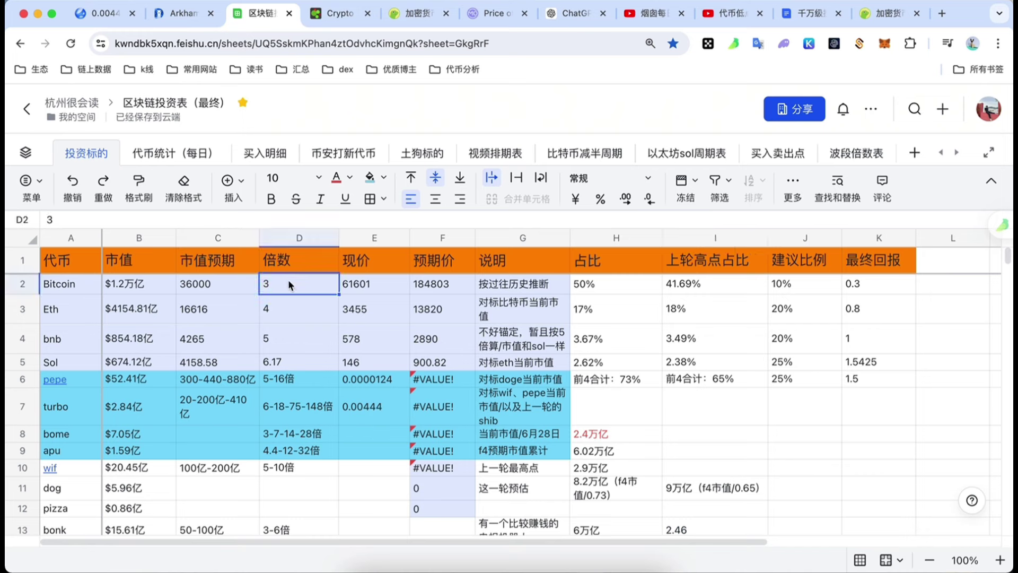
double_click(285, 281)
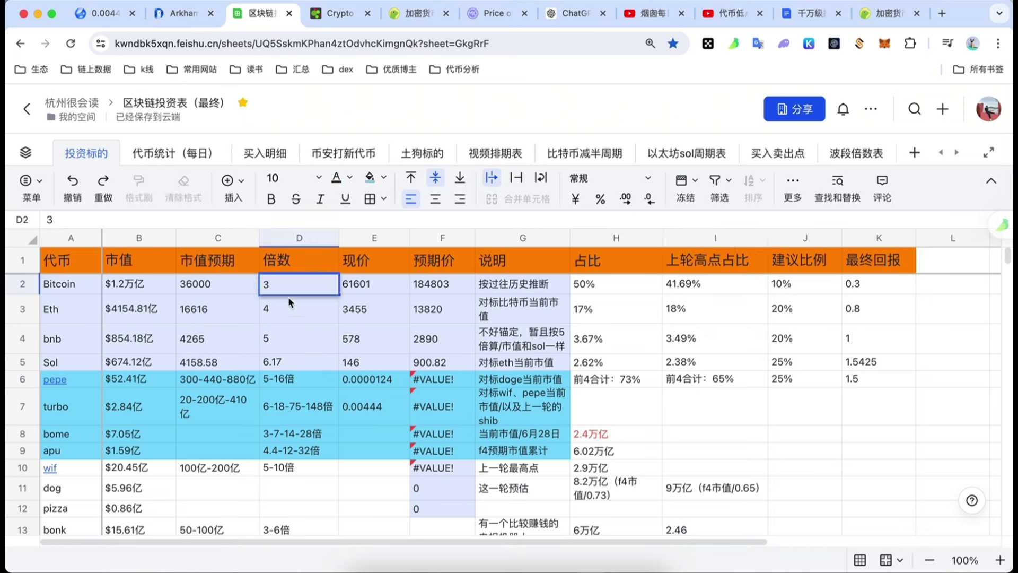
click(291, 309)
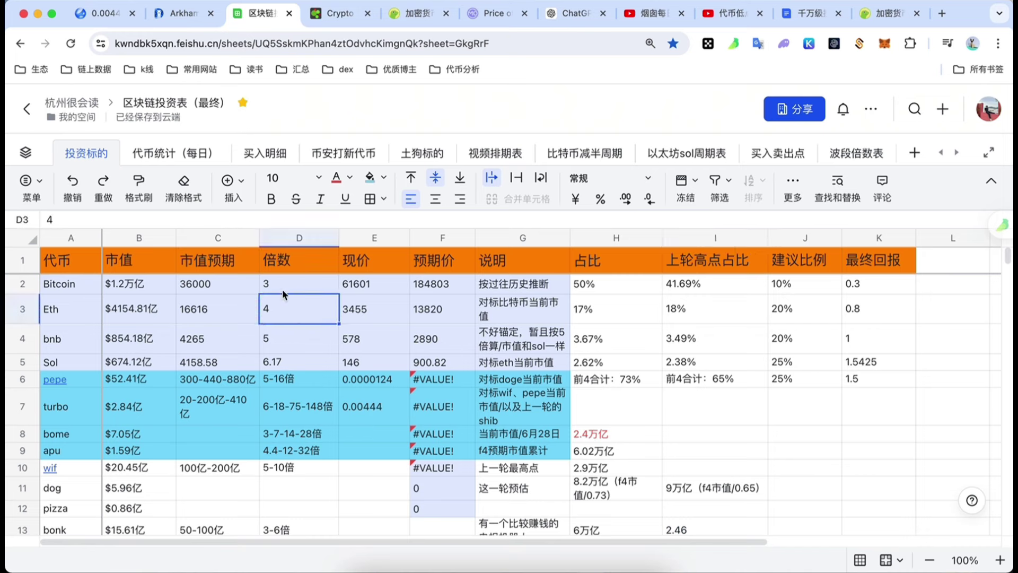
click(282, 289)
scroll(714, 450, down, 2)
scroll(716, 455, up, 2)
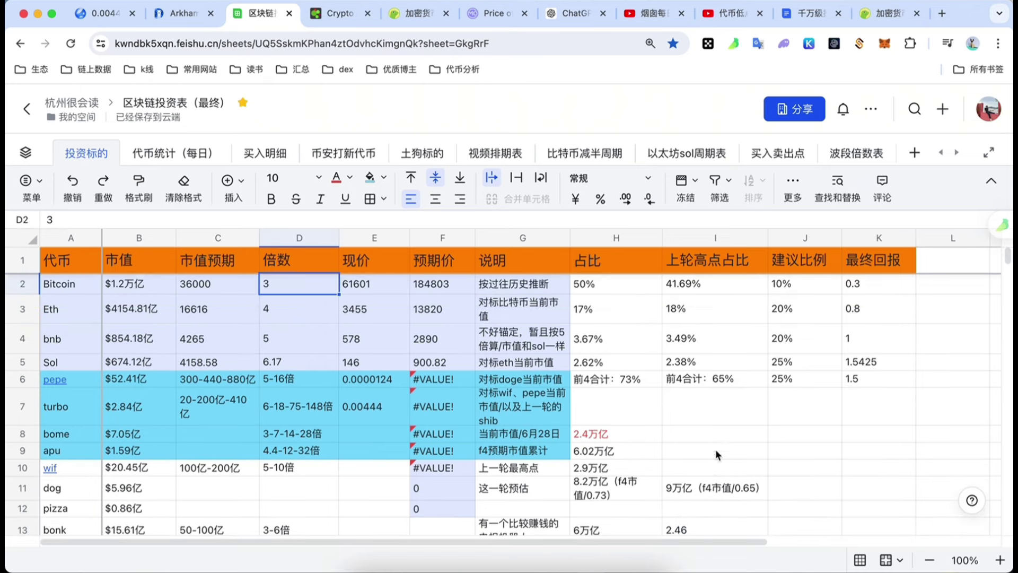
Check Bitcoin's 倍数 and 市值预期 against the 6万亿 total market cap assumption in cell H13
scroll(743, 486, down, 1)
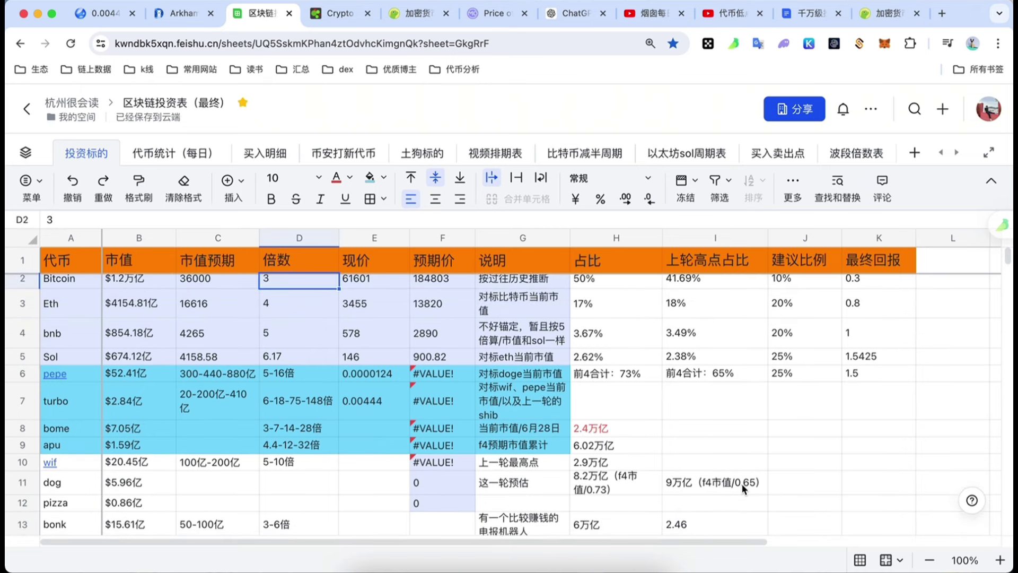
click(605, 524)
scroll(435, 382, up, 1)
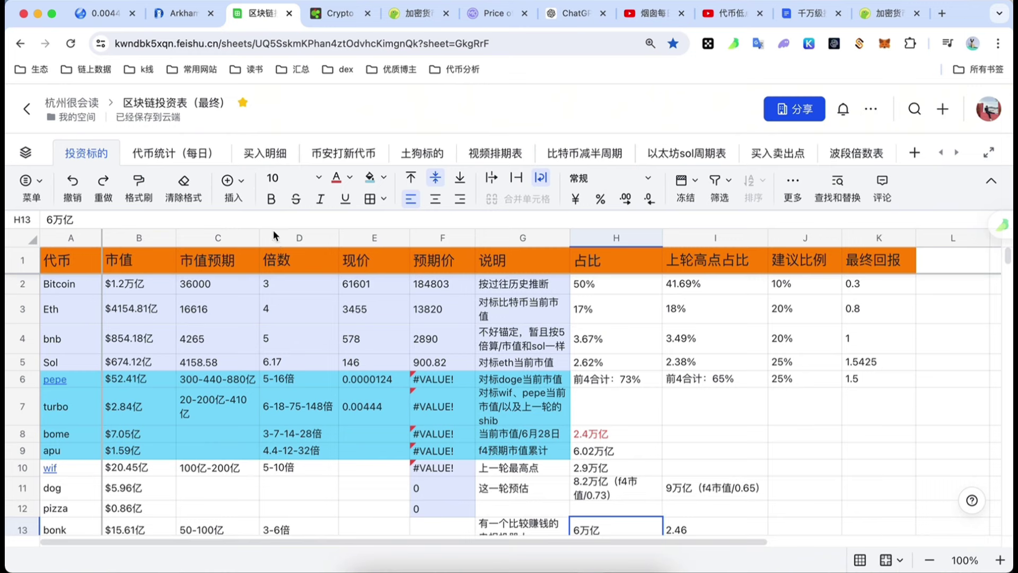
click(275, 239)
click(280, 285)
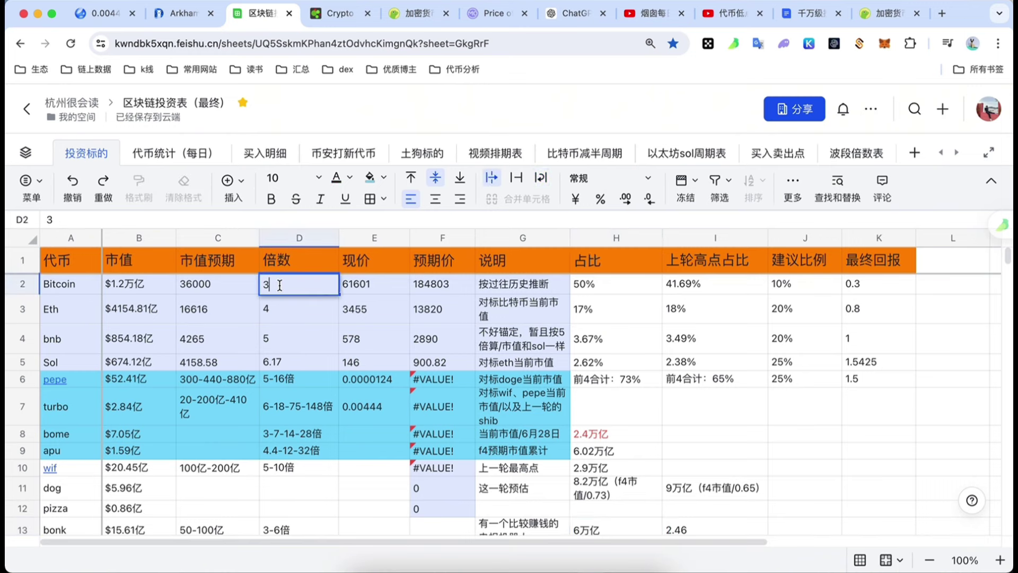
click(212, 290)
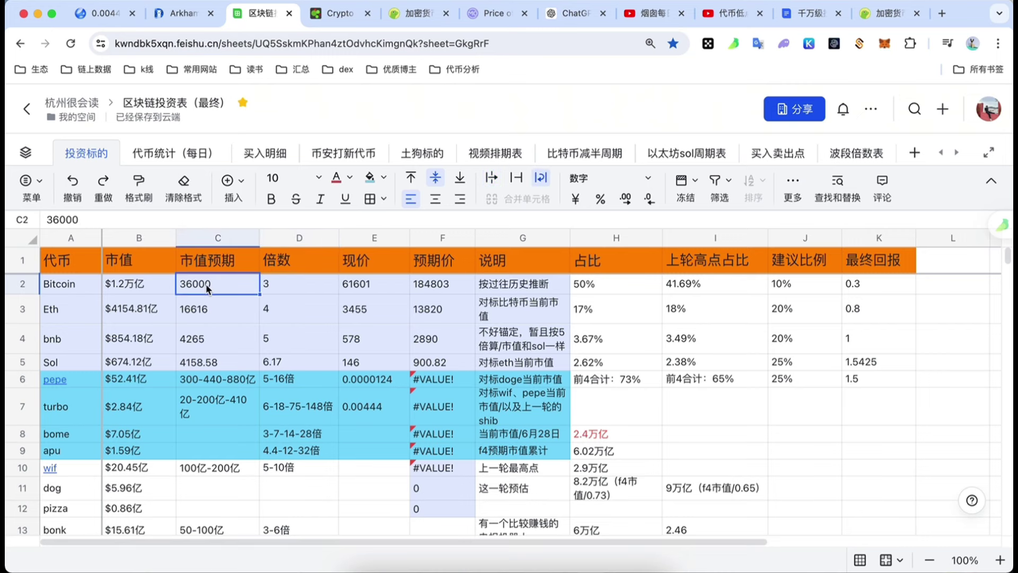
click(285, 288)
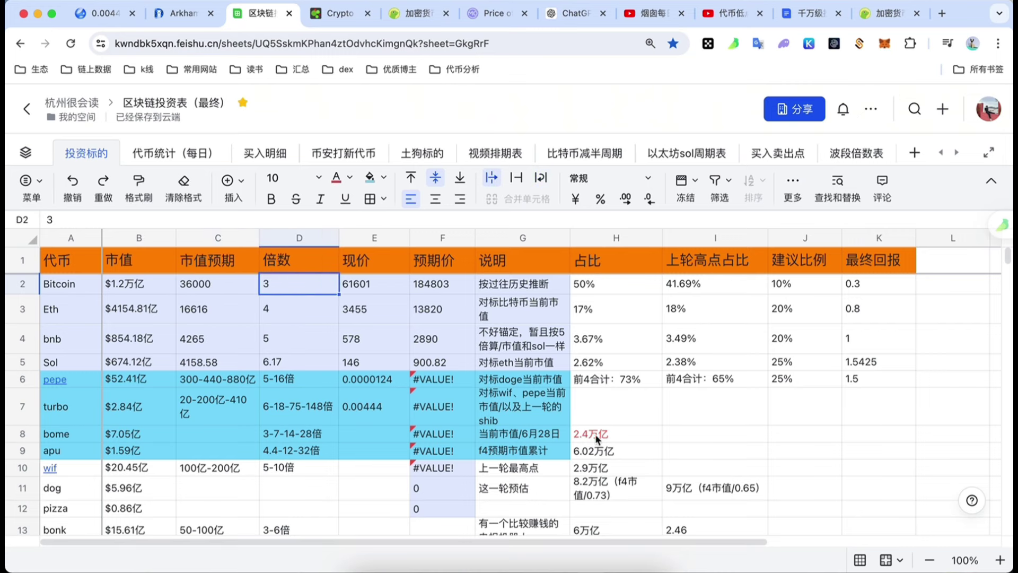
Check Eth's 上轮高点占比, and enter the formula =6*0.18 in cell I14
click(694, 314)
scroll(734, 422, down, 1)
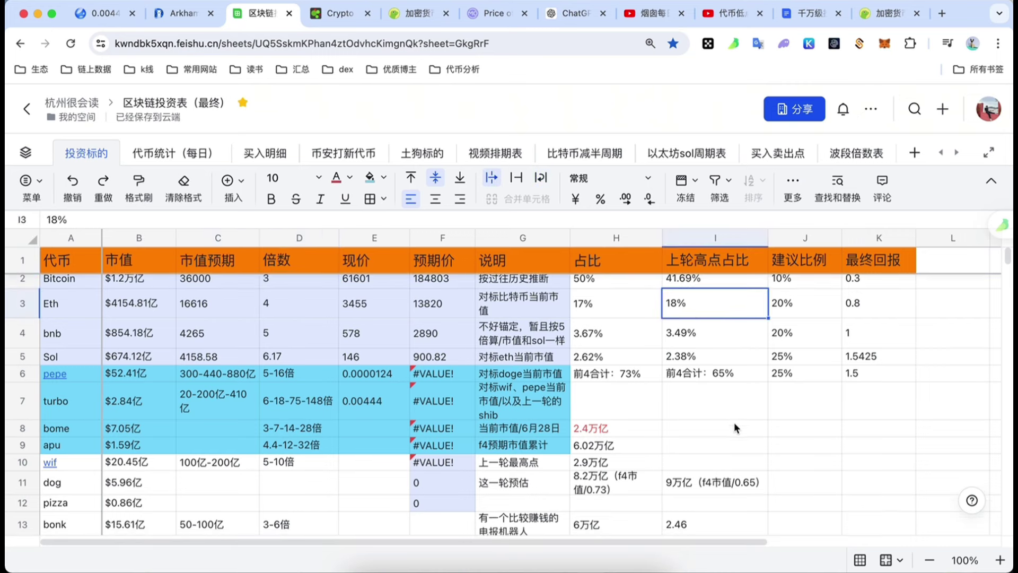
scroll(691, 532, down, 1)
click(689, 498)
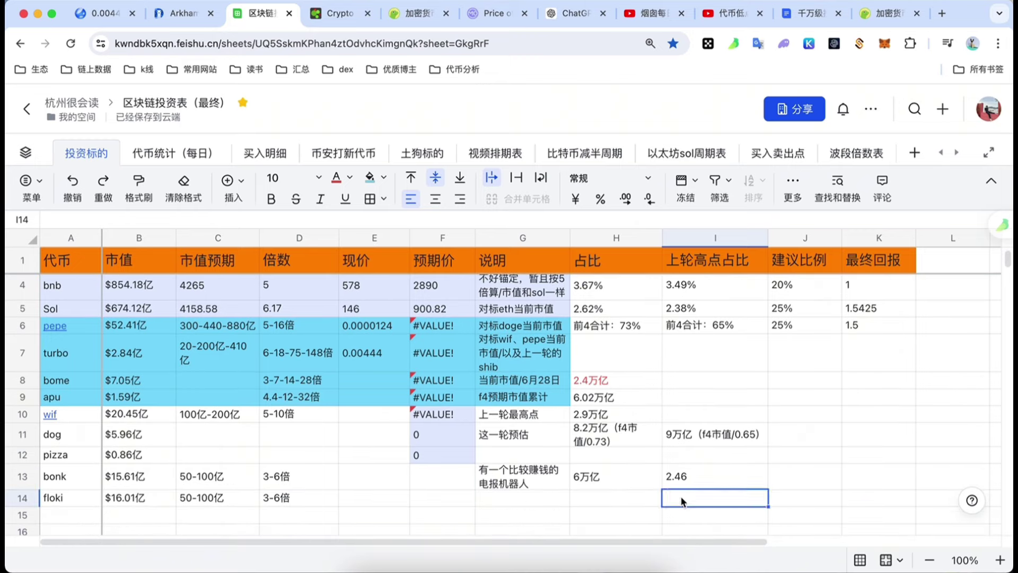
click(689, 498)
text(=6)
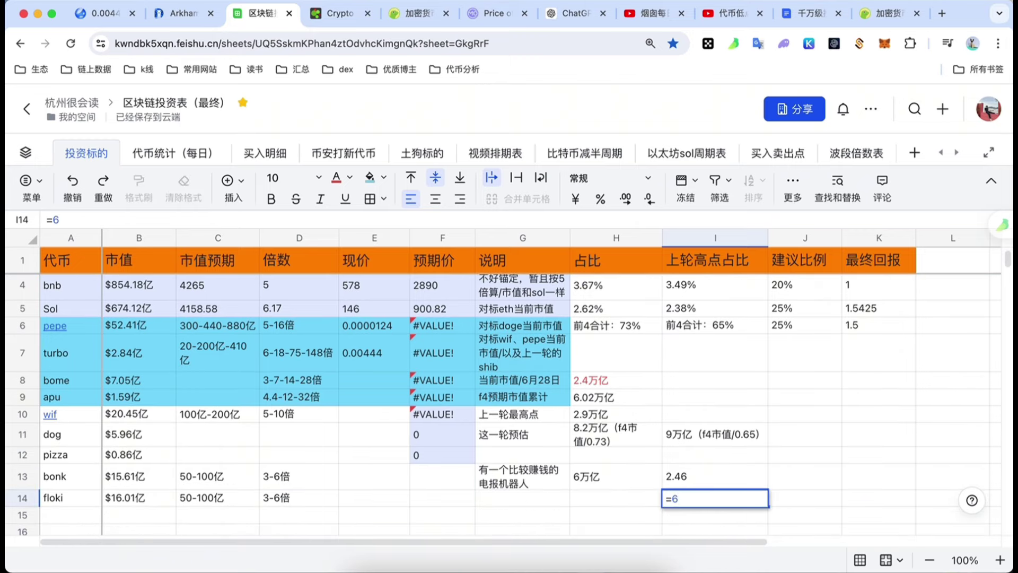
text(*0.18)
key(Return)
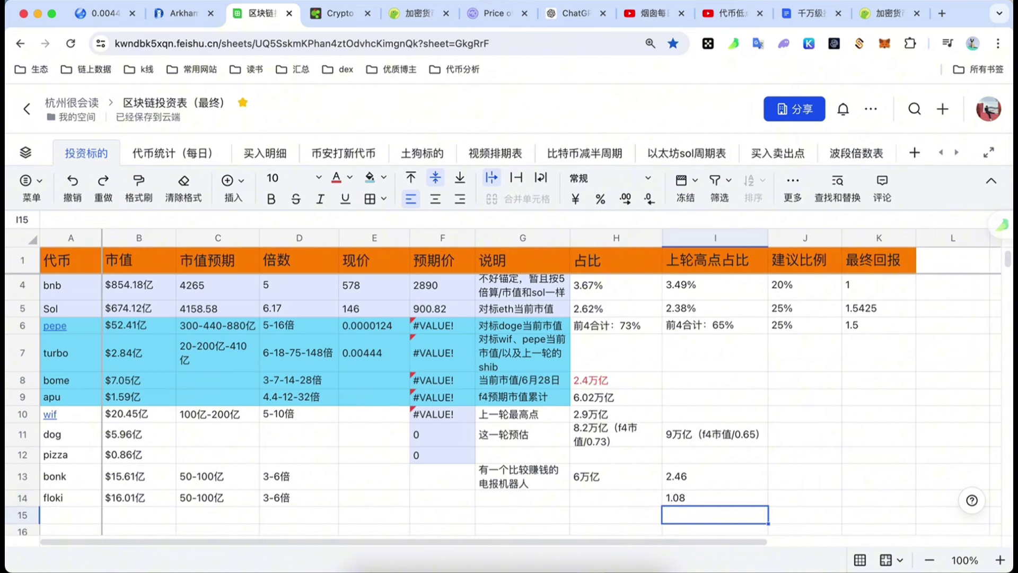
Compare Eth's 市值预期 with the f4市值/0.65 estimate in the 这一轮预估 row
scroll(499, 431, up, 2)
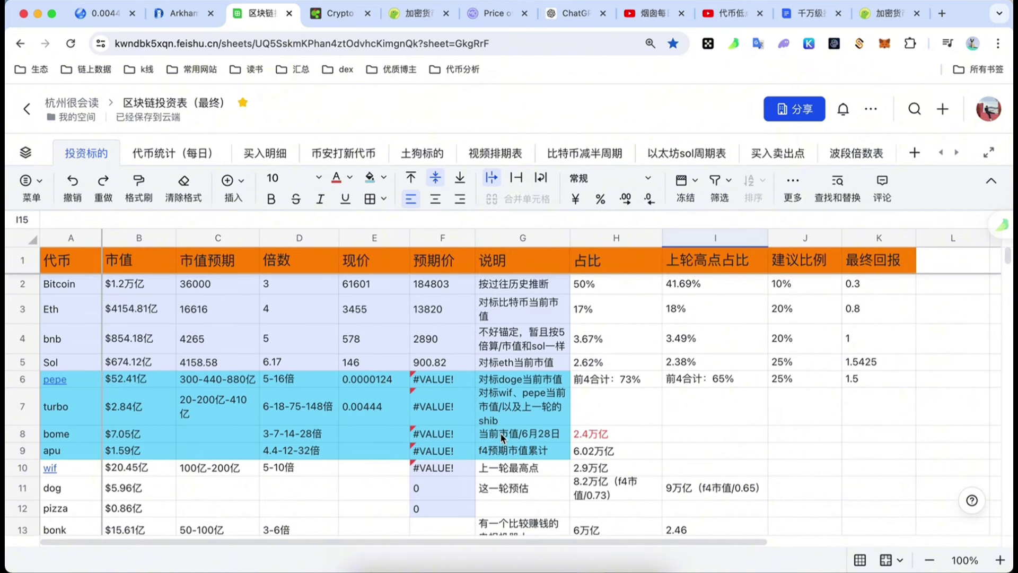
double_click(211, 317)
click(745, 491)
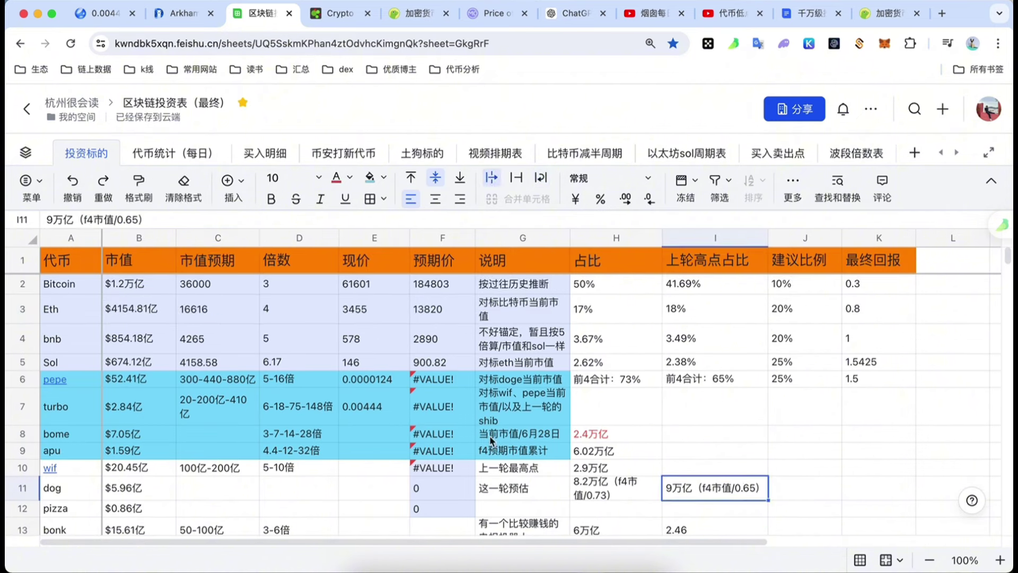
click(217, 309)
Calculate =1/0.4 in the empty cell J8 and clear the cell again
click(788, 438)
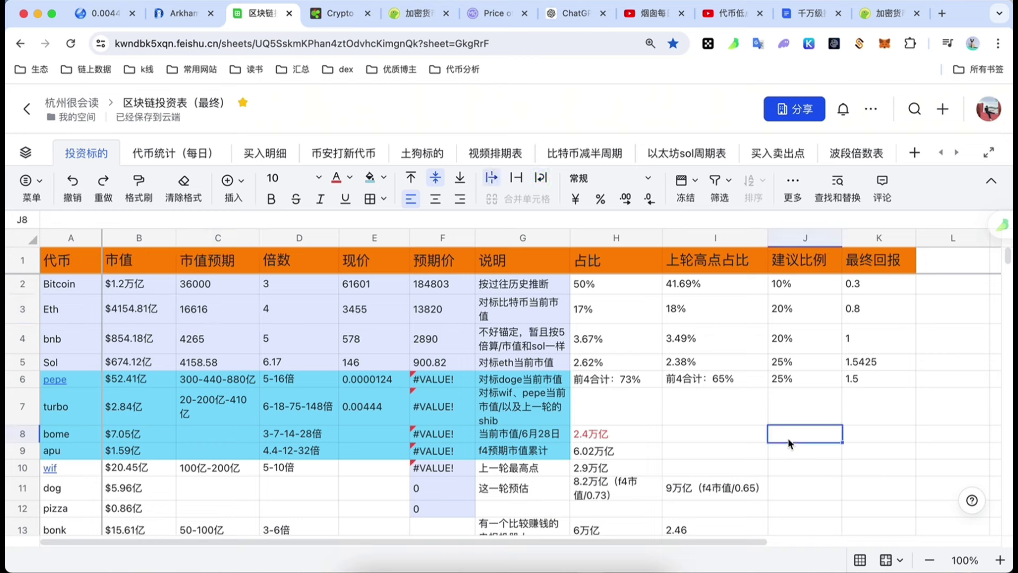
double_click(788, 438)
text(=1)
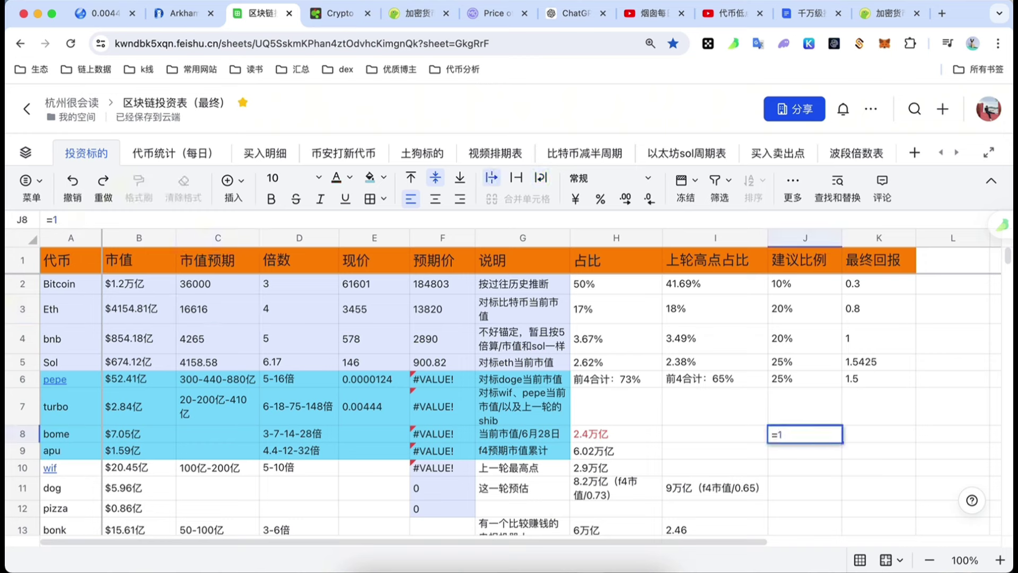
text(/0.4)
key(Return)
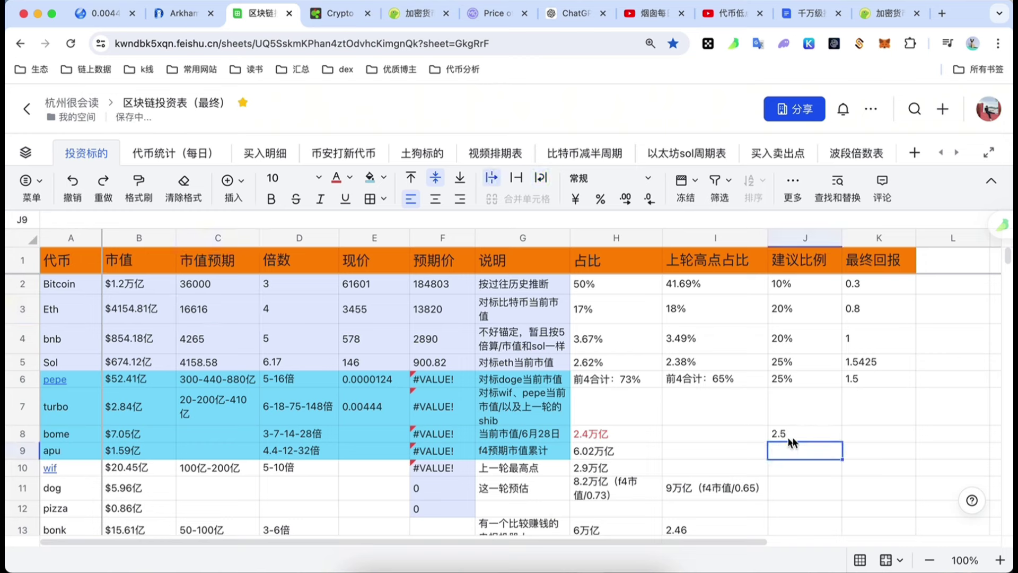
click(816, 440)
key(Delete)
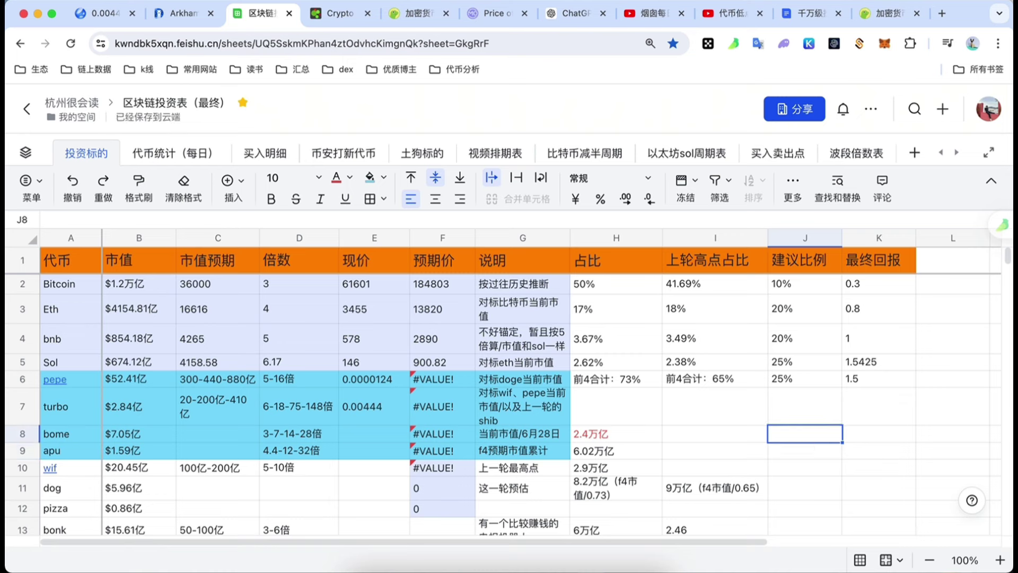
Review the 倍数 entries from Bitcoin to Sol and the formula behind Eth's 预期价
click(298, 285)
click(304, 317)
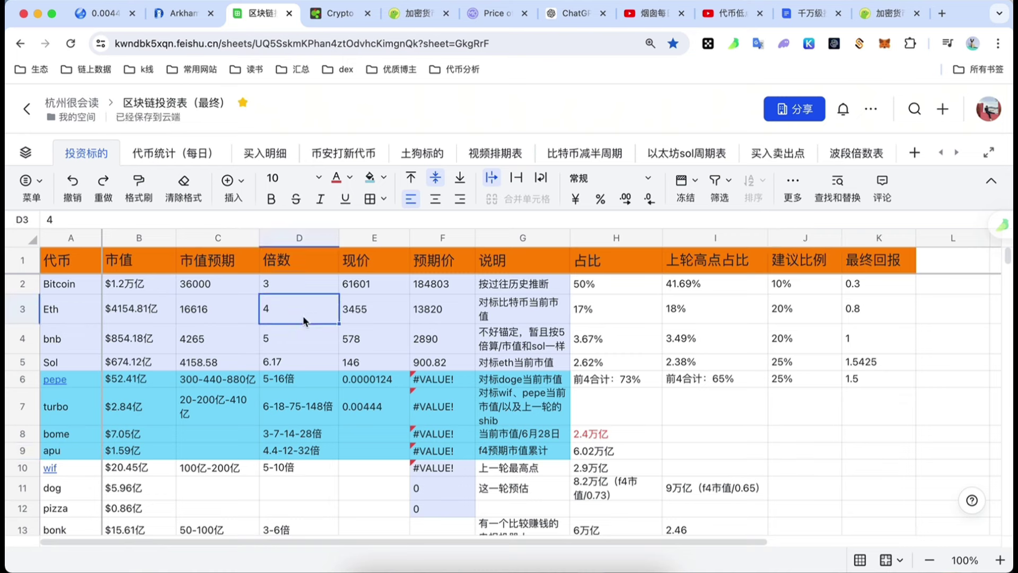
click(439, 313)
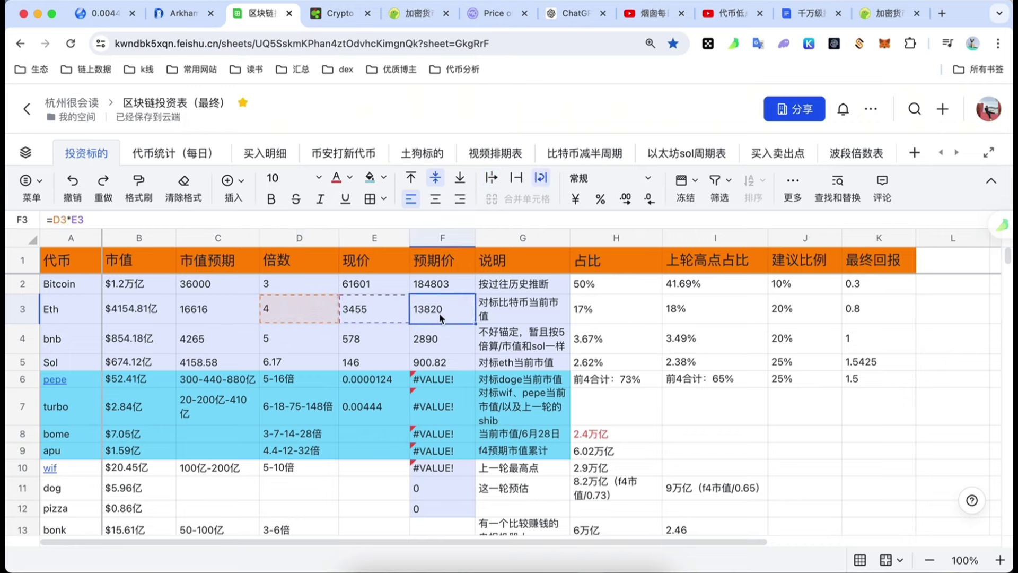
click(318, 345)
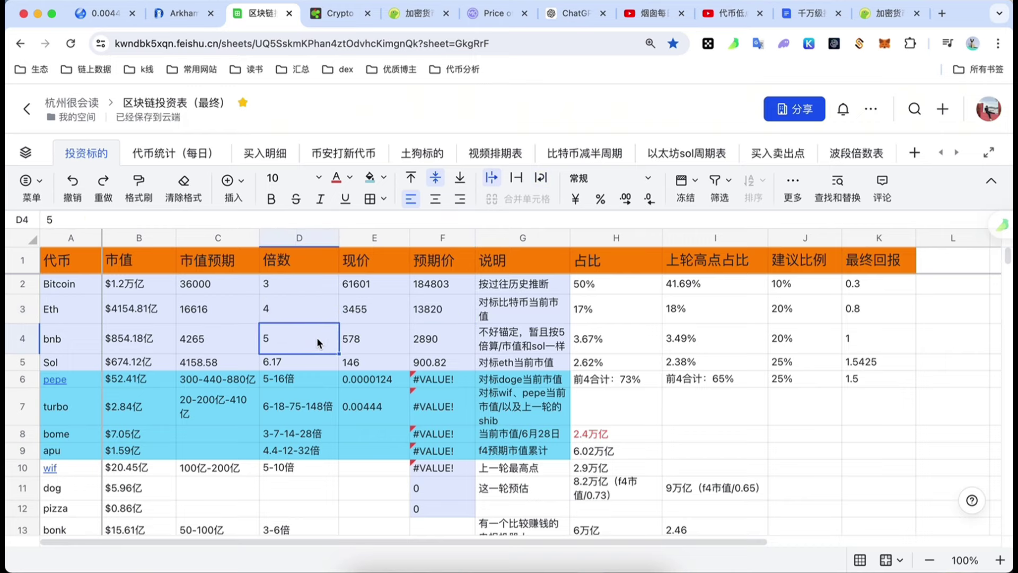
click(303, 359)
click(295, 239)
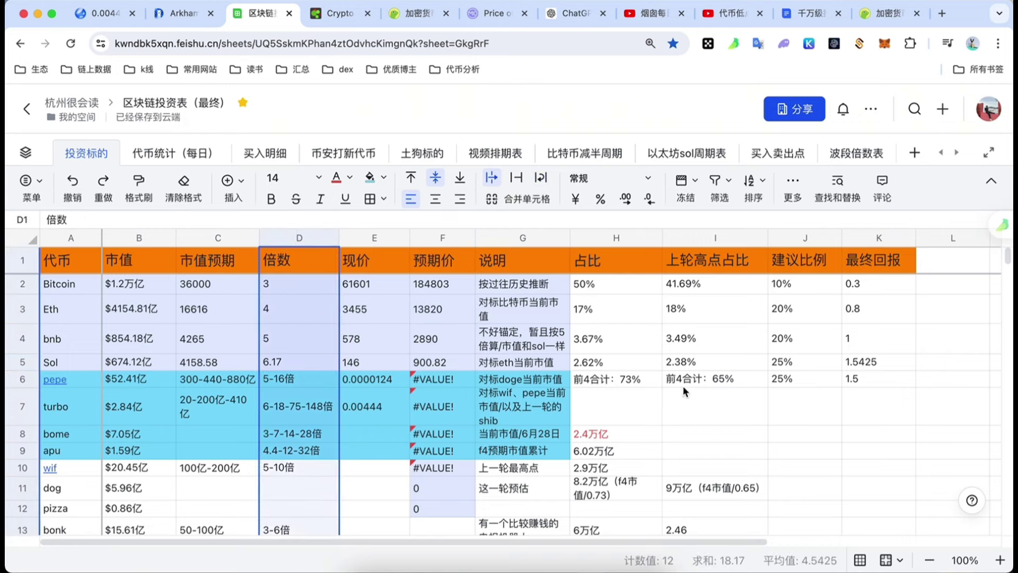
Clear the scratch calculations in I13:I14 and the 6万亿 assumption in H13
scroll(879, 467, down, 4)
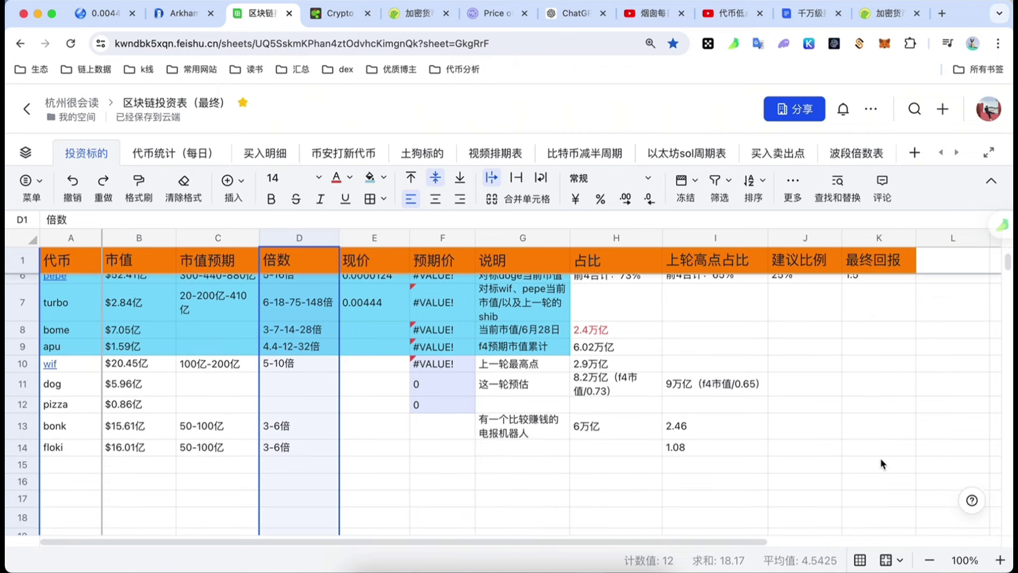
drag(686, 433, 691, 441)
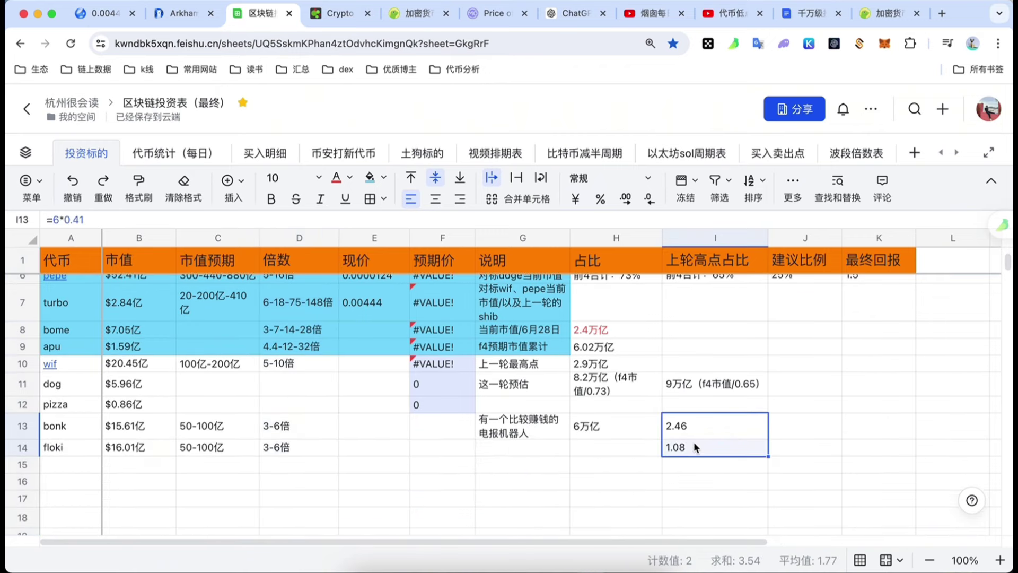
key(Delete)
click(608, 437)
key(Delete)
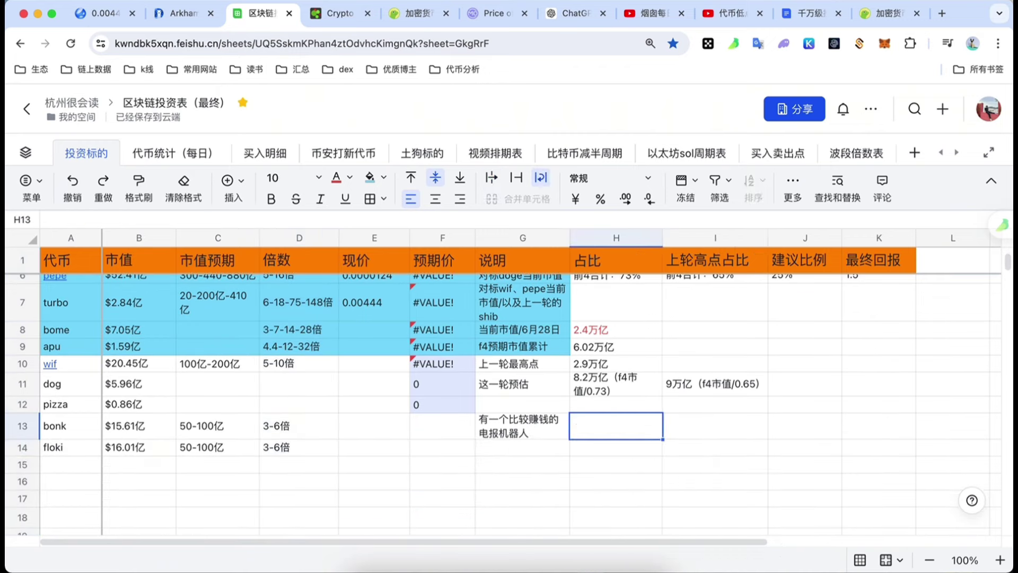
click(609, 458)
Recheck the f4市值/0.73 and f4市值/0.65 estimates of this round's total market cap
scroll(613, 469, up, 5)
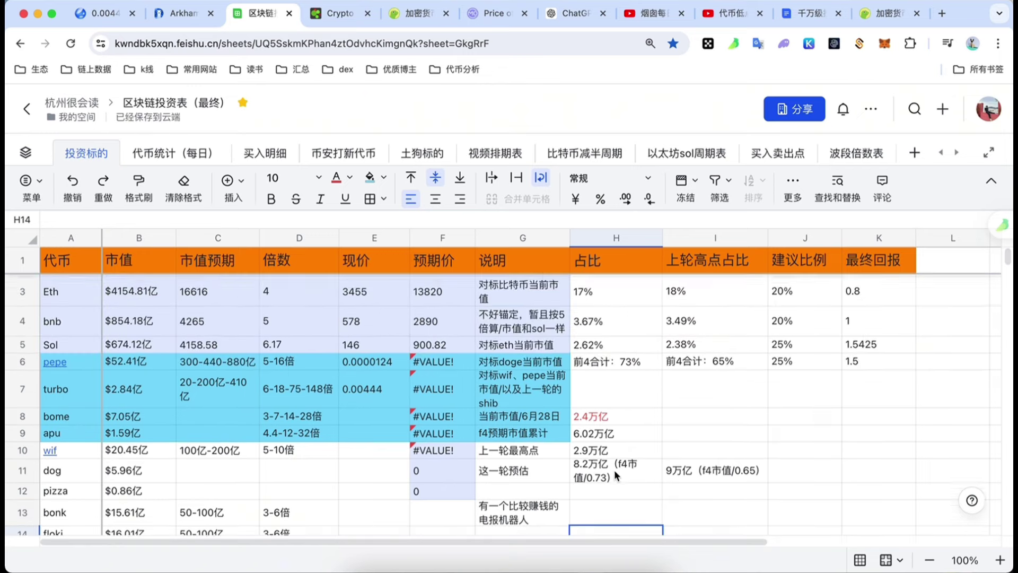
scroll(618, 467, down, 7)
scroll(618, 467, up, 5)
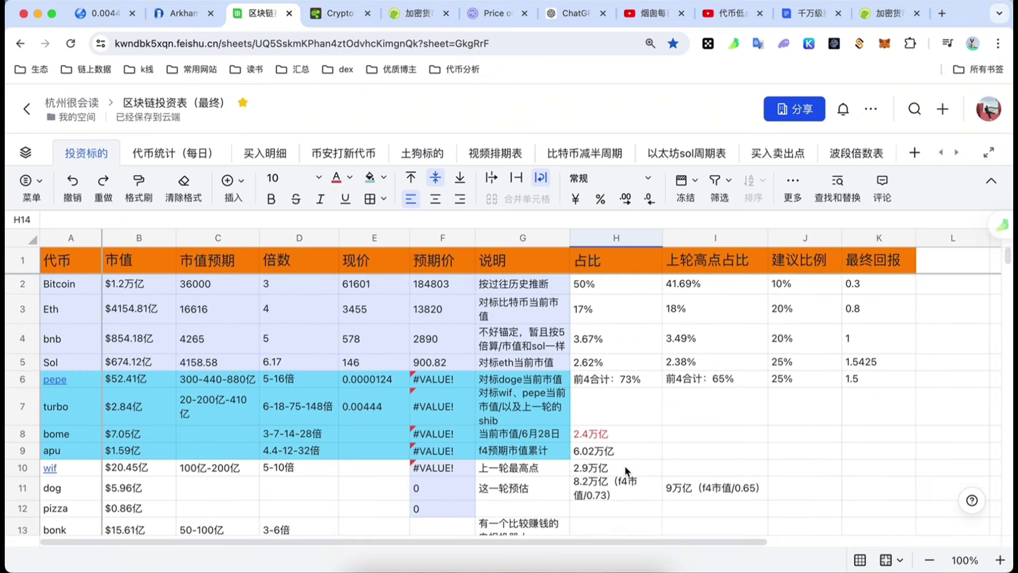
click(687, 492)
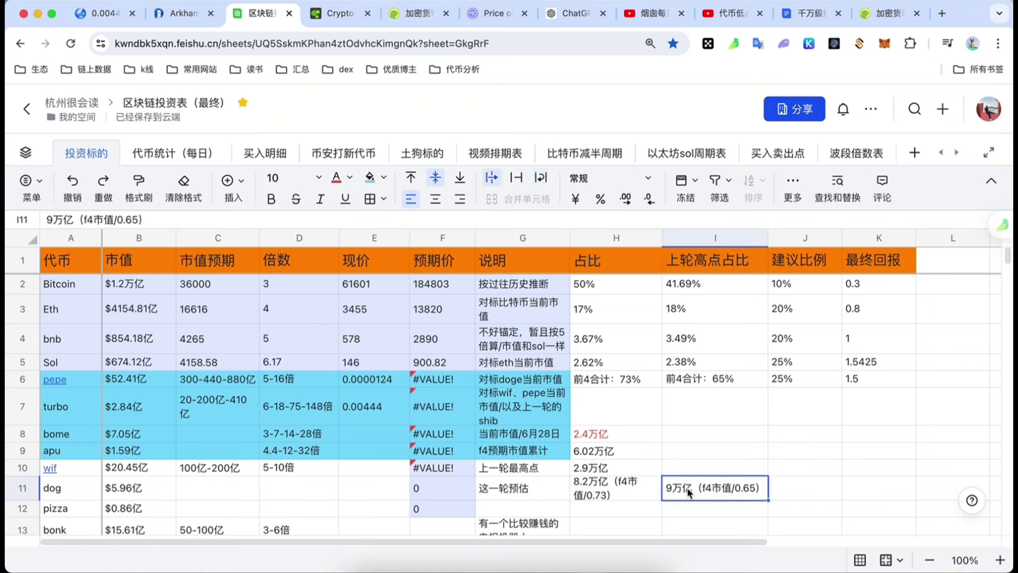
click(645, 492)
click(682, 491)
click(659, 493)
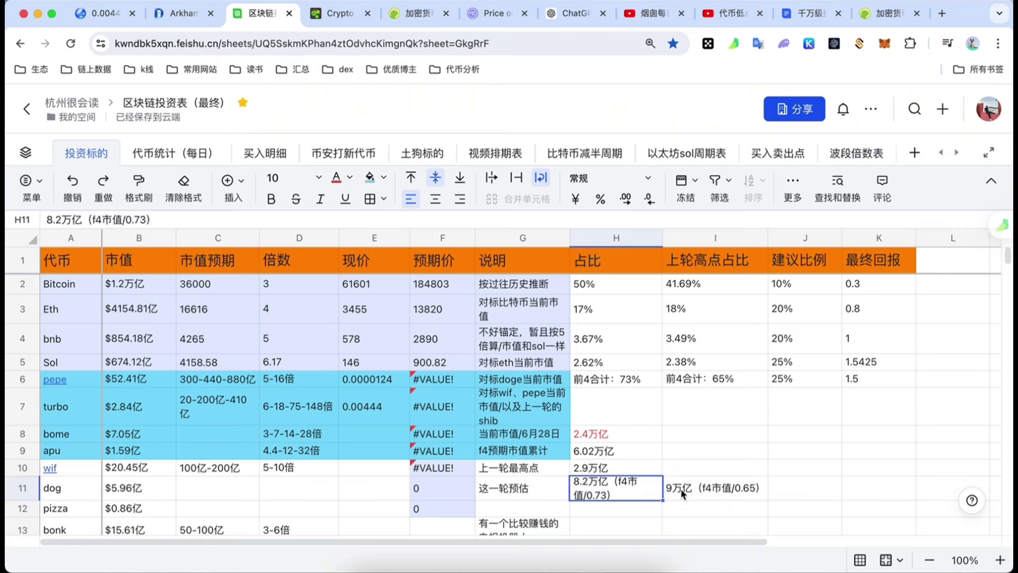
click(666, 494)
click(653, 492)
scroll(656, 477, down, 1)
scroll(632, 469, down, 1)
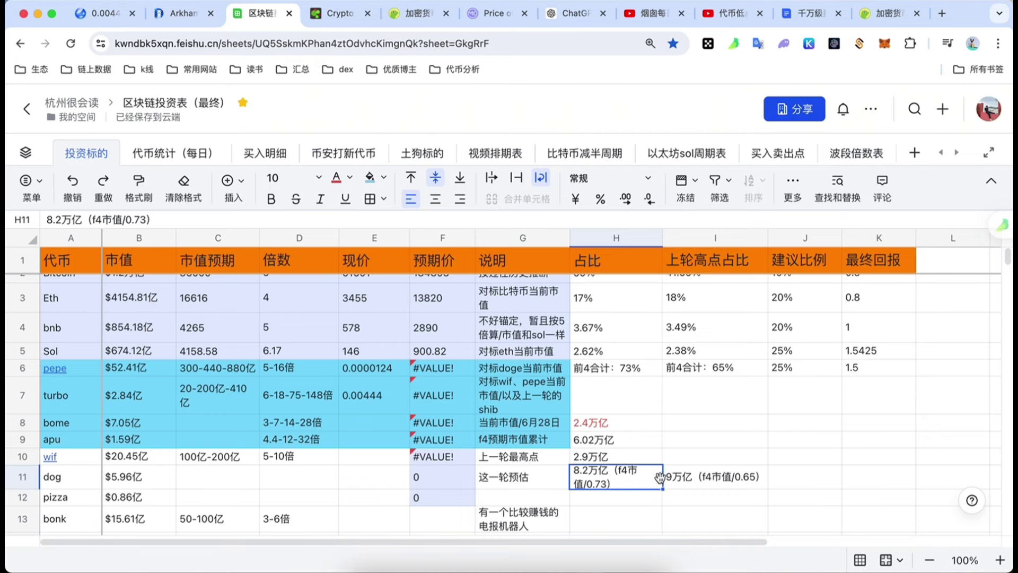
scroll(685, 487, down, 3)
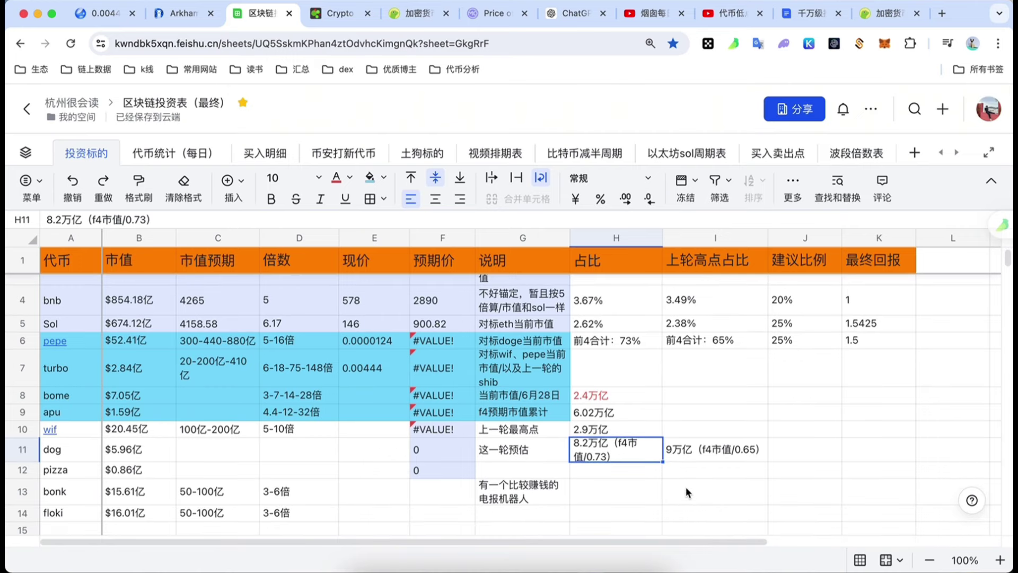
click(609, 454)
click(670, 471)
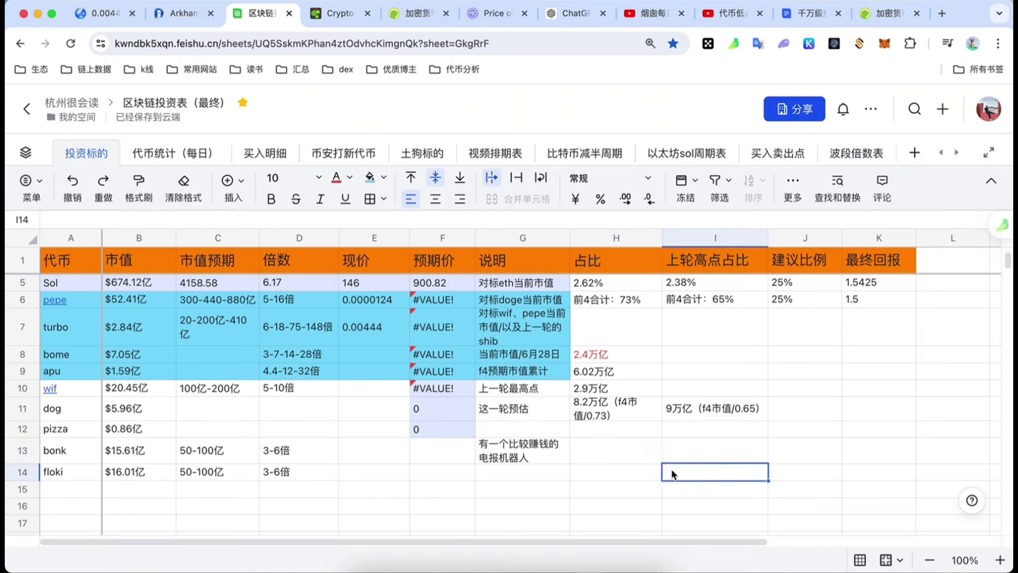
scroll(660, 470, up, 2)
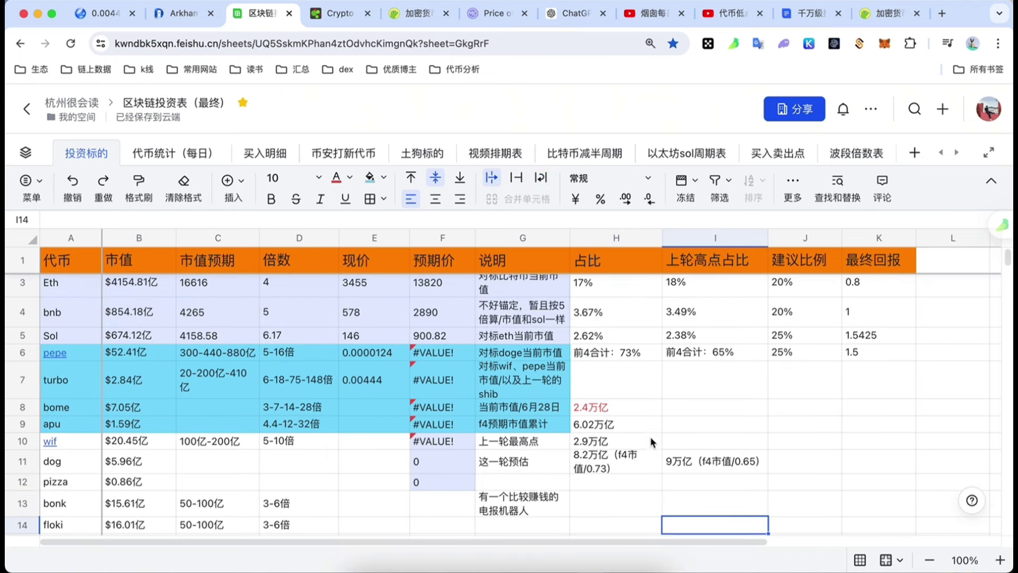
Enter the note 这轮加密货币总市值6-10万亿之间 in the empty cell H13
scroll(653, 461, down, 2)
click(615, 453)
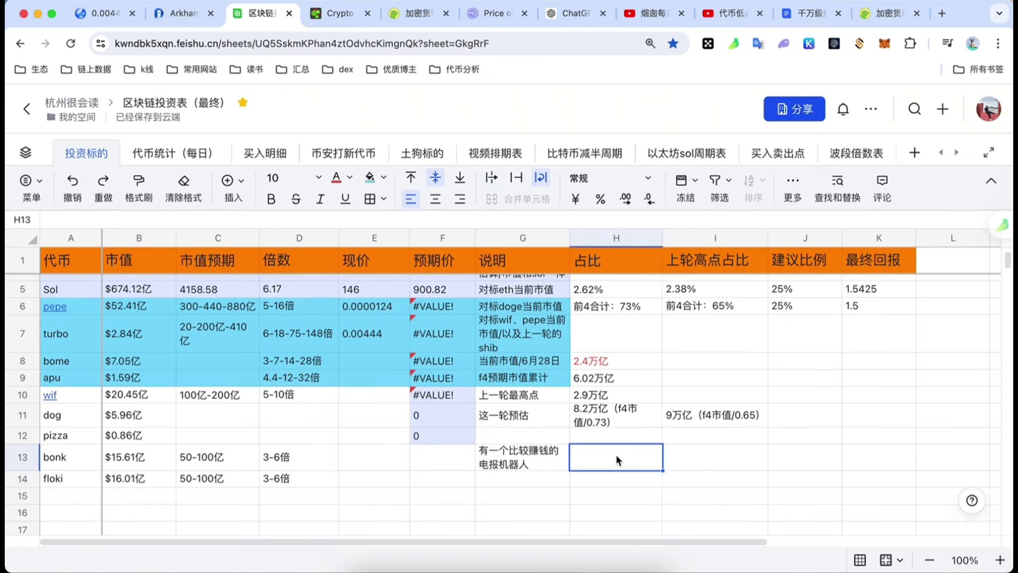
text(6-10)
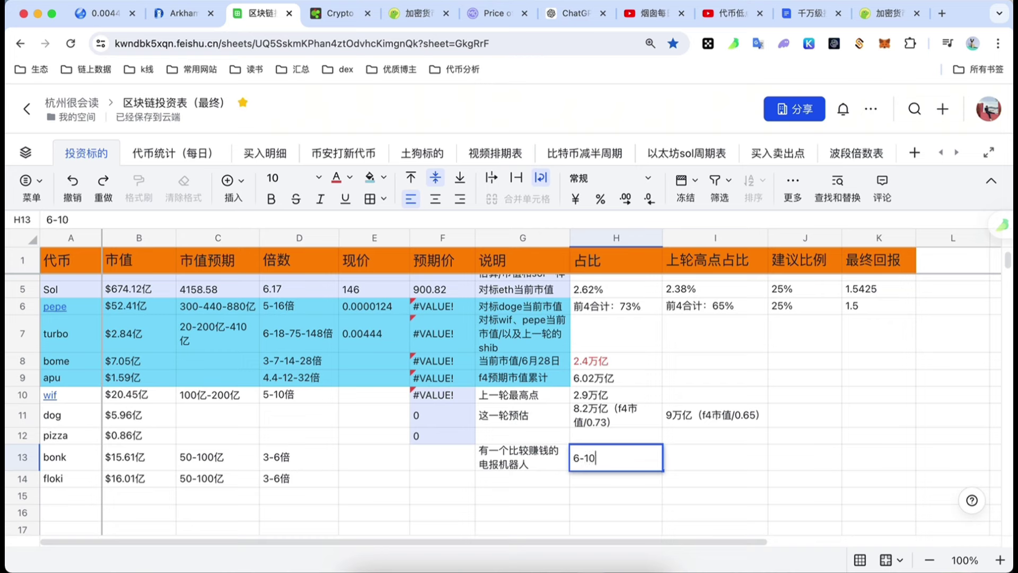
text(万亿之间)
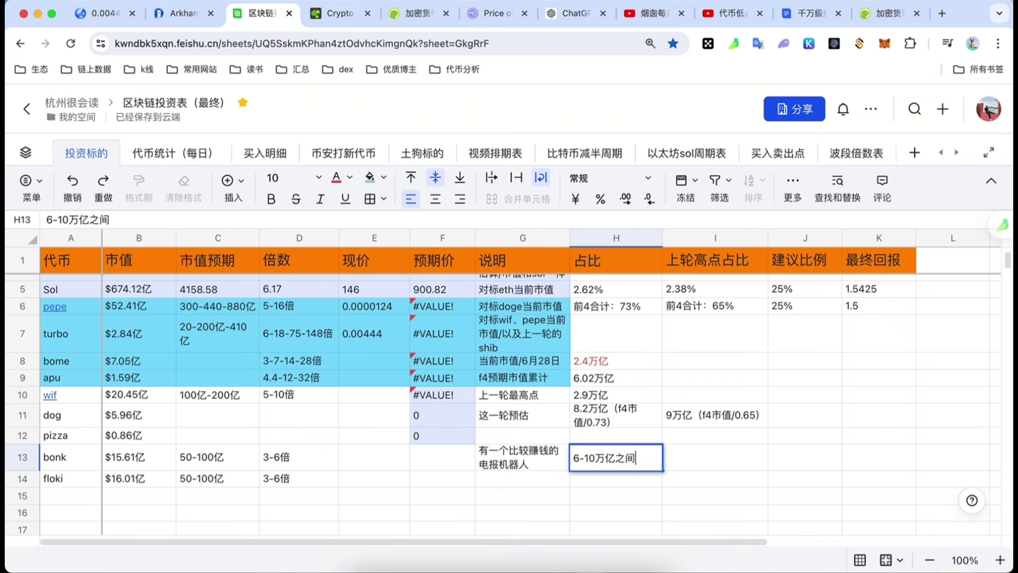
text(这轮)
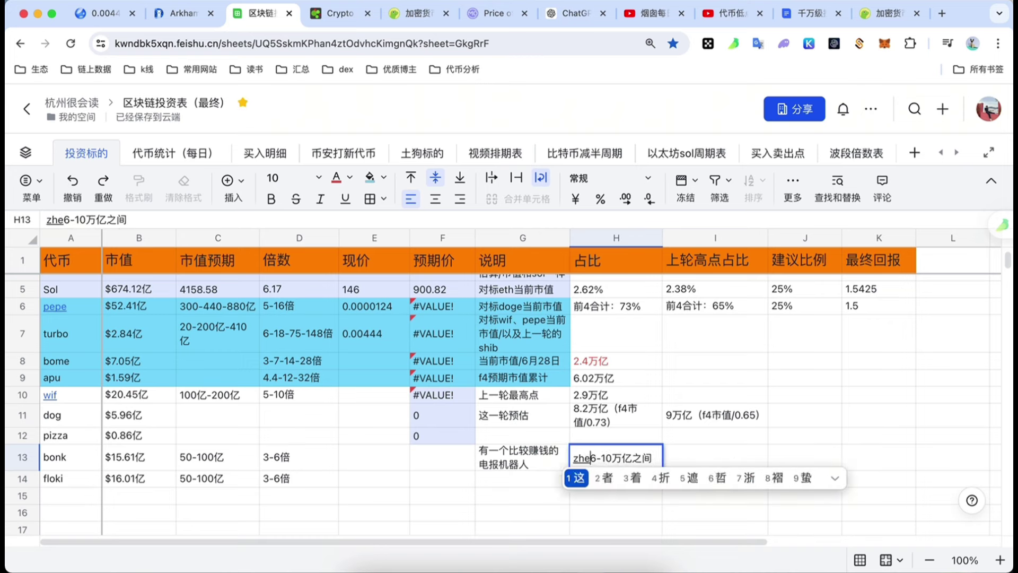
text(加密货币zon)
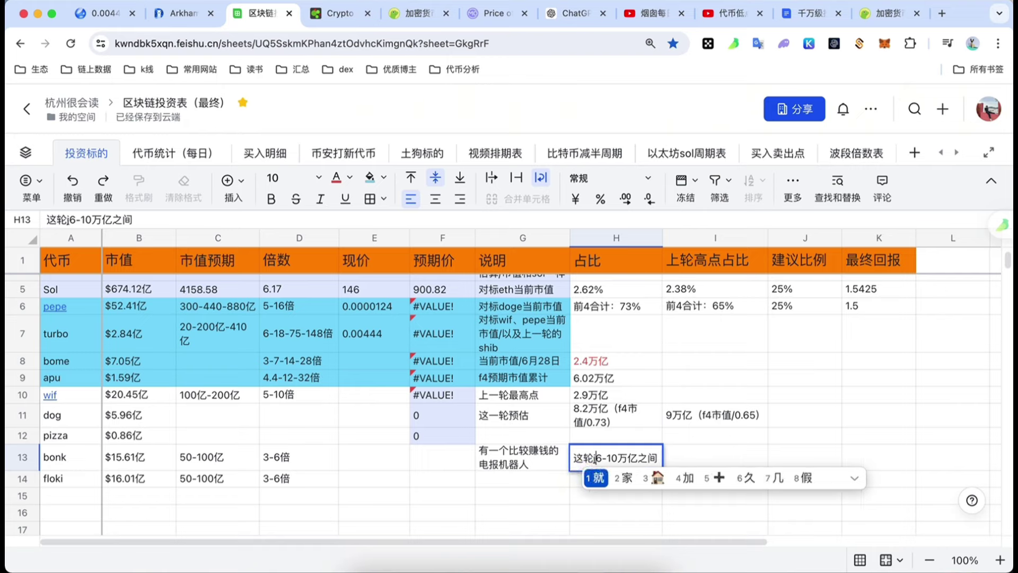
text(总市值)
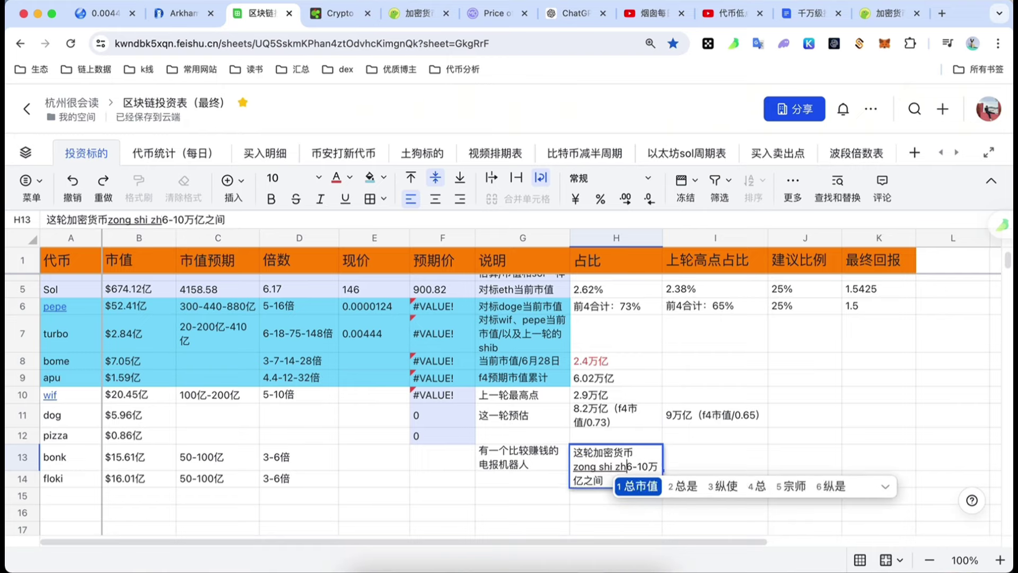
click(627, 508)
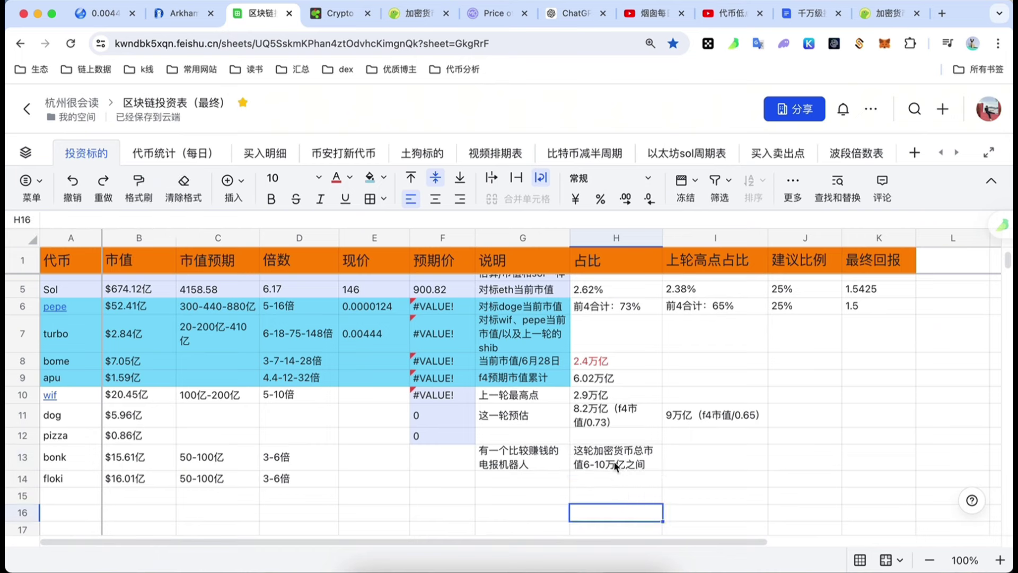
Move the total market cap note from H13 to G14 and make row 14 taller to fit it
click(616, 466)
key(ctrl+x)
click(533, 477)
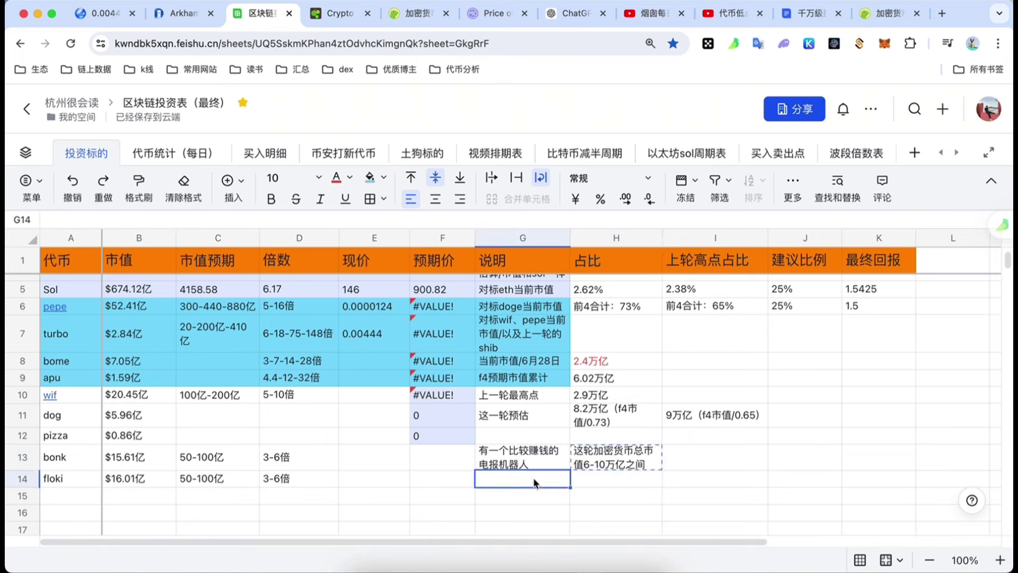
key(ctrl+v)
click(615, 485)
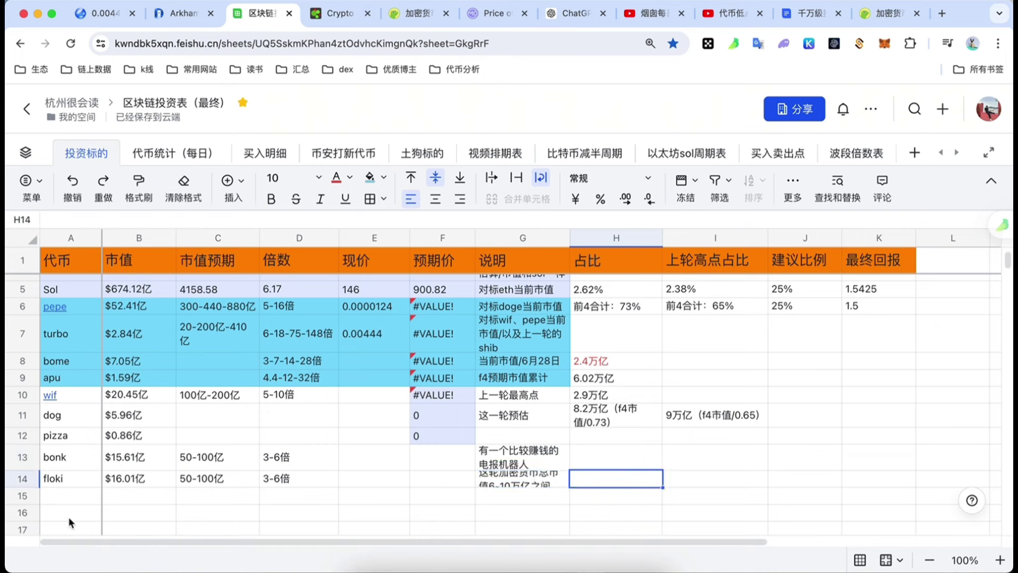
drag(33, 488, 32, 497)
Cut the total market cap note's text out of G14 and paste it into J11
click(500, 481)
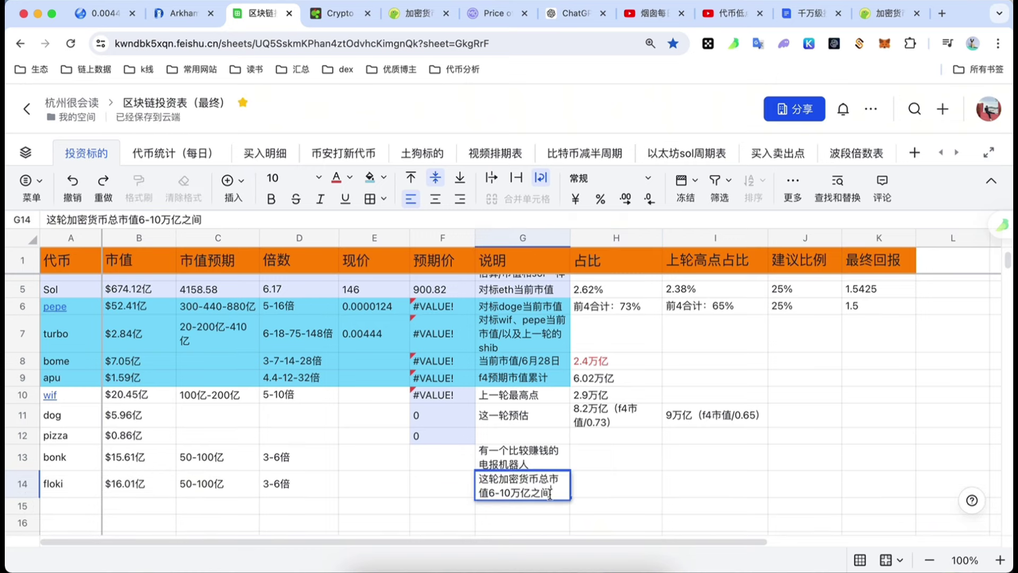
drag(553, 492, 480, 473)
key(ctrl+x)
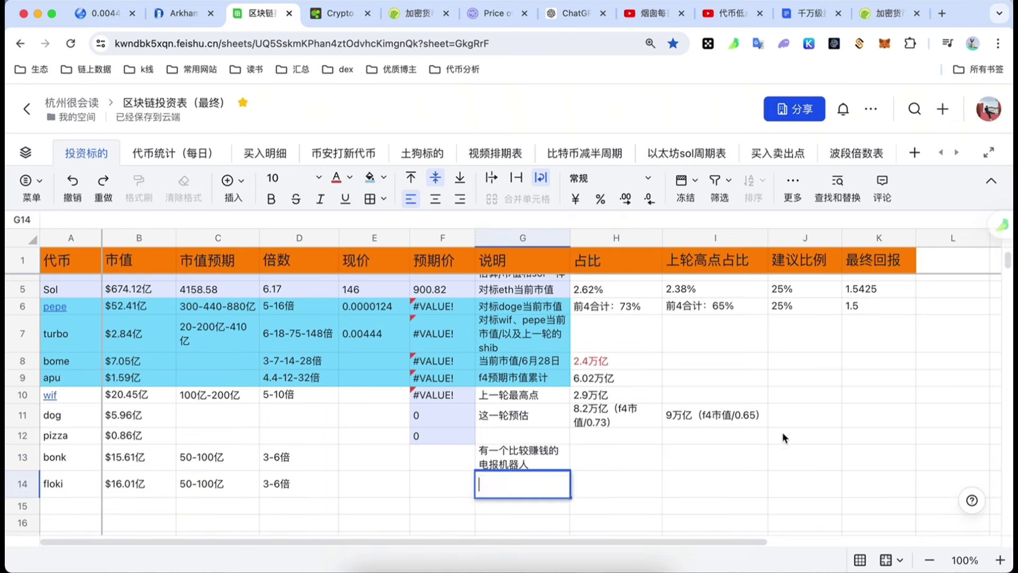
click(785, 418)
double_click(784, 418)
key(ctrl+v)
click(825, 477)
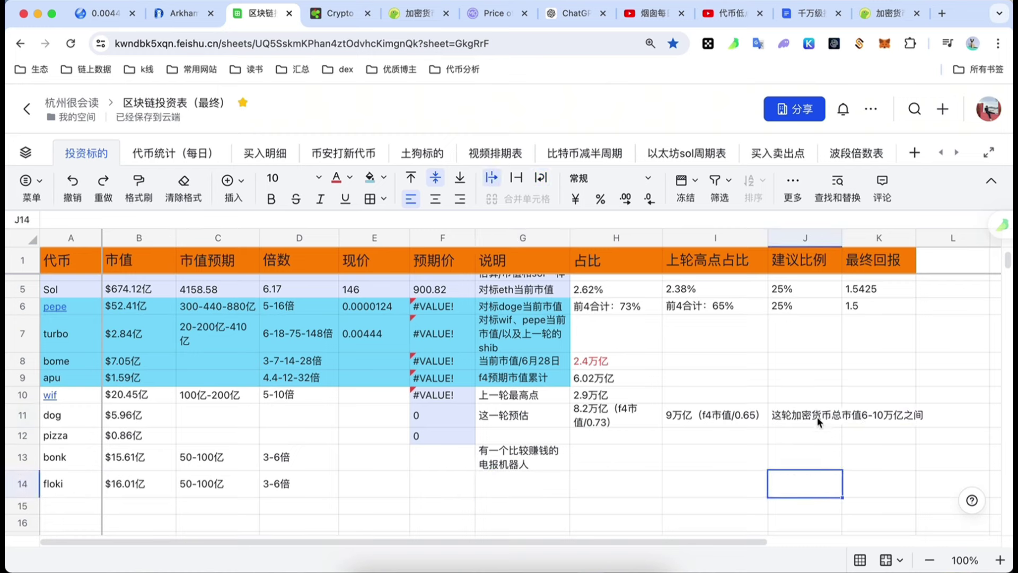
Wrap the text of the note in J11 and widen column J slightly
click(806, 416)
click(536, 180)
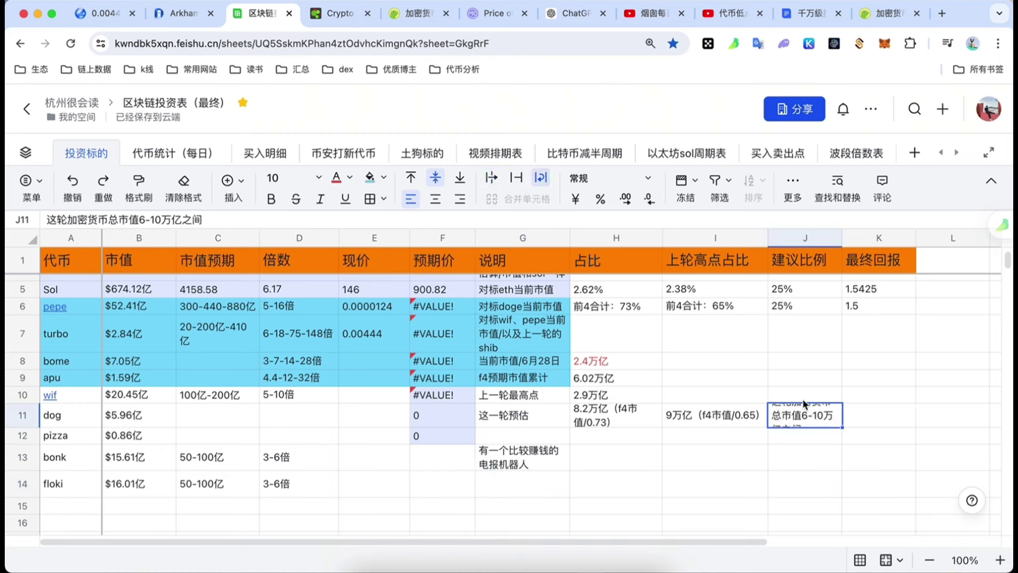
click(811, 457)
drag(842, 237, 862, 244)
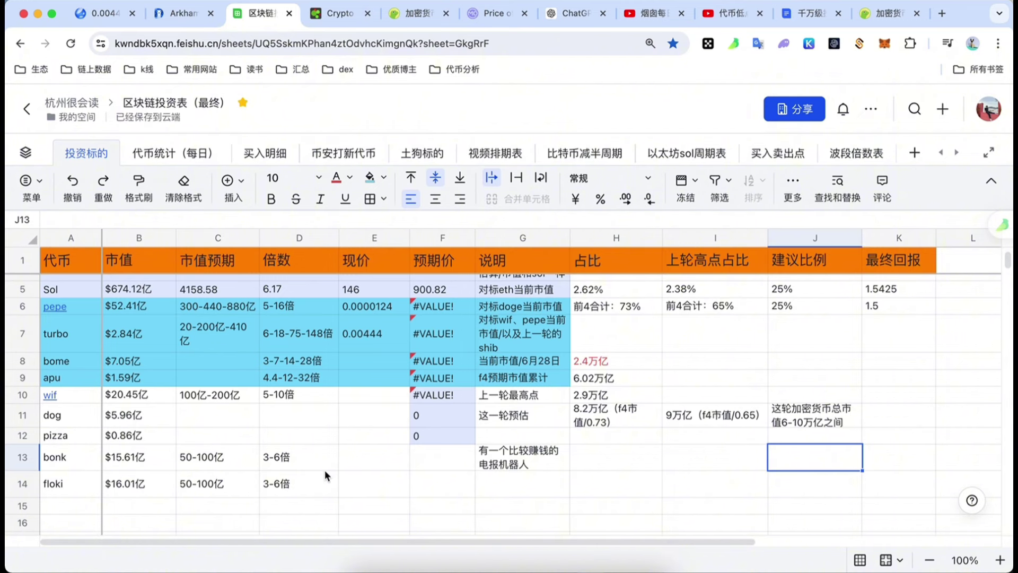
Append （大盘数据，大盘思维） to the end of the total market cap note in J11
scroll(325, 470, up, 3)
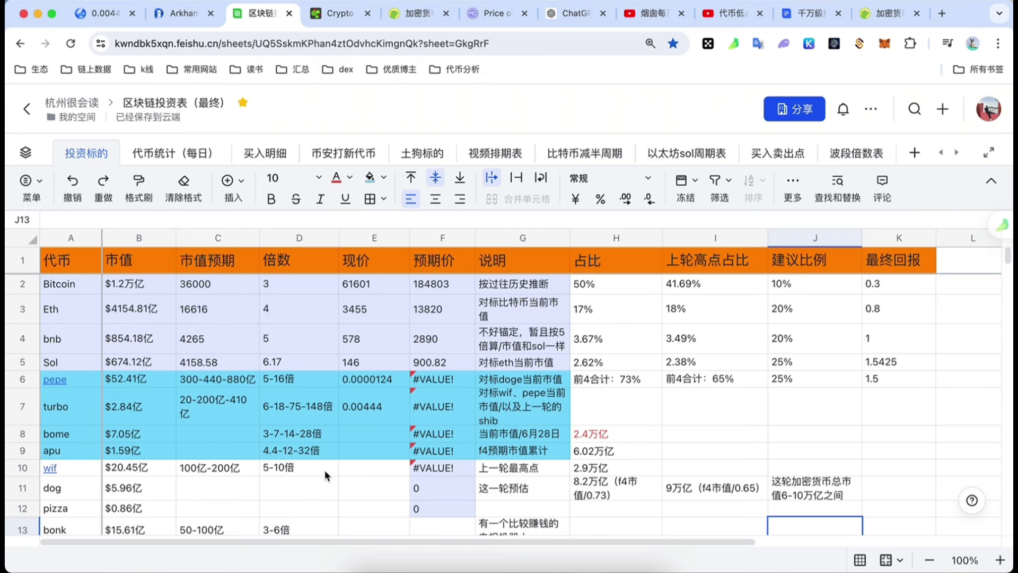
click(816, 488)
scroll(818, 482, down, 1)
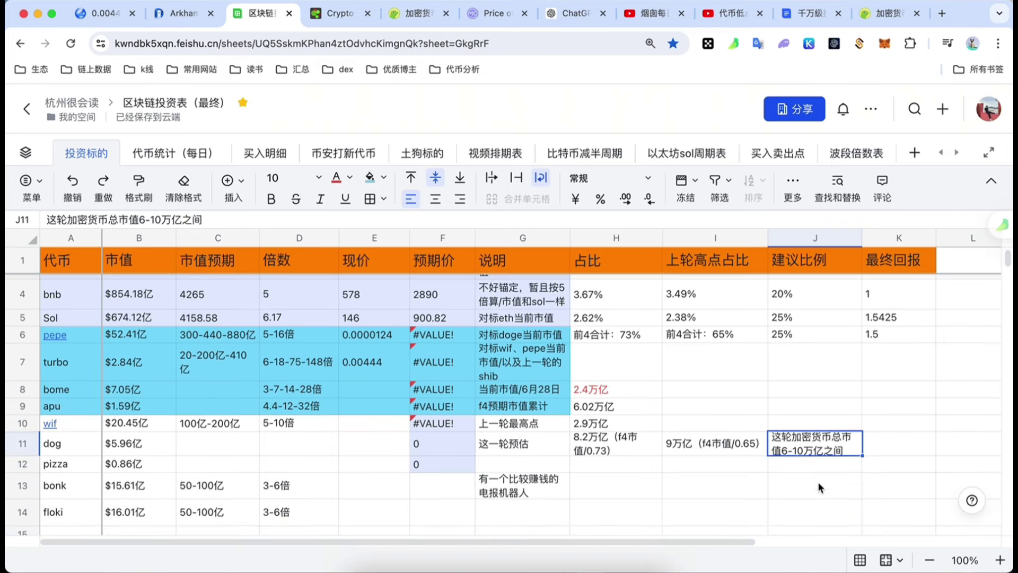
double_click(854, 450)
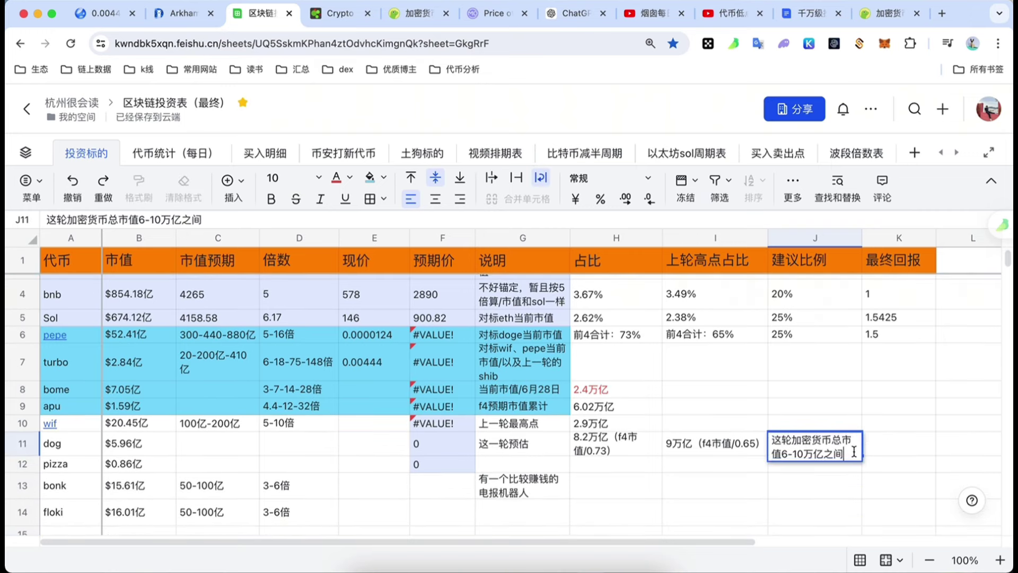
text(（）大盘数据)
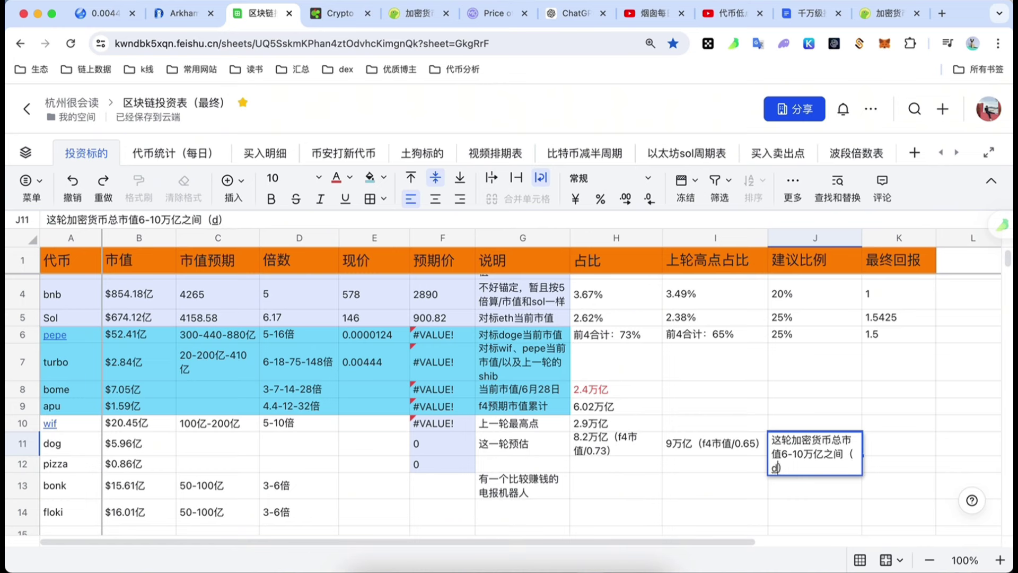
text(，大盘si)
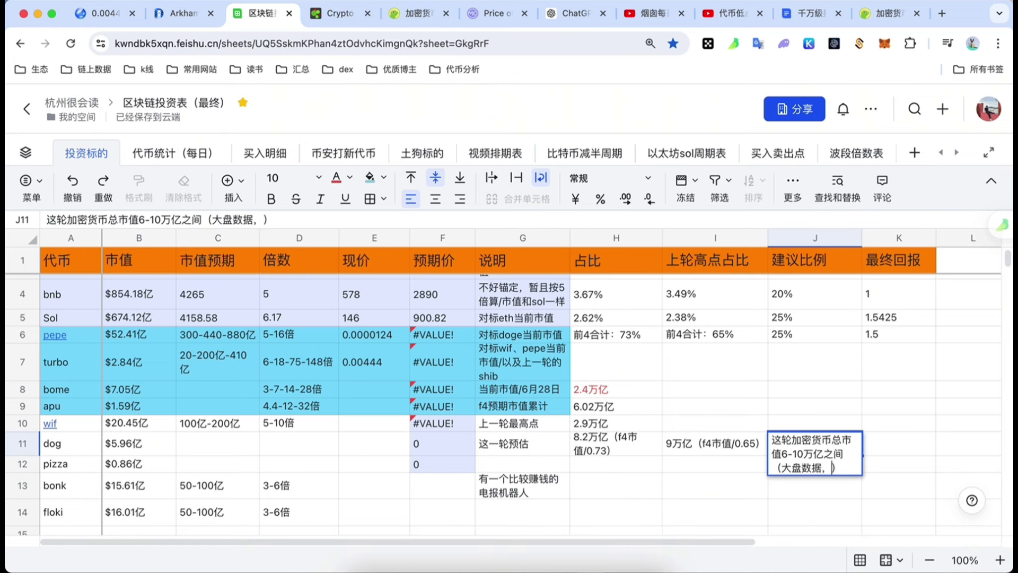
text(思维)
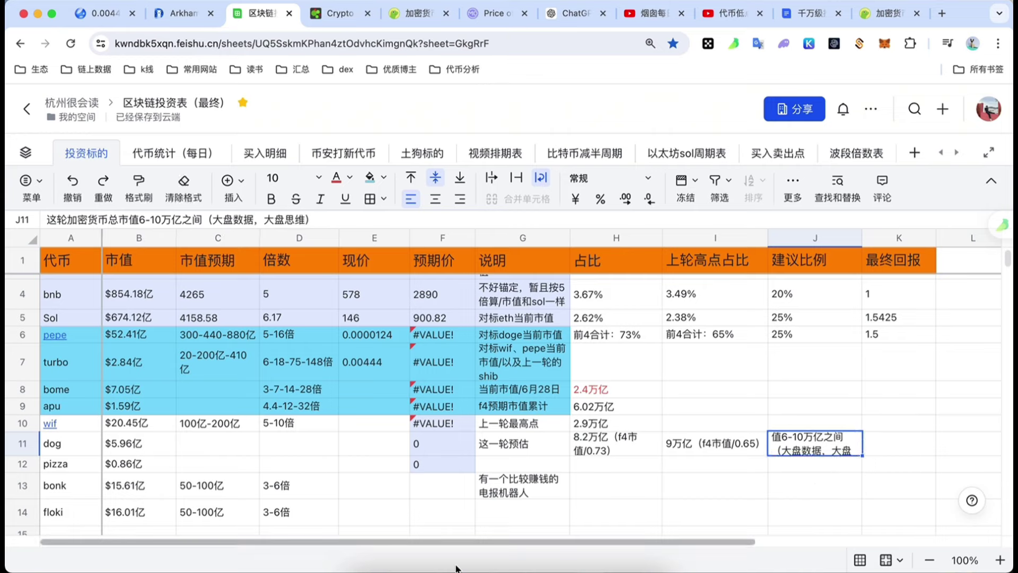
Increase the height of row 11 slightly
drag(37, 456, 37, 463)
click(613, 474)
scroll(412, 474, up, 2)
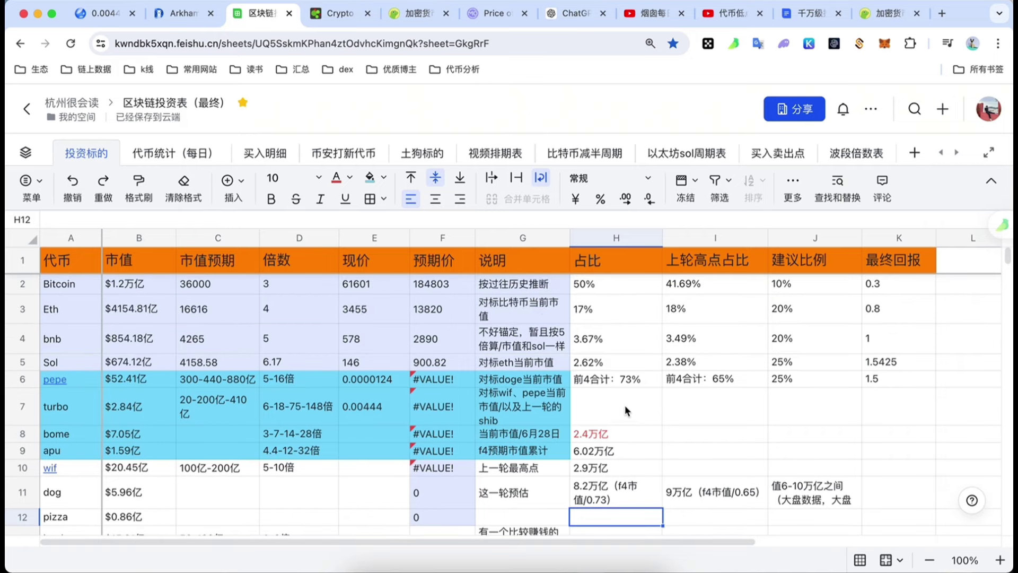
click(682, 445)
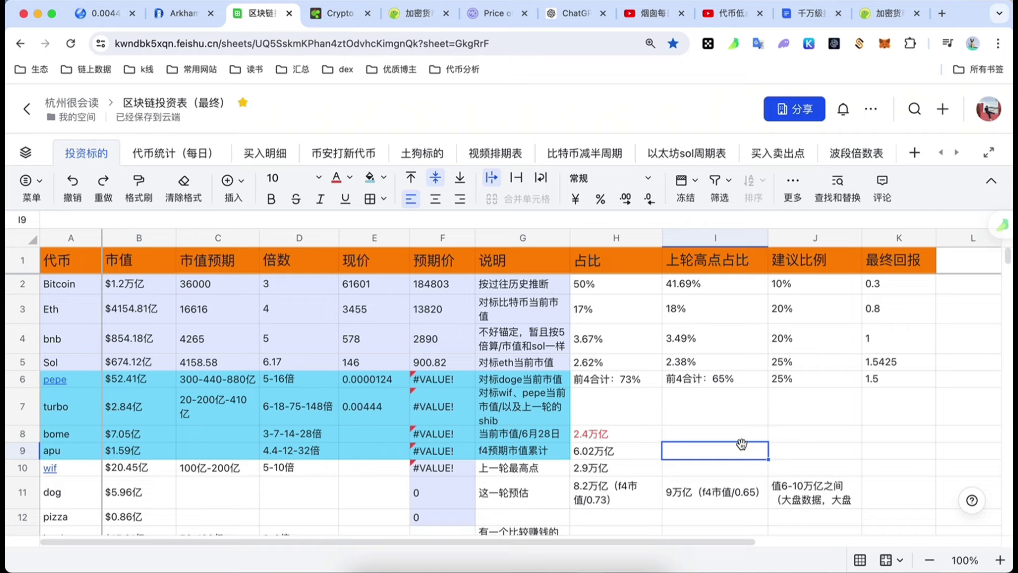
Open the 语雀 note extension and write the heading 第一个常识： in a new note
click(733, 44)
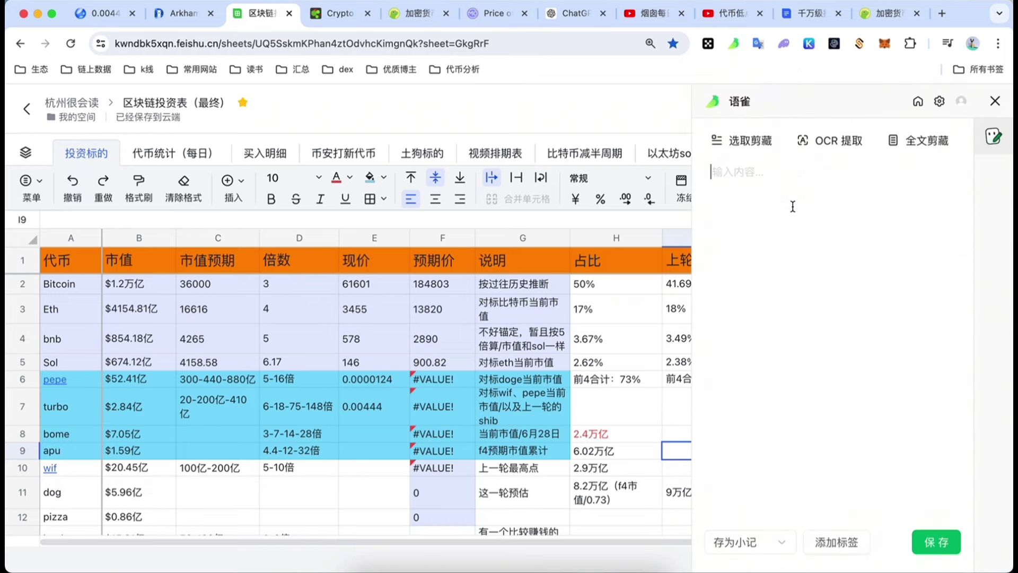
click(791, 207)
text(diyige)
key(space)
text(changshi)
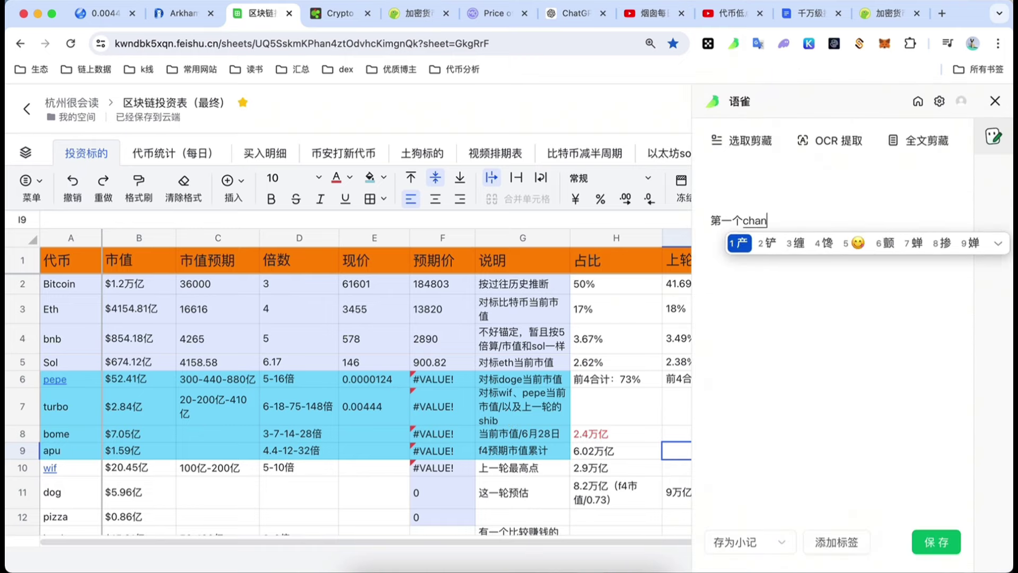
key(space)
text(：)
key(Return)
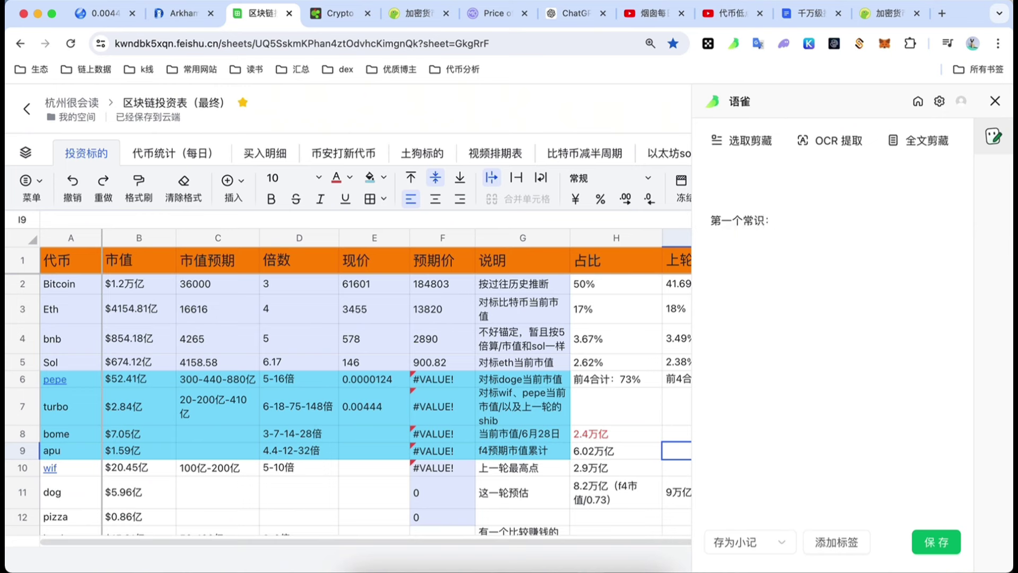
Add the line 比特币的倍数增长，就是不如eth below the note's heading
text(bitebi)
key(space)
text(d)
key(space)
text(b)
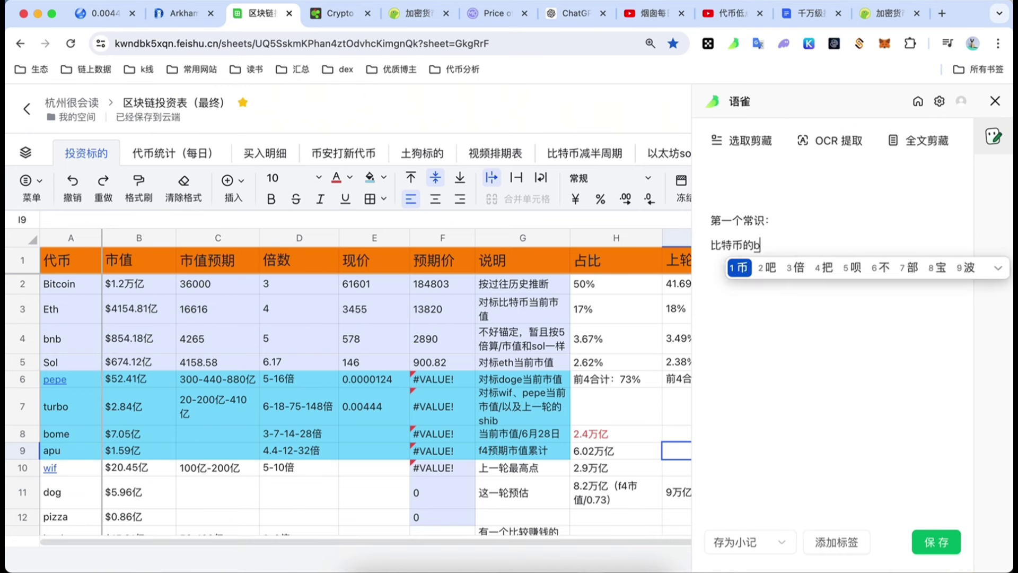
text(eishu)
key(space)
text(zengz)
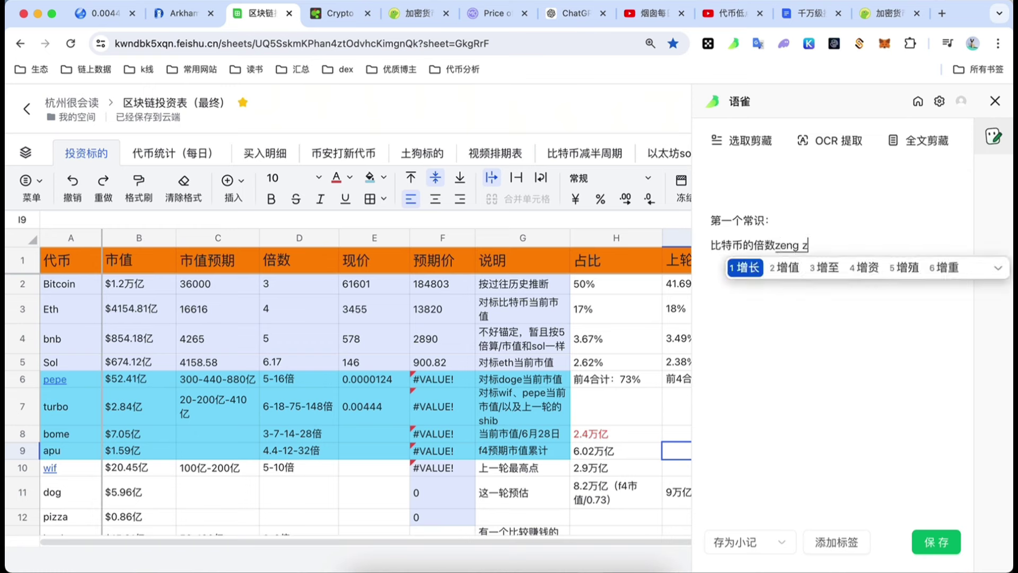
key(space)
text(，jiushi)
key(space)
text(buru)
key(space)
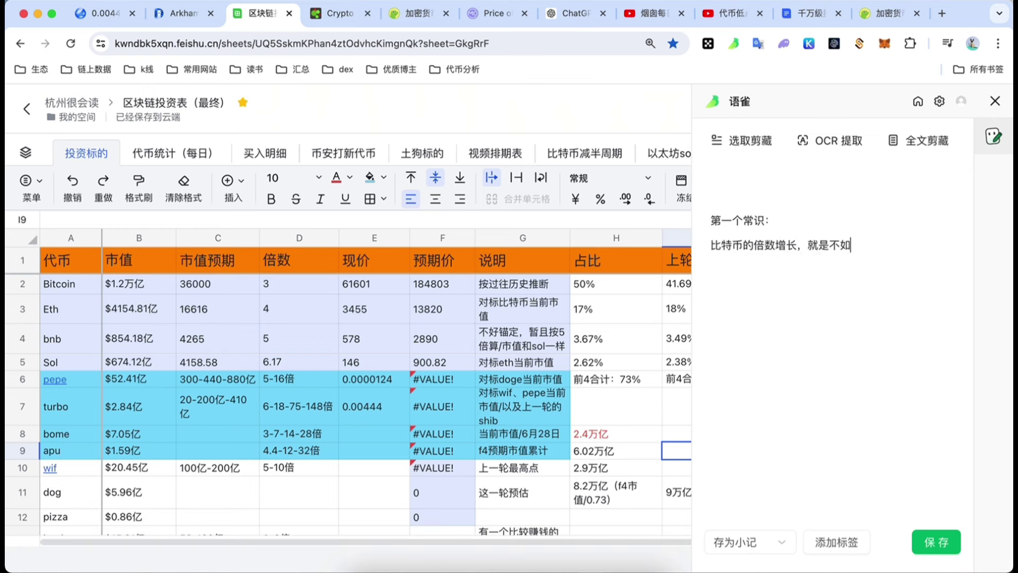
text(eth)
key(Return)
key(Return)
Add a second statement to the note reading eth的倍数增长，就是不如bnb
text(eth)
key(space)
key(BackSpace)
key(BackSpace)
key(BackSpace)
text(e)
key(Return)
text(debeishu zengz)
key(space)
text(,)
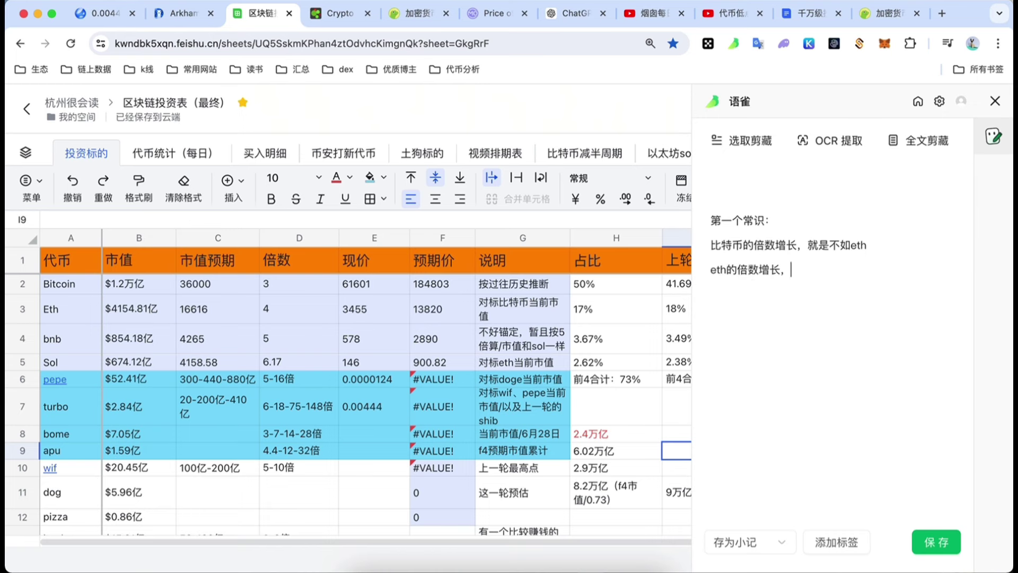
text(jiushi)
key(space)
text(buru)
key(space)
text(bnb)
key(Return)
key(Return)
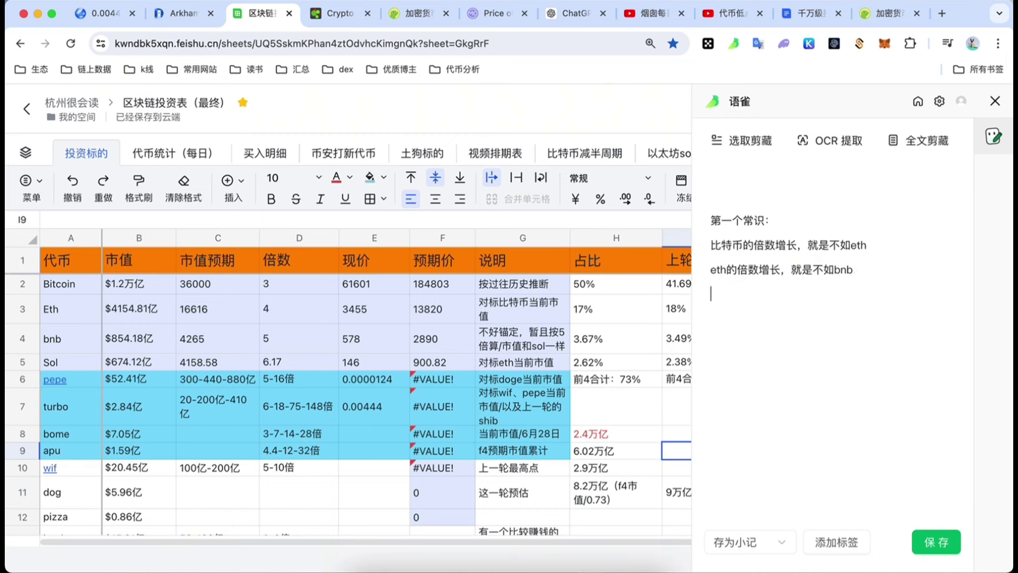
Add a third statement to the note reading bnb的倍数增长，就是不如sol
text(bnb)
key(Return)
text(de)
key(space)
text(beishu)
key(space)
text(zengzhang)
key(space)
text(,jiushi)
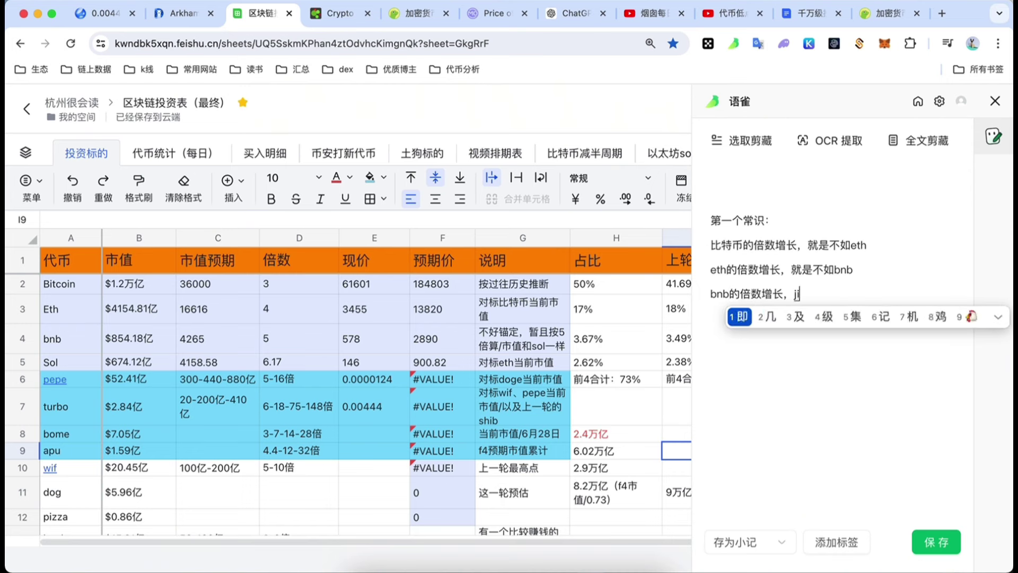
key(space)
text(buru)
key(space)
text(sol)
key(Return)
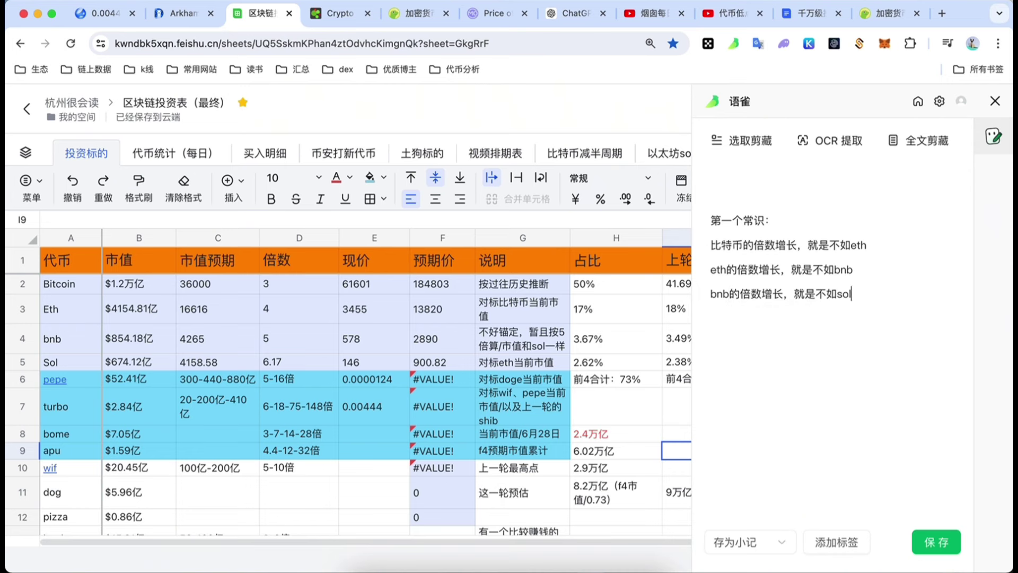
key(Return)
Add the final statement sol的倍数增长，就是不如pepe and close the 语雀 note
text(sol)
key(Return)
text(debeizhu)
key(space)
text(zeng)
key(BackSpace)
key(BackSpace)
key(BackSpace)
key(BackSpace)
key(BackSpace)
key(BackSpace)
text(beishu)
key(space)
text(zengzhang)
key(space)
text(,jiushi)
key(space)
text(buru)
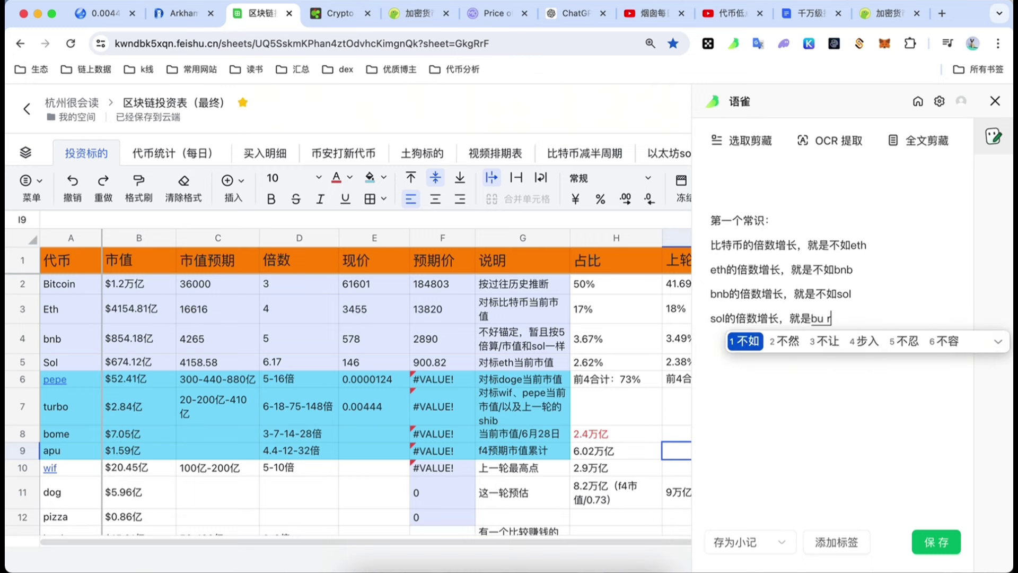
key(space)
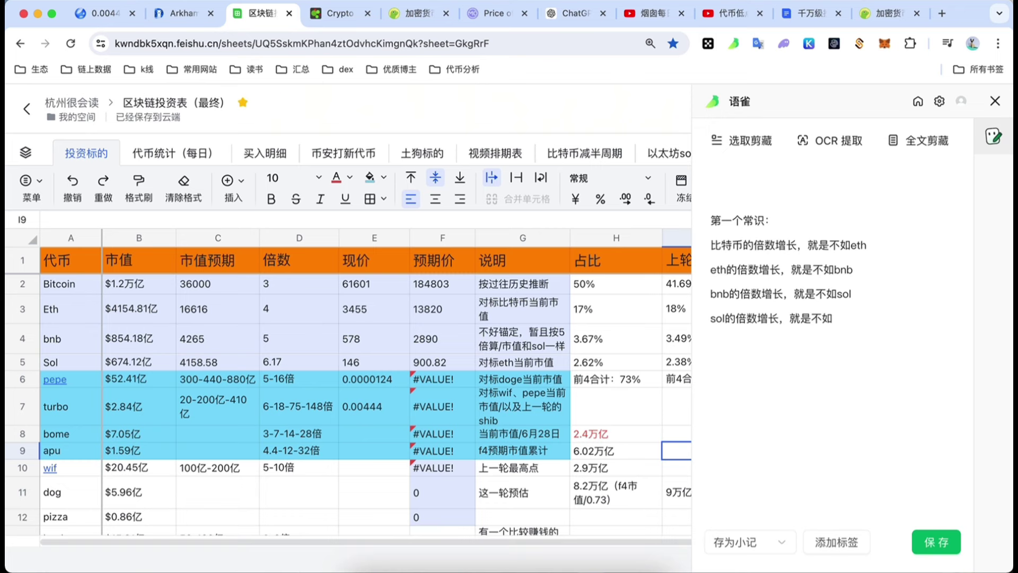
text(pepe)
key(Return)
click(994, 101)
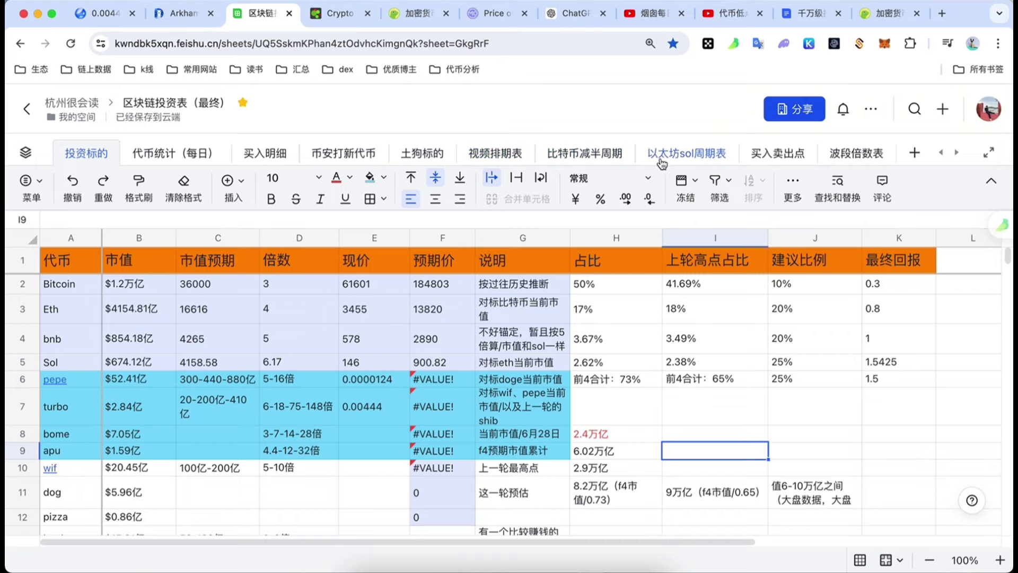
Examine the second halving's 减半/牛顶涨幅 formula and its halving and bull-top prices in the 比特币减半周期 sheet
click(586, 159)
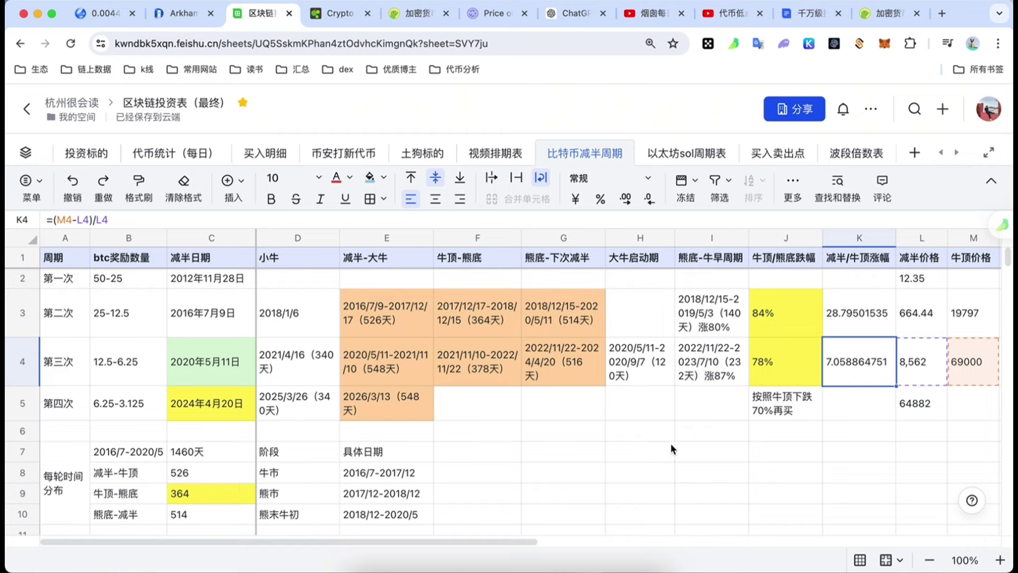
scroll(666, 413, right, 5)
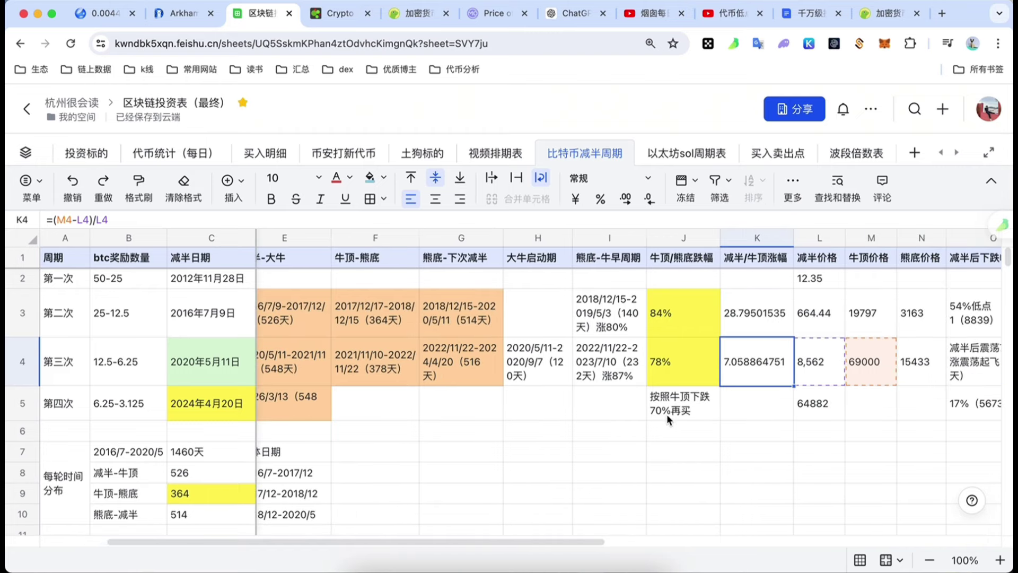
click(641, 316)
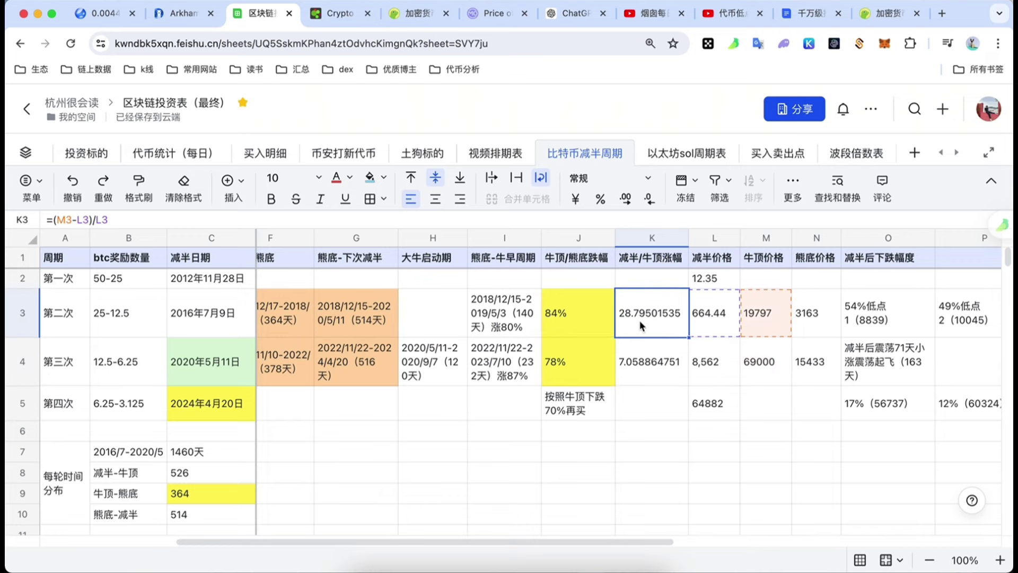
double_click(641, 318)
key(Return)
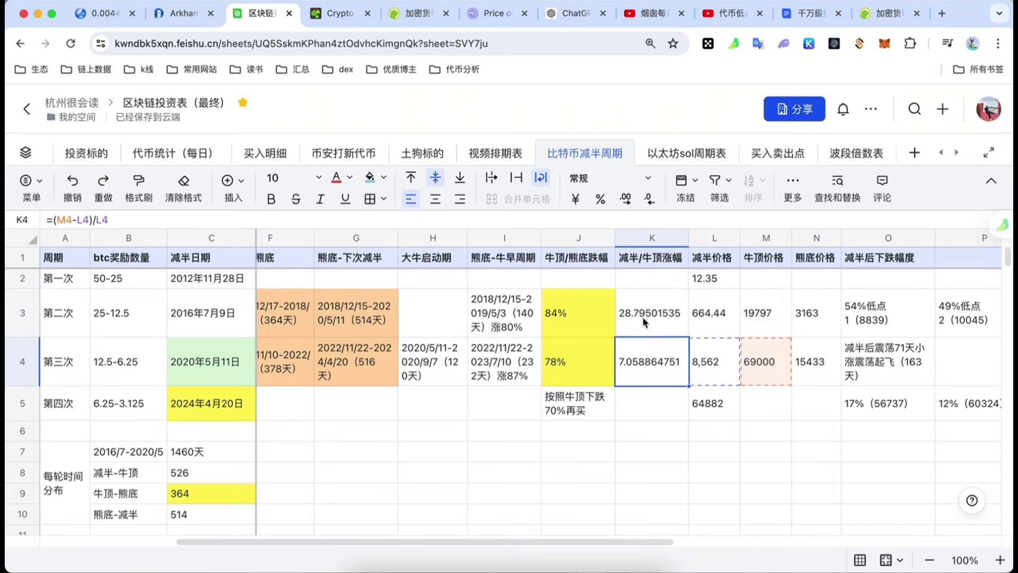
key(Up)
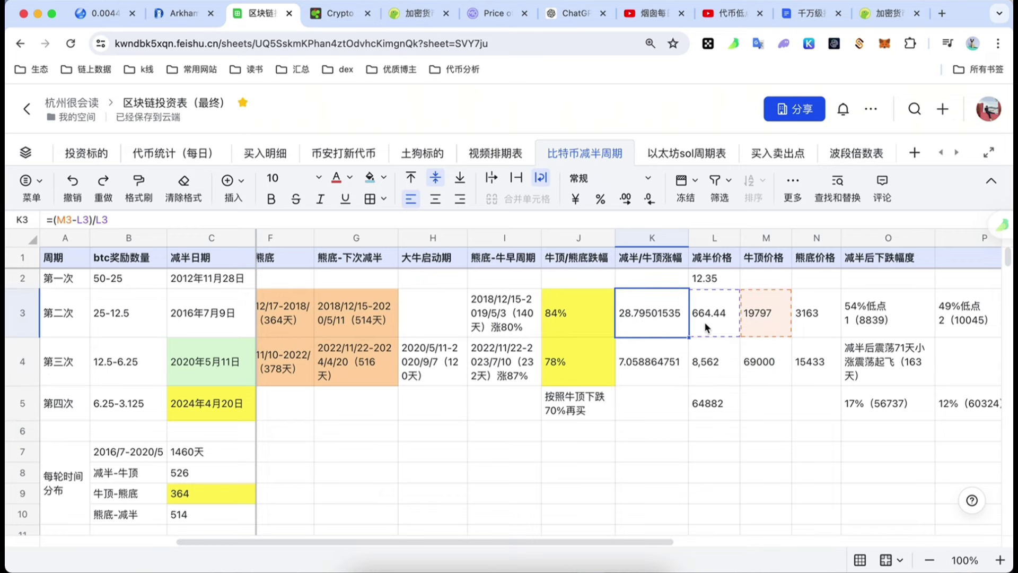
key(Right)
click(666, 325)
click(713, 316)
click(759, 313)
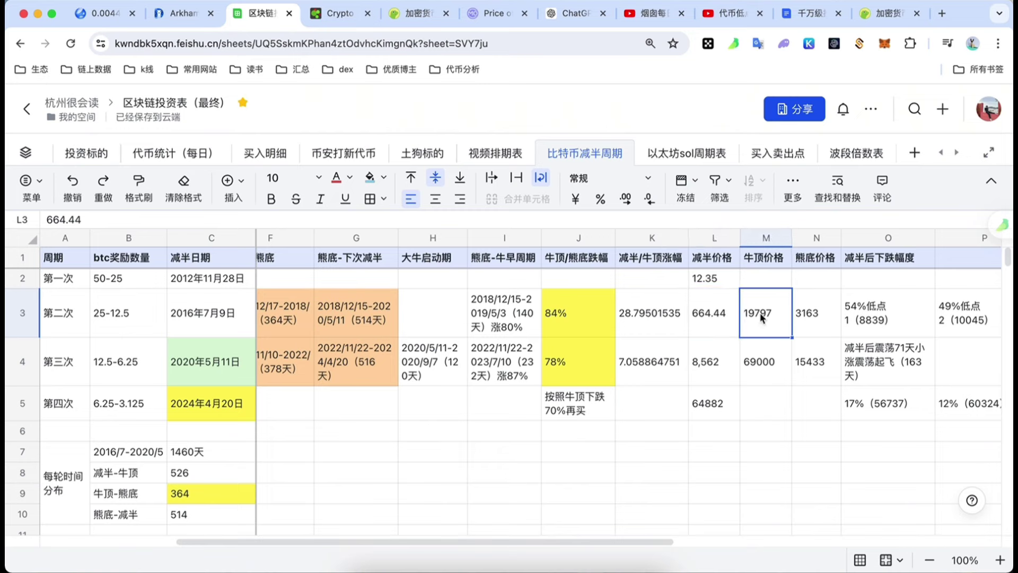
click(662, 323)
click(719, 318)
Check the third halving's 减半/牛顶涨幅 multiple against its bull-top price
click(671, 357)
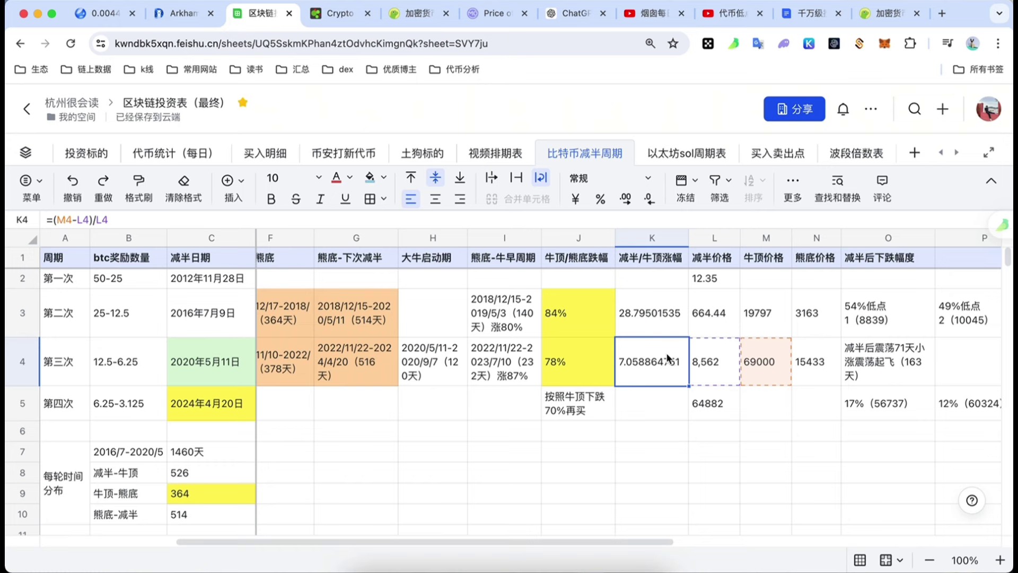
click(750, 371)
click(650, 369)
Examine the notes on last round's Ethereum and Bitcoin gains in the 以太坊sol周期表 sheet
click(687, 153)
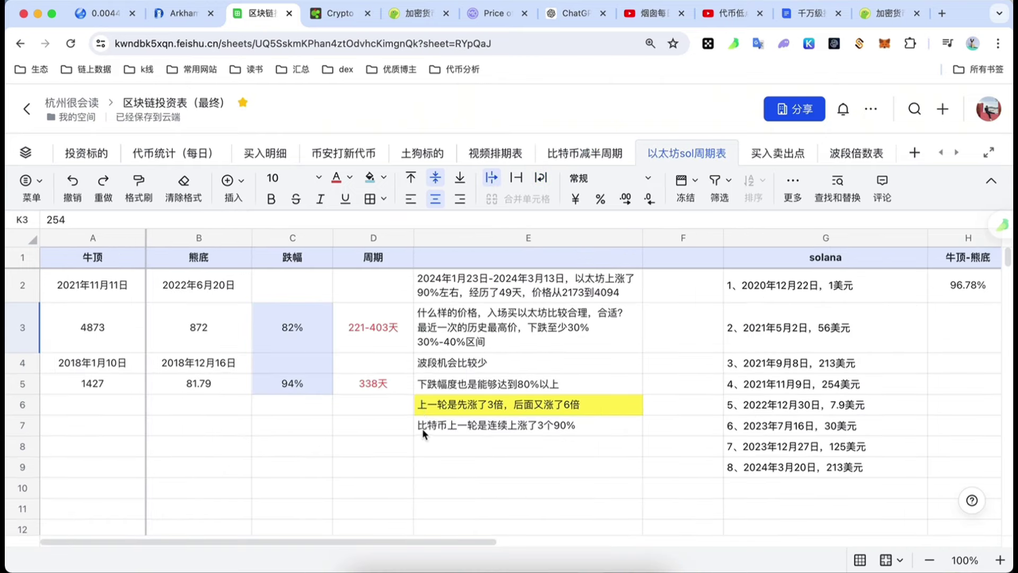
click(371, 334)
click(367, 420)
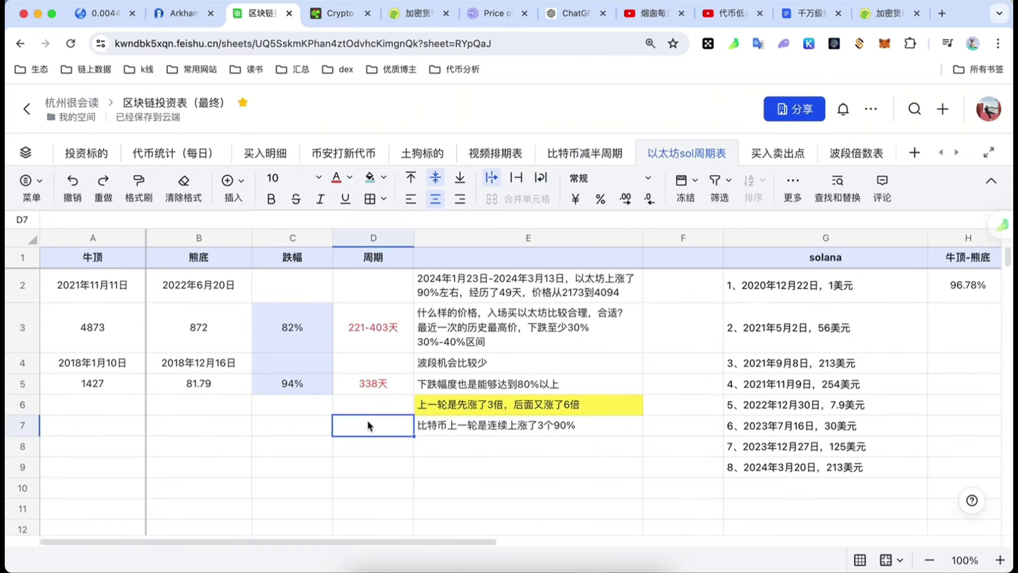
click(452, 410)
double_click(504, 406)
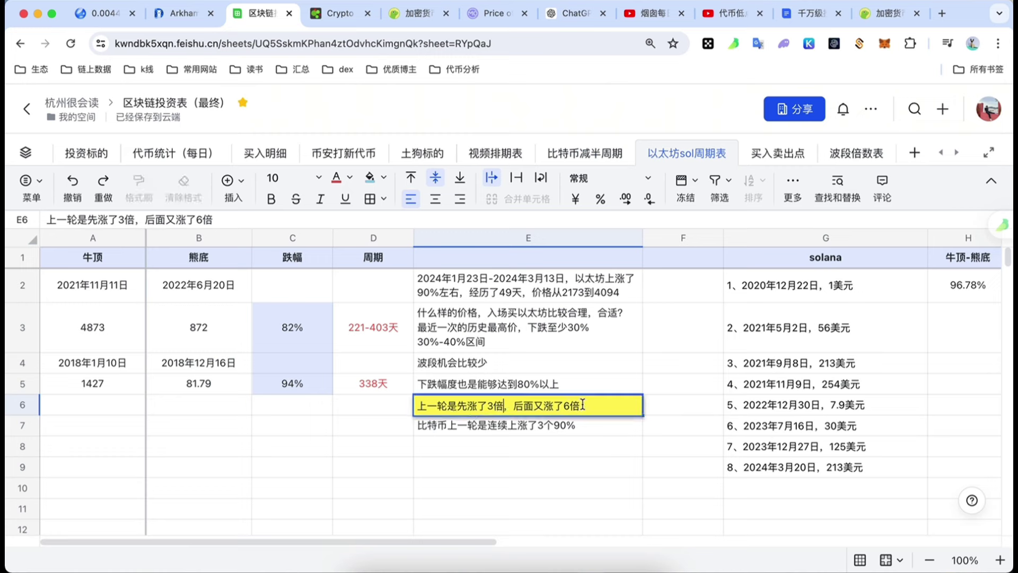
click(529, 464)
click(533, 408)
click(529, 464)
click(536, 411)
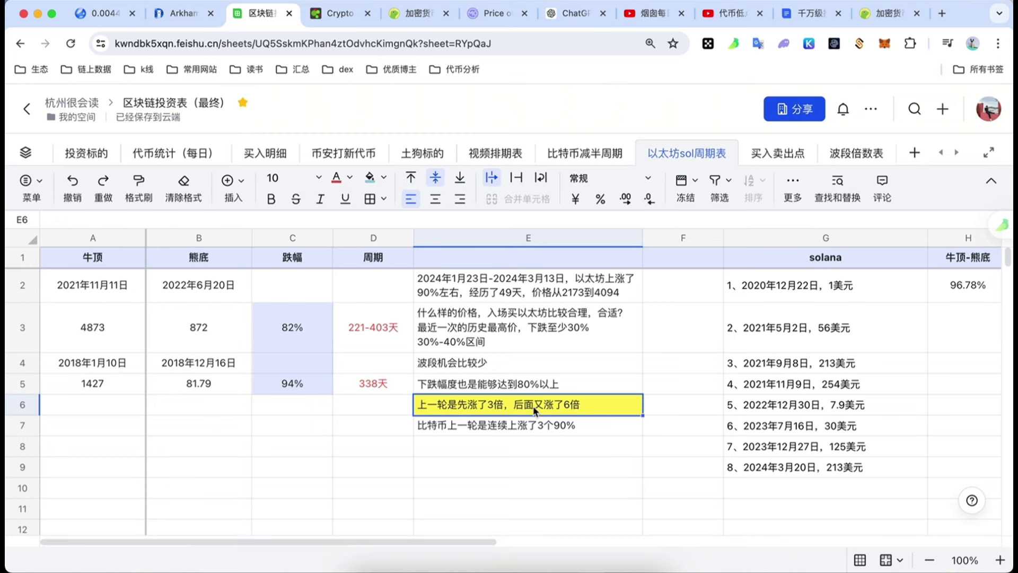
click(524, 448)
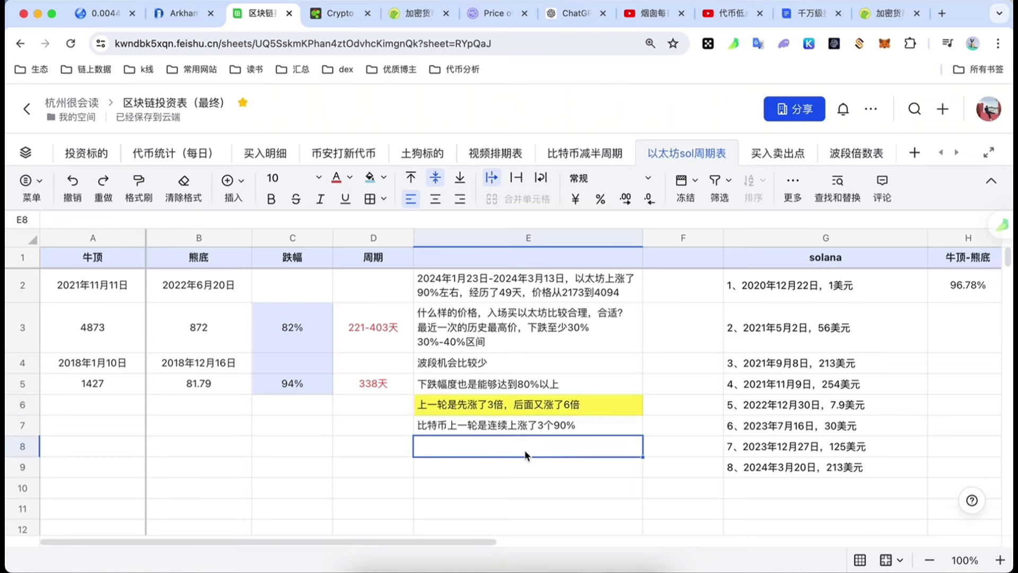
click(477, 433)
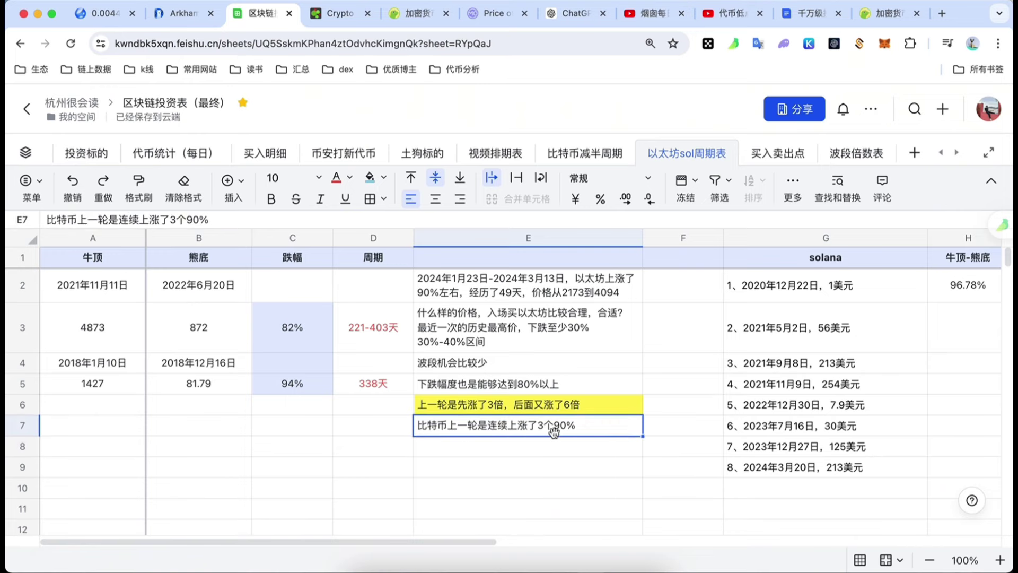
click(416, 474)
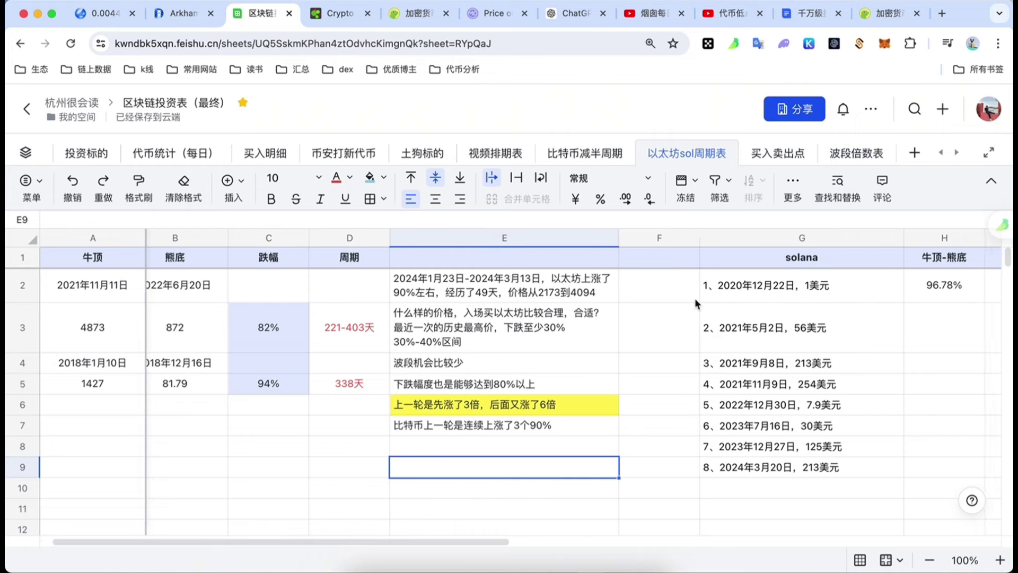
Examine Solana's 熊底-牛顶, 第二波 and 整体 growth multiples in the 以太坊sol周期表 sheet
scroll(636, 318, right, 3)
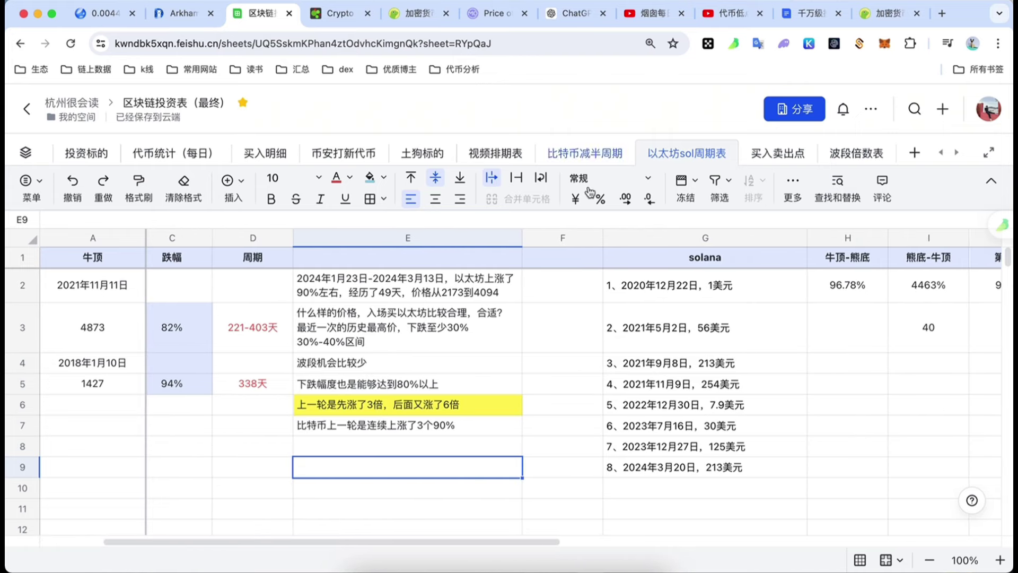
scroll(676, 402, right, 3)
scroll(663, 387, right, 3)
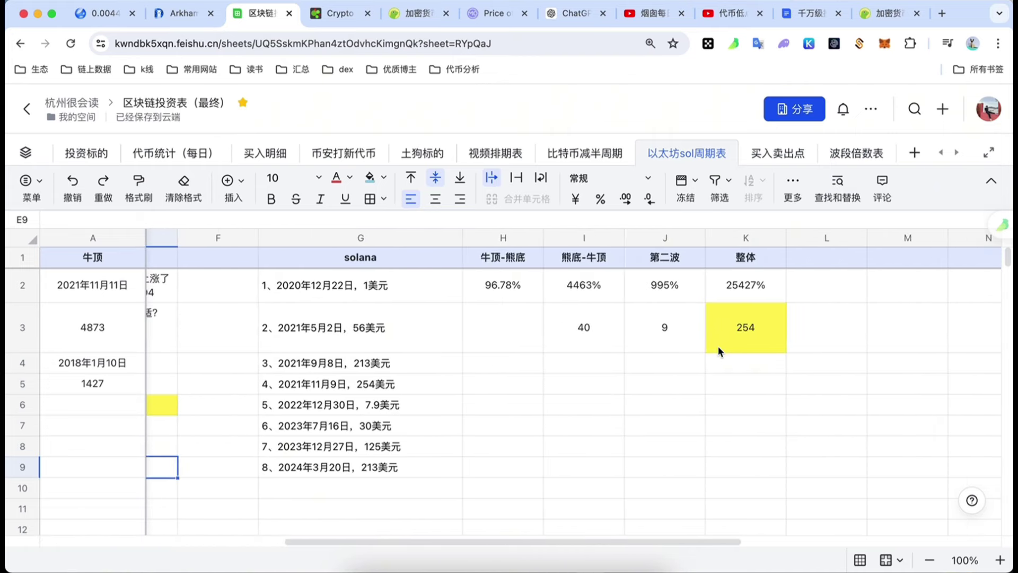
click(725, 337)
click(724, 403)
click(742, 334)
click(737, 424)
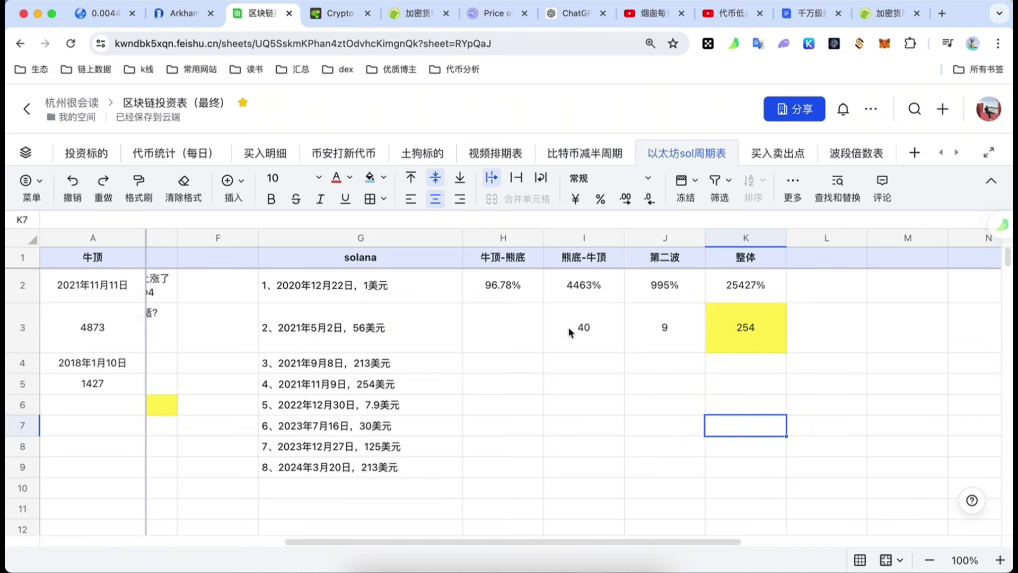
click(587, 331)
click(653, 322)
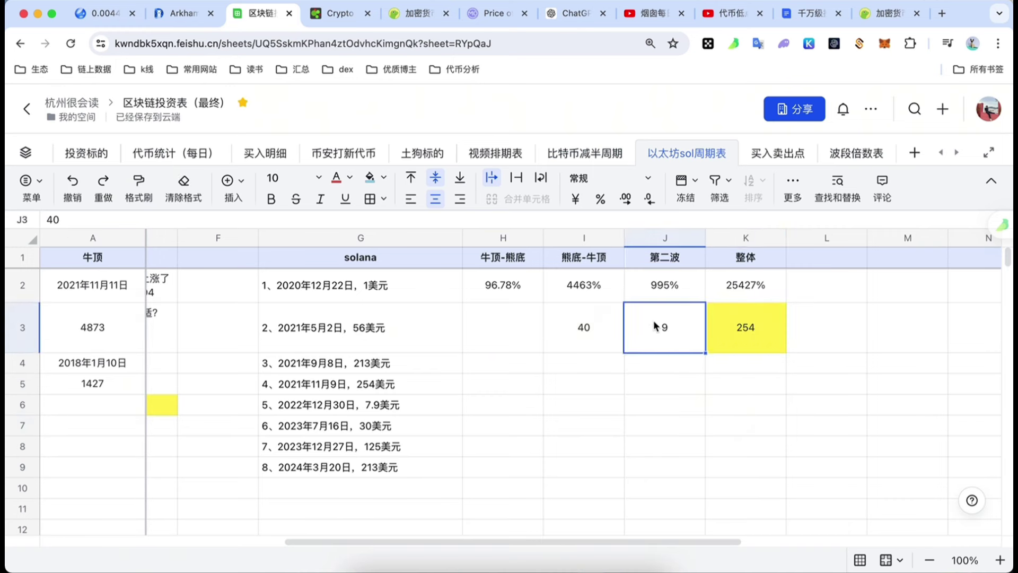
click(581, 331)
click(639, 340)
click(580, 329)
click(714, 335)
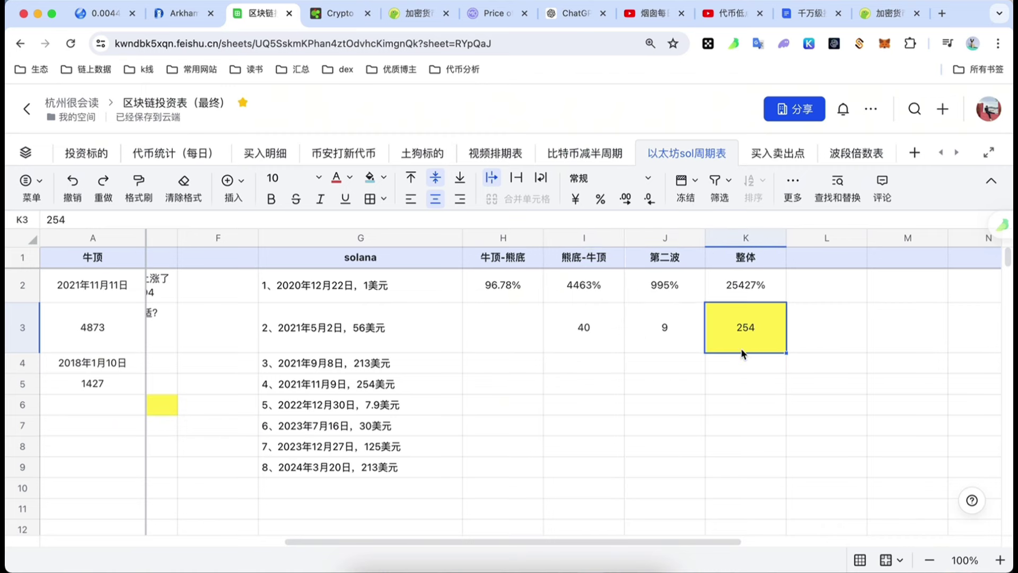
click(758, 393)
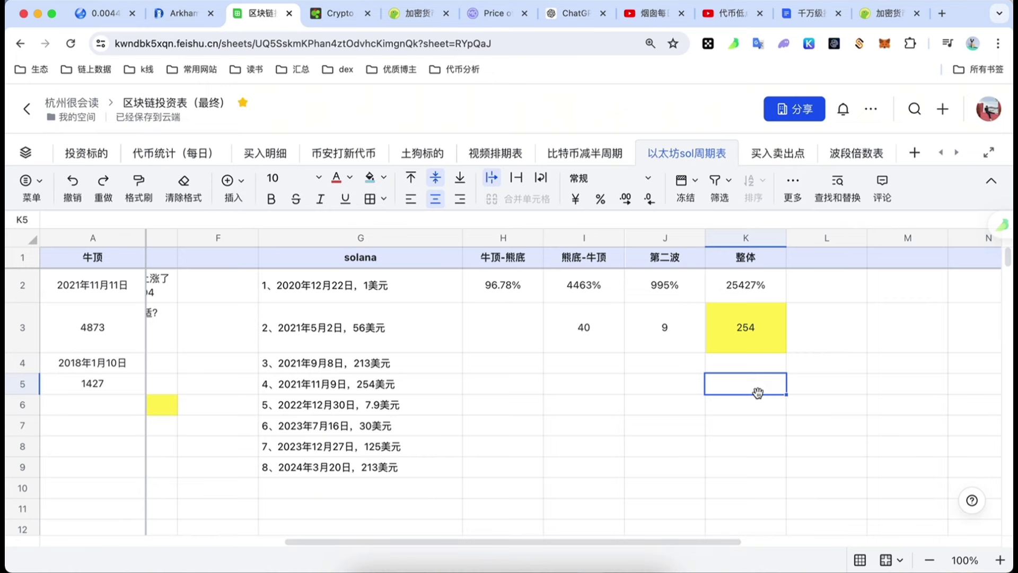
click(762, 346)
scroll(708, 389, left, 5)
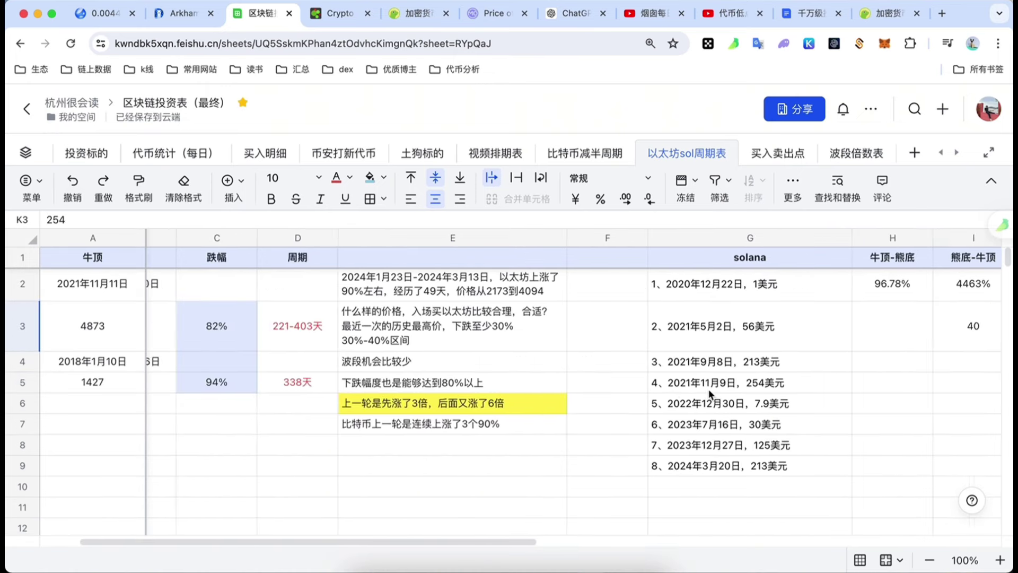
scroll(708, 393, left, 3)
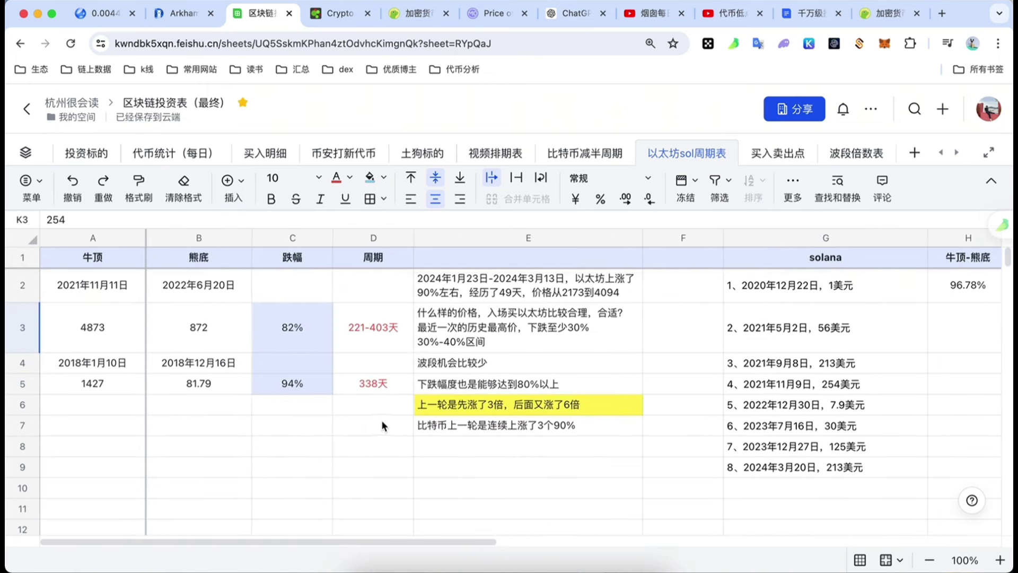
Return to the 投资标的 sheet, reopen the 语雀 note and prefix its first two statements with 1、 and 2、
click(69, 155)
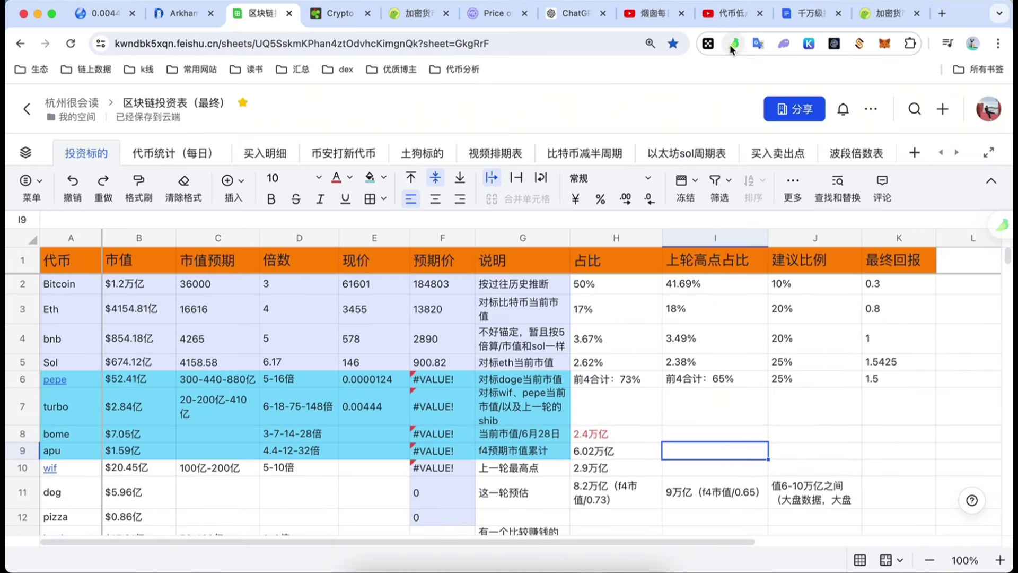
click(733, 44)
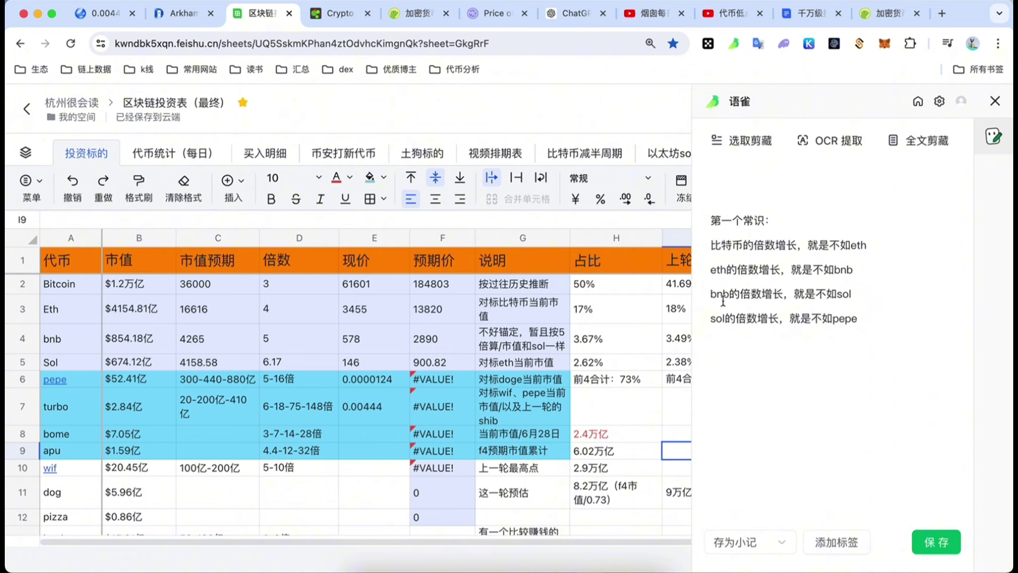
click(711, 245)
text(1、)
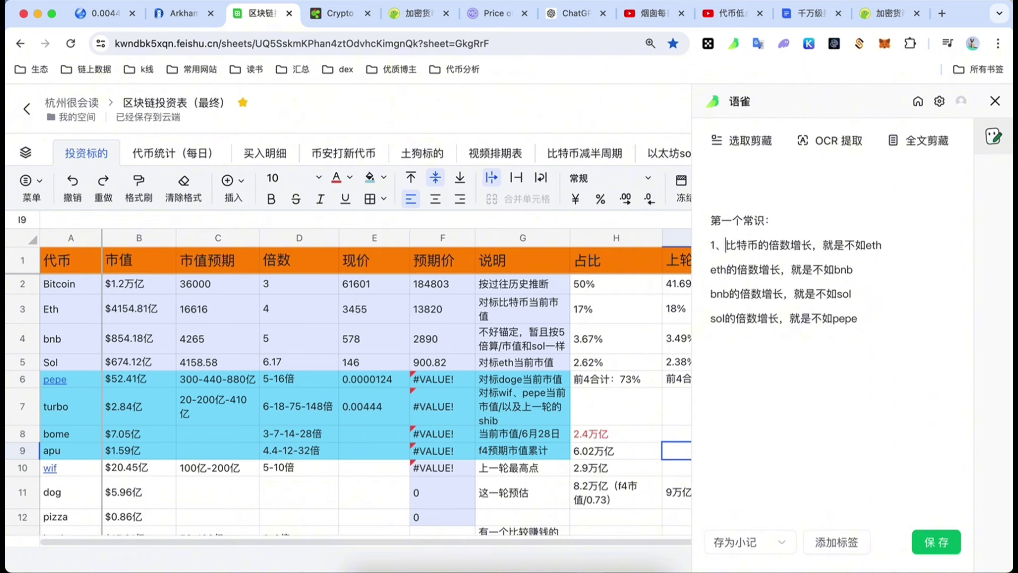
text(2、)
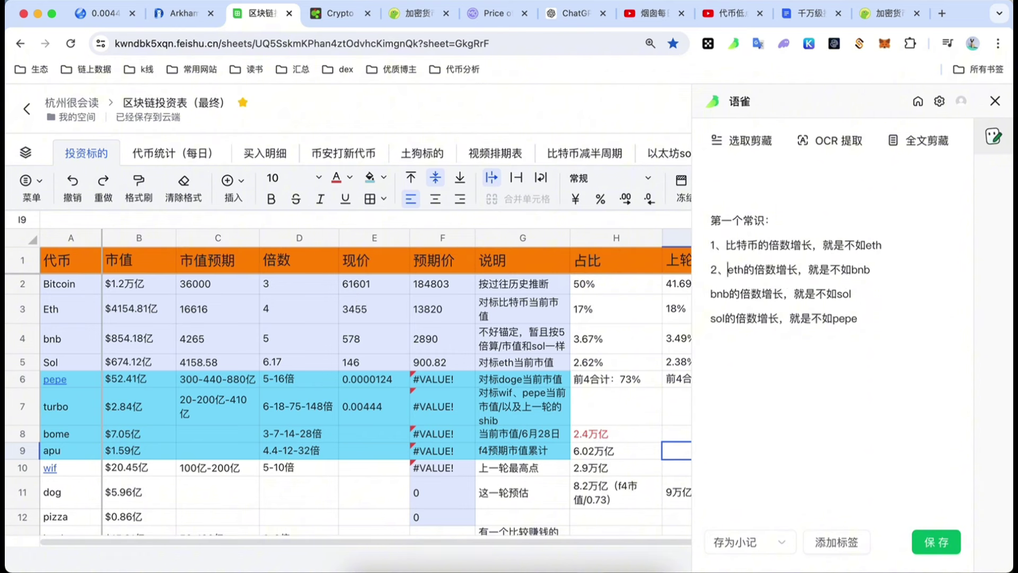
Prefix the note's bnb and sol statements with 3、 and 4、
key(Left)
key(Left)
key(Left)
text(3、)
key(Down)
key(Down)
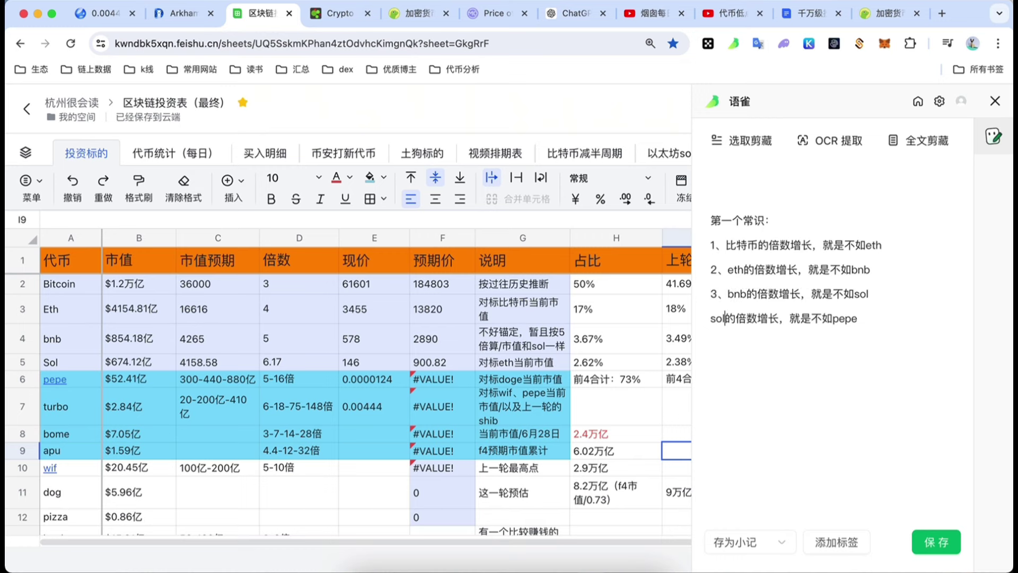
click(854, 294)
click(708, 319)
text(4、)
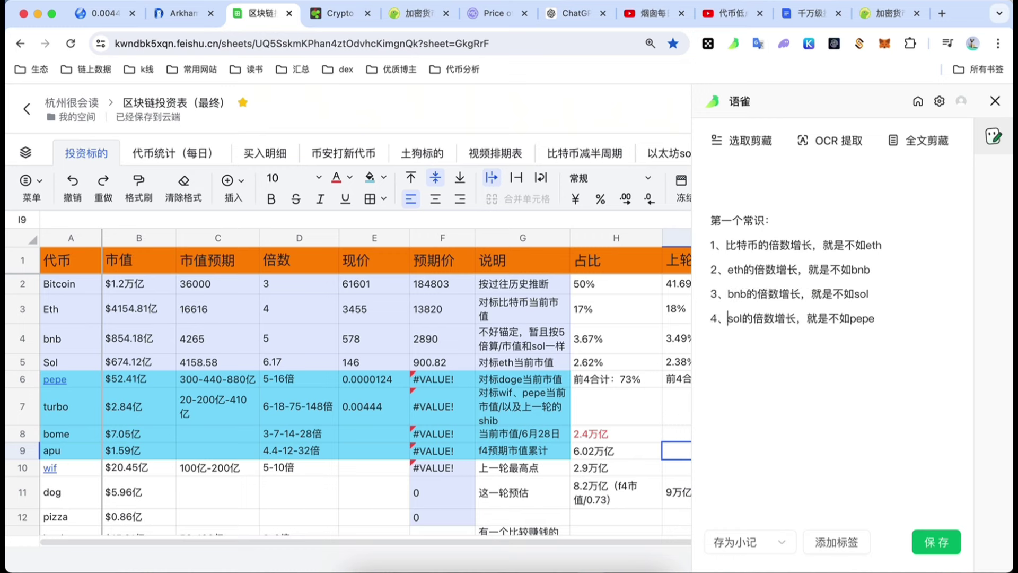
Remove the blank lines above the note's heading 第一个常识 and close the 语雀 note
click(713, 221)
key(BackSpace)
key(BackSpace)
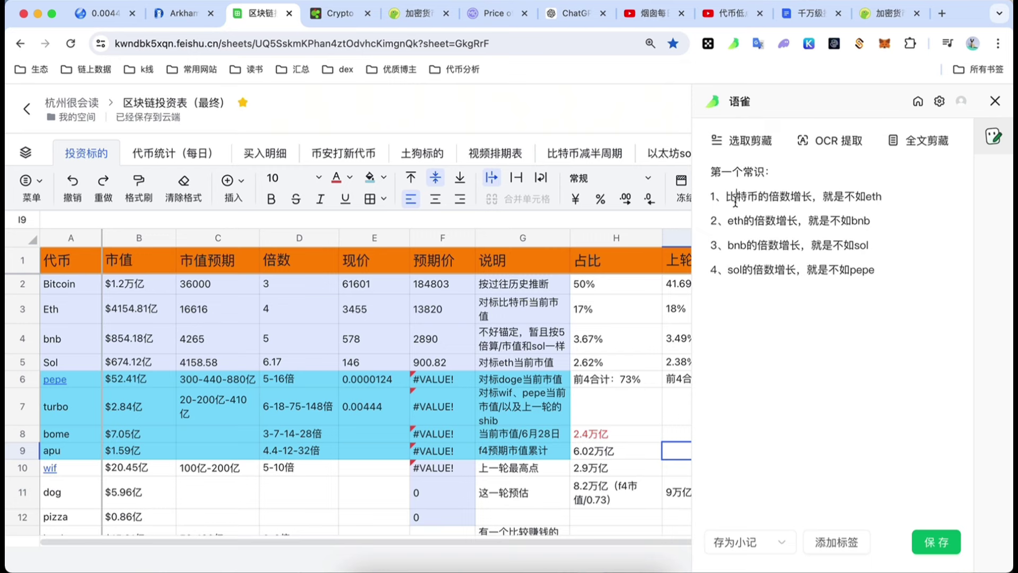
click(772, 305)
drag(792, 203, 804, 203)
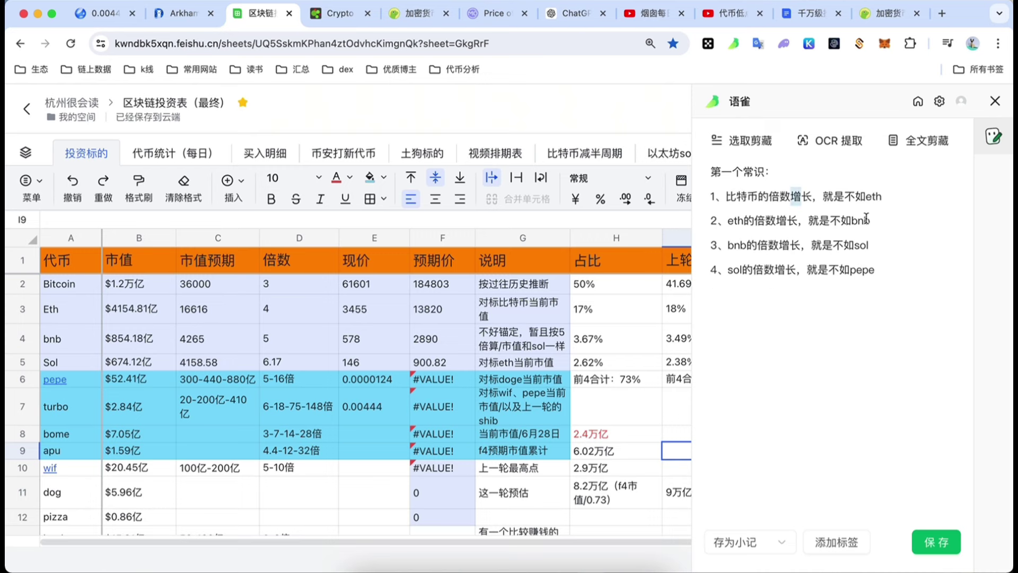
click(994, 100)
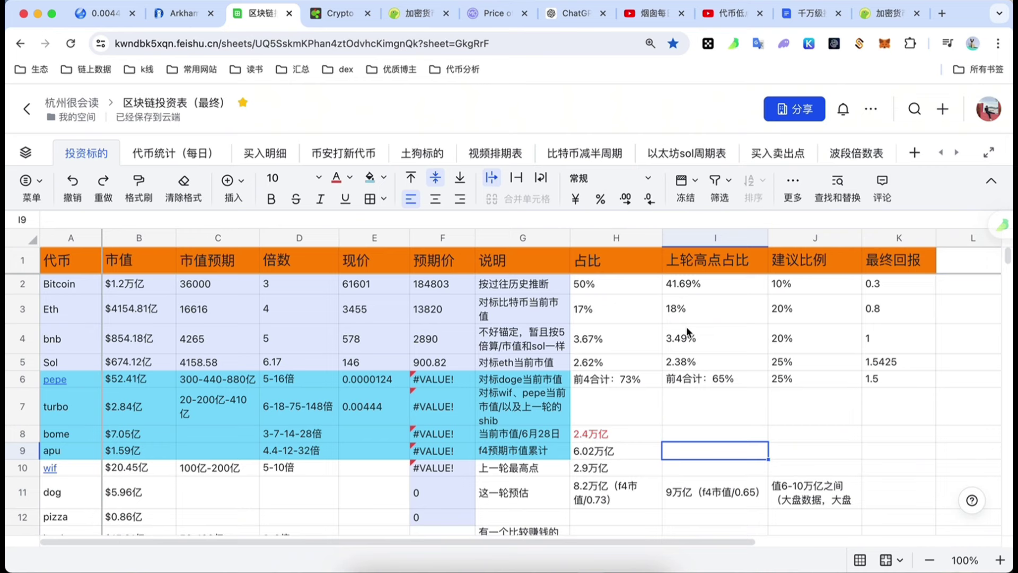
Review the 建议比例 and 最终回报 values from Bitcoin to pepe and slightly narrow the 上轮高点占比 column
click(785, 309)
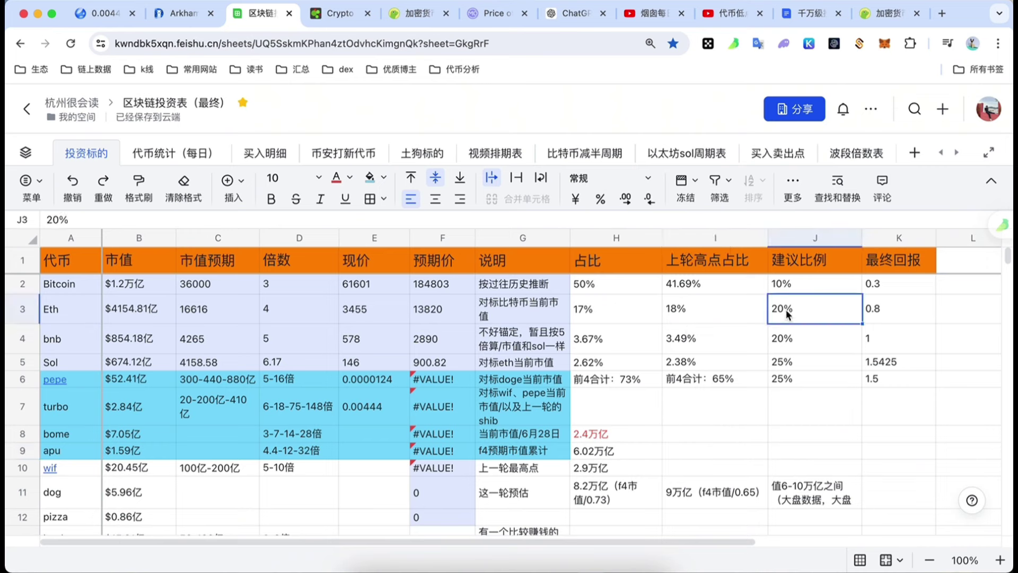
drag(800, 278, 883, 386)
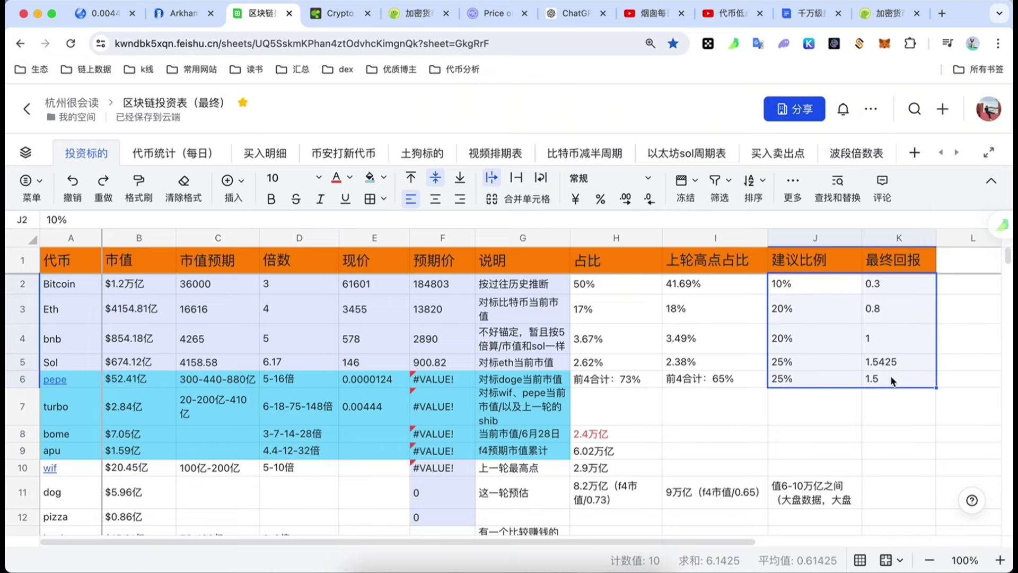
click(825, 406)
drag(790, 286, 880, 381)
click(788, 285)
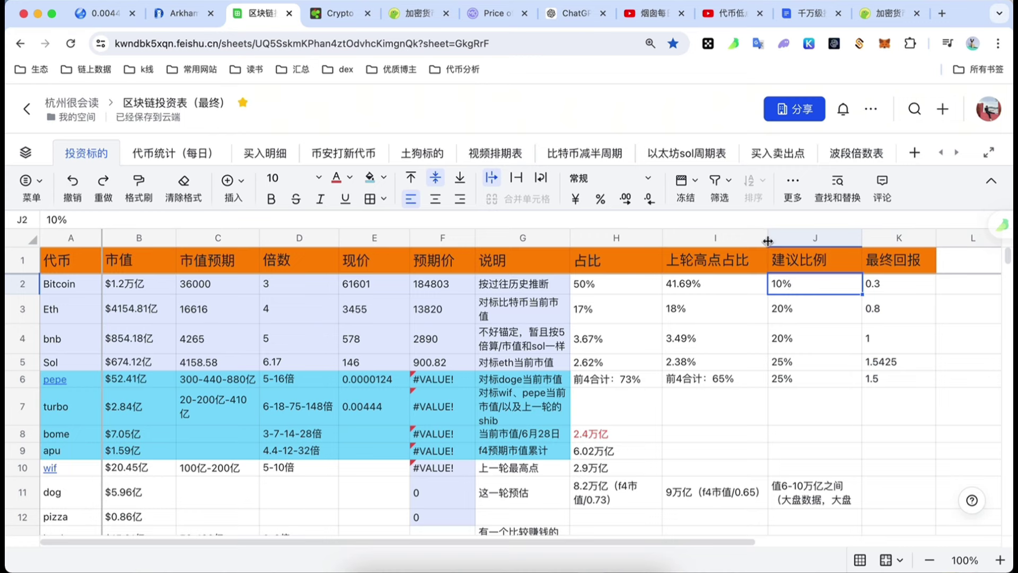
drag(768, 238, 764, 237)
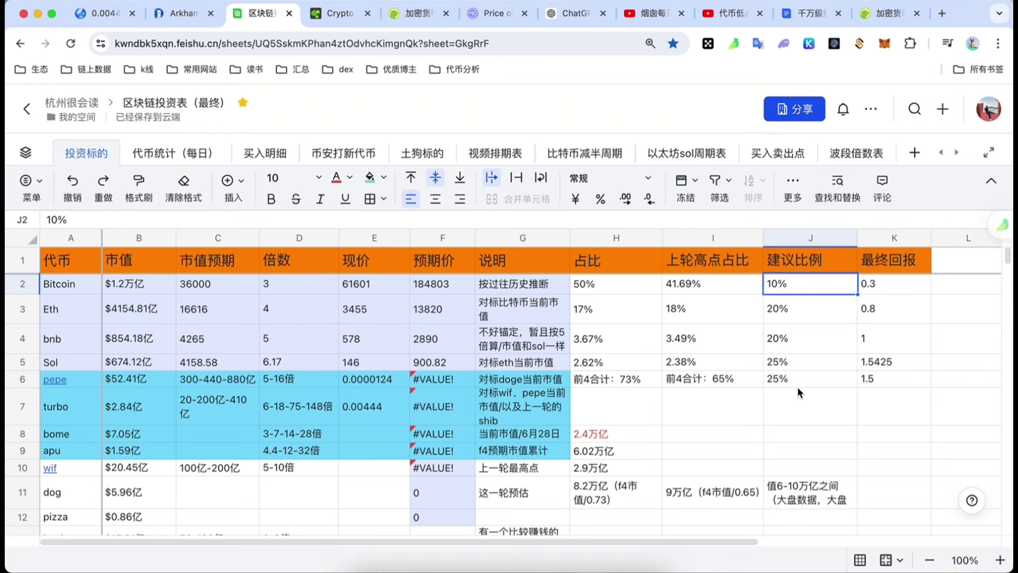
Go through the 建议比例 values from Eth to pepe and check the sum of the Bitcoin-to-pepe allocations
click(803, 316)
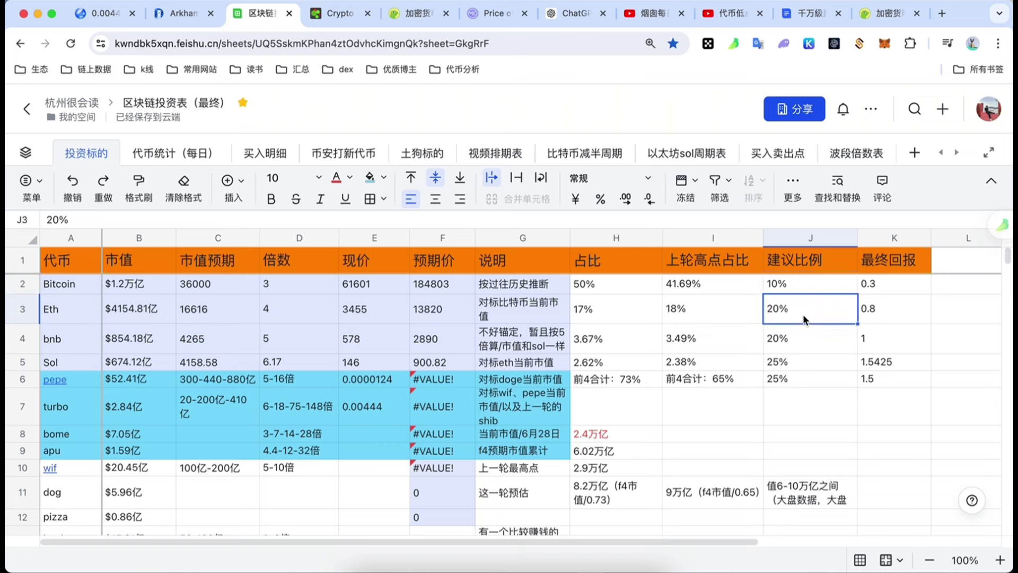
click(810, 345)
click(813, 363)
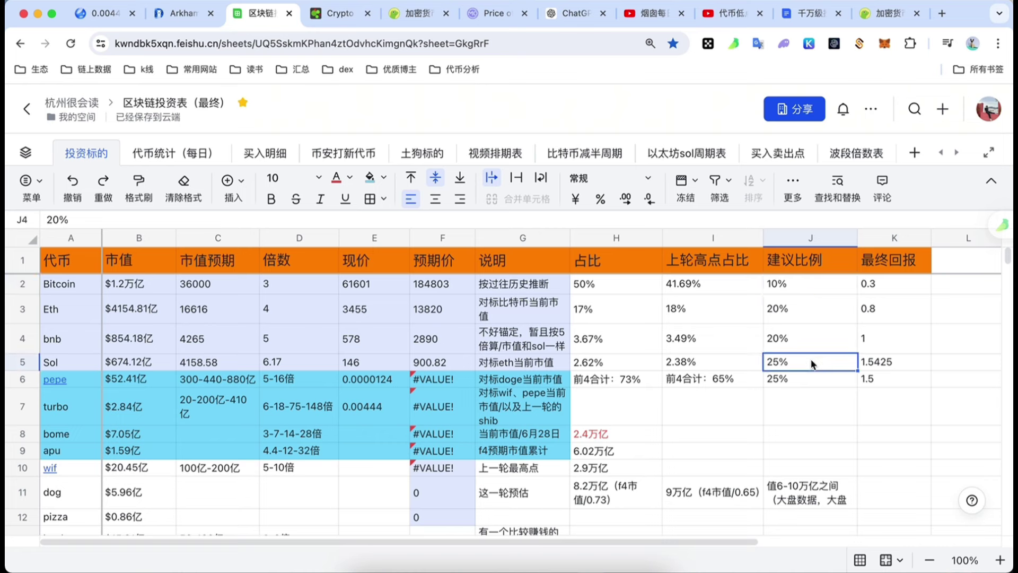
click(807, 379)
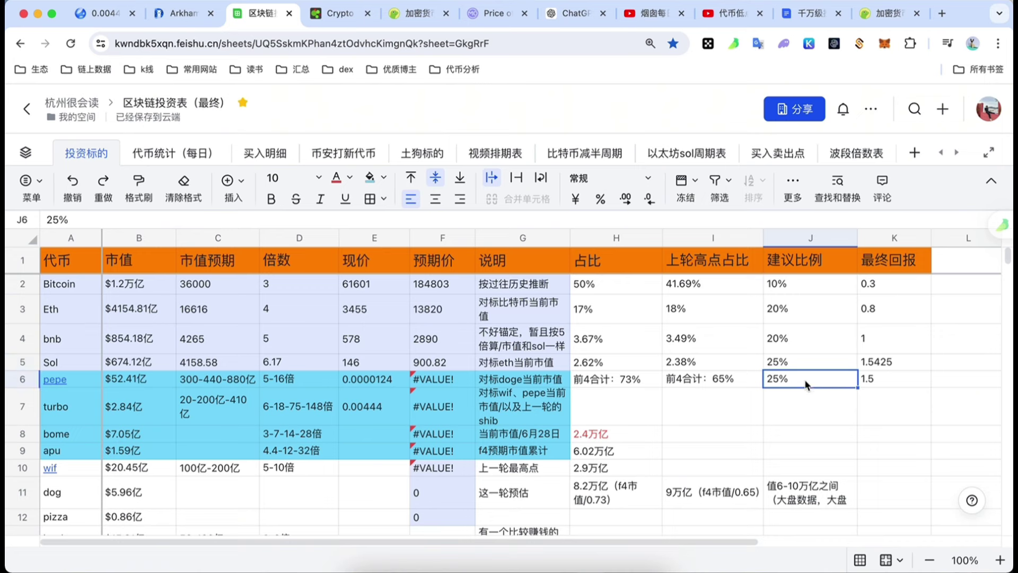
click(804, 399)
click(794, 374)
drag(791, 284, 803, 379)
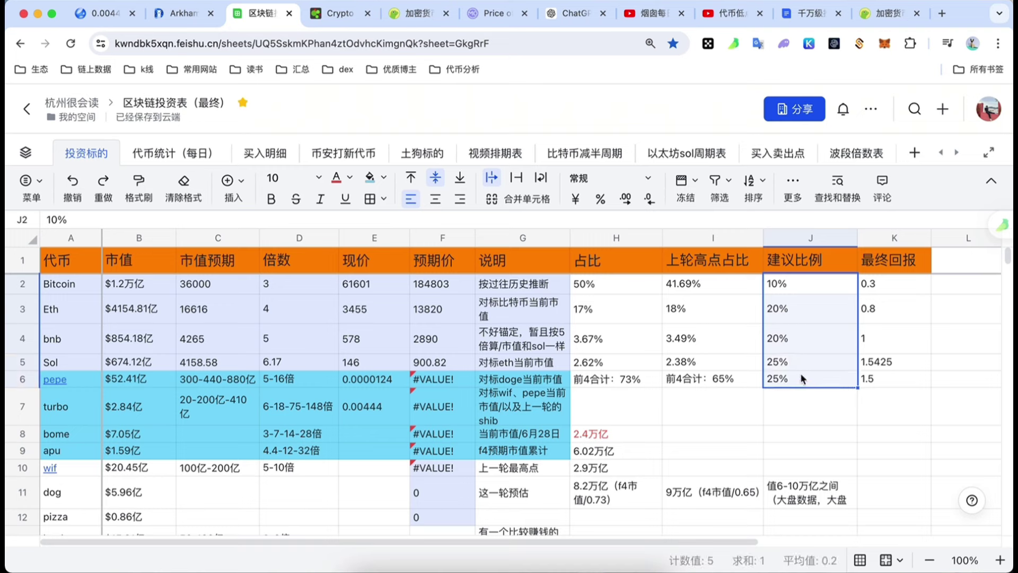
Point out the tokens from Eth to pepe, recheck the summed 建议比例 range and examine Bitcoin's suggested allocation
click(79, 375)
click(77, 304)
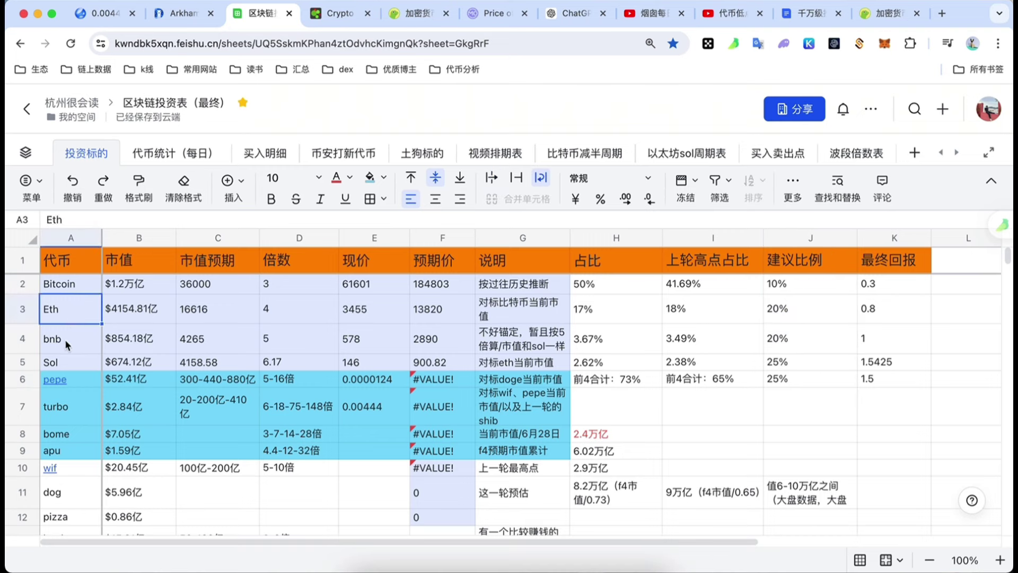
click(69, 361)
click(81, 383)
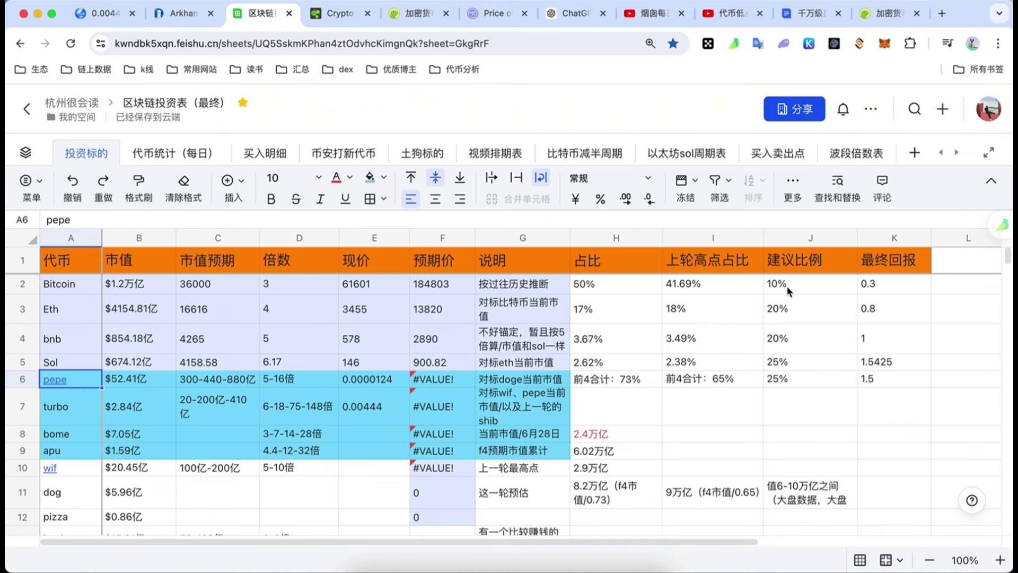
drag(787, 285, 812, 386)
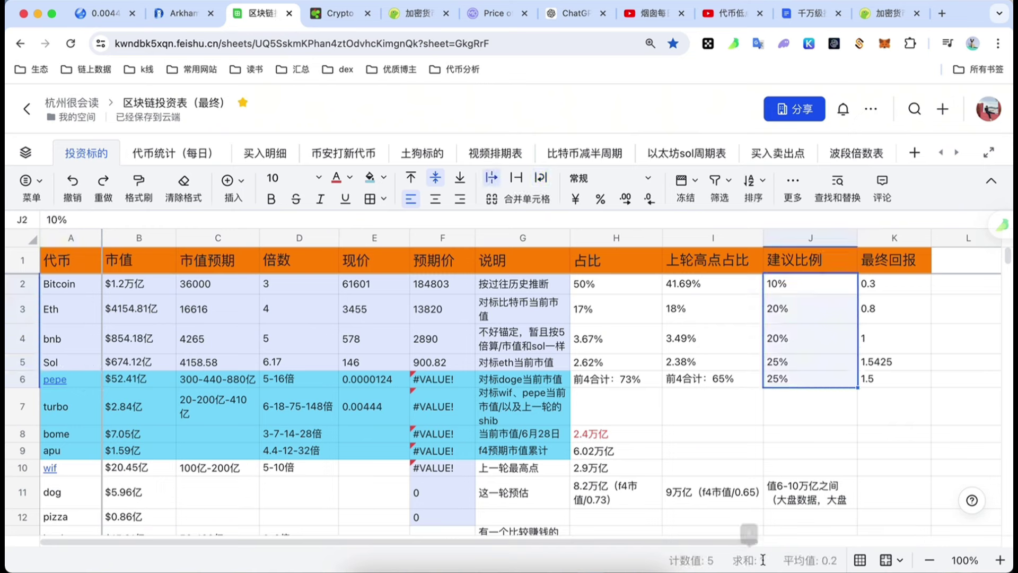
click(793, 296)
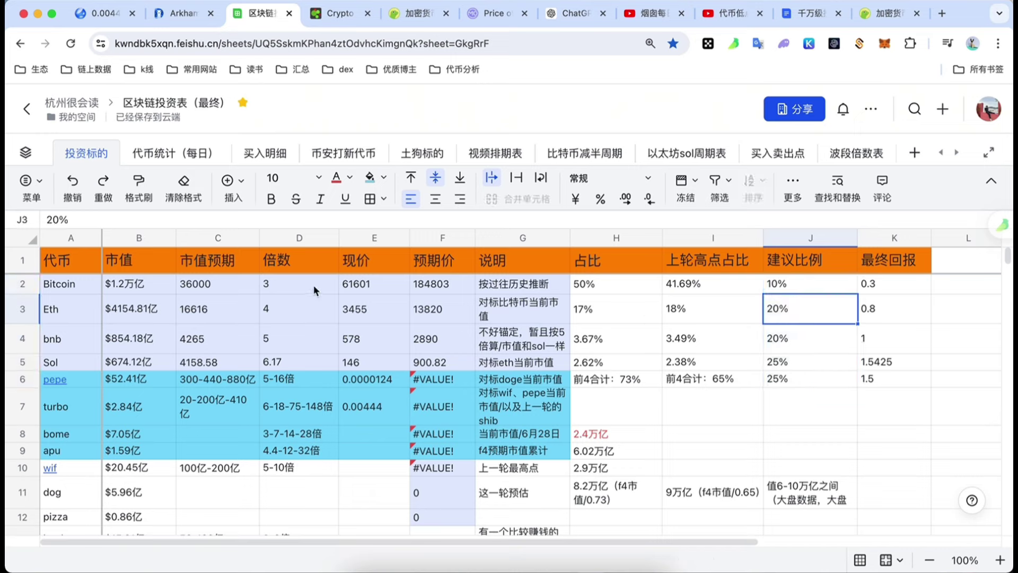
click(814, 289)
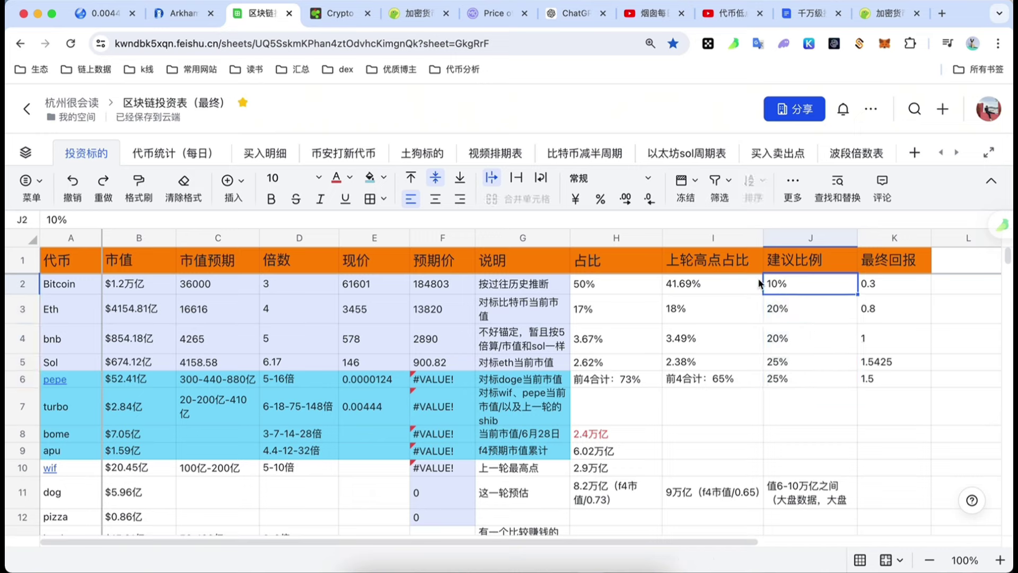
Go through the 最终回报 values from Bitcoin to pepe and check their sum
click(886, 285)
click(888, 316)
click(889, 340)
click(890, 363)
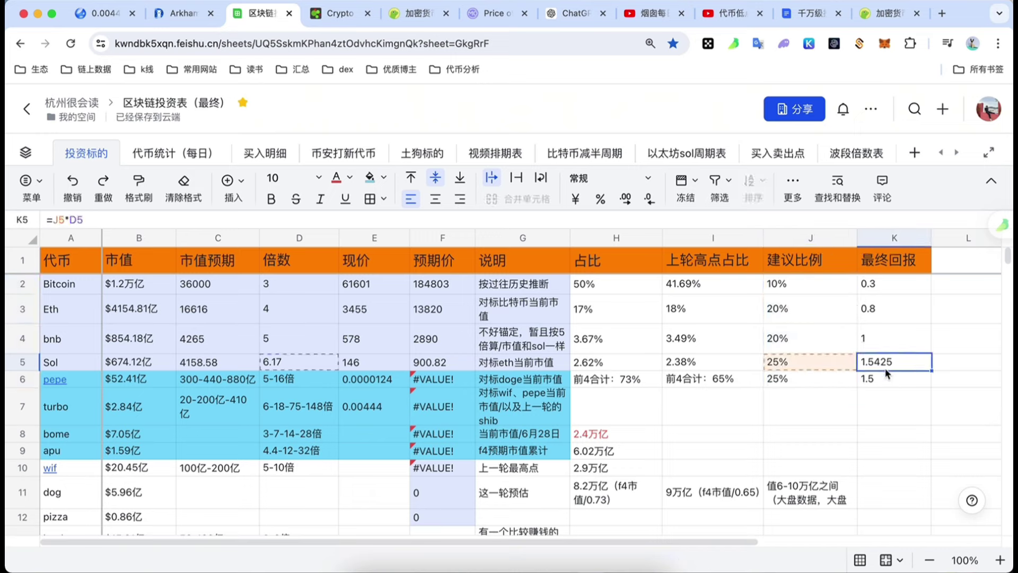
click(890, 378)
click(891, 416)
drag(883, 288, 877, 382)
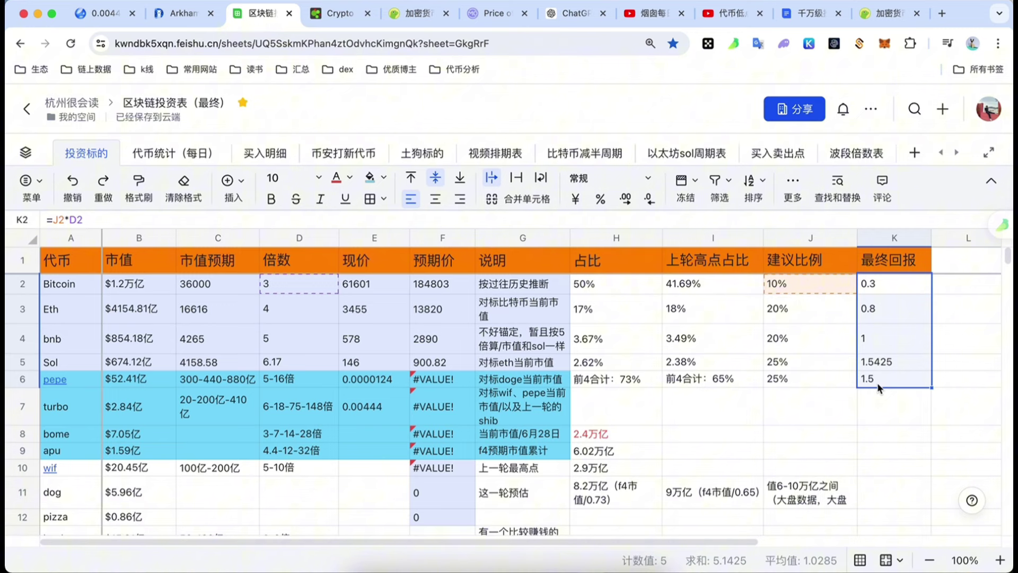
click(811, 389)
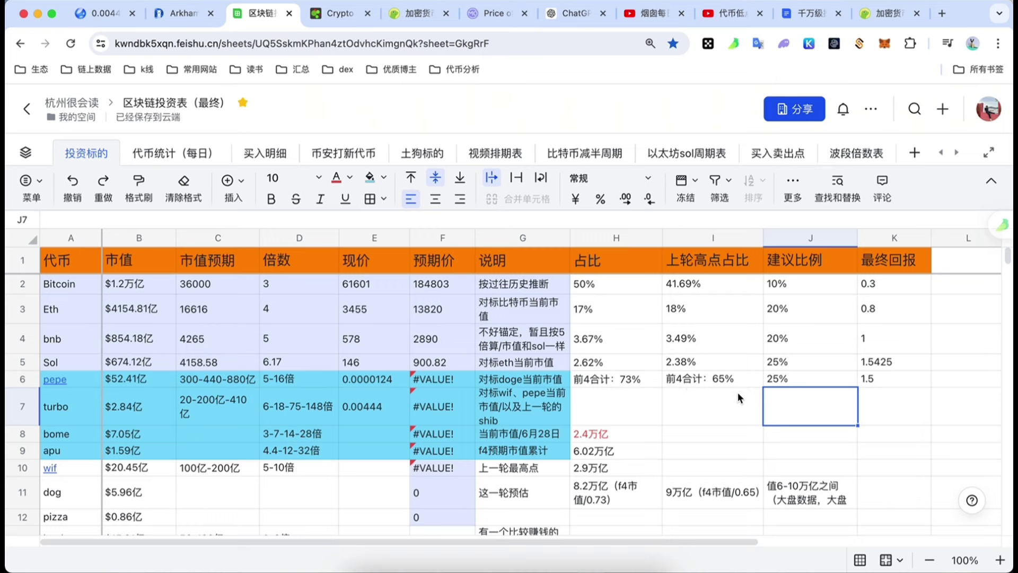
Slightly narrow the 占比 column and review the 建议比例 values of Bitcoin through Sol against pepe's share
drag(662, 238, 656, 237)
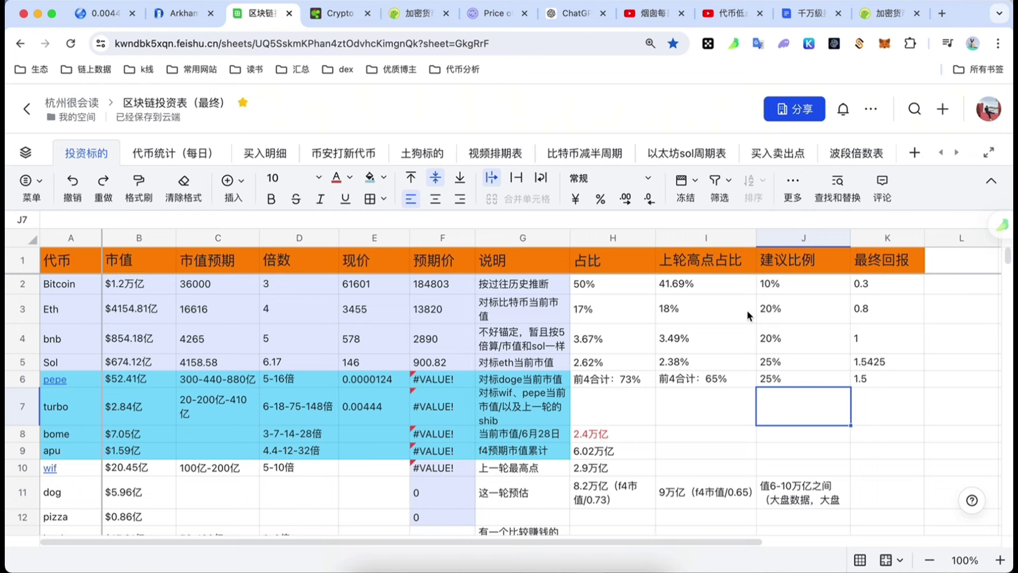
click(759, 291)
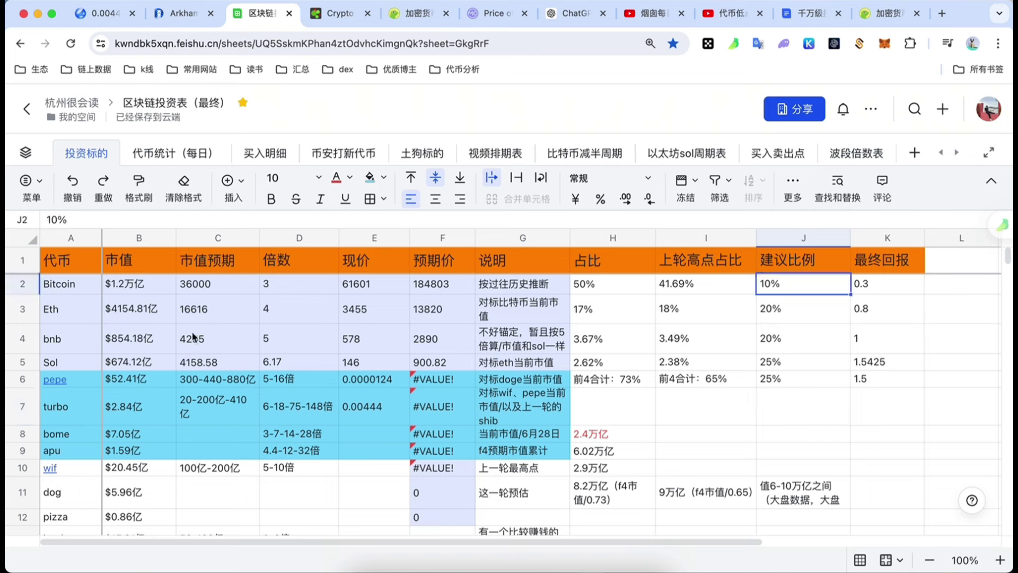
click(33, 317)
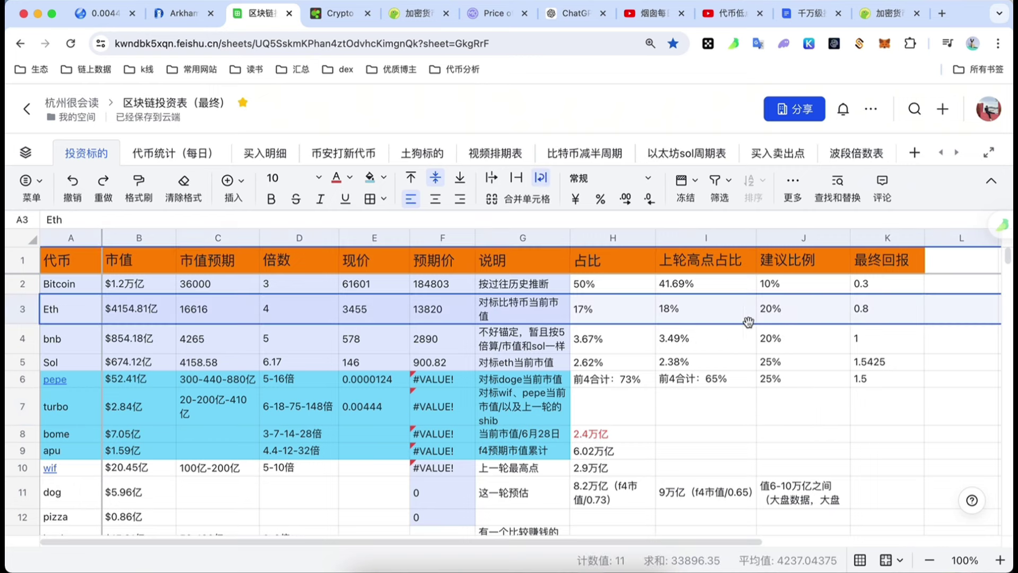
click(788, 336)
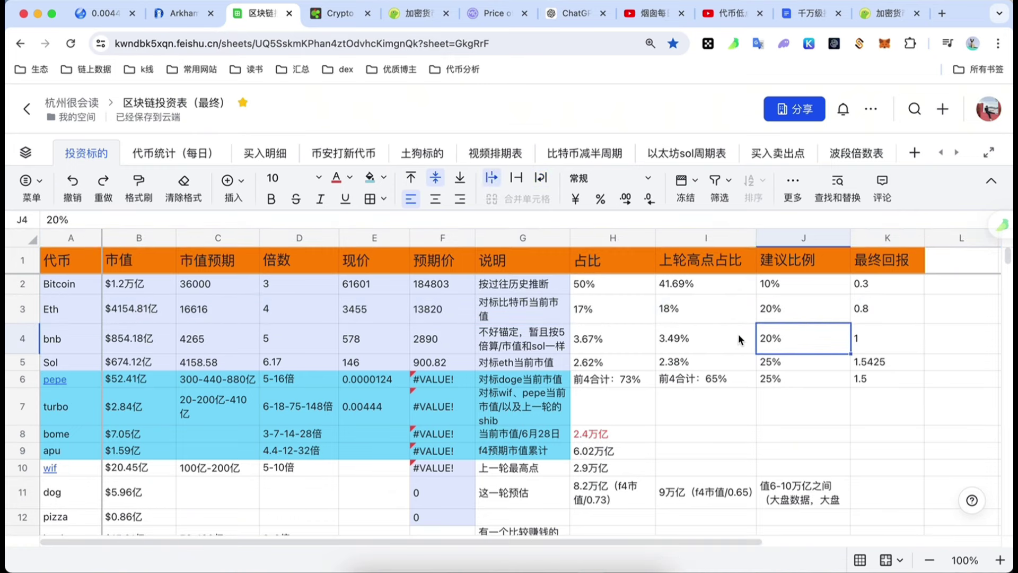
click(802, 365)
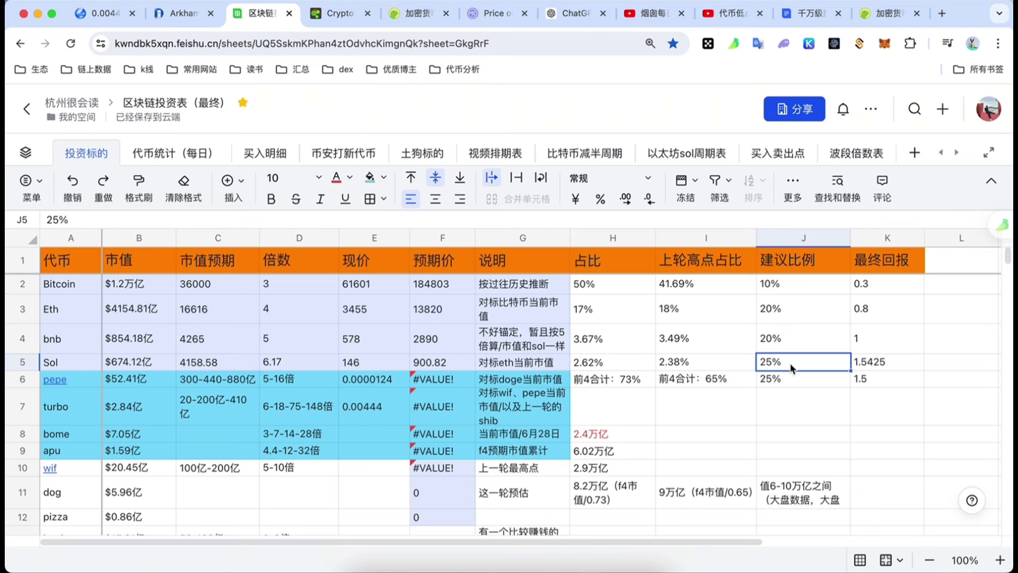
click(785, 406)
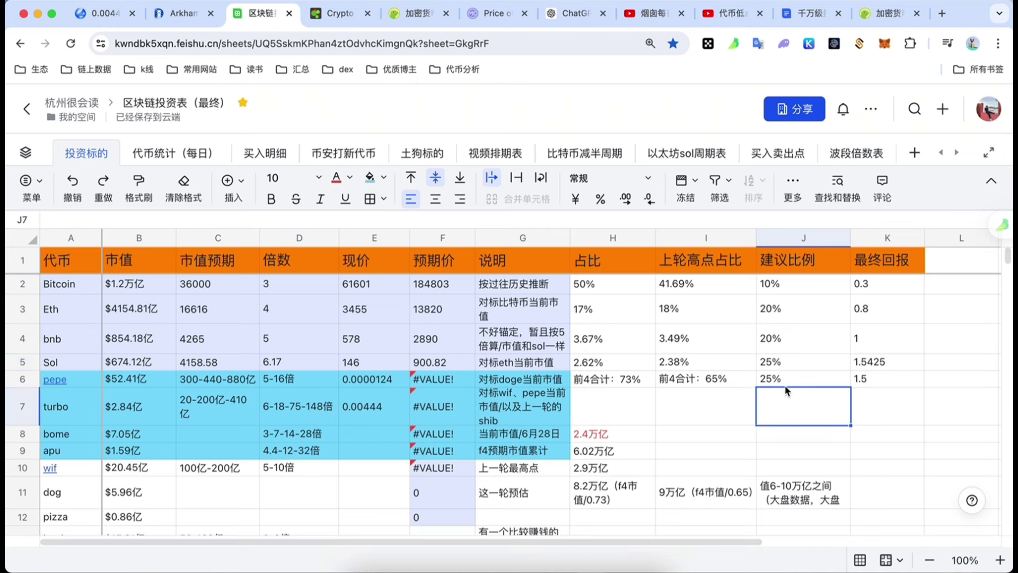
click(782, 380)
drag(772, 285, 779, 359)
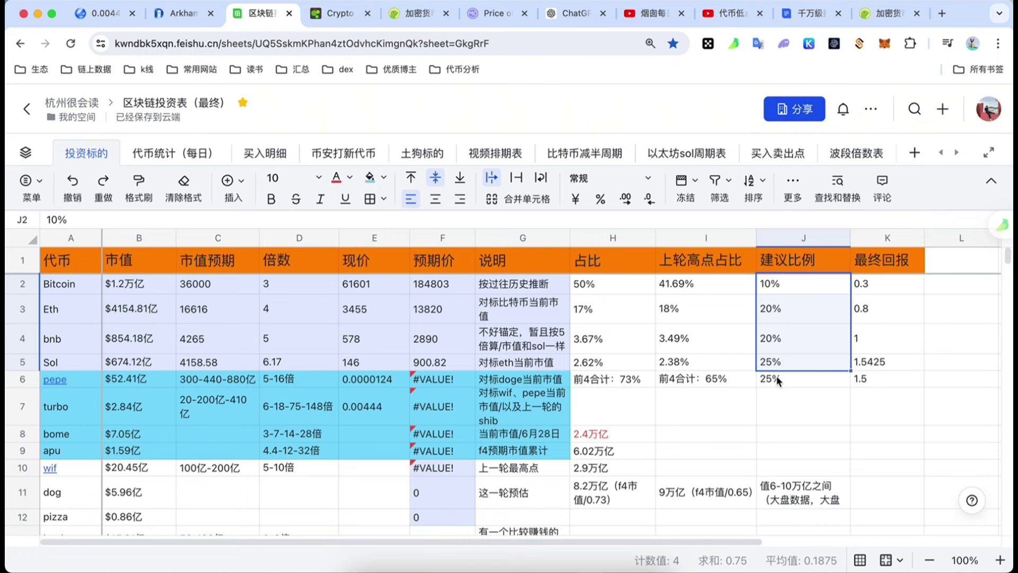
click(779, 416)
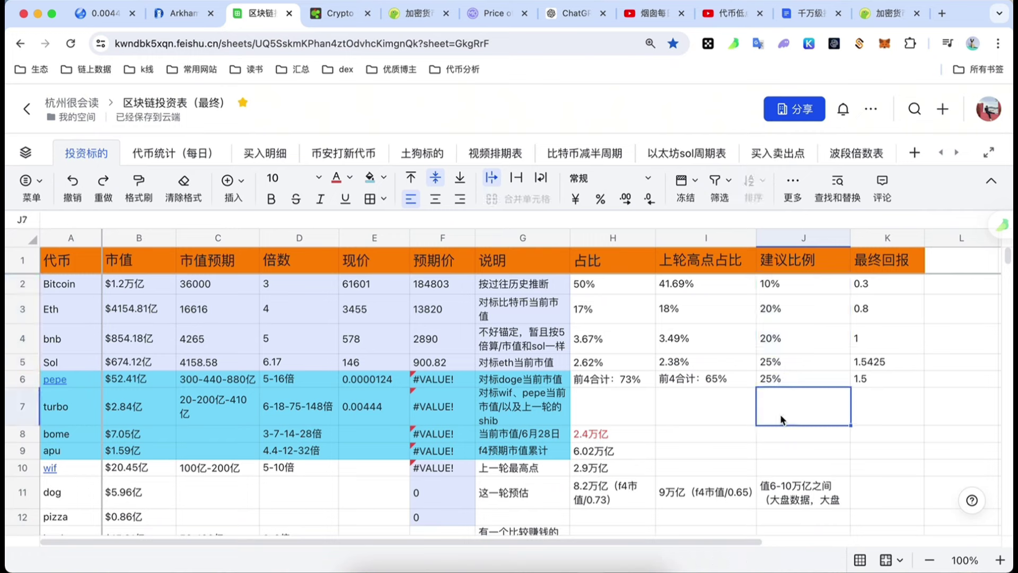
Examine the 倍数 estimates of the turbo, bome and apu rows
scroll(772, 406, down, 2)
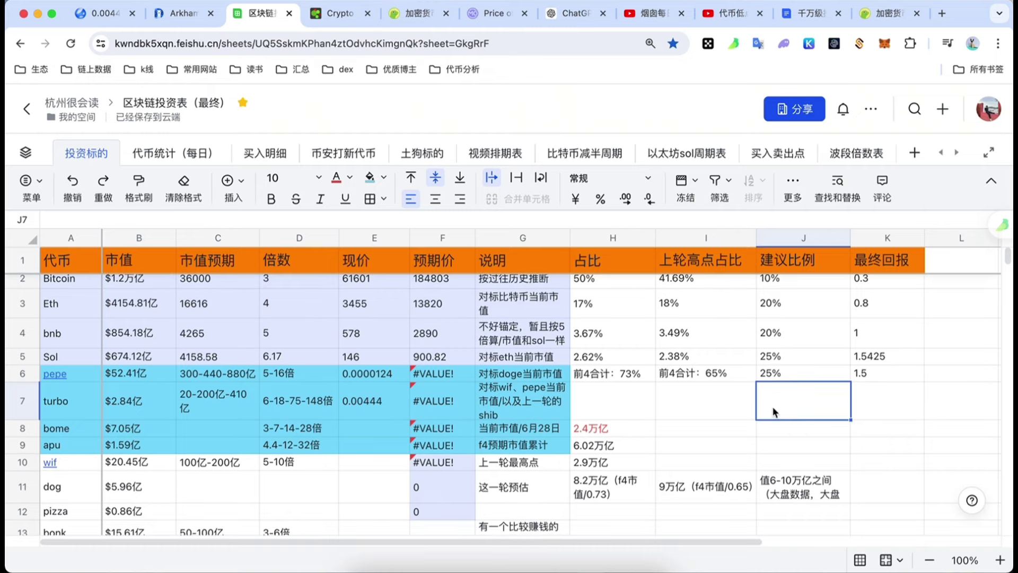
scroll(770, 400, down, 3)
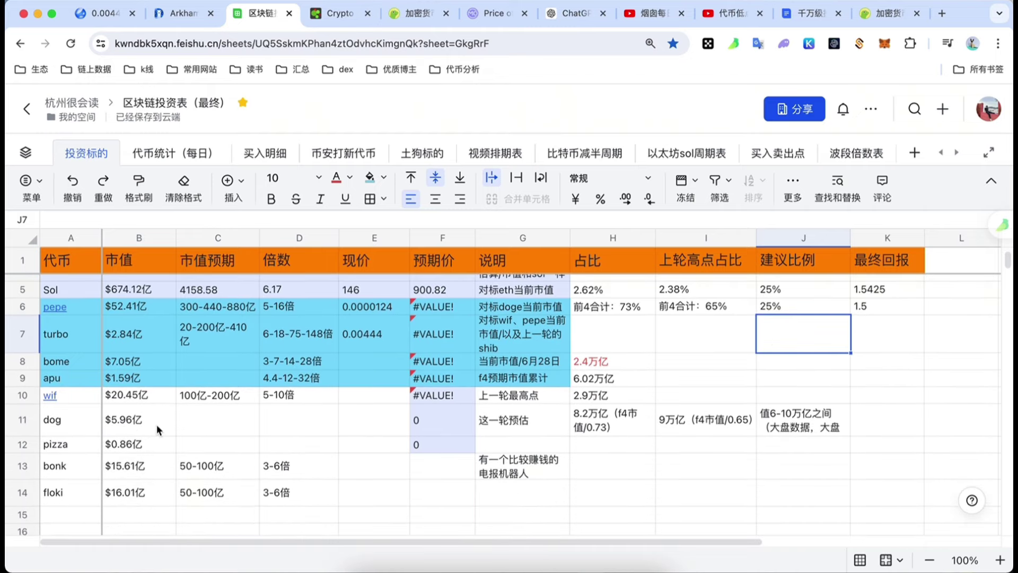
click(61, 337)
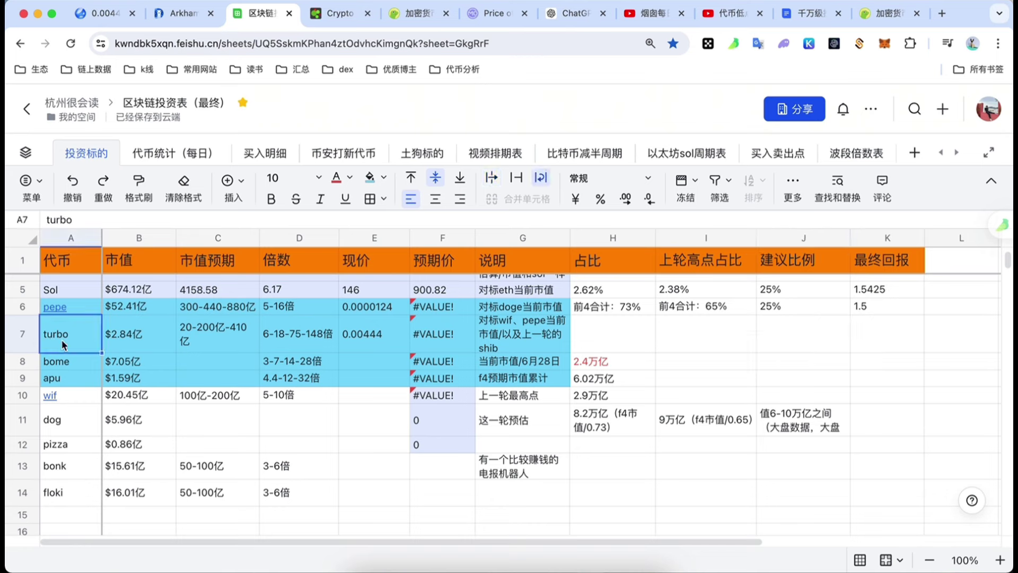
click(272, 330)
click(282, 360)
click(284, 374)
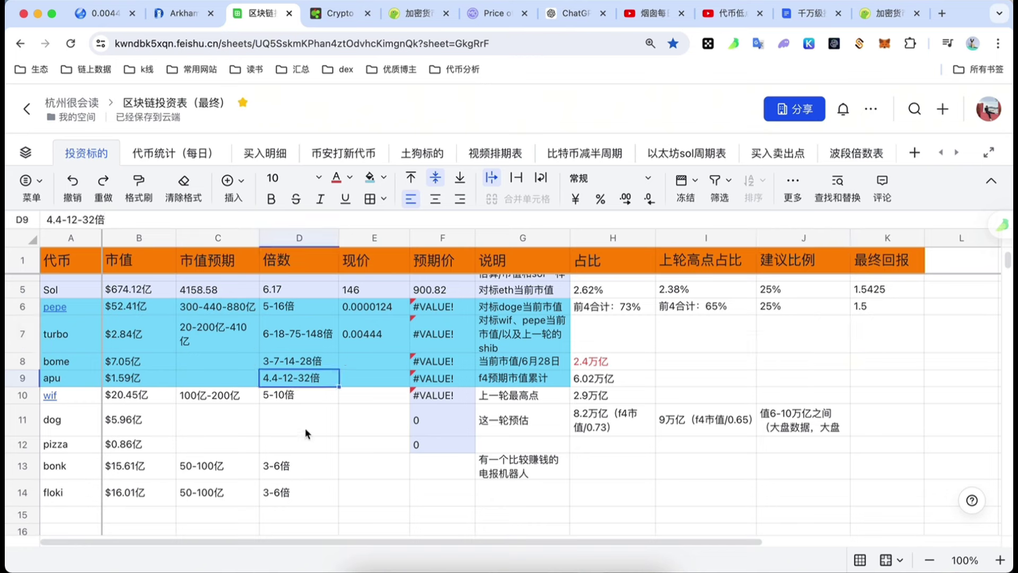
Highlight the dog, pizza and bonk rows and compare dog's 市值 with its 市值预期 cell
drag(33, 420, 66, 470)
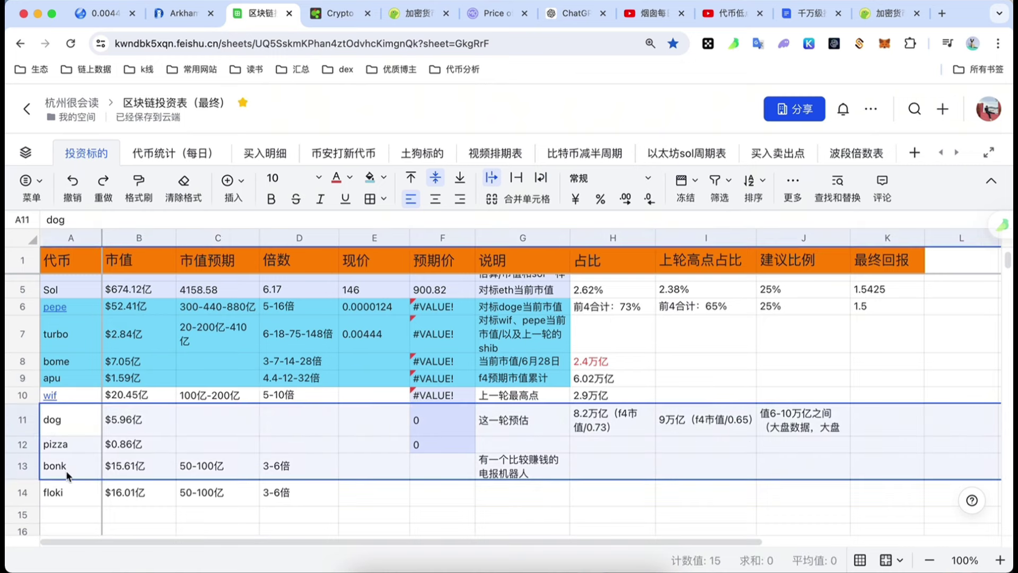
click(58, 431)
click(140, 419)
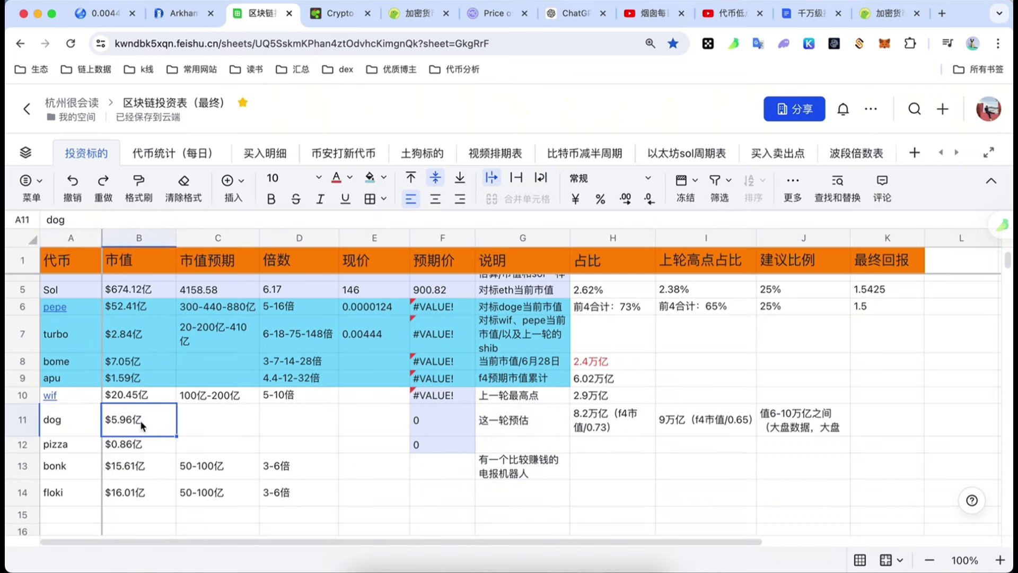
click(186, 430)
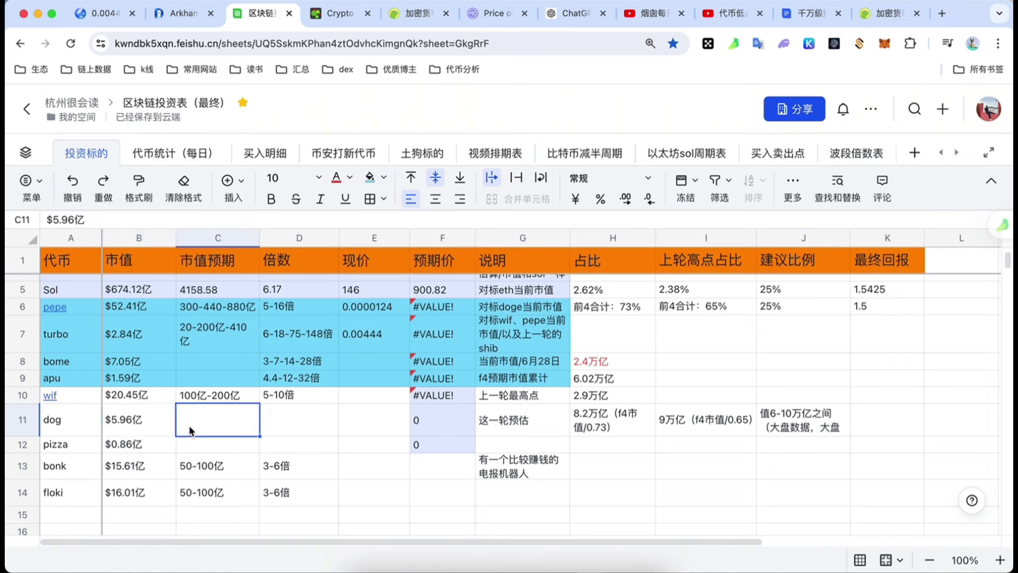
click(127, 421)
click(200, 420)
click(125, 424)
click(208, 421)
click(121, 422)
click(214, 421)
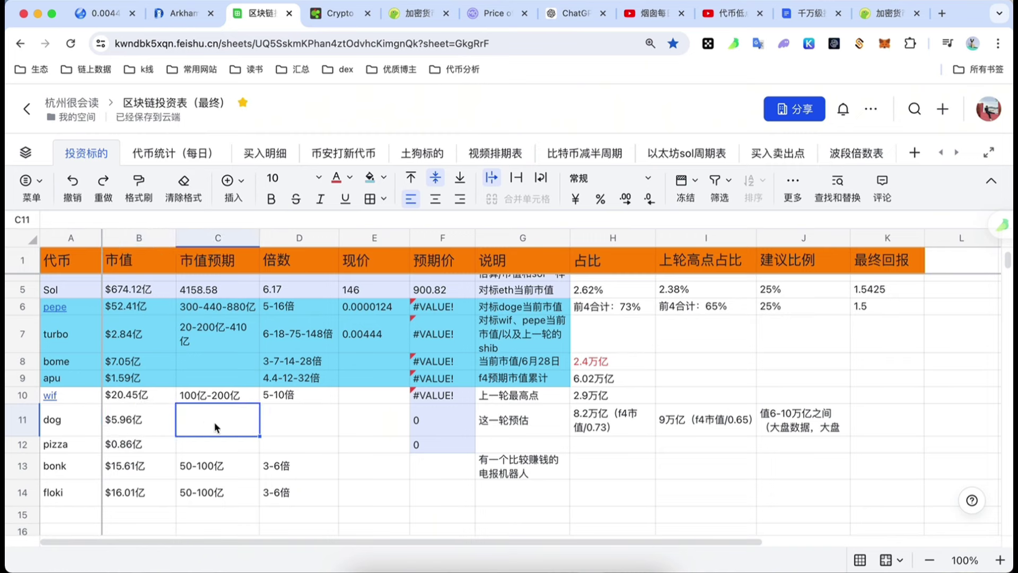
Check dog's 市值 and 倍数 cells against the turbo row
click(145, 423)
click(26, 417)
click(305, 419)
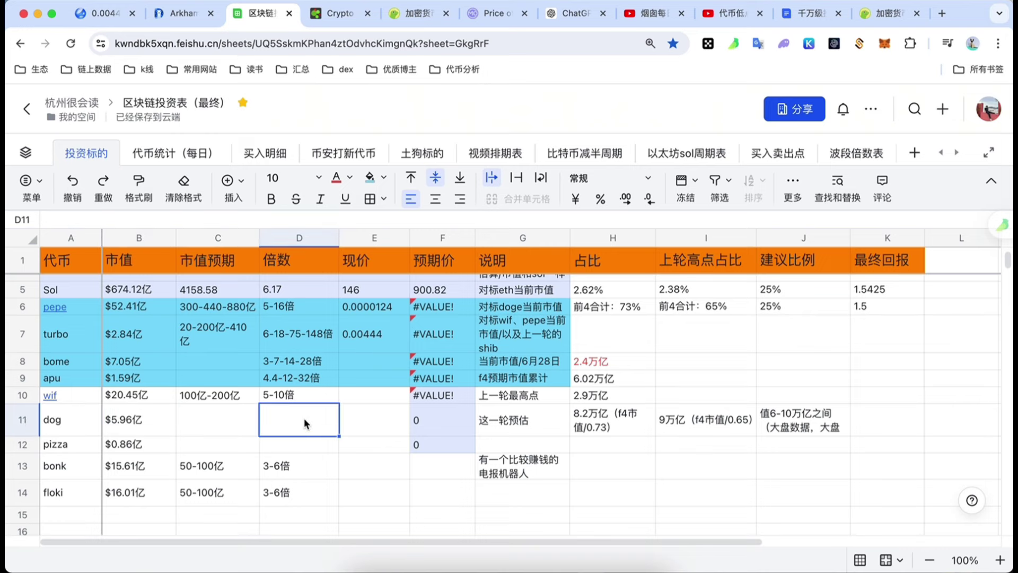
click(80, 346)
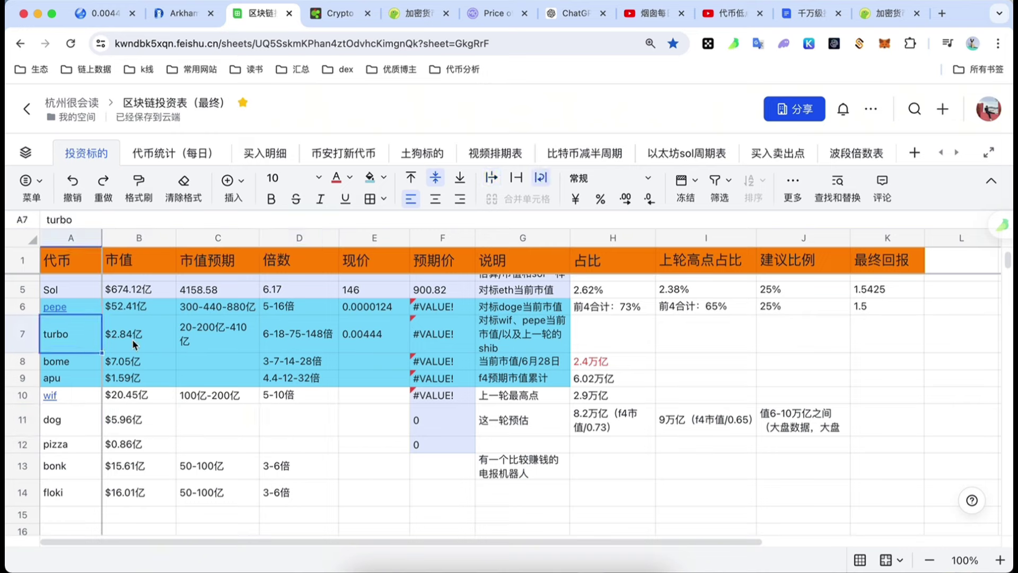
click(306, 416)
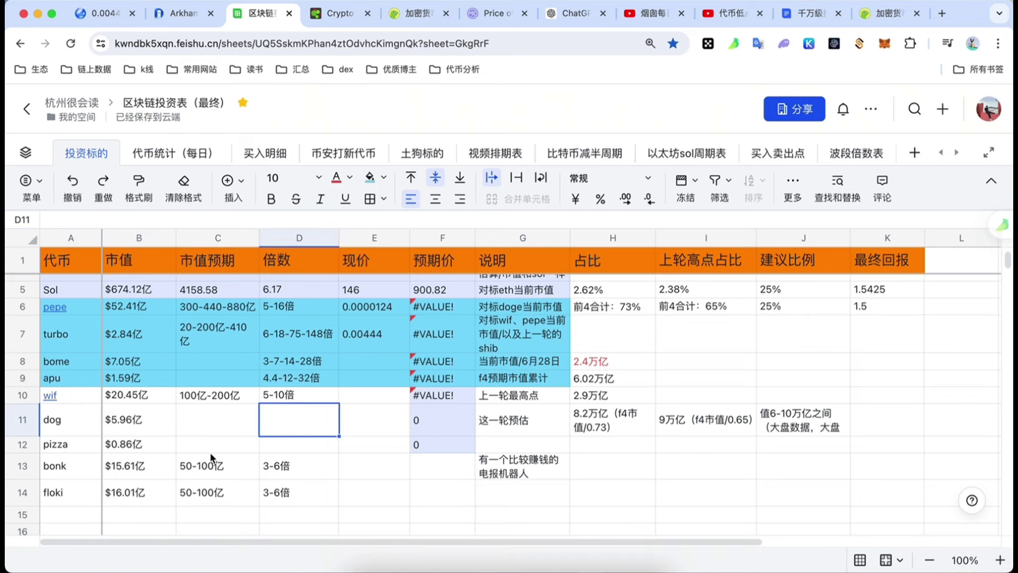
Check pizza's 市值 and 倍数 cells
click(97, 449)
click(321, 447)
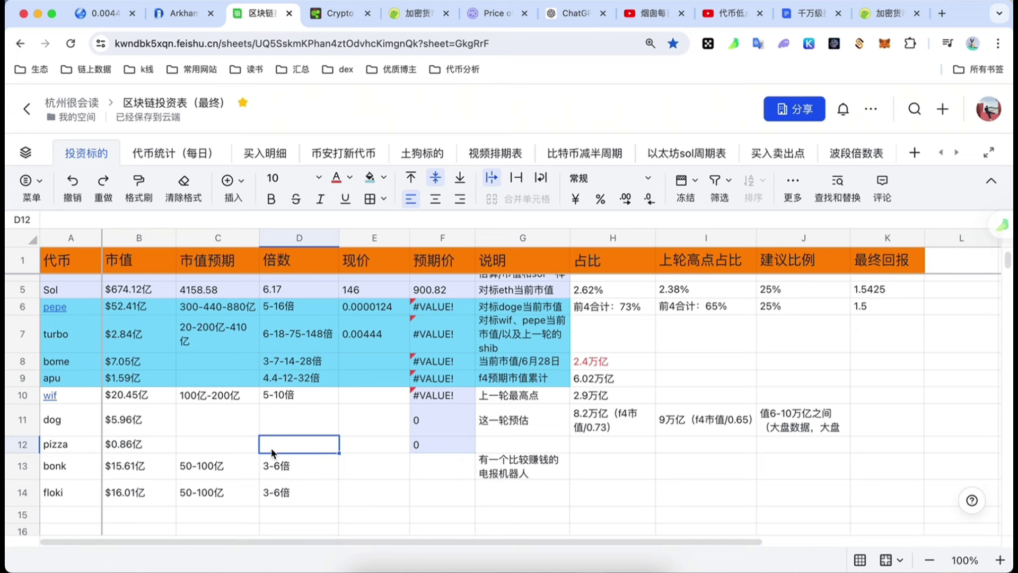
click(151, 443)
click(311, 447)
Examine the bonk and floki rows from 代币 through 现价 and return to dog's 市值
click(53, 470)
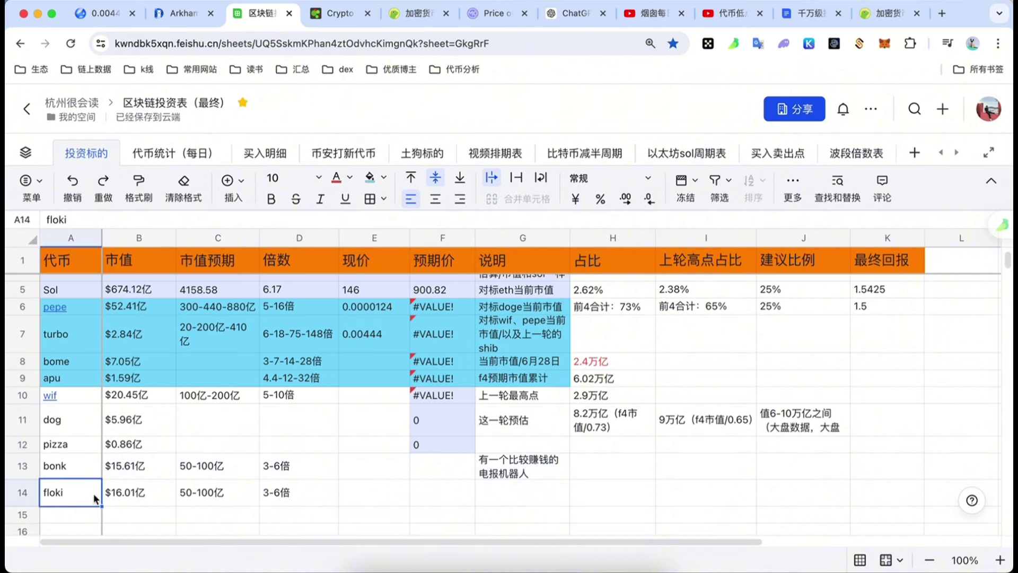
click(222, 492)
drag(64, 472, 406, 488)
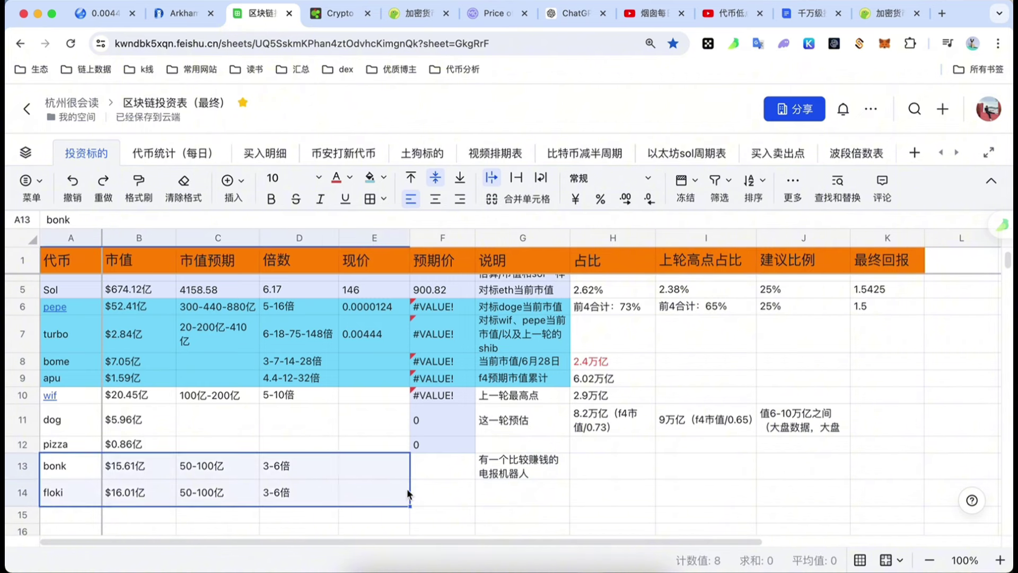
click(141, 424)
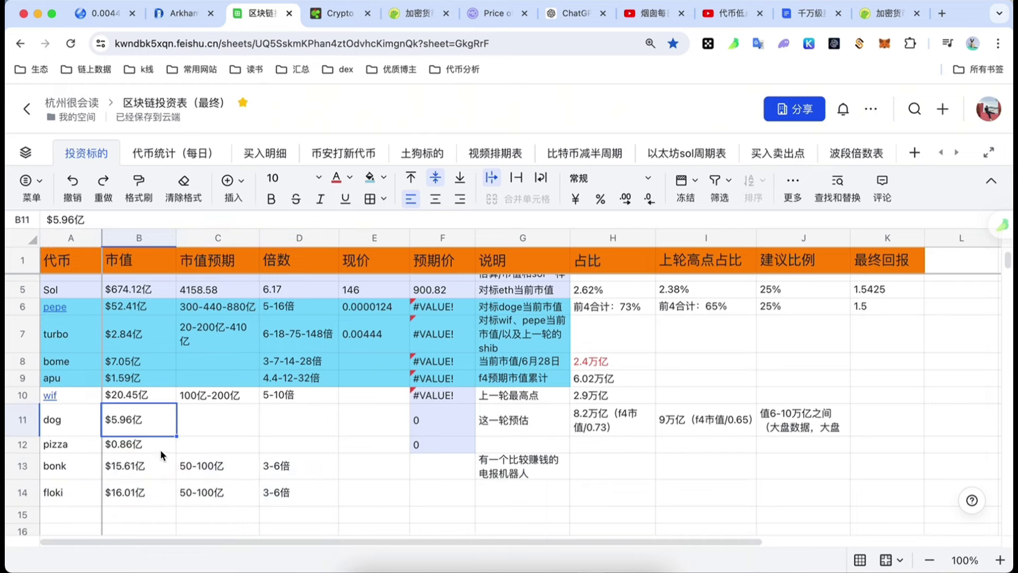
Examine the wif row from 代币 through 说明, including its 市值预期 and 倍数 cells
scroll(88, 425, up, 1)
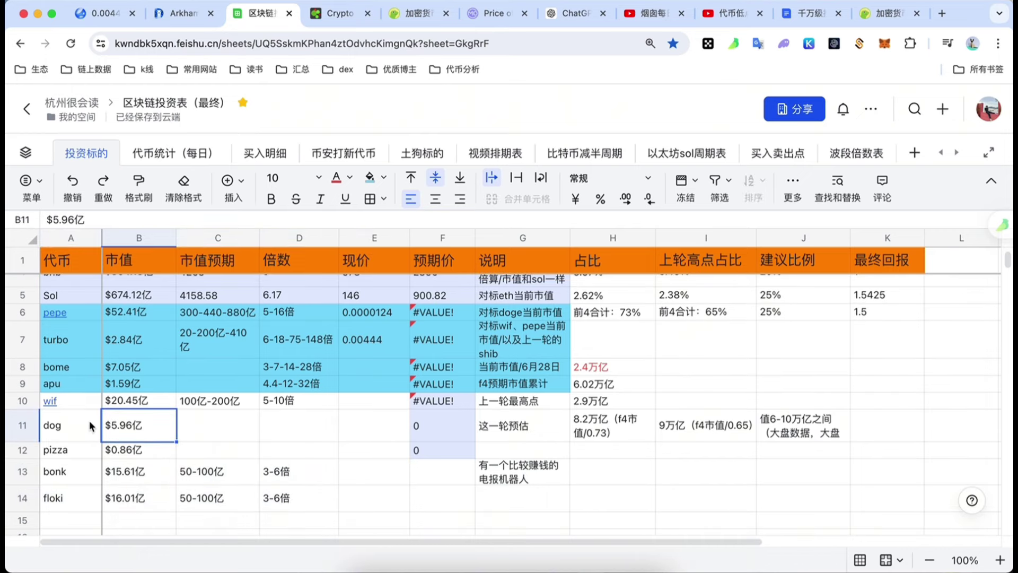
scroll(87, 425, up, 1)
click(71, 414)
scroll(182, 443, up, 1)
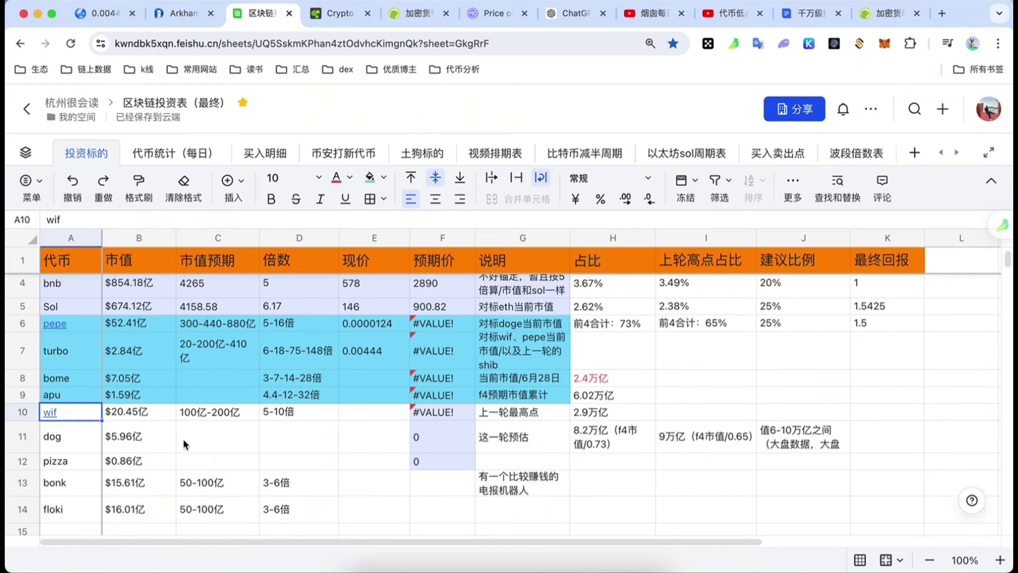
scroll(183, 438, up, 1)
click(214, 425)
key(Right)
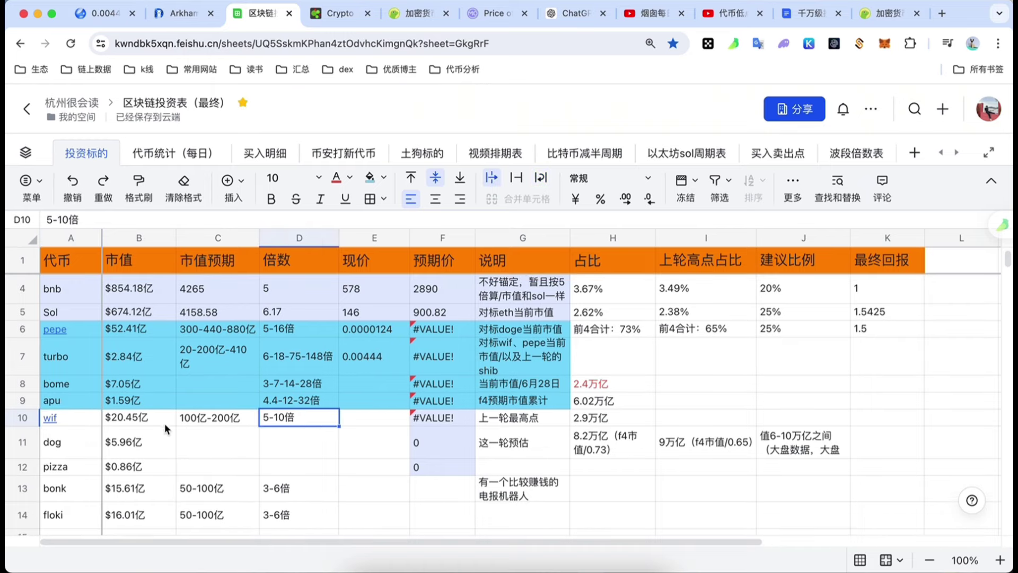
drag(84, 419, 509, 424)
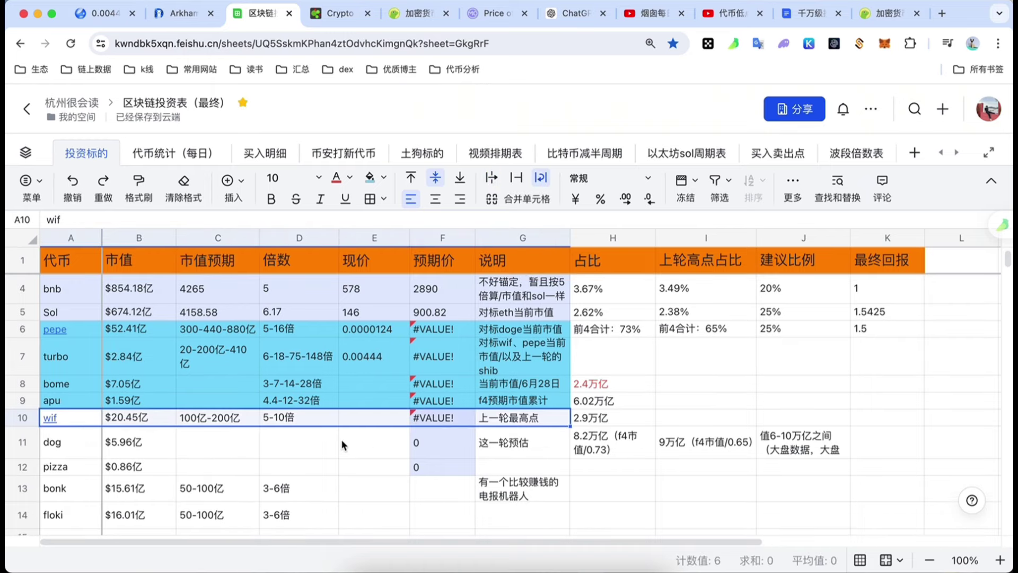
click(329, 450)
scroll(282, 437, up, 2)
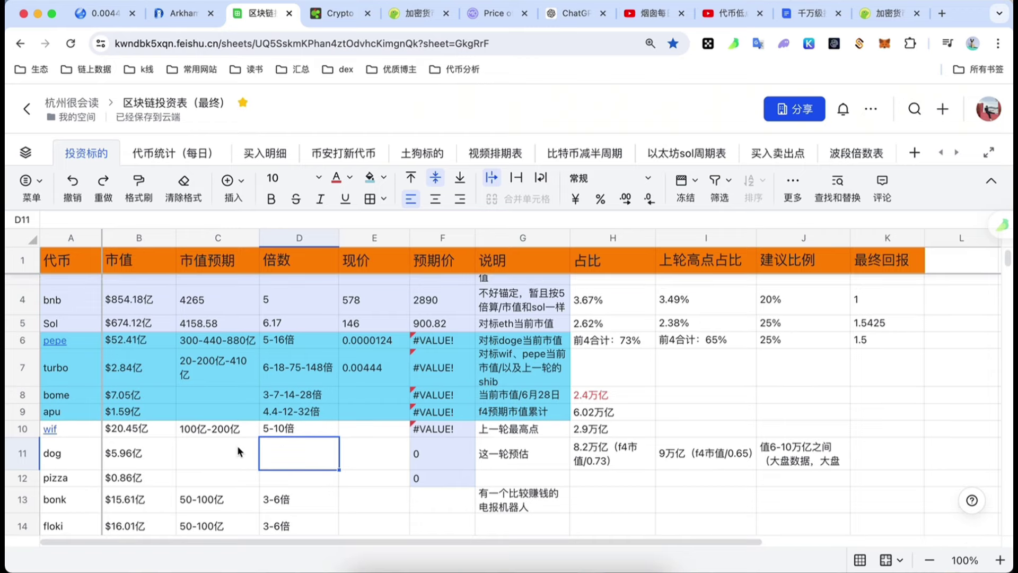
Highlight the wif and dog rows through 倍数 and compare wif with the Sol and pepe entries
drag(80, 433, 324, 448)
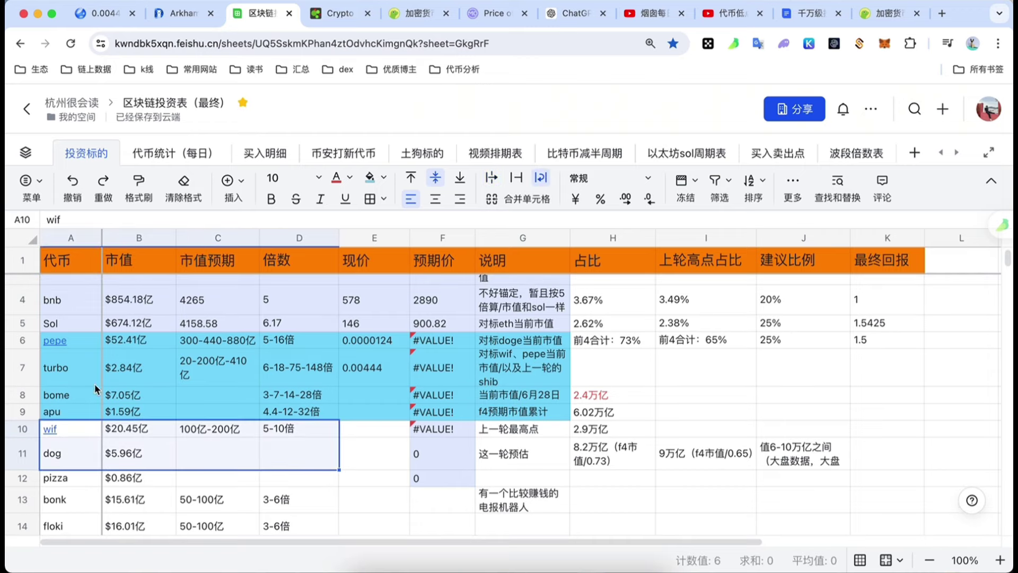
click(71, 323)
click(69, 428)
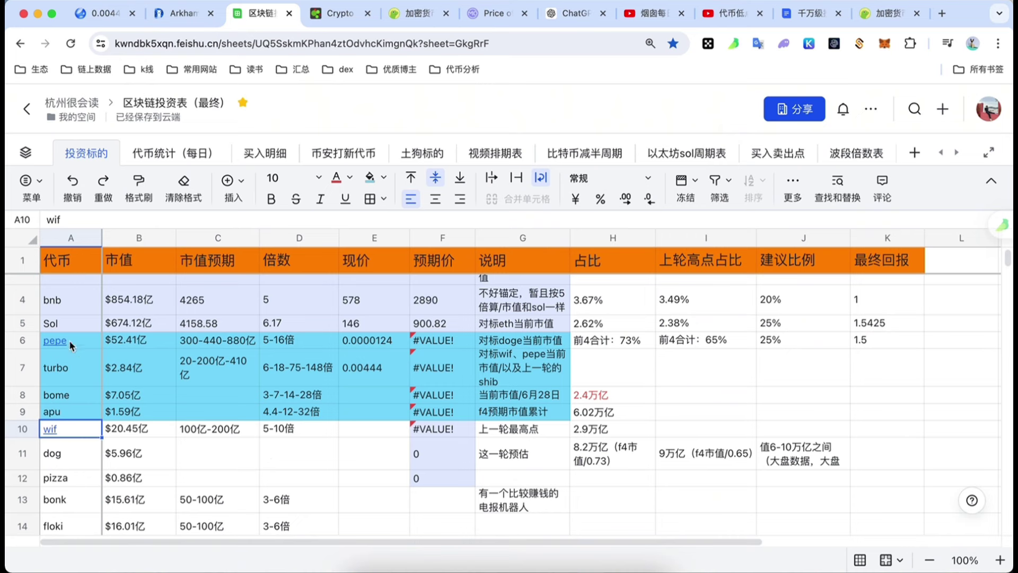
click(82, 324)
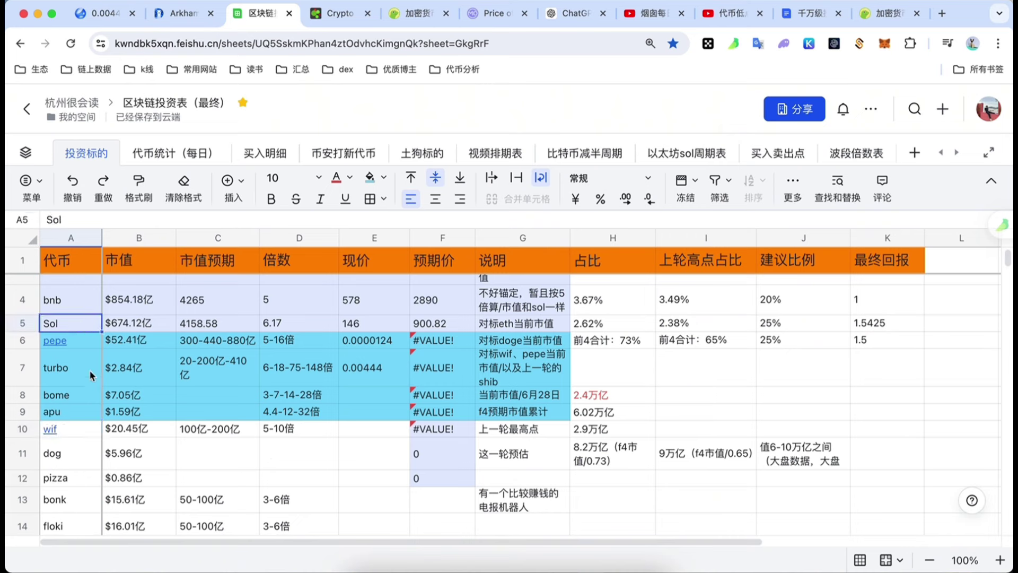
click(82, 433)
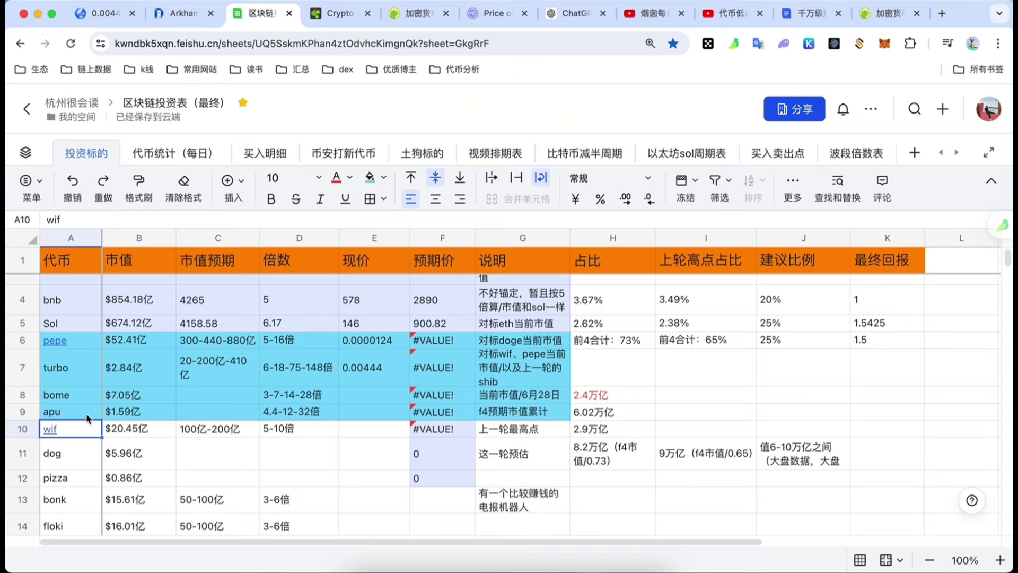
click(80, 345)
click(80, 428)
Compare the turbo and bome entries in the 代币 column
click(69, 380)
click(72, 400)
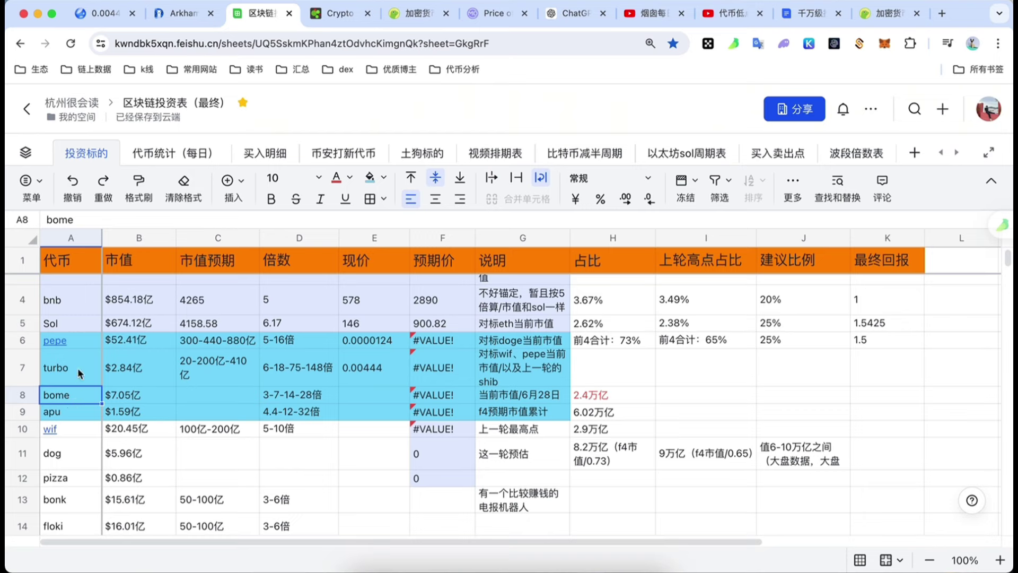
click(77, 369)
click(78, 400)
click(77, 371)
click(78, 396)
Compare apu with bome and check apu's 市值 and 市值预期 cells
click(75, 417)
click(135, 416)
click(79, 398)
click(68, 410)
click(196, 415)
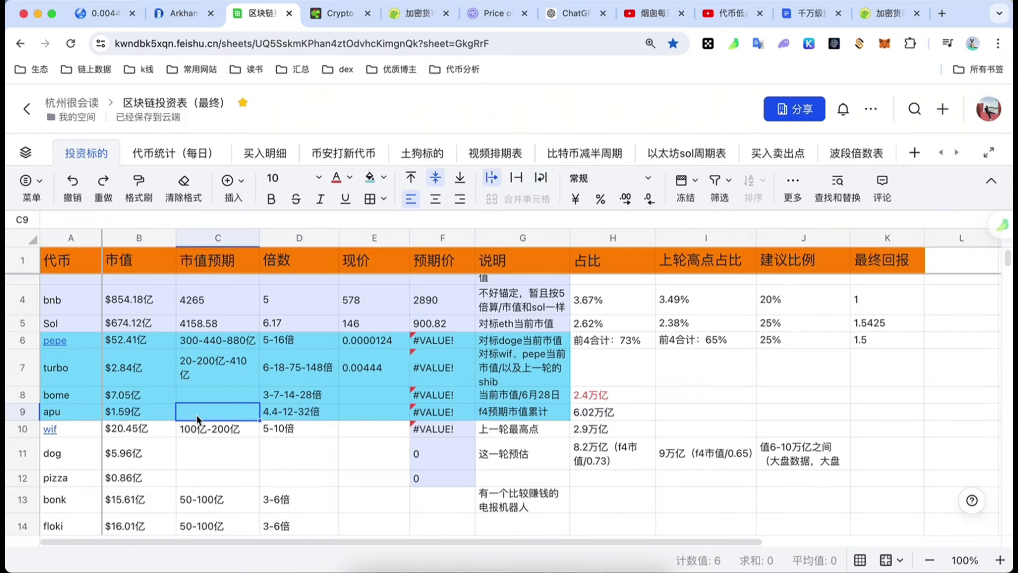
click(116, 411)
click(100, 412)
click(105, 415)
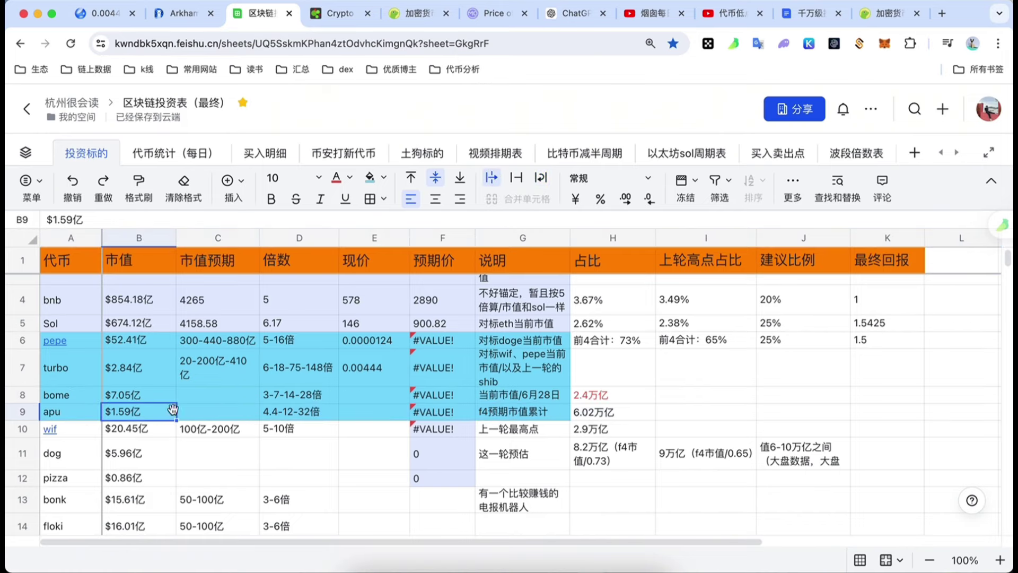
click(80, 415)
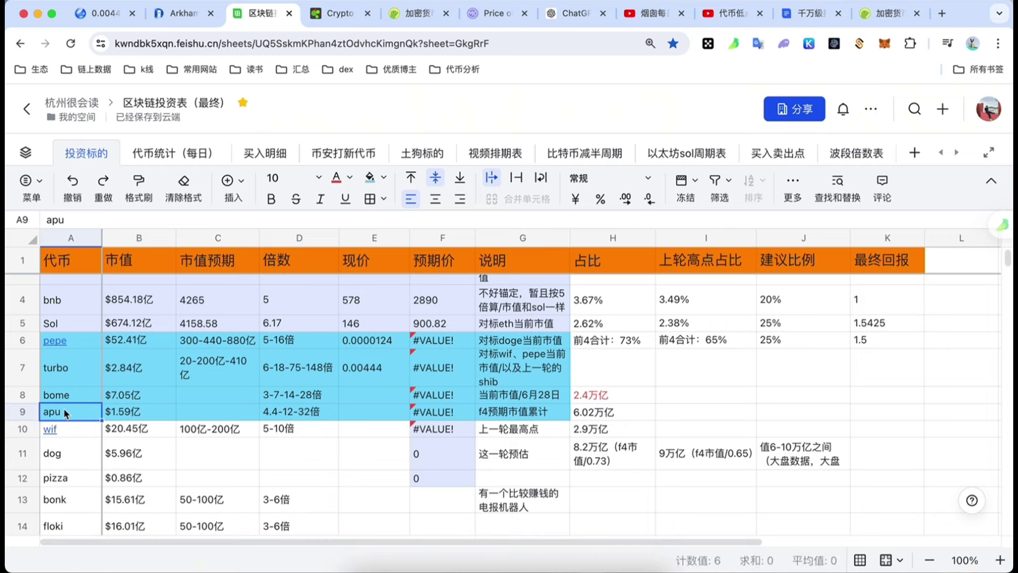
Highlight the Bitcoin through Sol rows from 代币 to 说明 and check Eth's 倍数 cell
scroll(99, 387, up, 1)
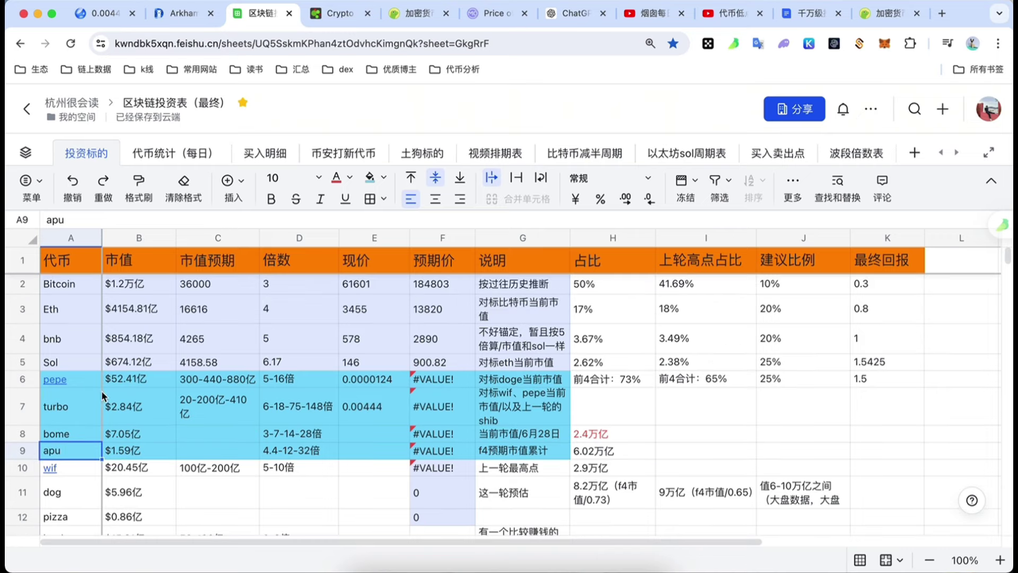
click(74, 345)
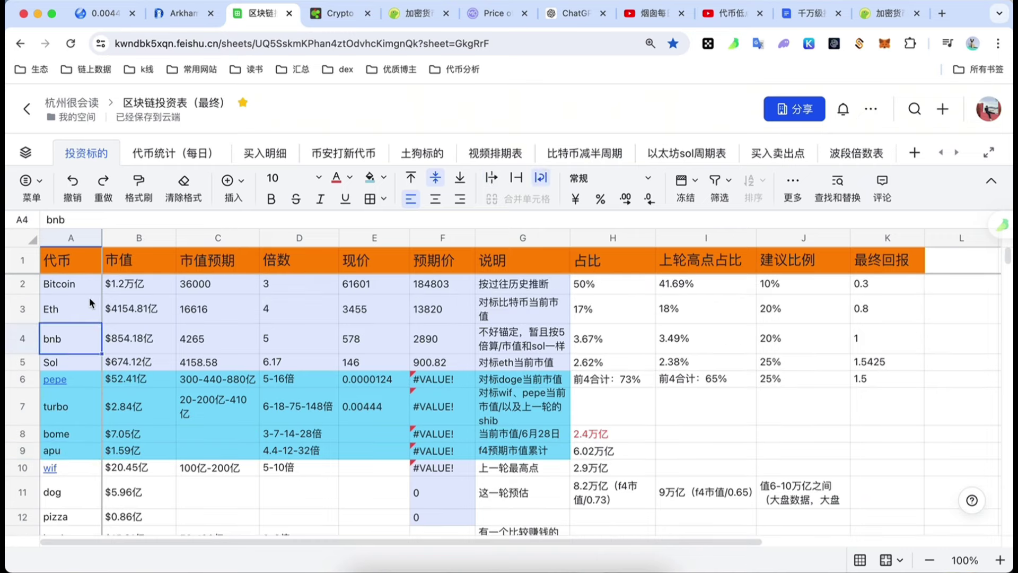
drag(89, 289, 537, 350)
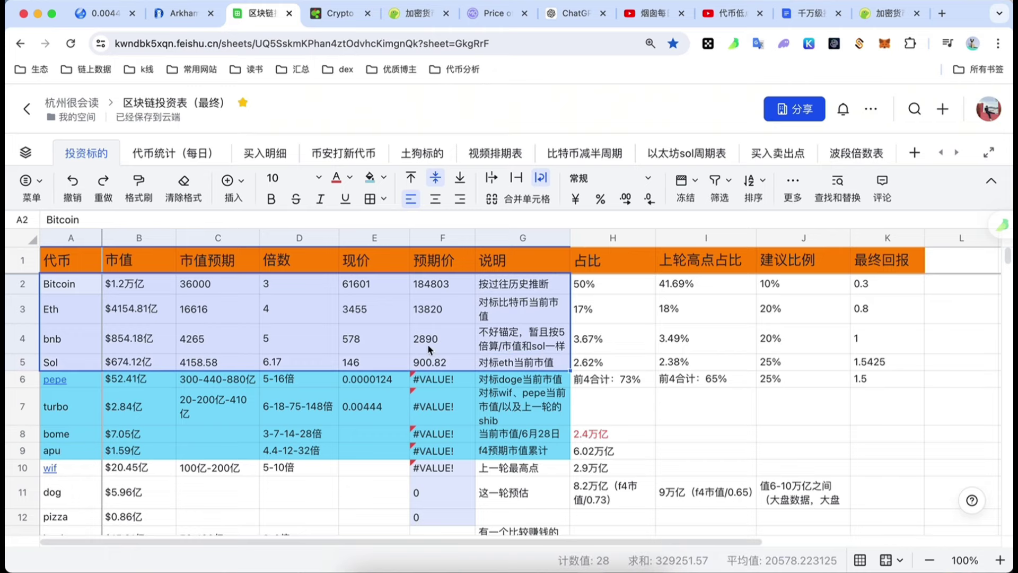
click(316, 320)
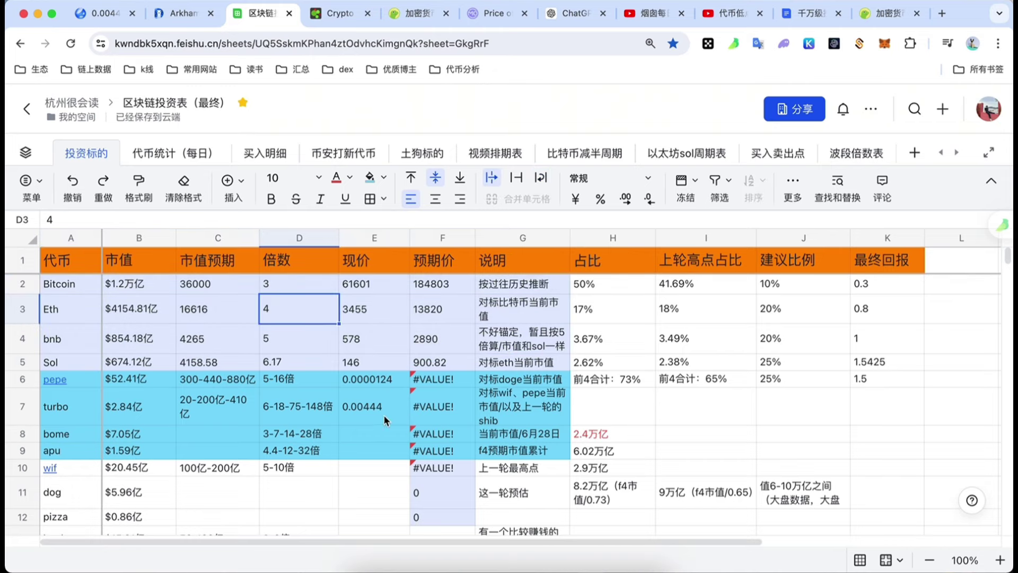
Check the 上轮高点占比 cells of Bitcoin and Eth
click(79, 289)
click(709, 284)
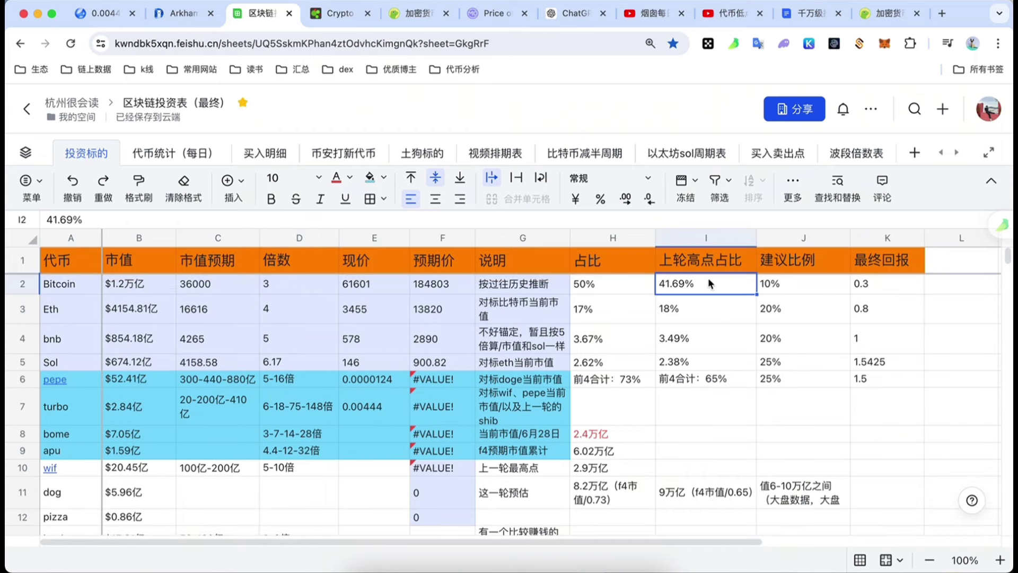
click(77, 313)
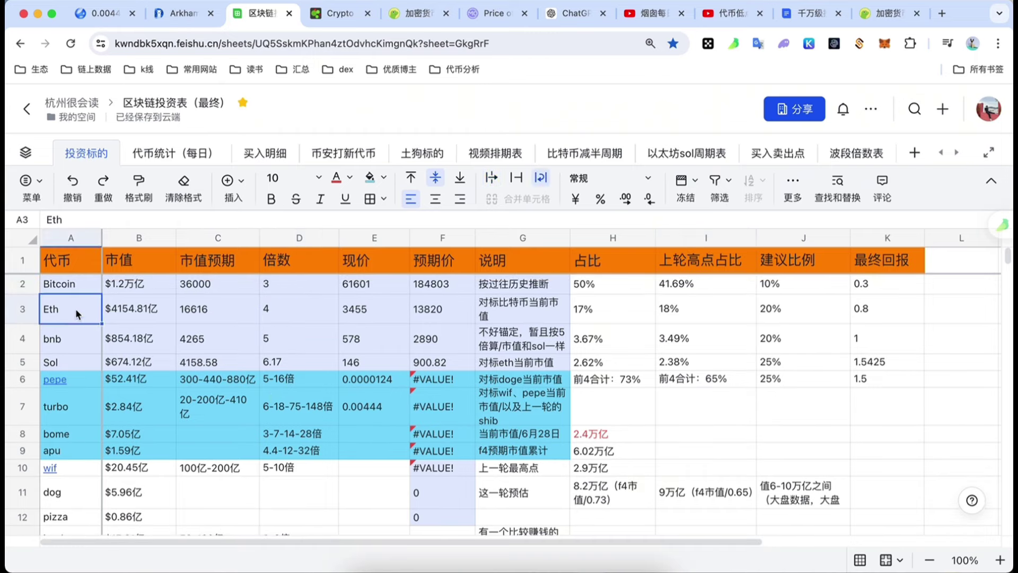
click(712, 290)
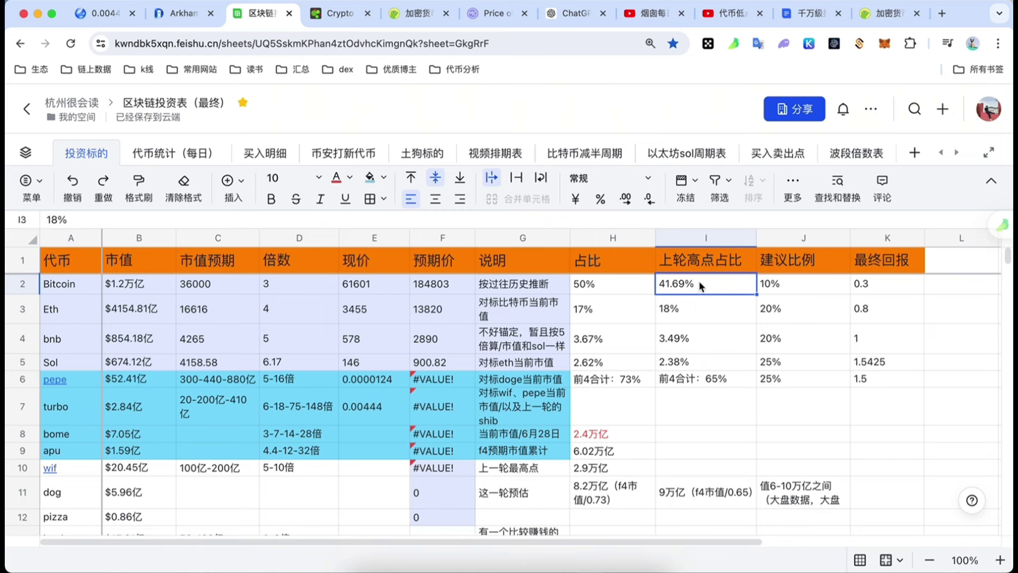
click(699, 303)
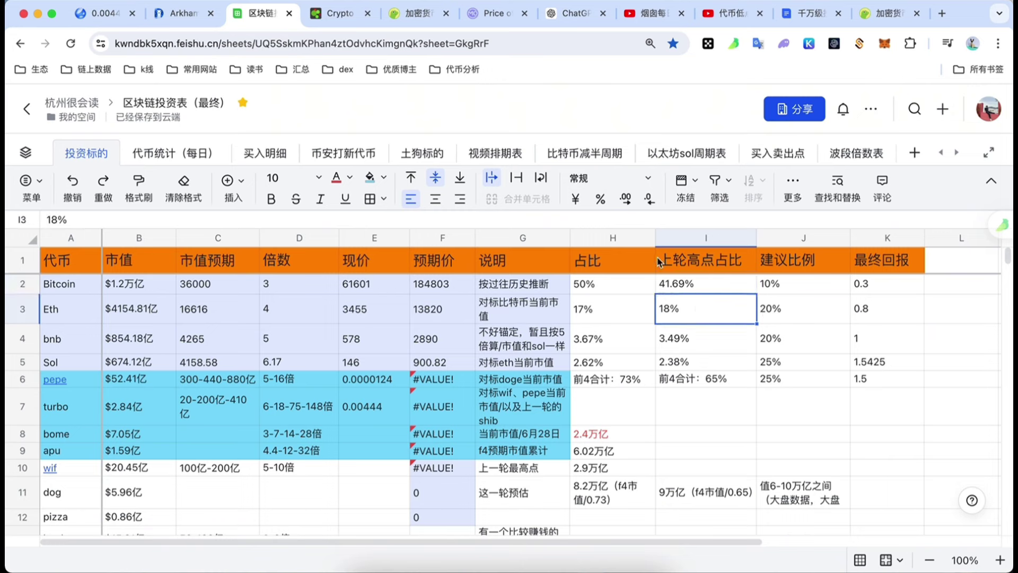
Narrow the 占比 column slightly and compare it with the 上轮高点占比 column
drag(655, 239, 650, 239)
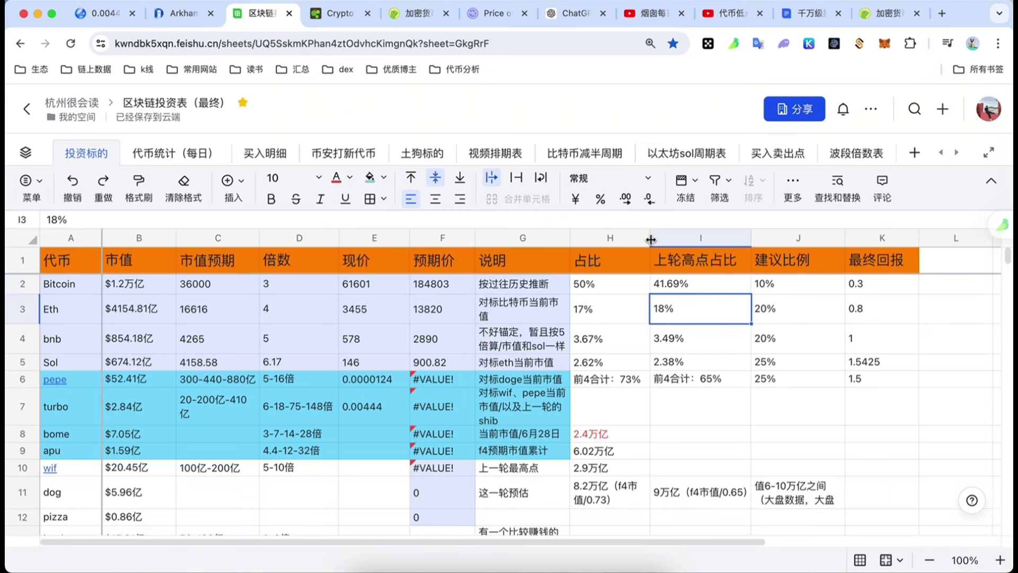
click(701, 241)
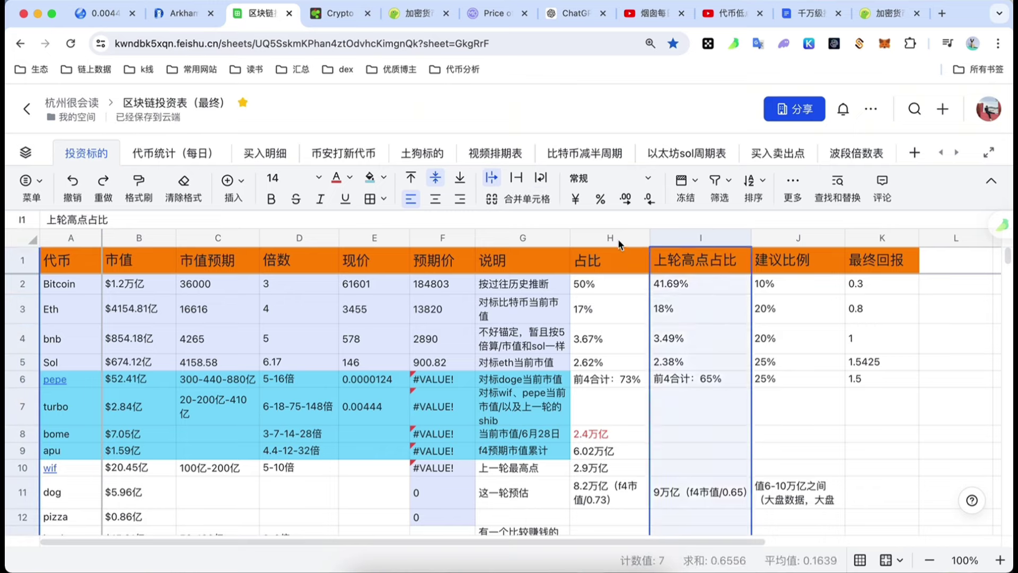
click(618, 239)
click(683, 339)
click(686, 242)
click(618, 240)
Highlight 建议比例 and 最终回报 for Bitcoin through pepe and check the 前4合计 cell under 上轮高点占比
click(689, 334)
drag(768, 286, 870, 380)
click(689, 383)
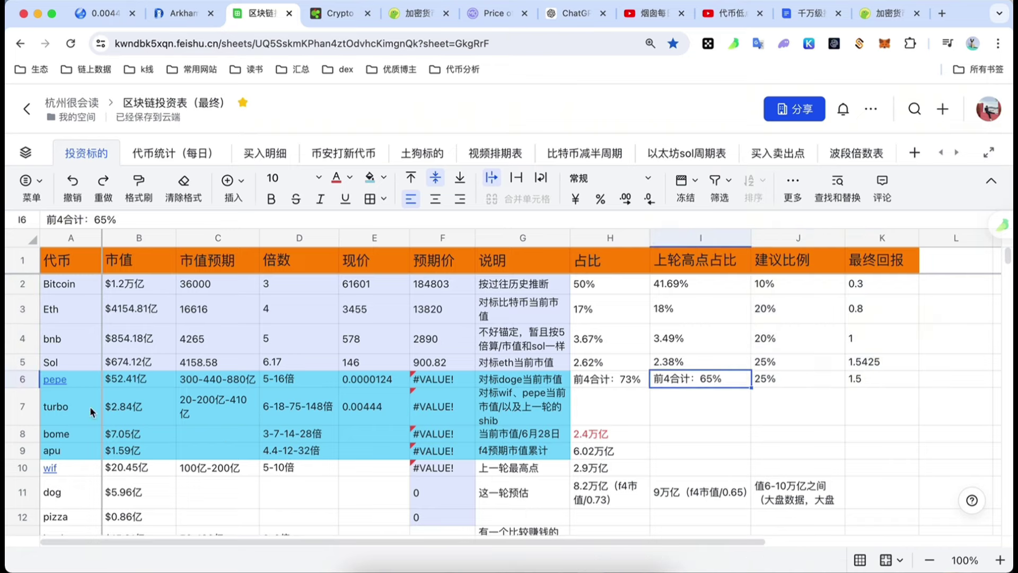
Highlight the turbo row and check its 市值 cell
click(59, 409)
click(22, 416)
click(128, 408)
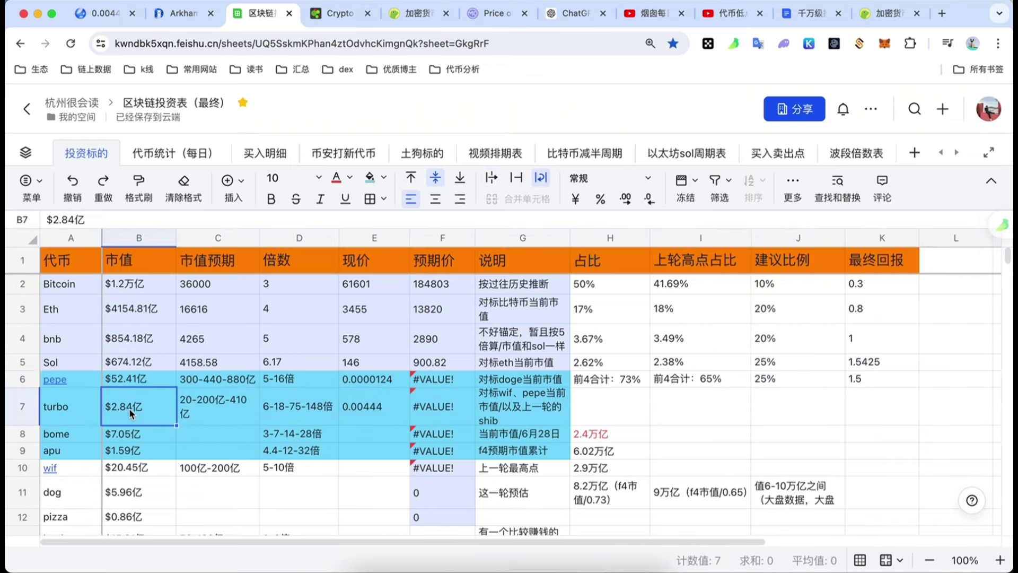
click(40, 420)
click(120, 425)
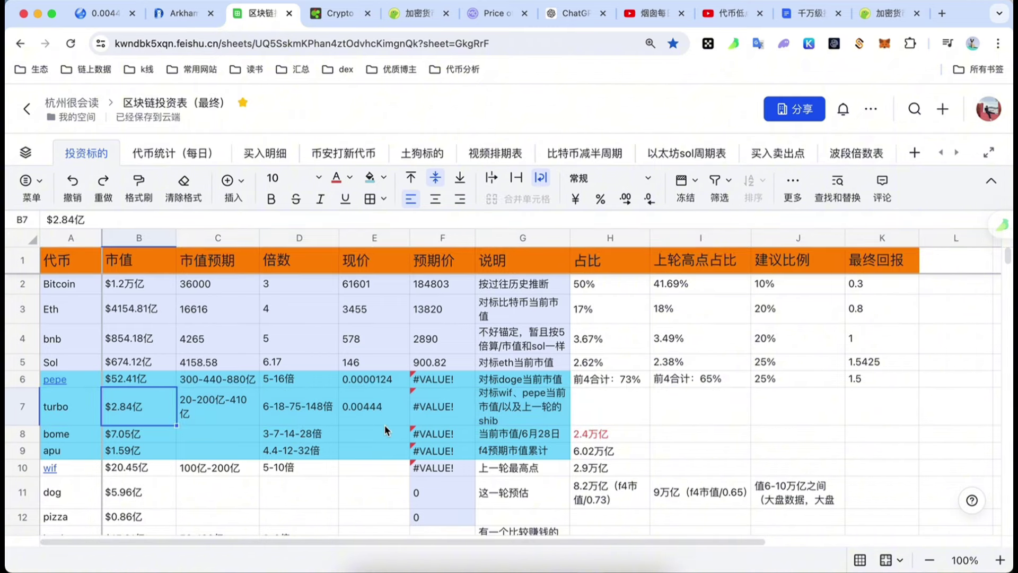
scroll(384, 425, down, 1)
scroll(383, 424, up, 1)
scroll(386, 424, down, 1)
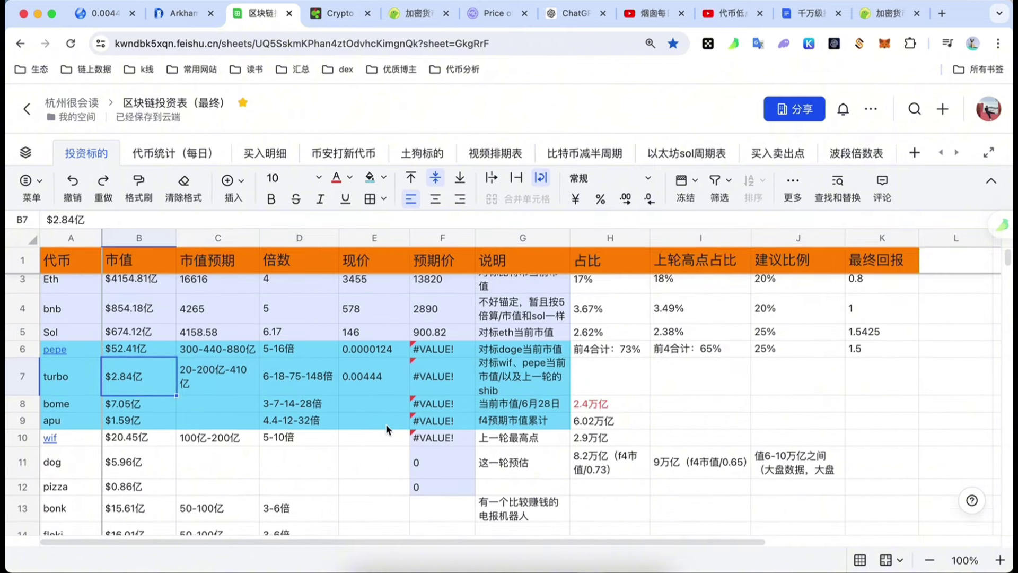
scroll(386, 424, up, 1)
scroll(386, 424, down, 1)
scroll(386, 424, up, 1)
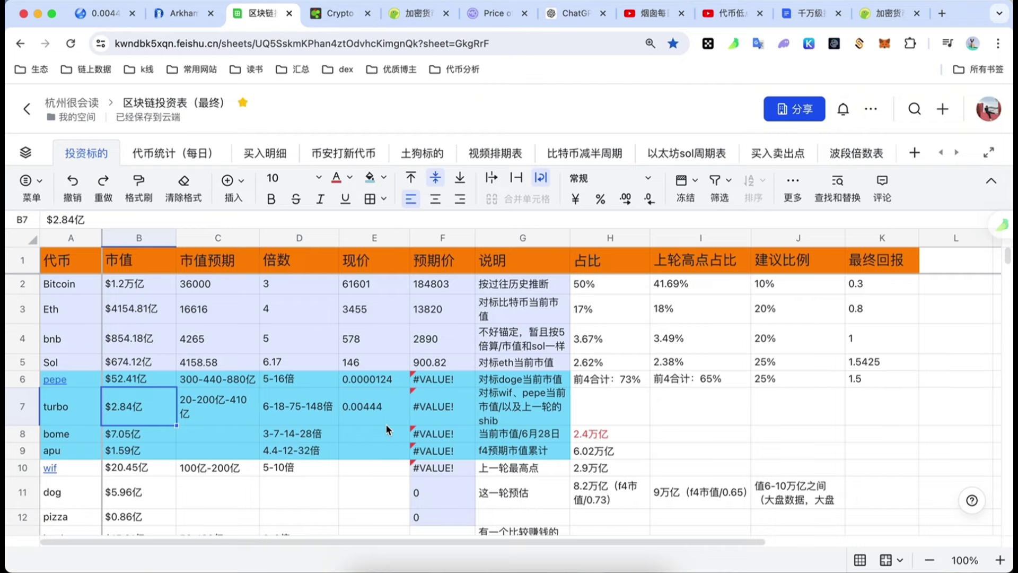
scroll(395, 411, down, 1)
scroll(396, 411, down, 1)
scroll(396, 408, down, 1)
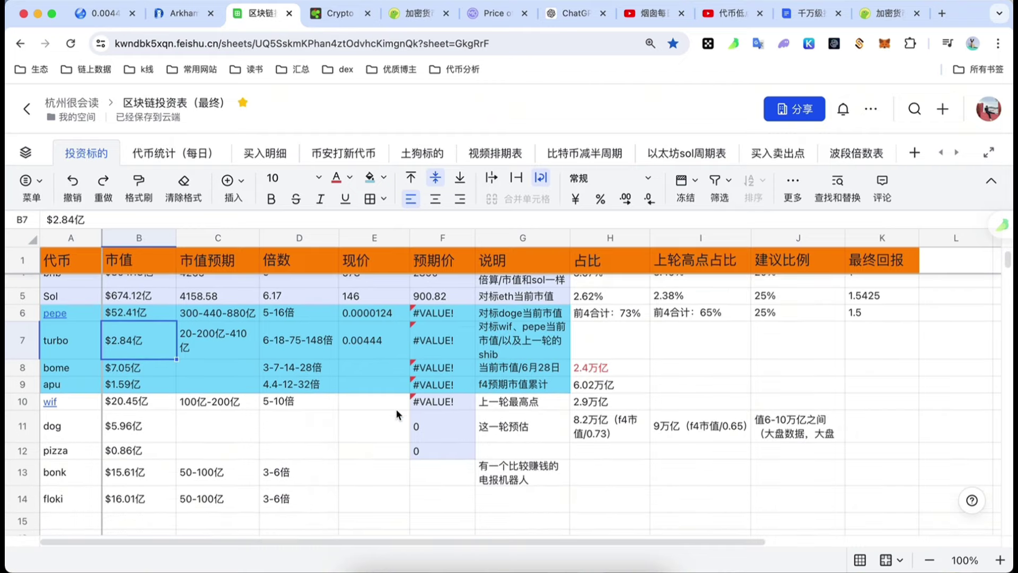
scroll(396, 408, up, 2)
scroll(393, 412, down, 1)
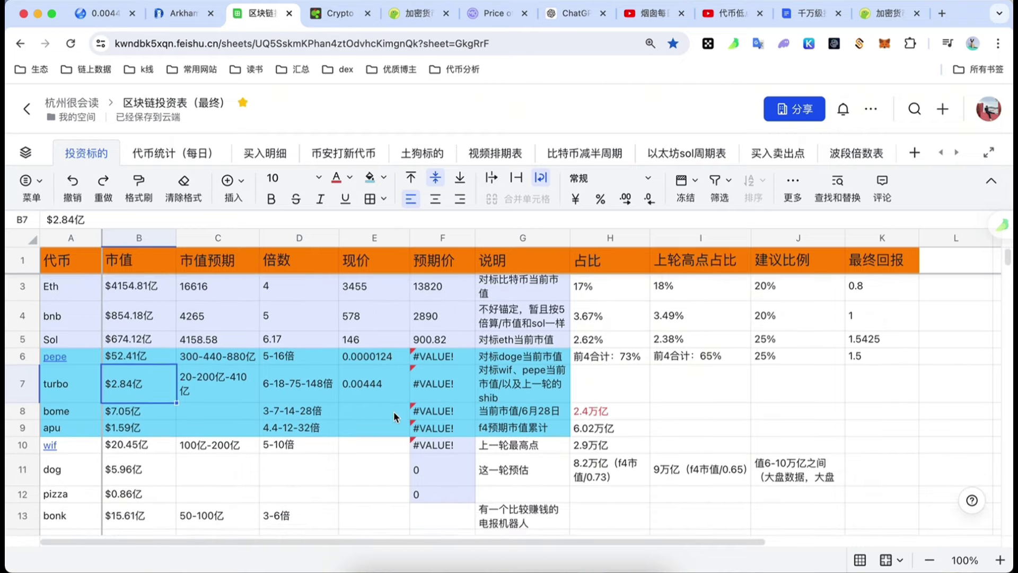
scroll(393, 411, up, 1)
scroll(394, 410, down, 1)
scroll(397, 411, up, 1)
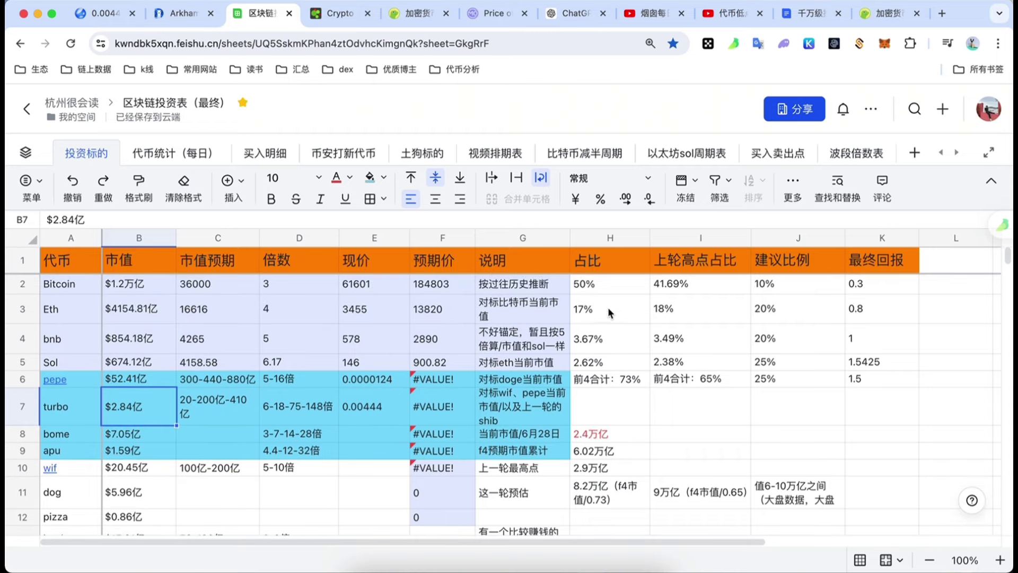
Switch to the YouTube channel's 视频 page, open its full 简介 and highlight the WeChat contact ID
click(729, 15)
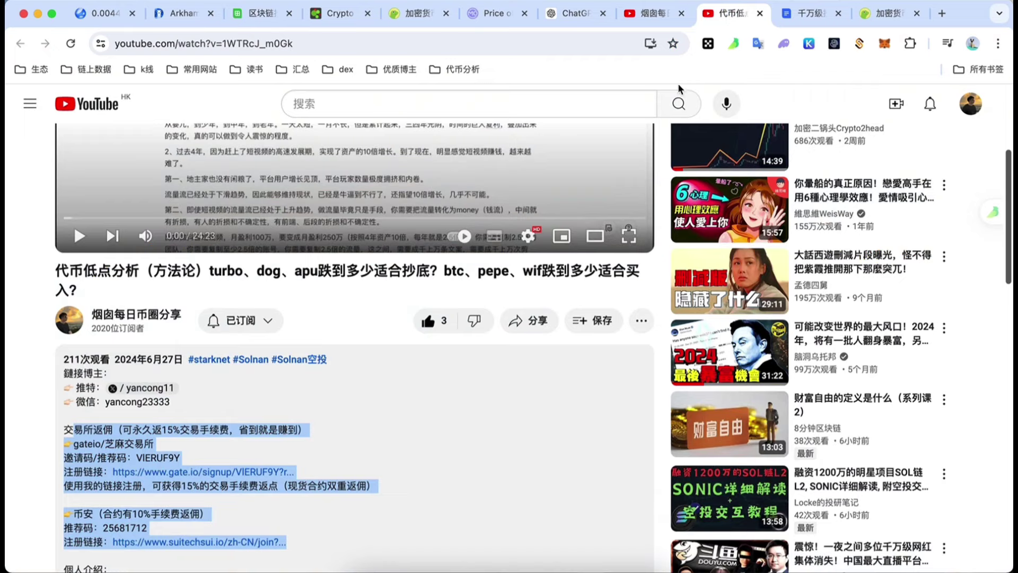
click(654, 15)
click(755, 262)
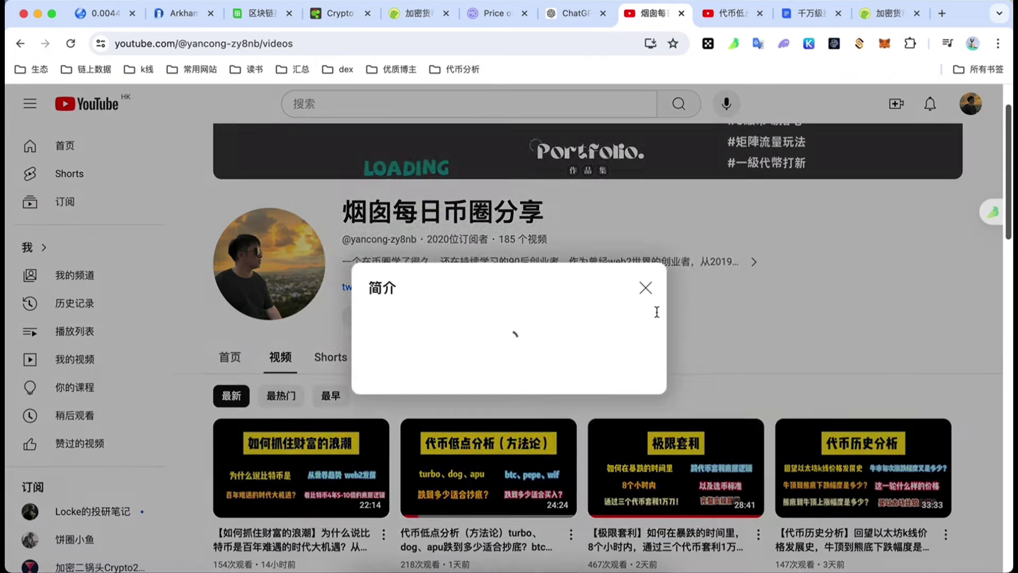
drag(470, 286, 370, 281)
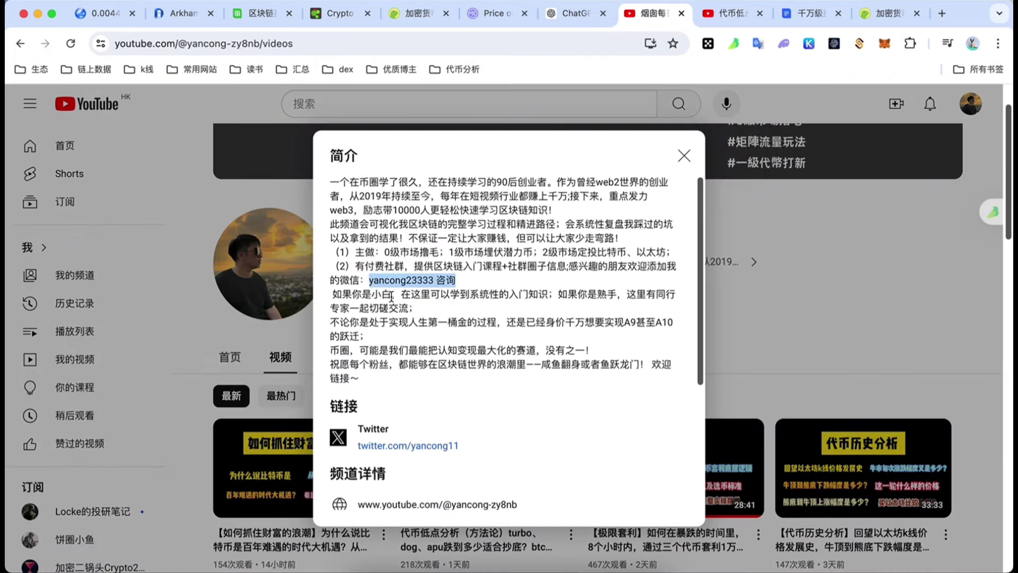